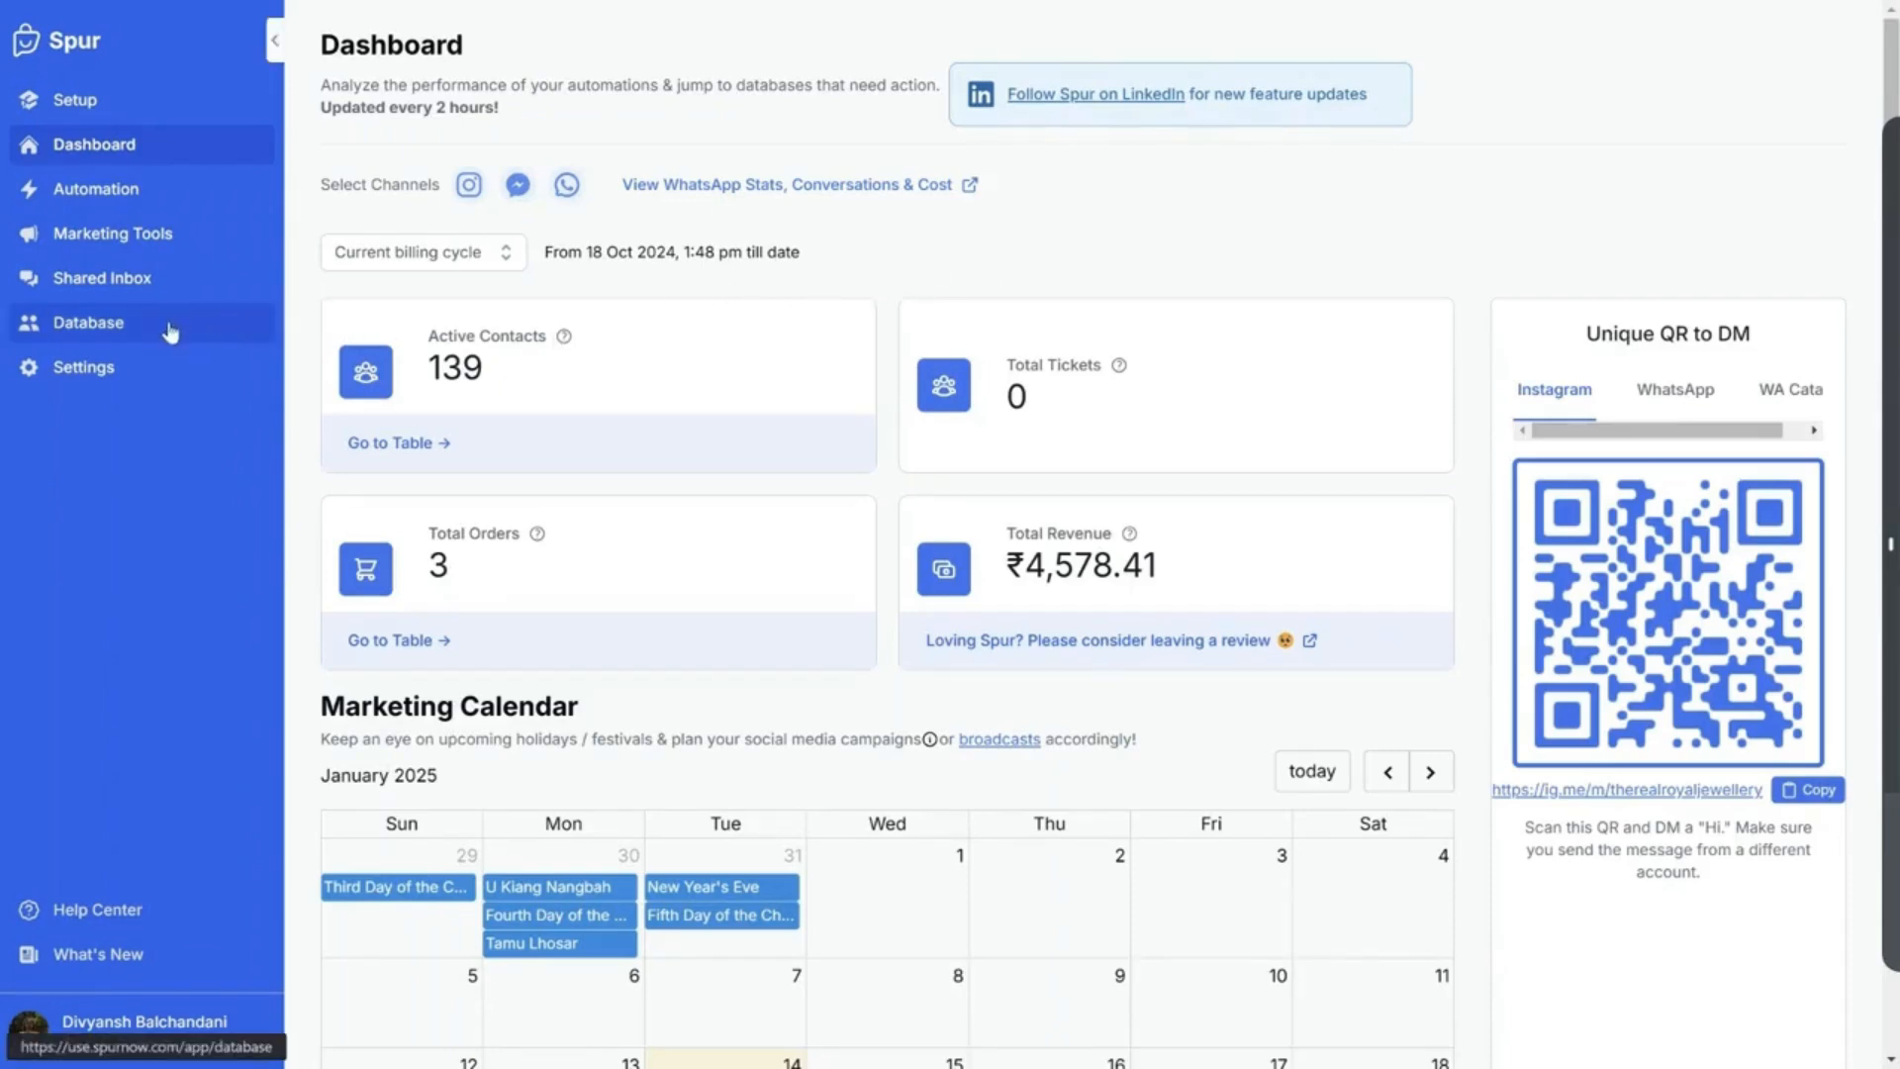
# Open the Contacts list in the Database section, showing 422 contacts
pyautogui.click(114, 329)
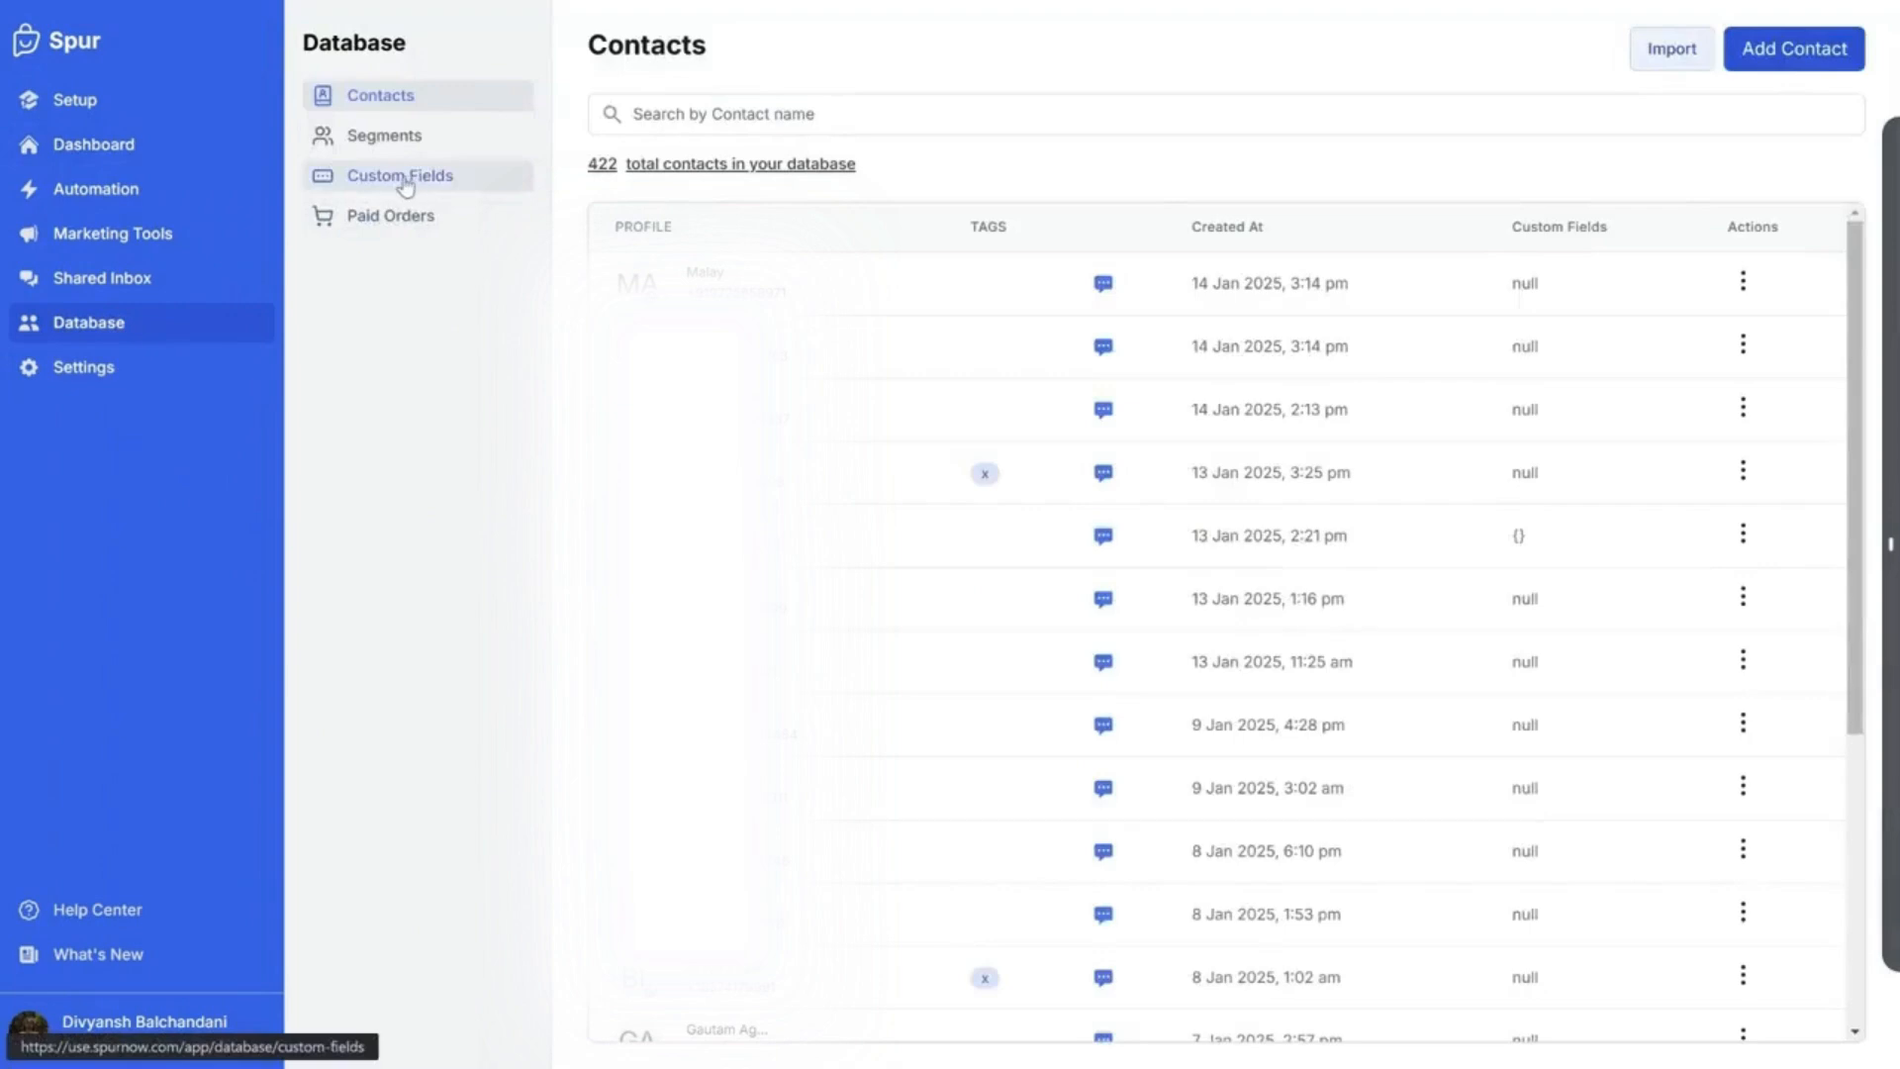
# From Custom Fields, start a new user field, enter its name, and set its type to Boolean
pyautogui.click(371, 182)
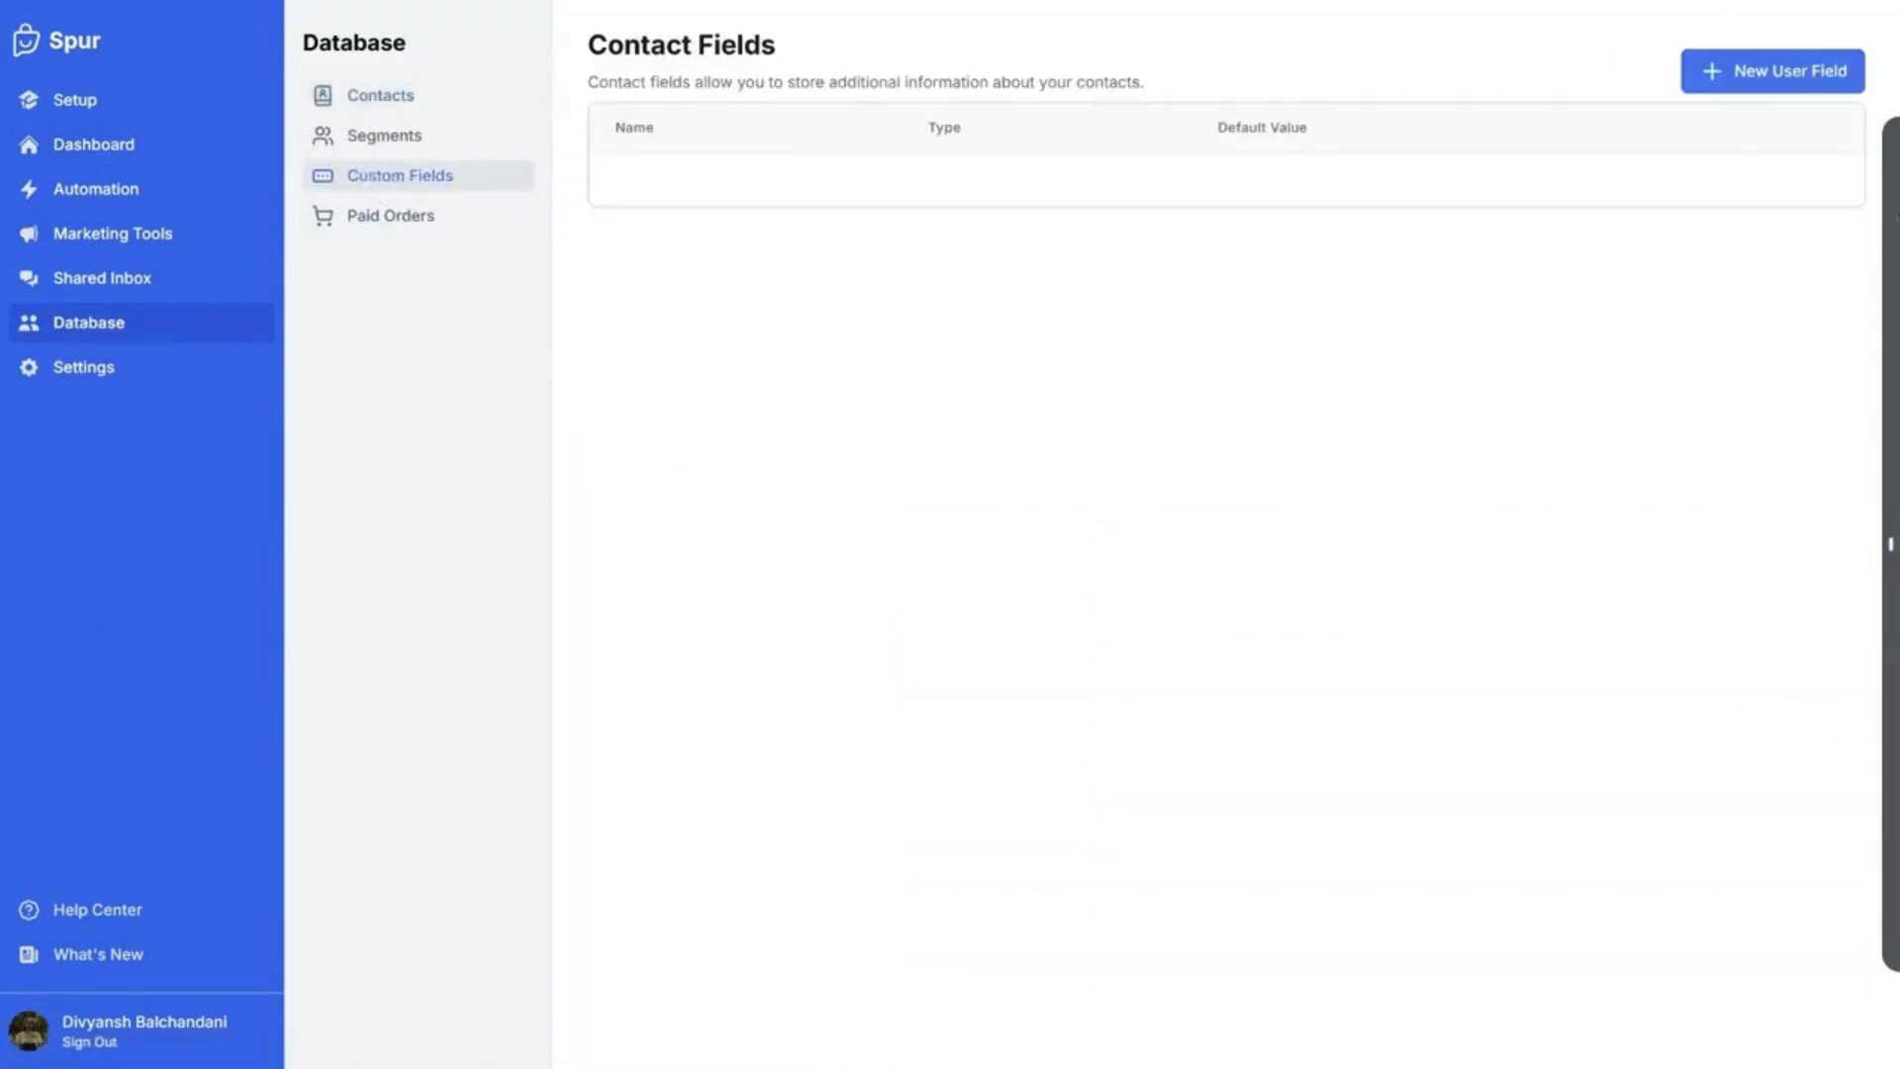
pyautogui.click(1743, 92)
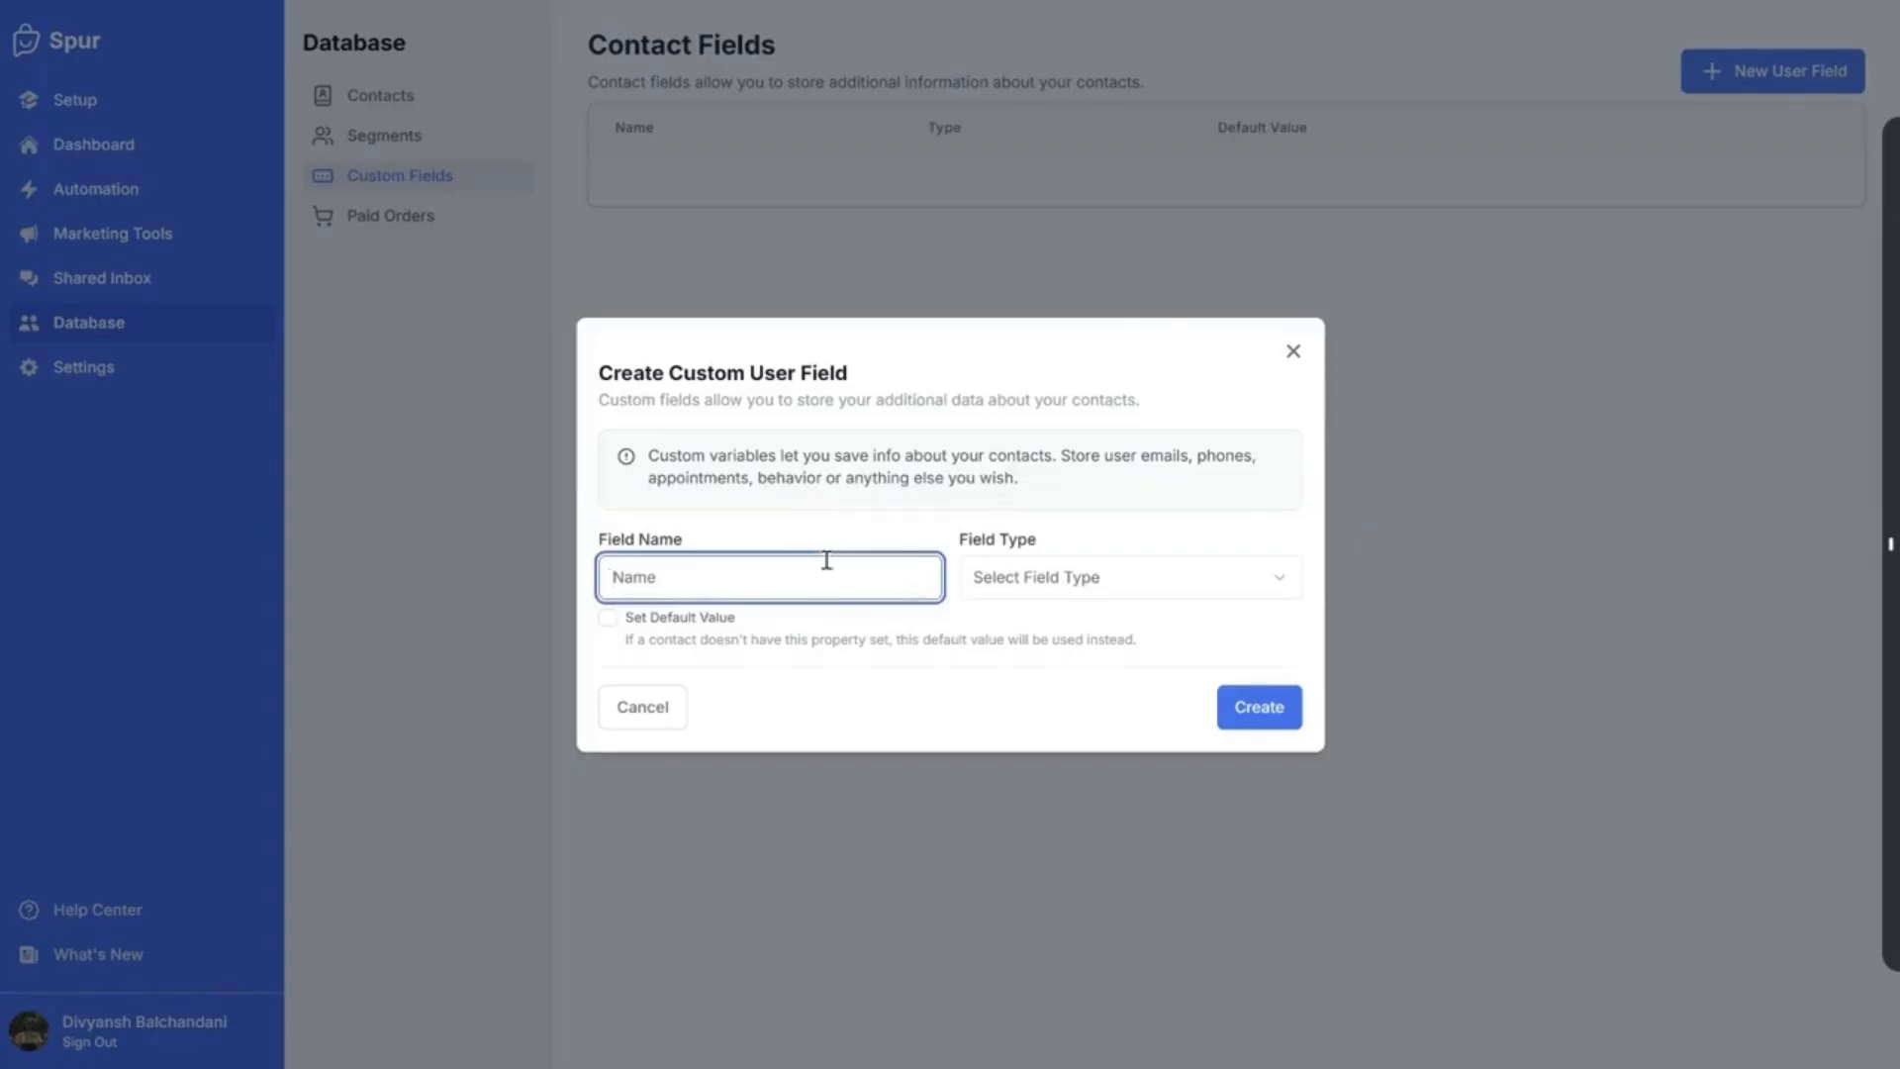
pyautogui.click(1014, 594)
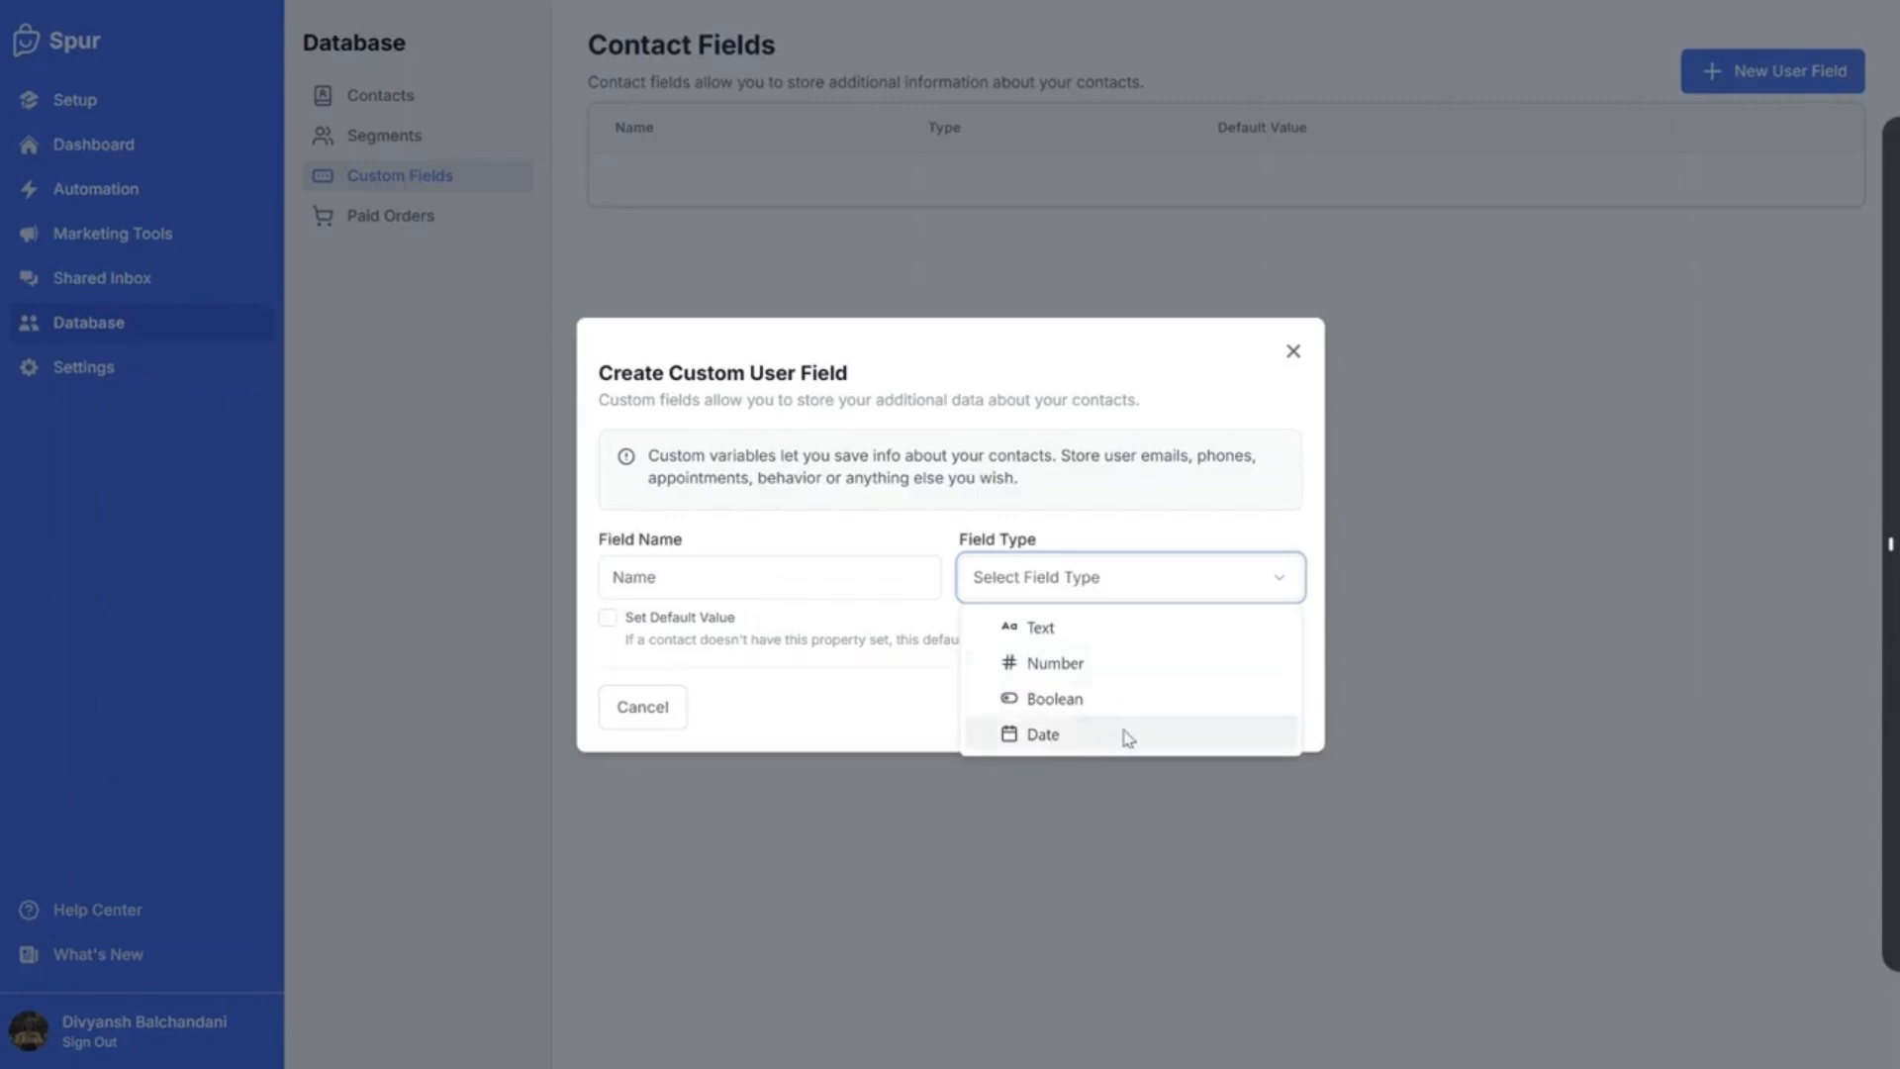
pyautogui.click(1086, 633)
pyautogui.click(802, 588)
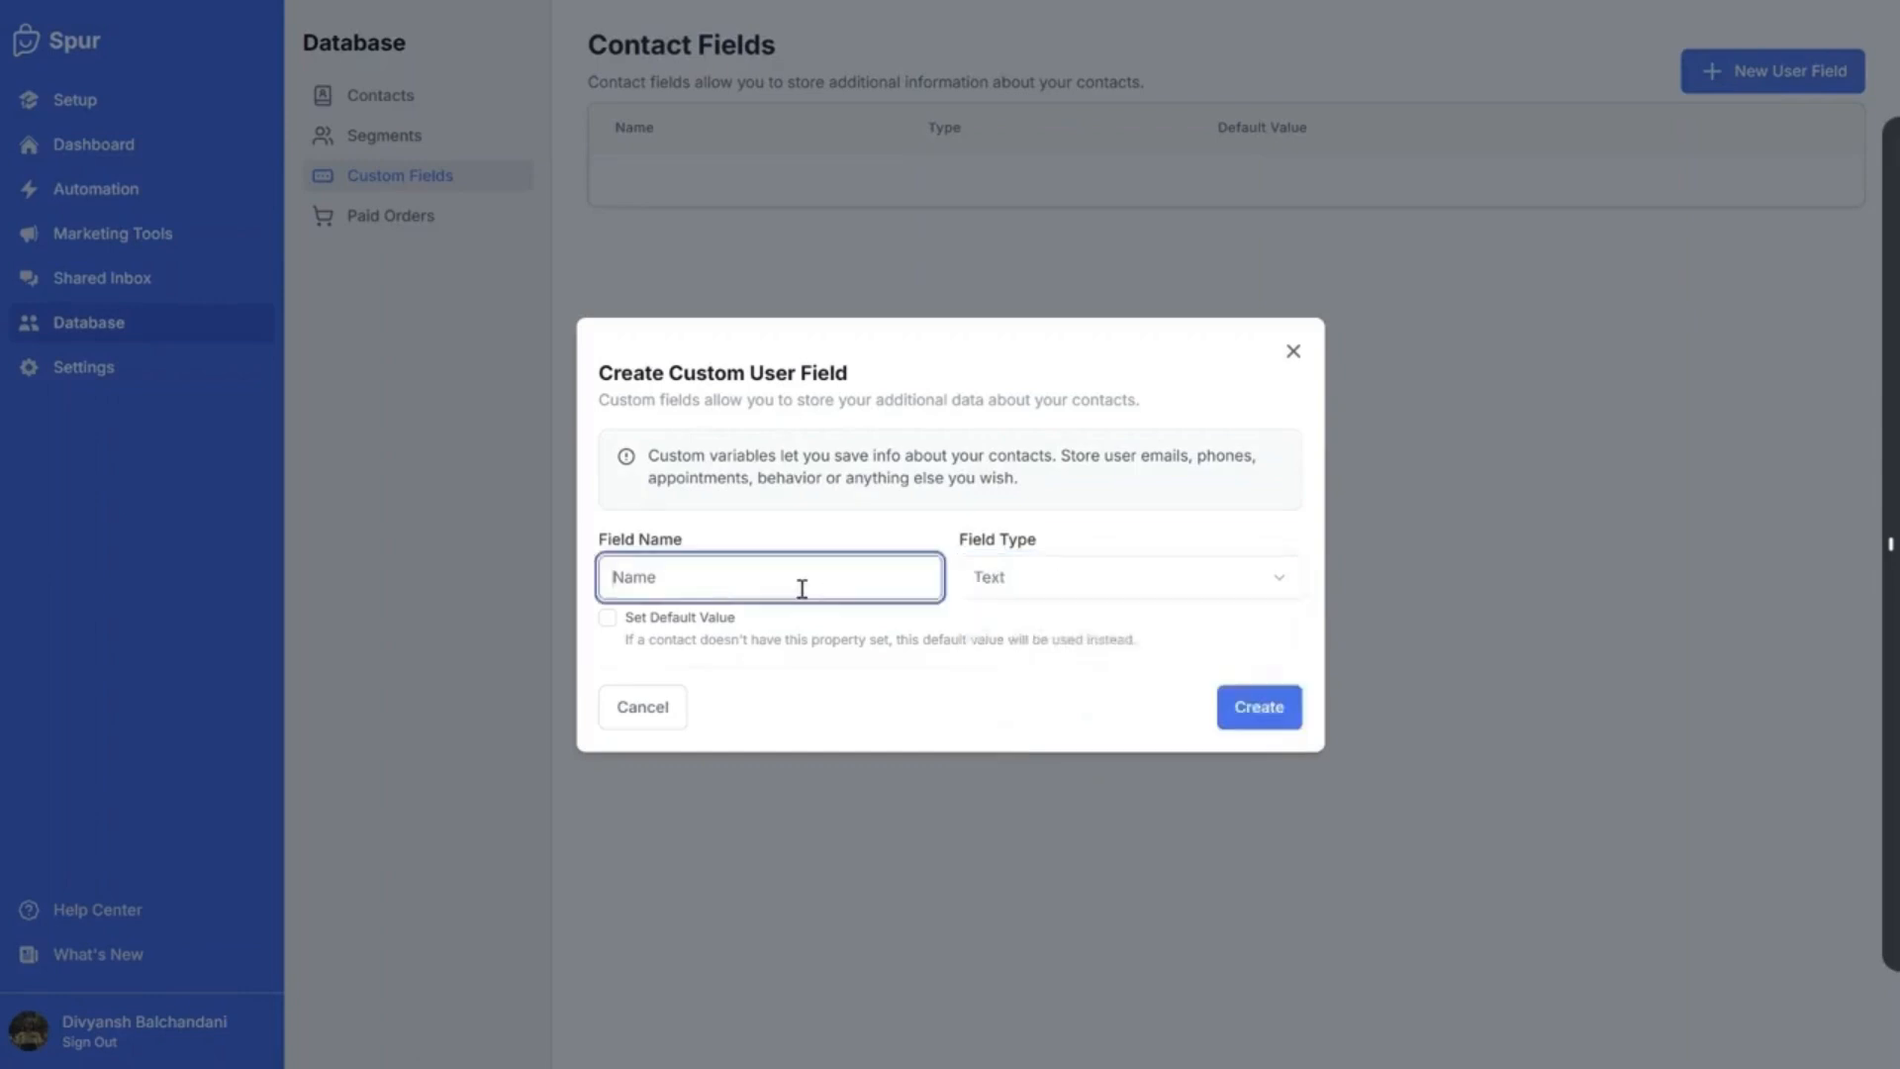
pyautogui.write('Address')
pyautogui.click(1069, 582)
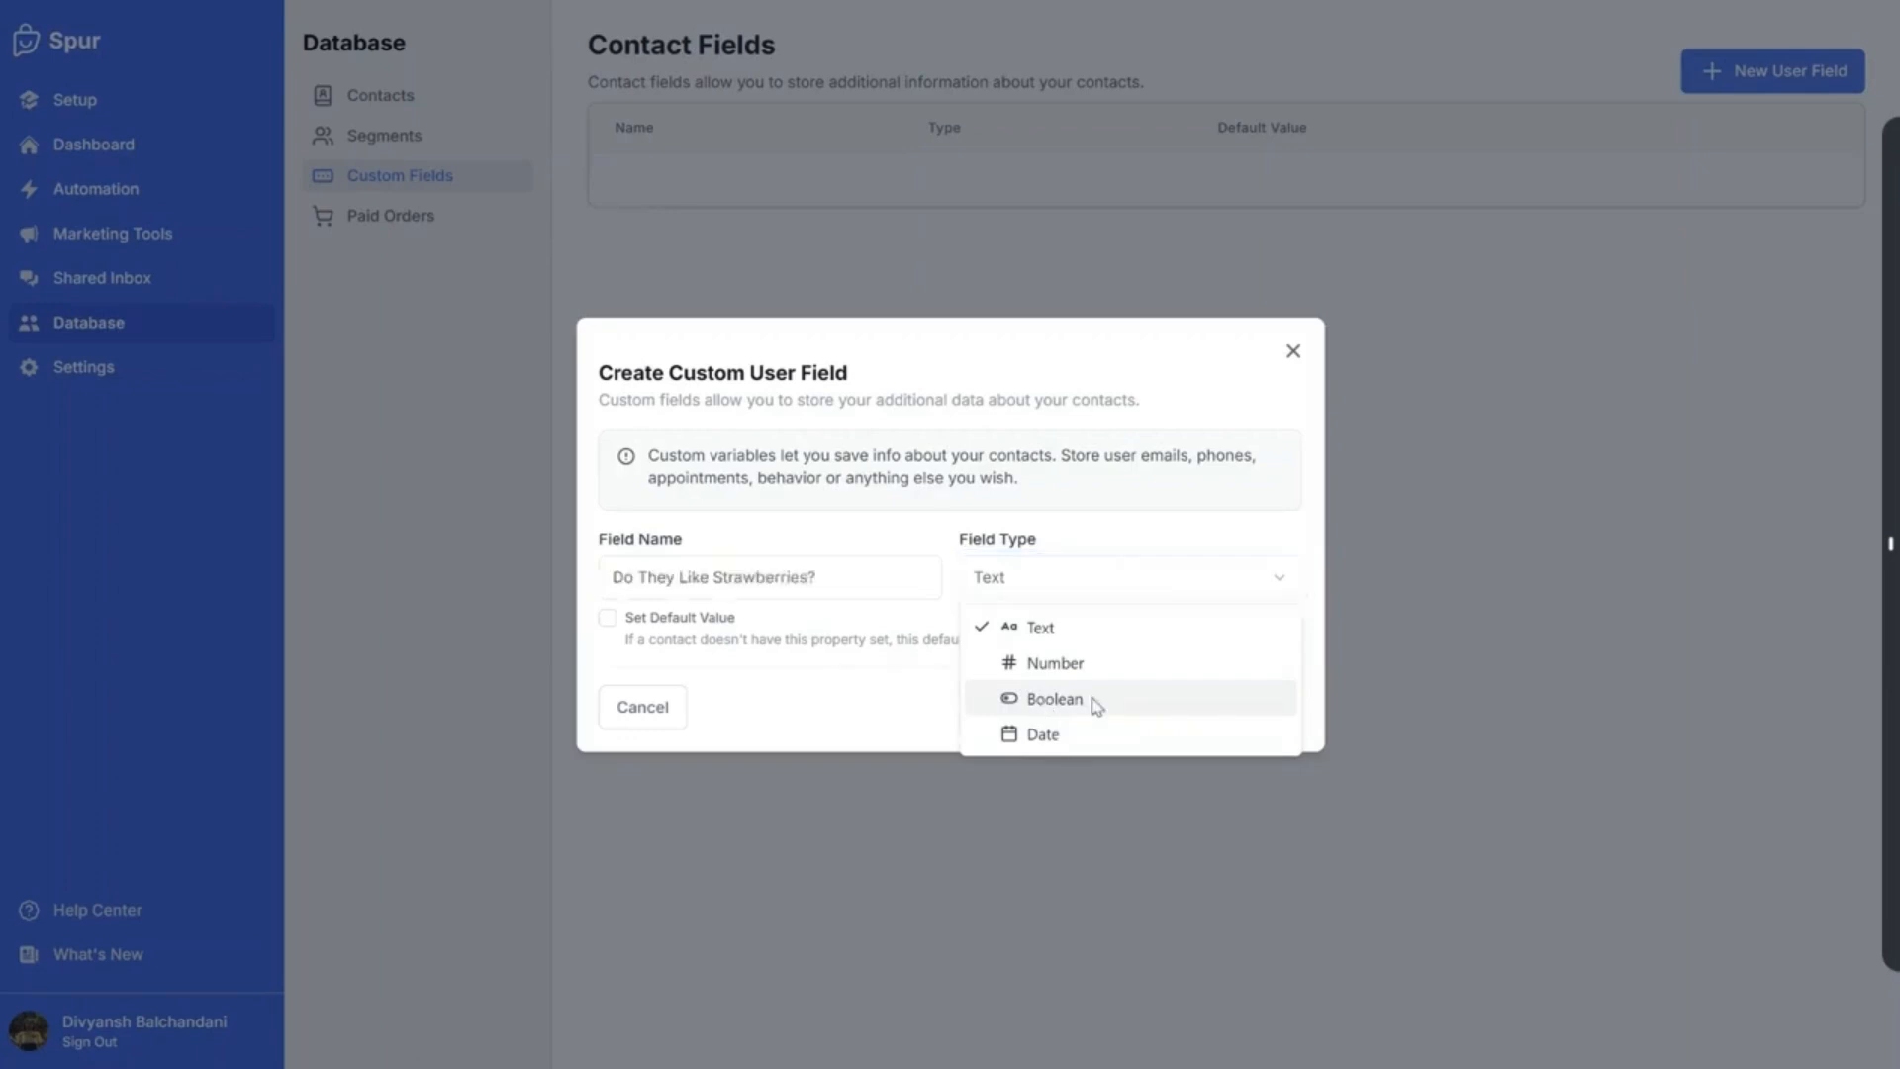
pyautogui.click(1041, 701)
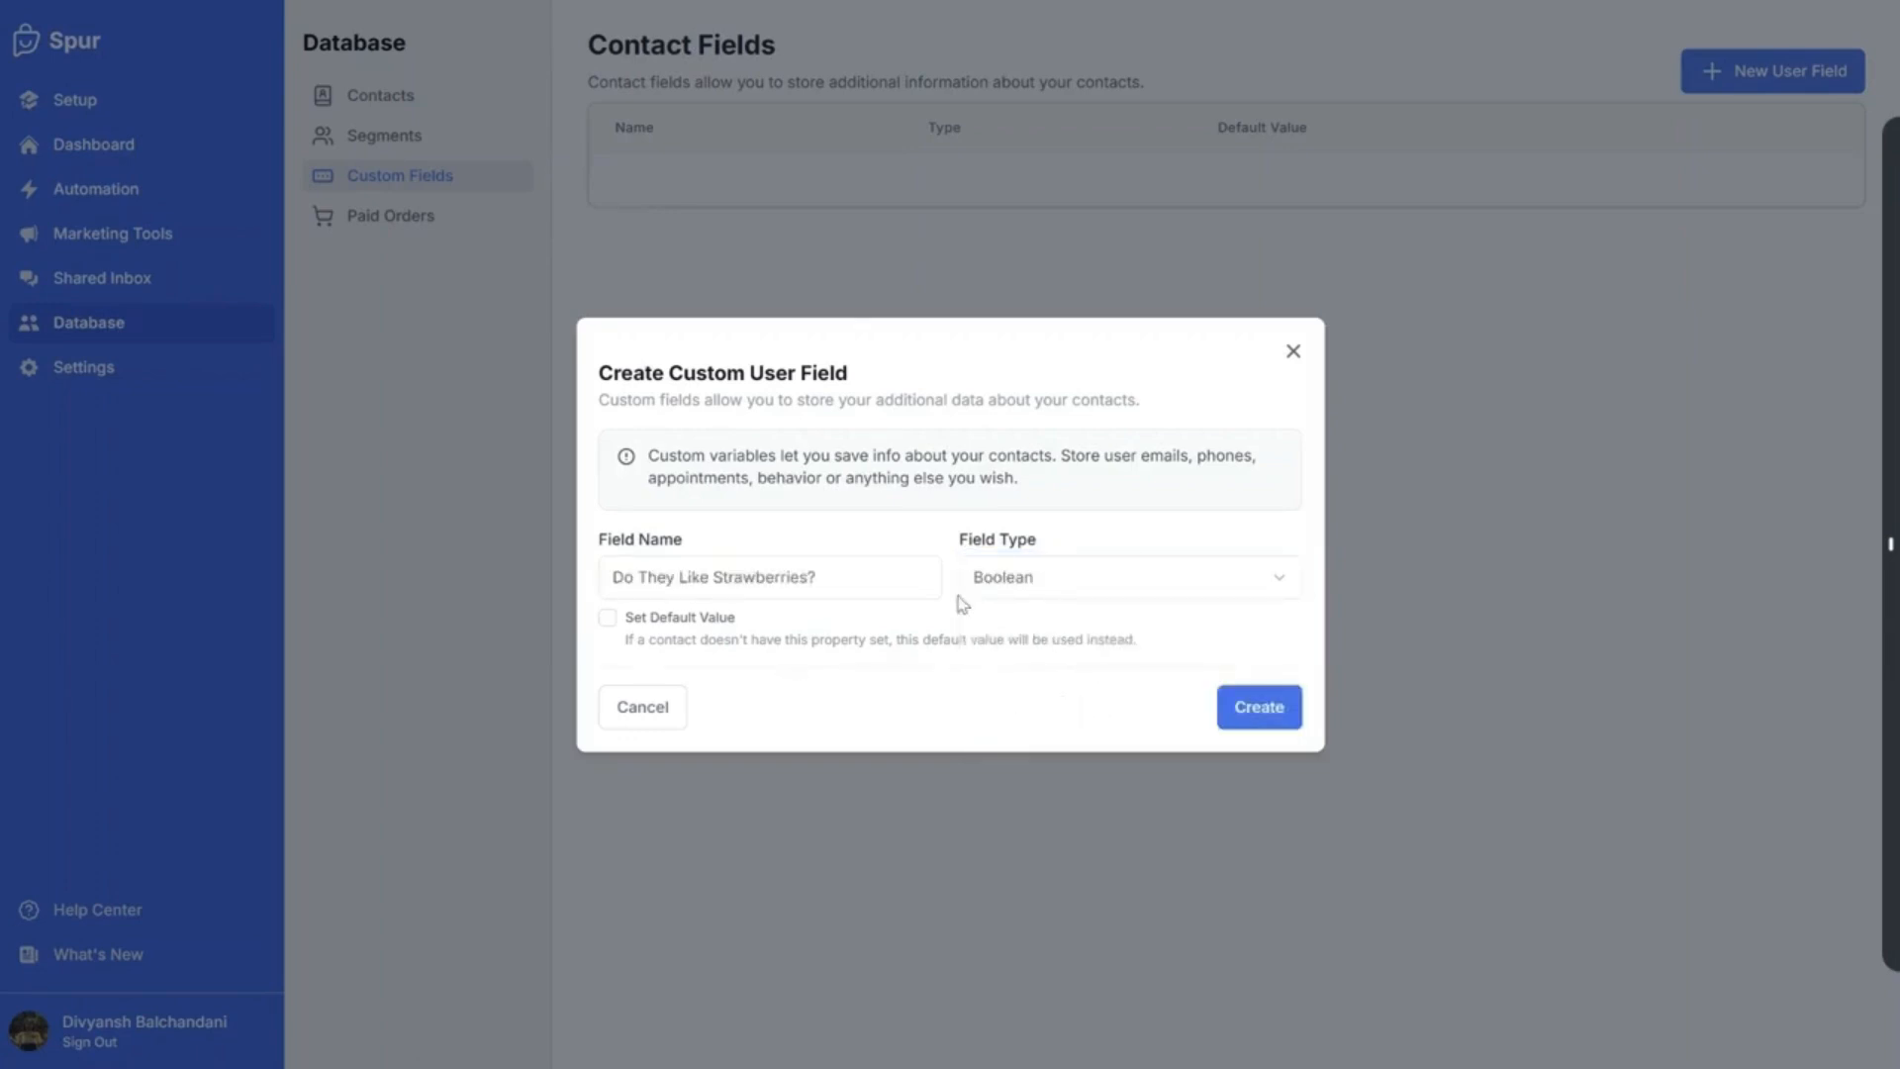
# Enable a default value for the Boolean field and set it to True
pyautogui.moveTo(849, 582); pyautogui.dragTo(723, 583)
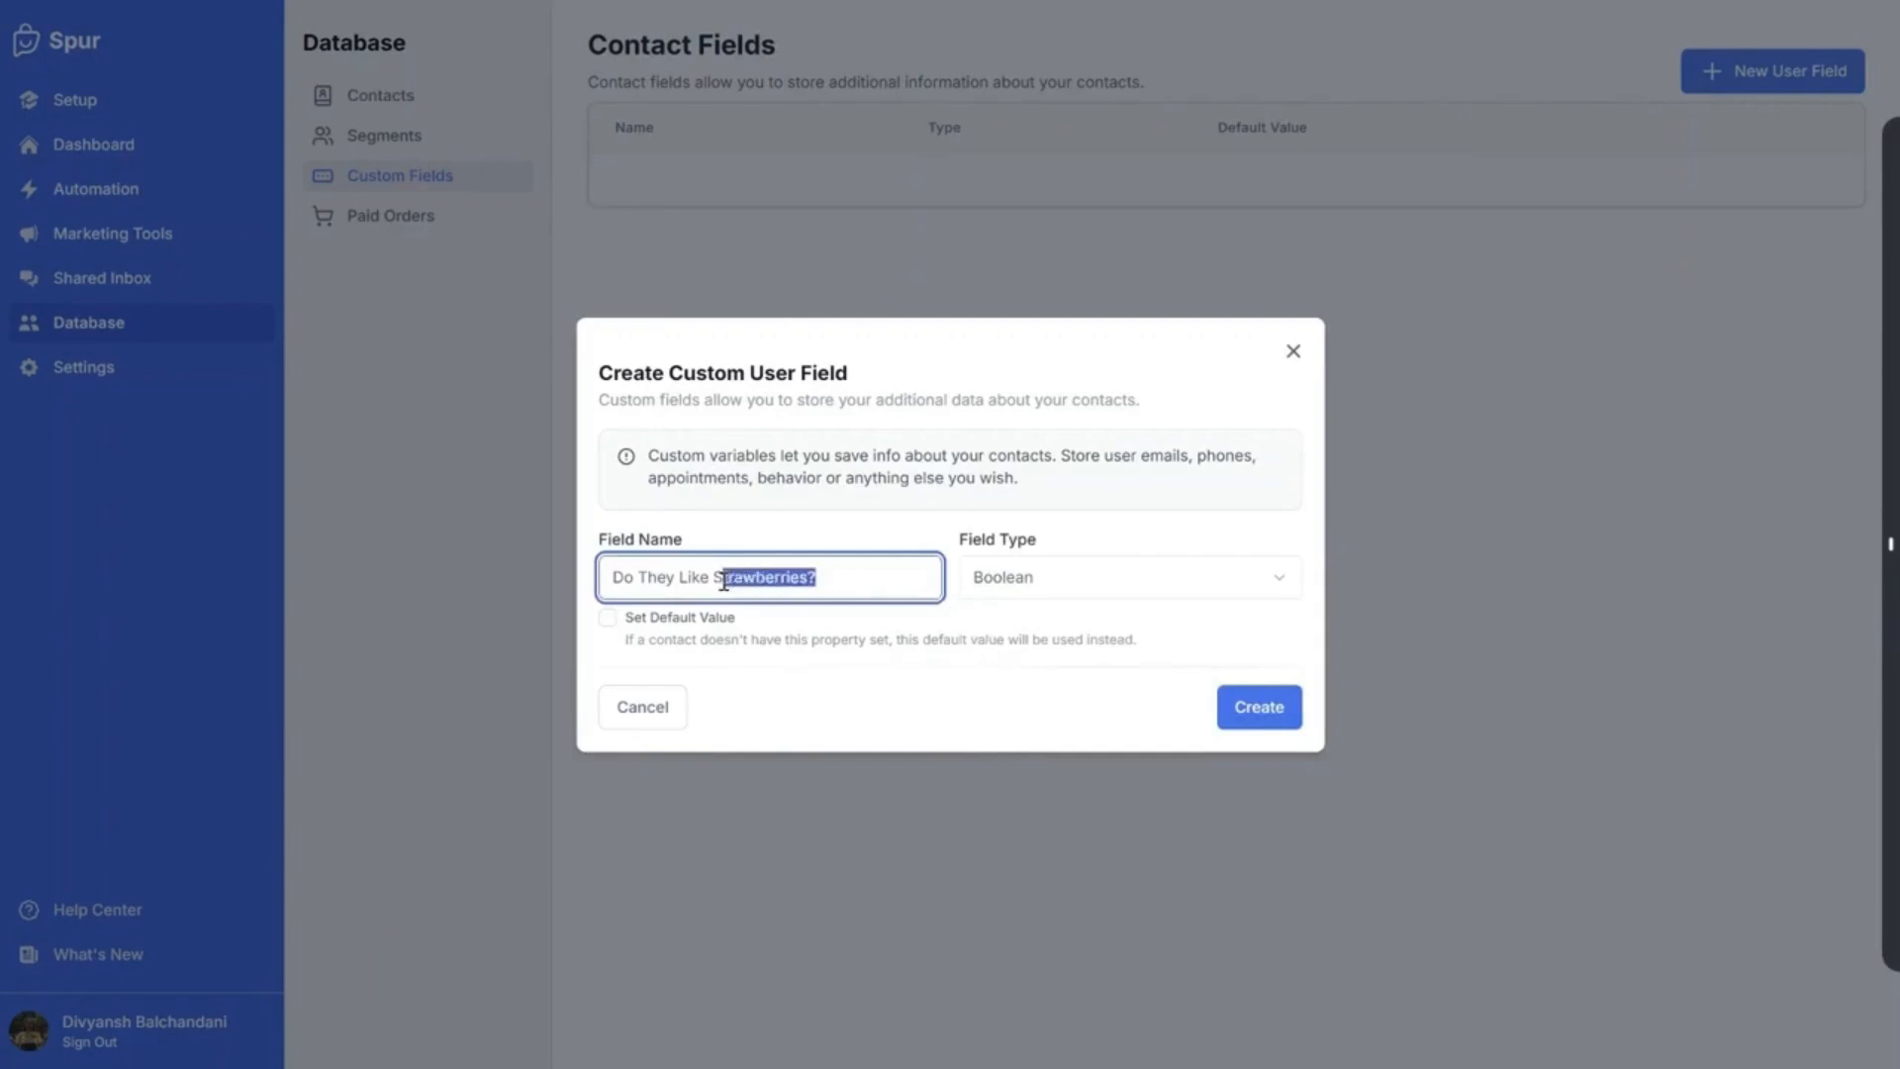
pyautogui.click(819, 579)
pyautogui.click(608, 618)
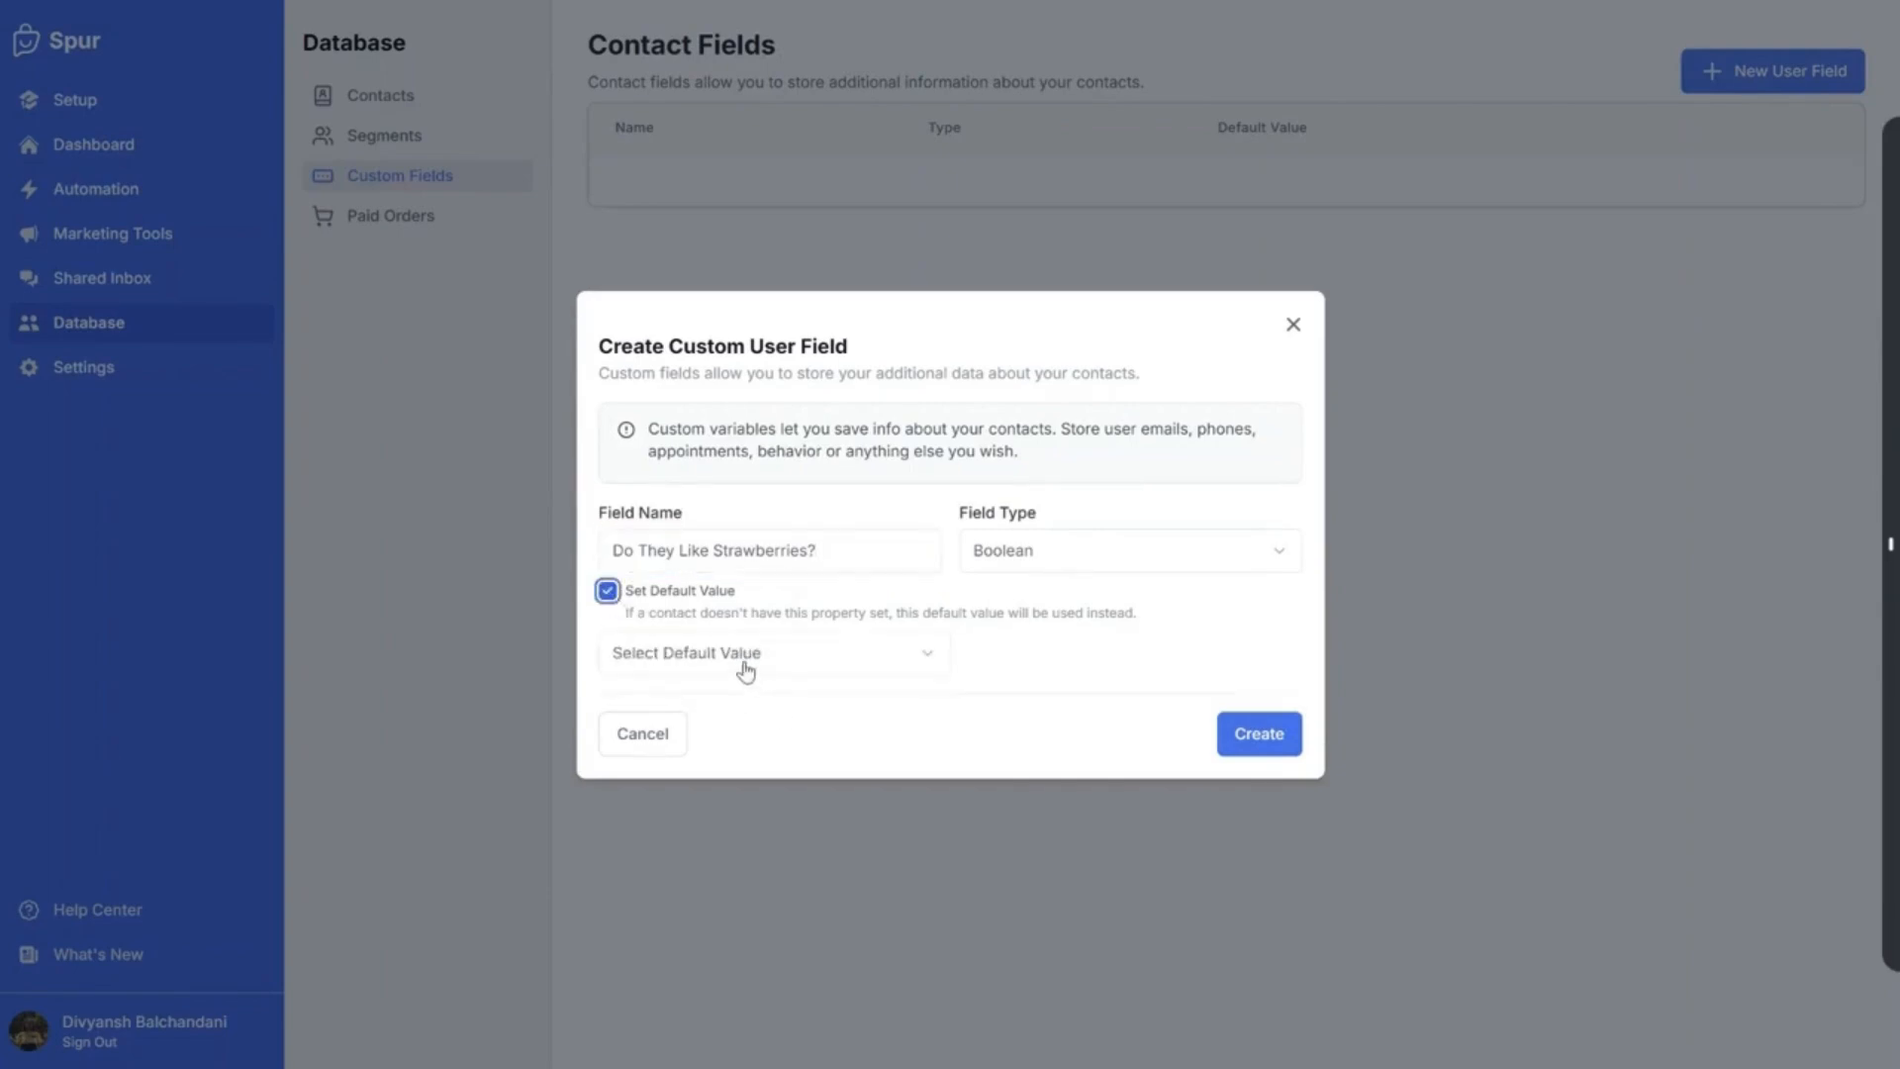
pyautogui.click(745, 671)
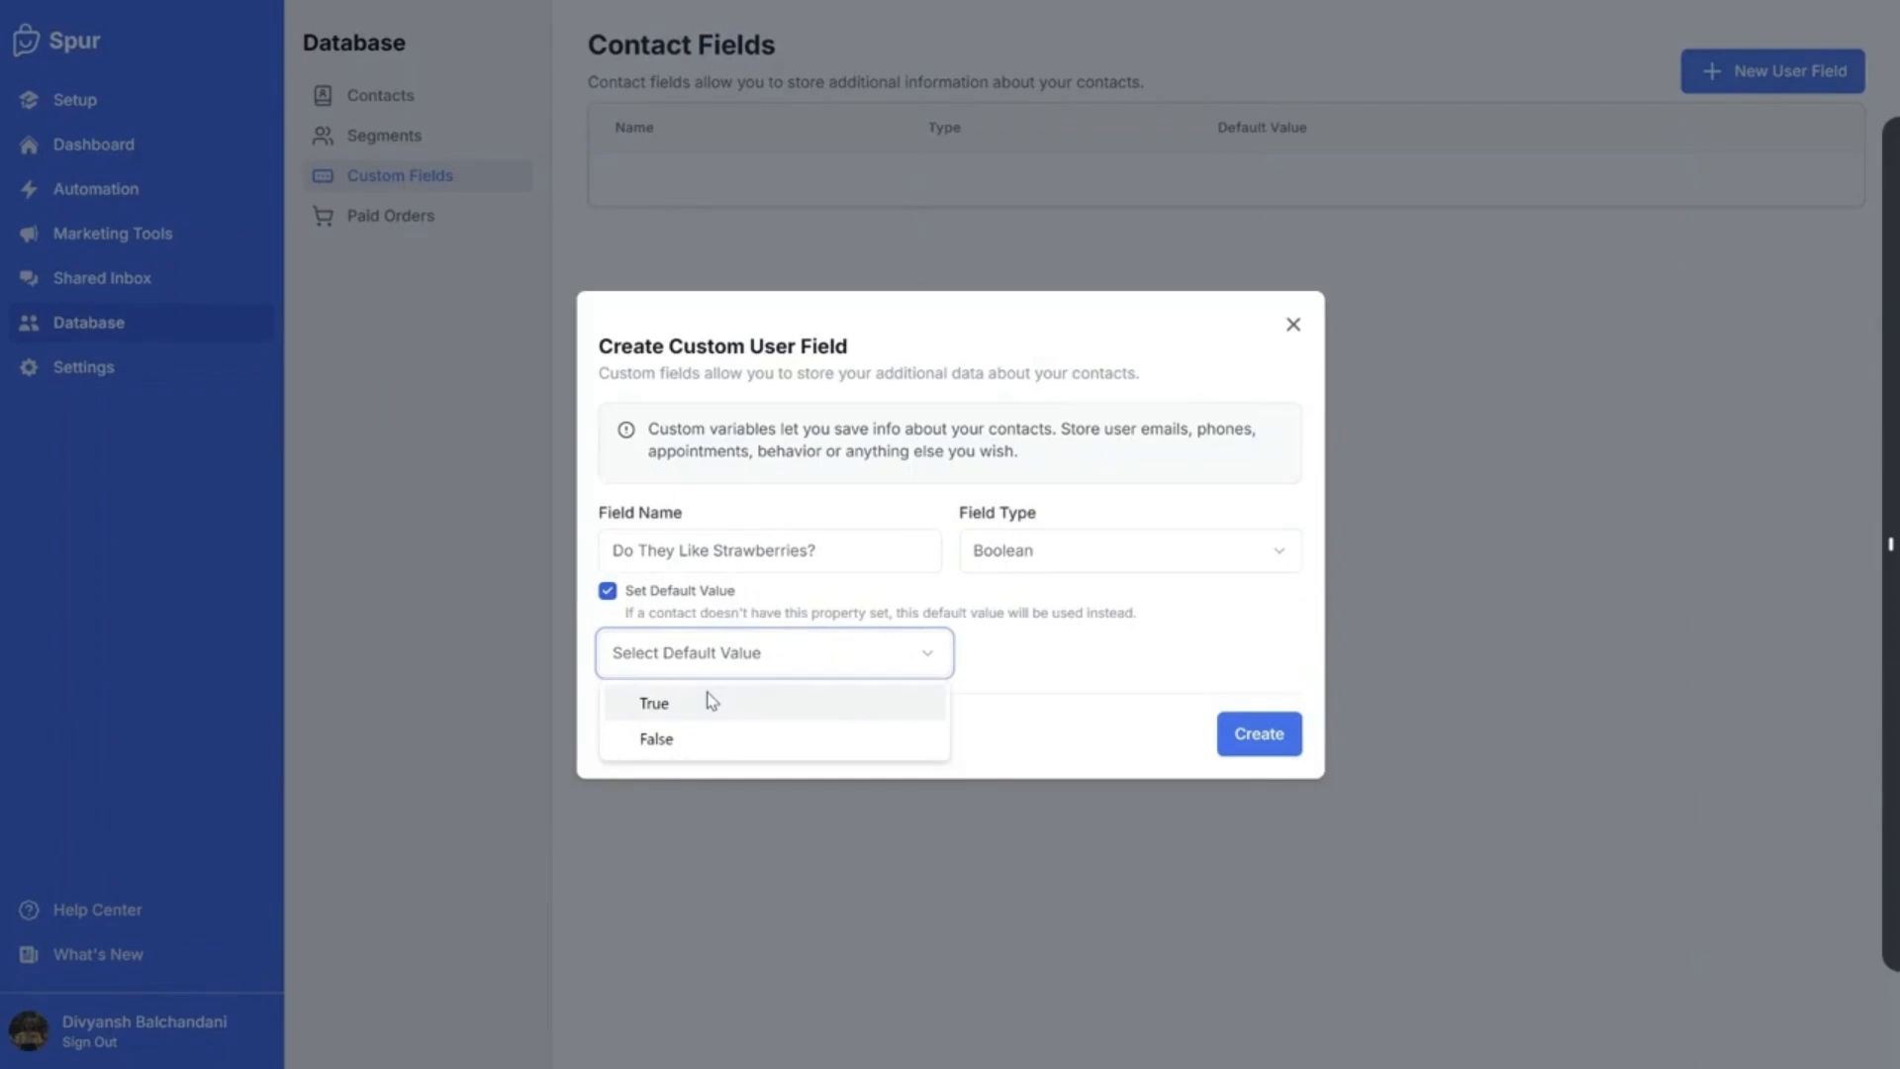
pyautogui.click(710, 702)
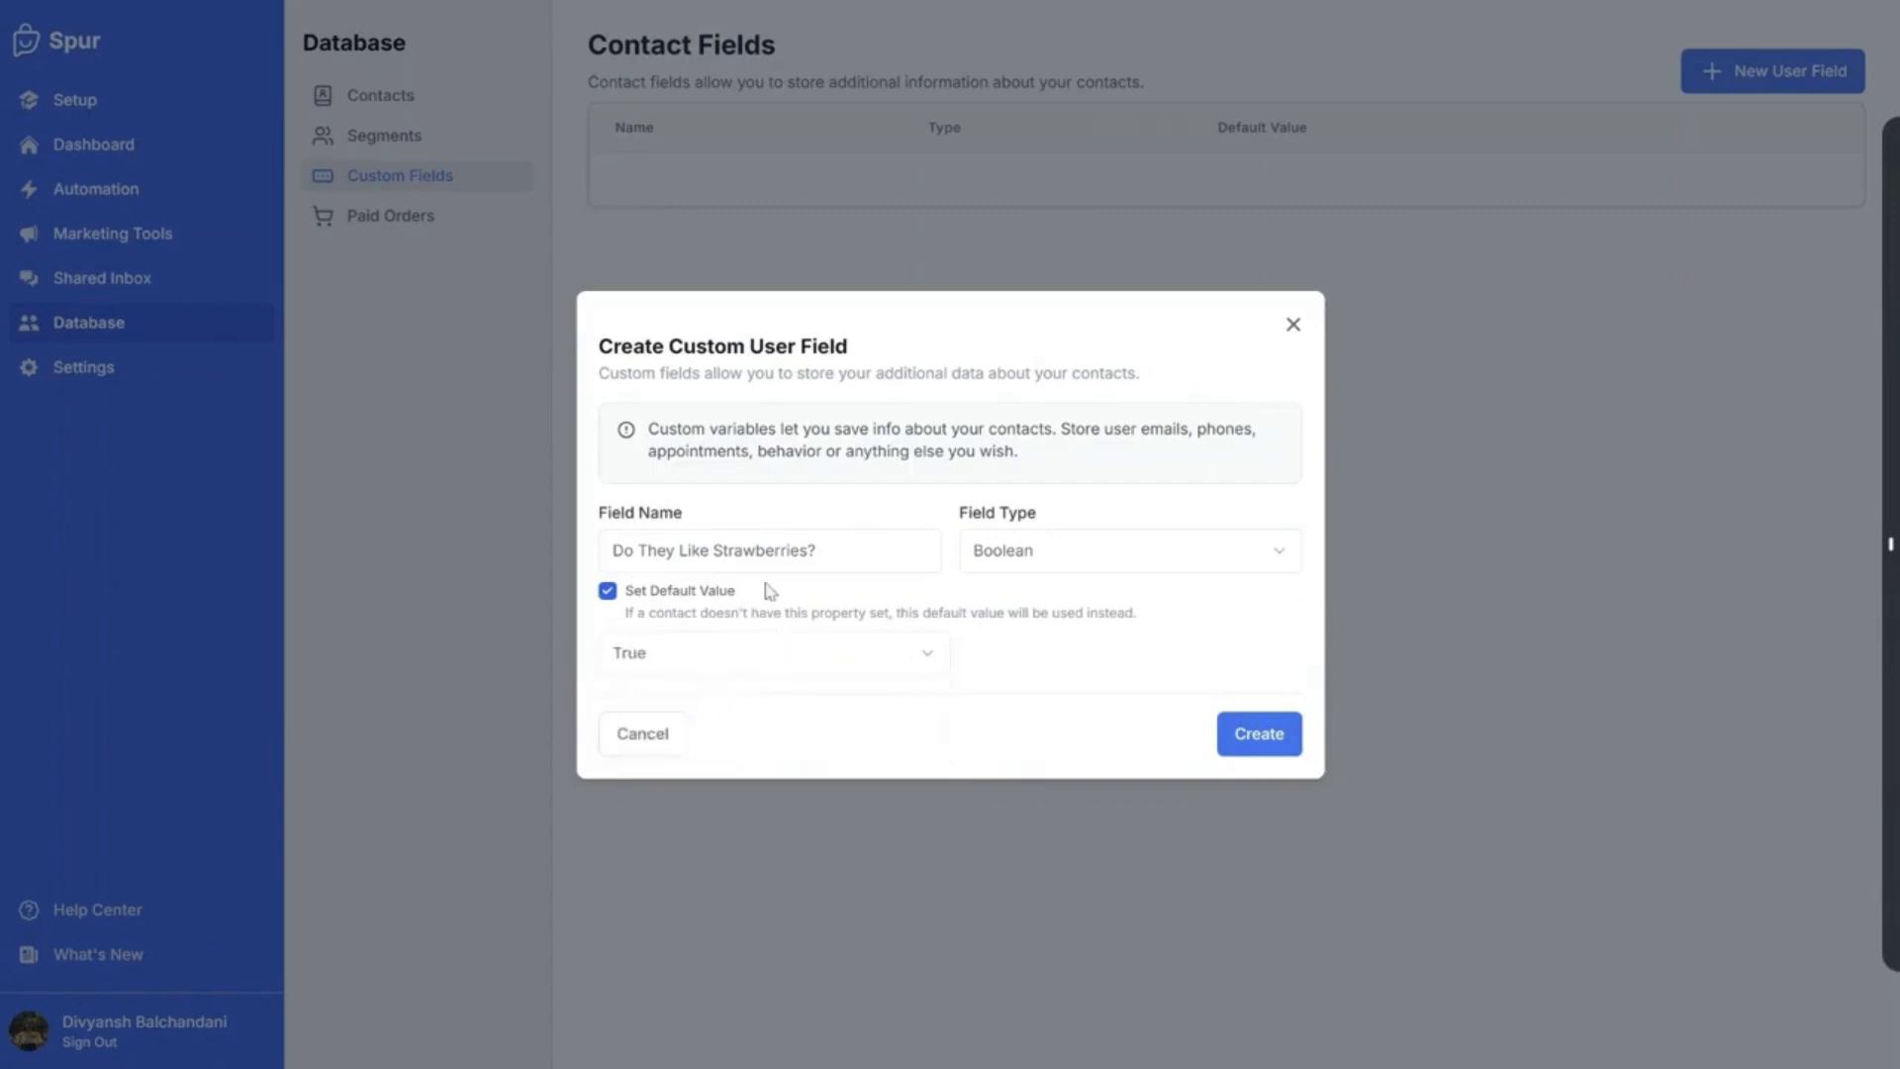
# Switch the default to False, then back to True, keeping the type Boolean
pyautogui.moveTo(881, 555); pyautogui.dragTo(611, 556)
pyautogui.click(1116, 643)
pyautogui.click(756, 668)
pyautogui.click(789, 747)
pyautogui.click(694, 661)
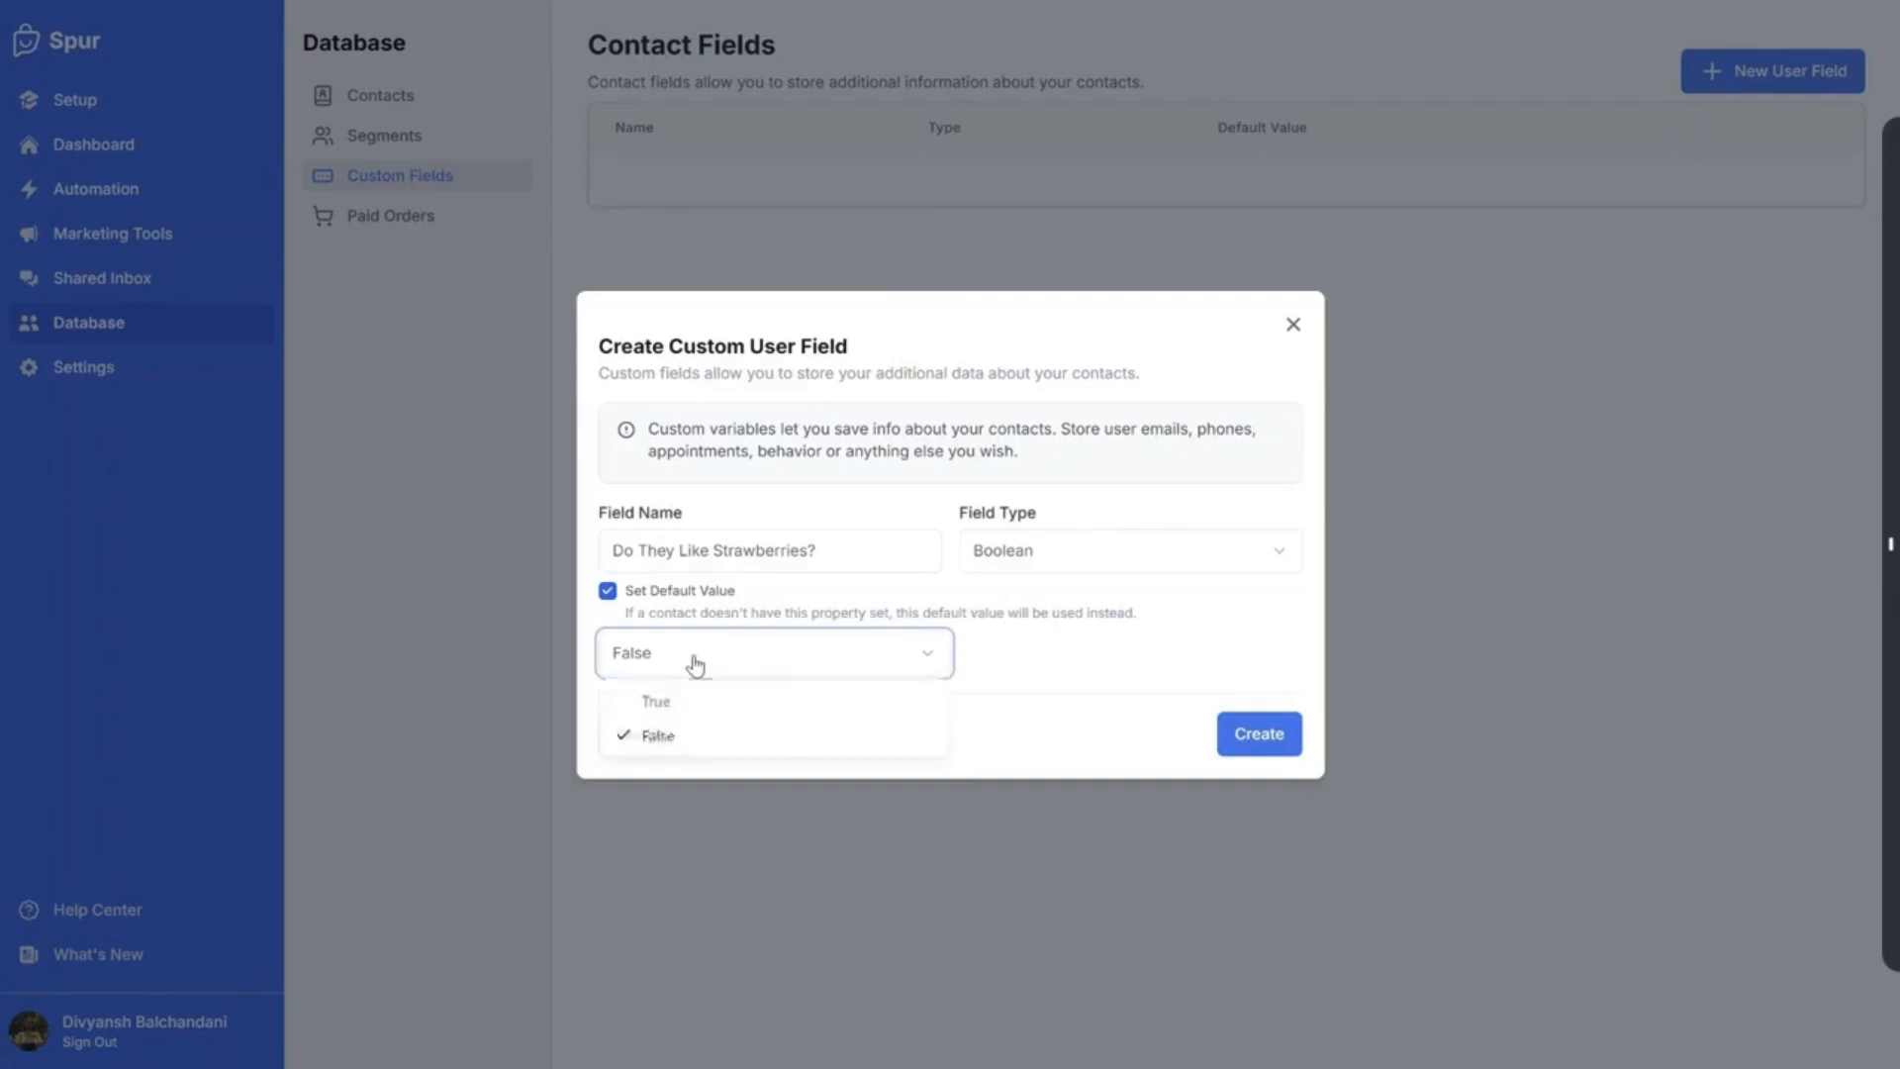
pyautogui.click(713, 704)
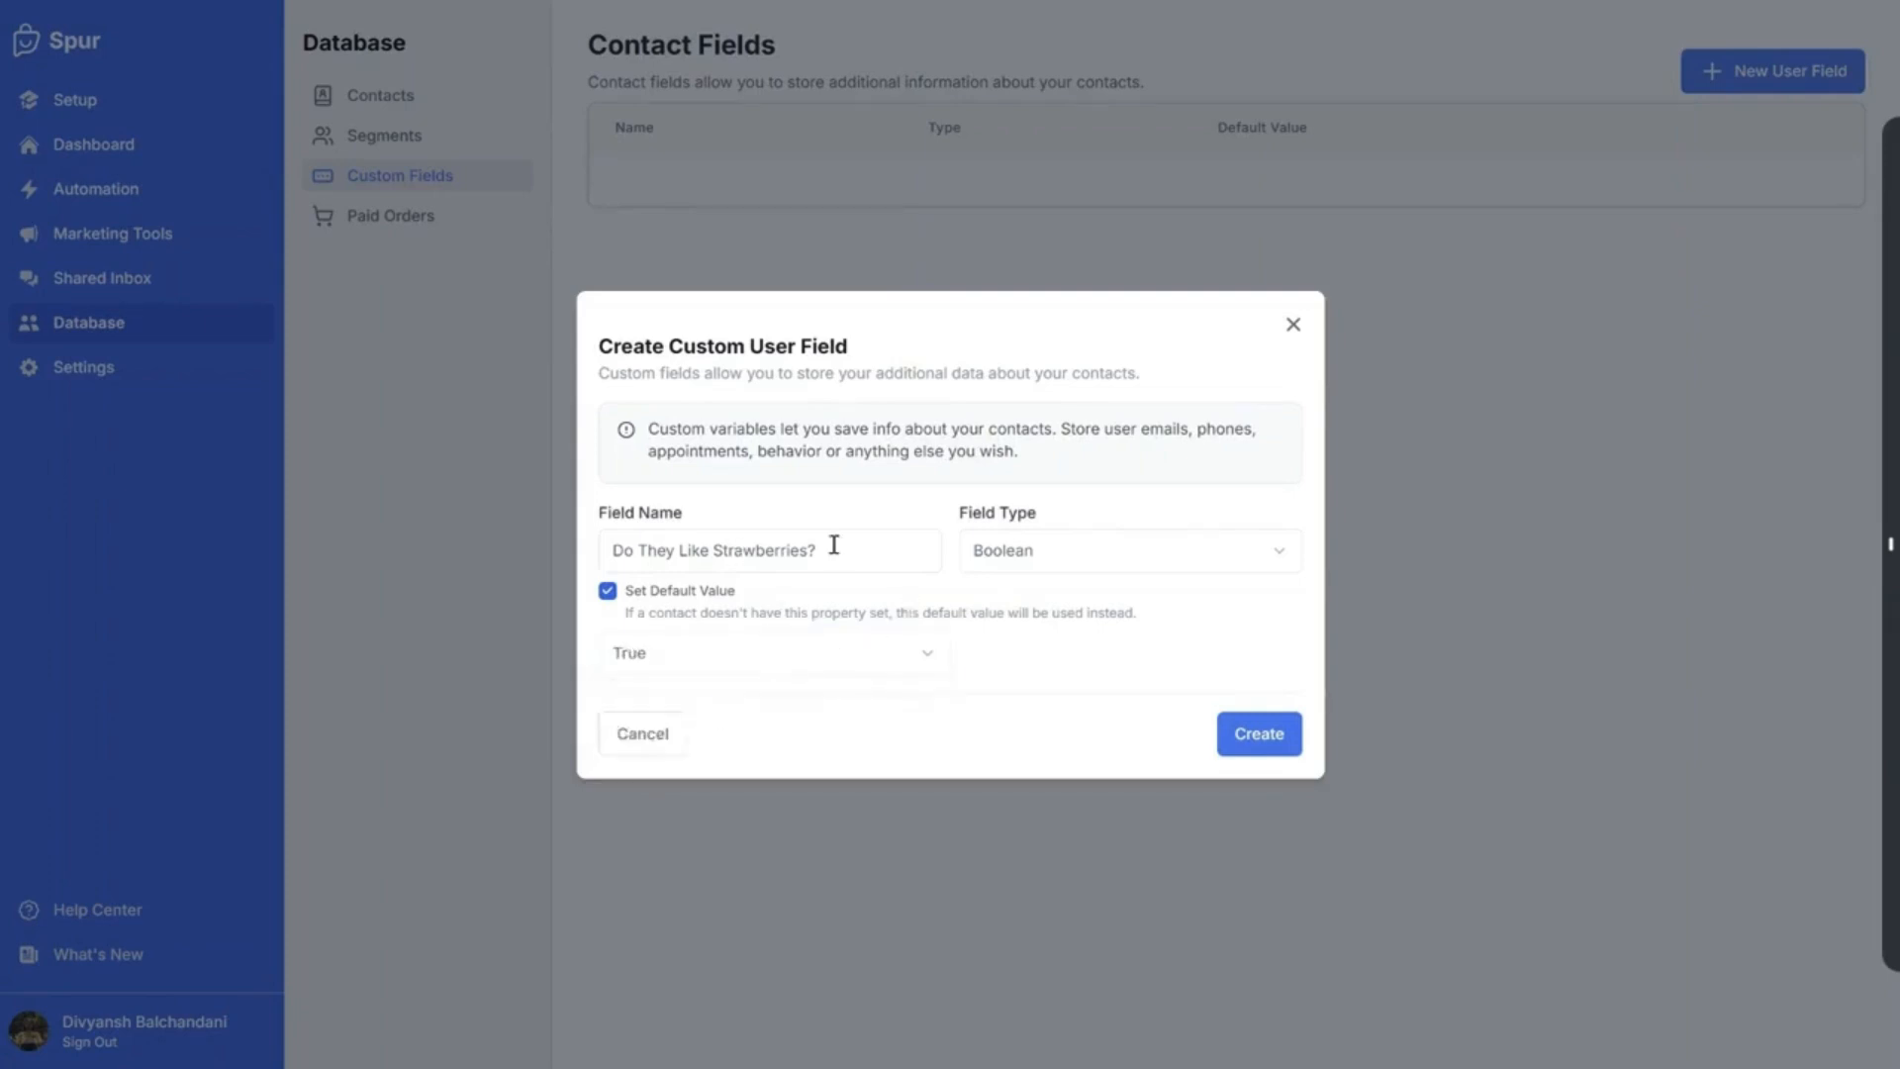
pyautogui.click(1029, 566)
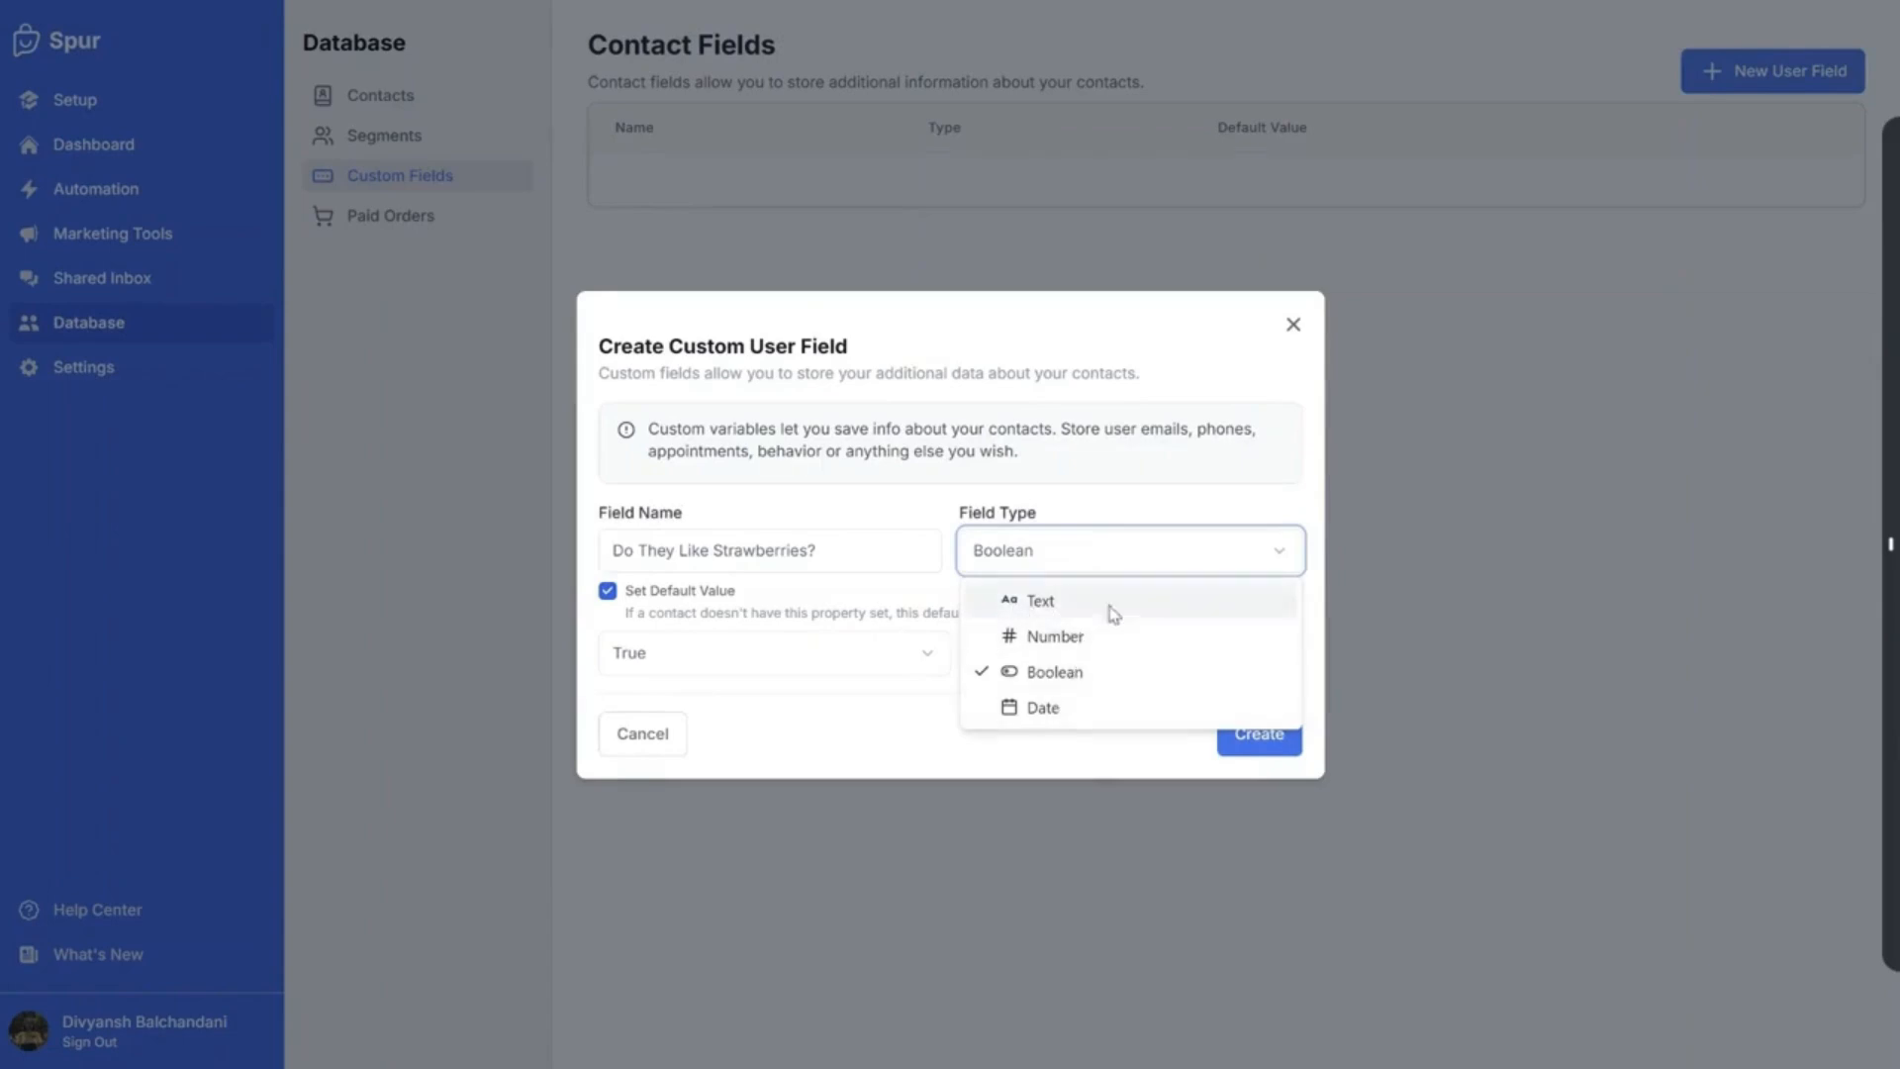
pyautogui.click(811, 557)
pyautogui.click(611, 611)
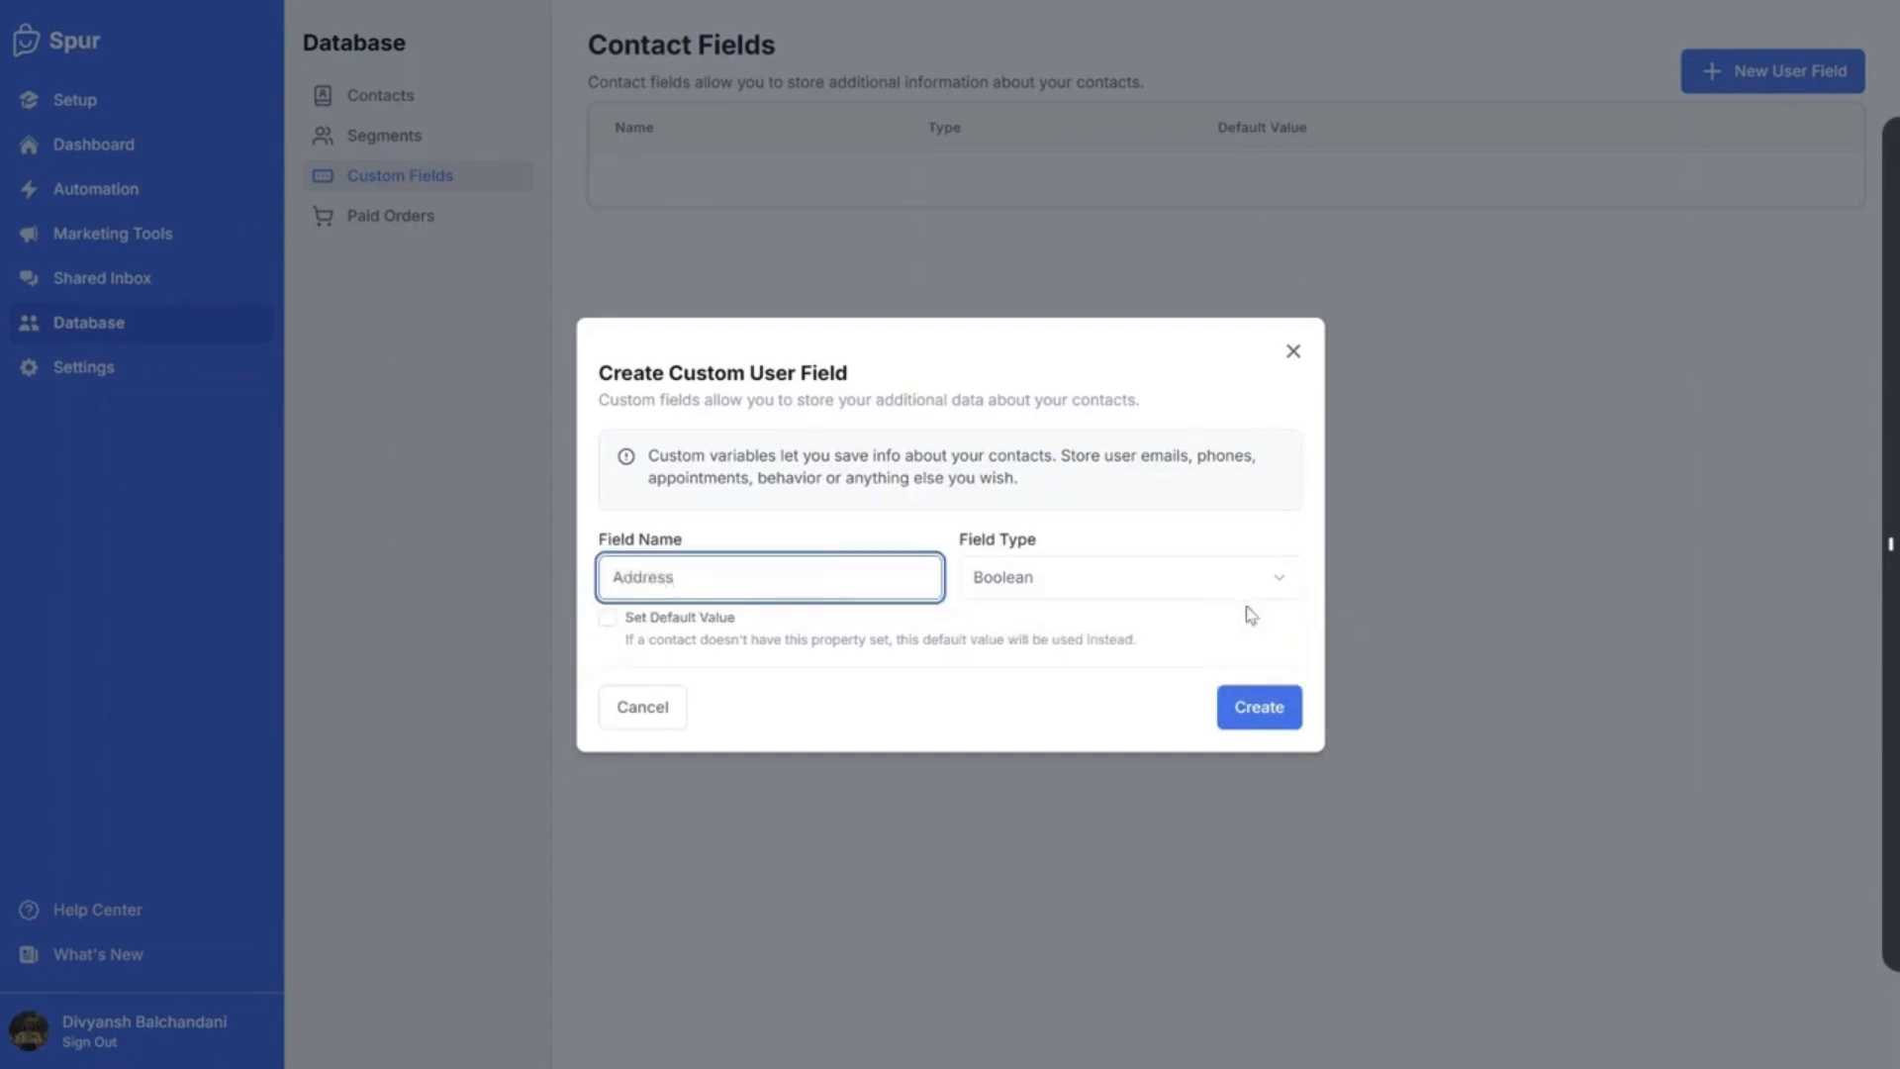
# Set the field type to Text with no default value and create the Address field
pyautogui.click(1237, 586)
pyautogui.click(1089, 629)
pyautogui.click(608, 616)
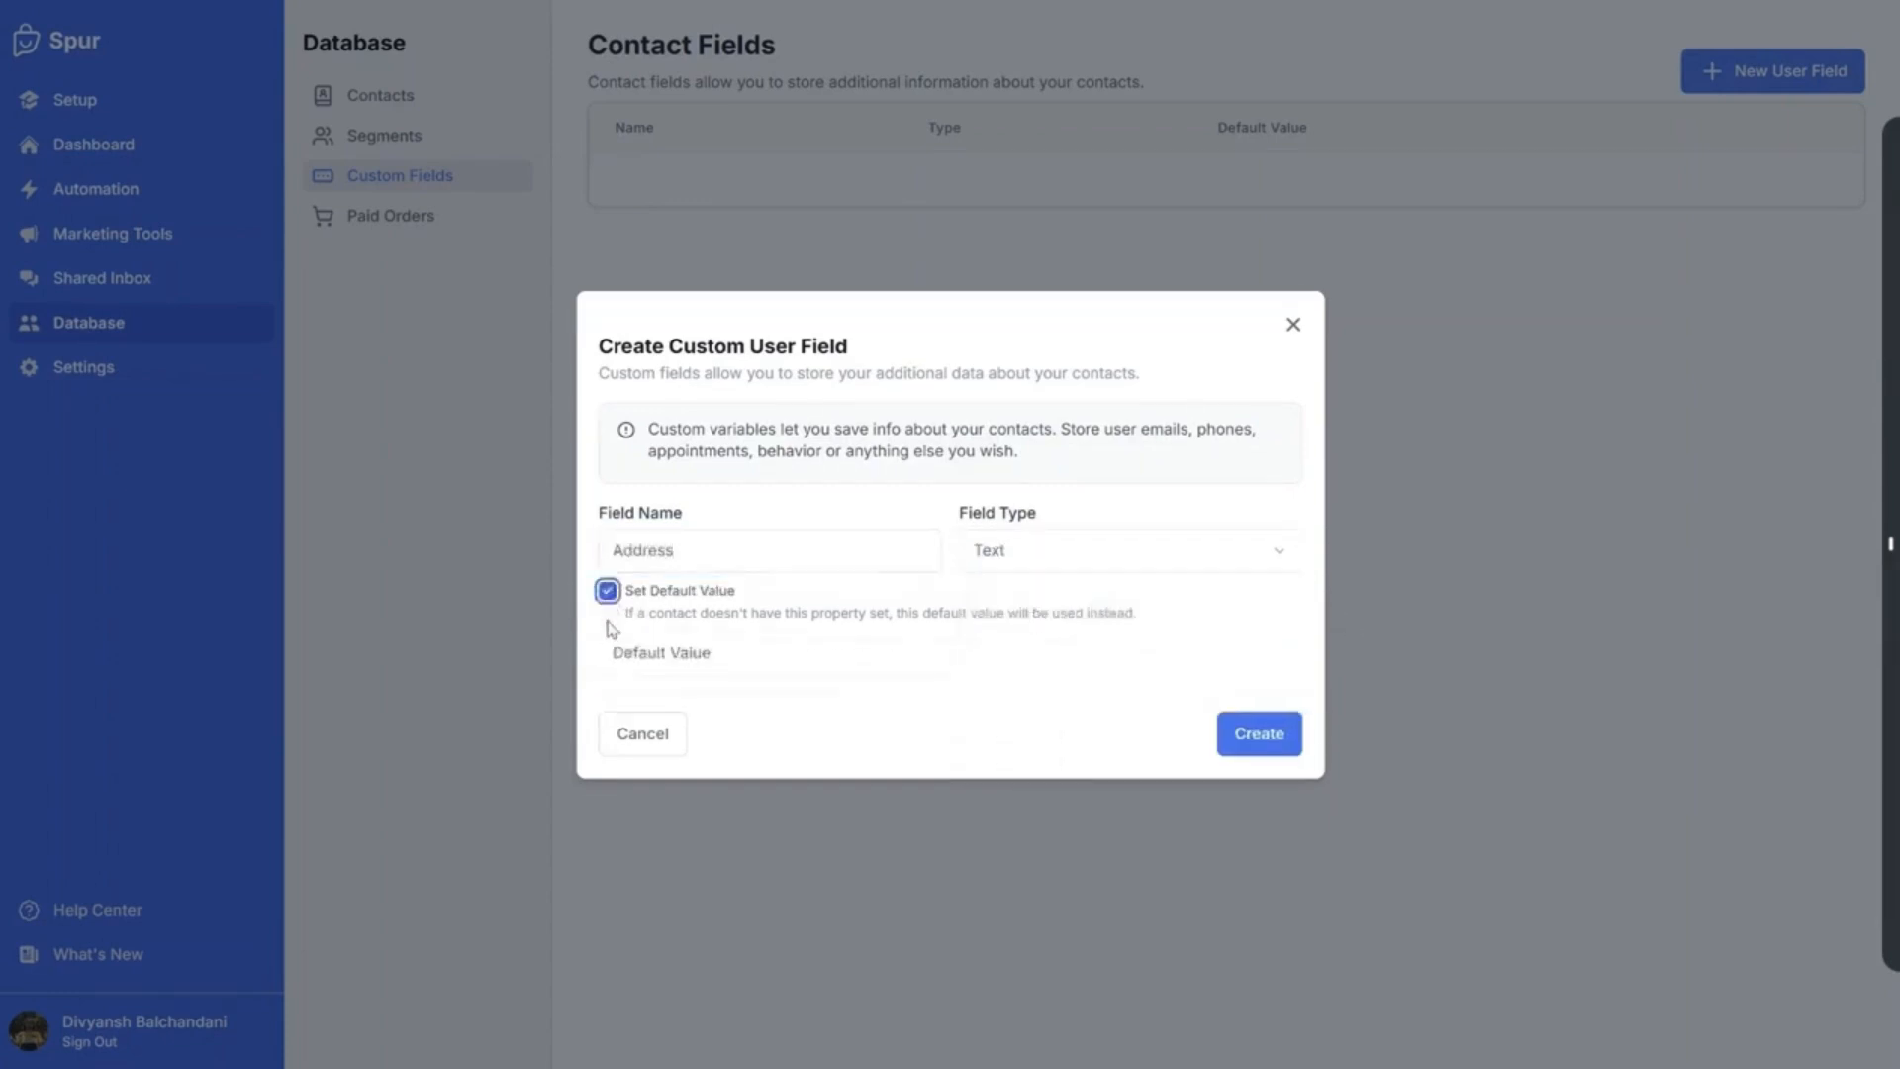
pyautogui.click(727, 652)
pyautogui.click(608, 591)
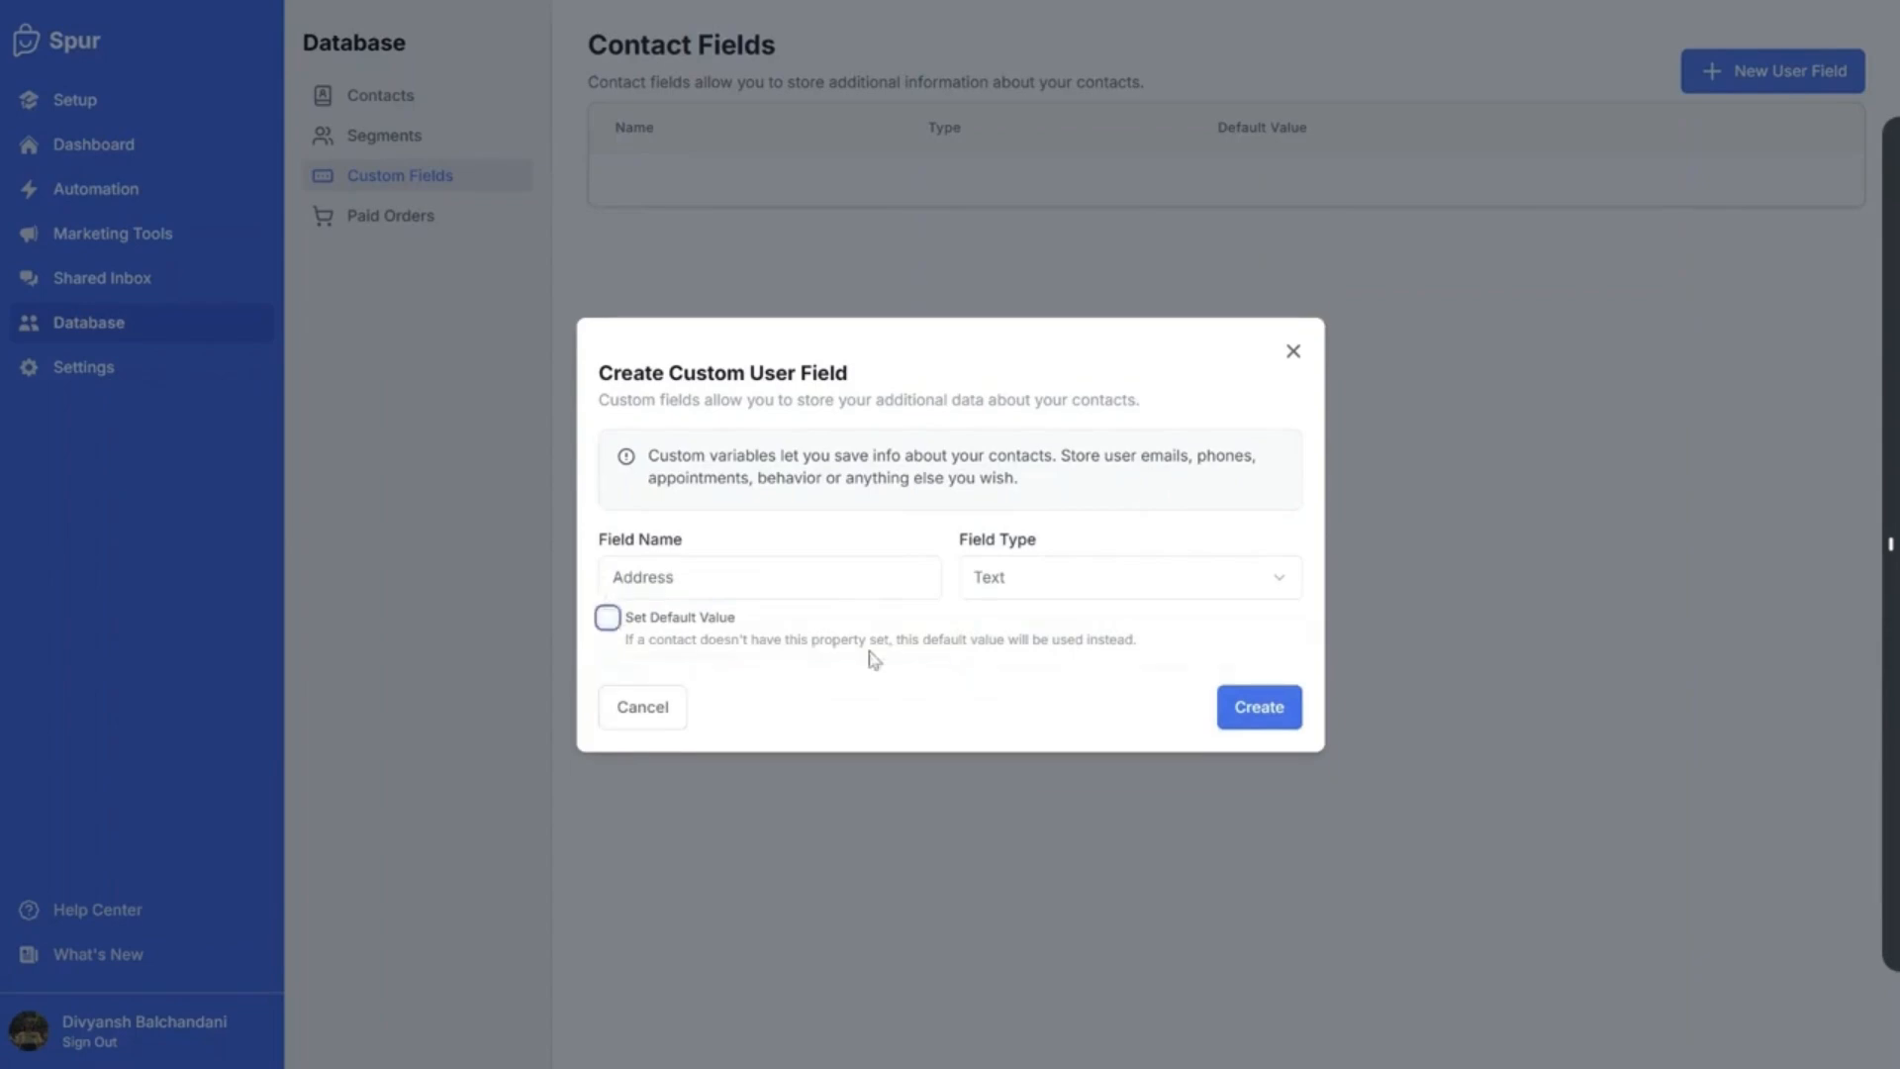
pyautogui.click(1026, 591)
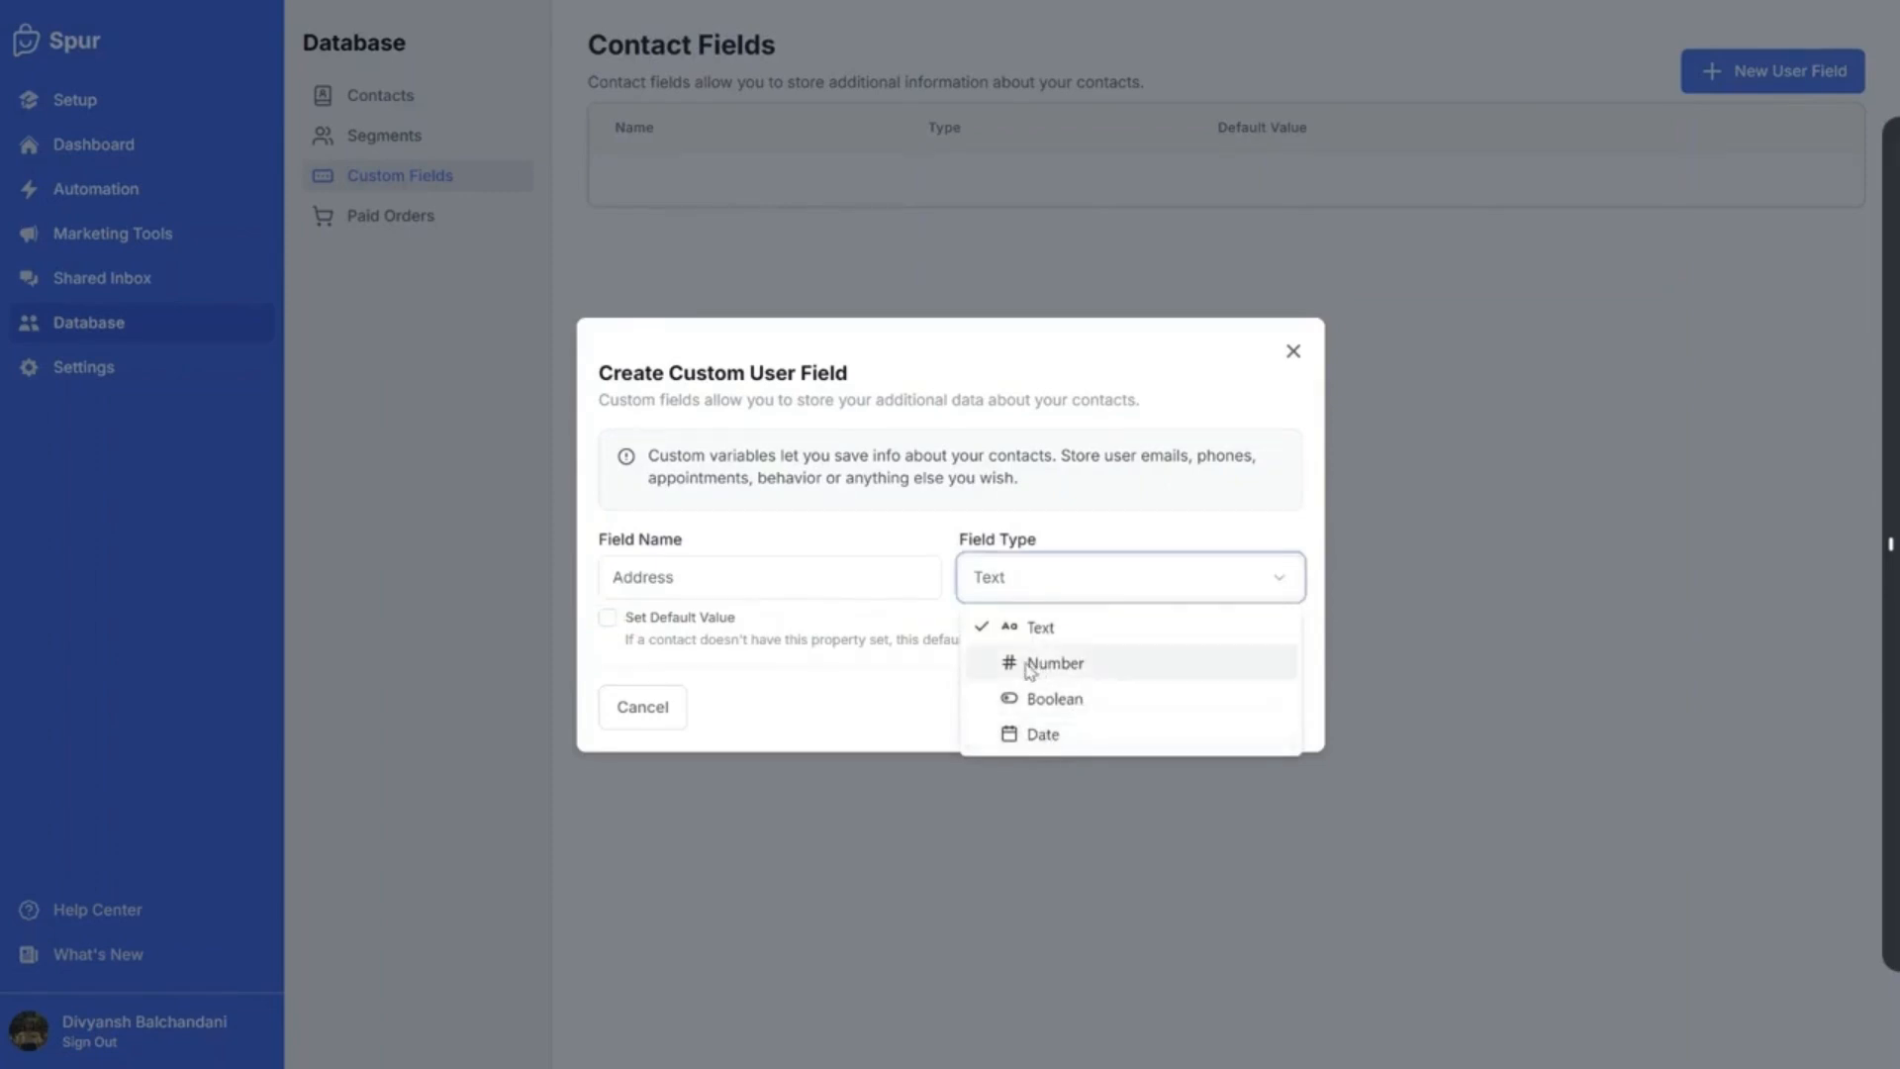
pyautogui.click(861, 636)
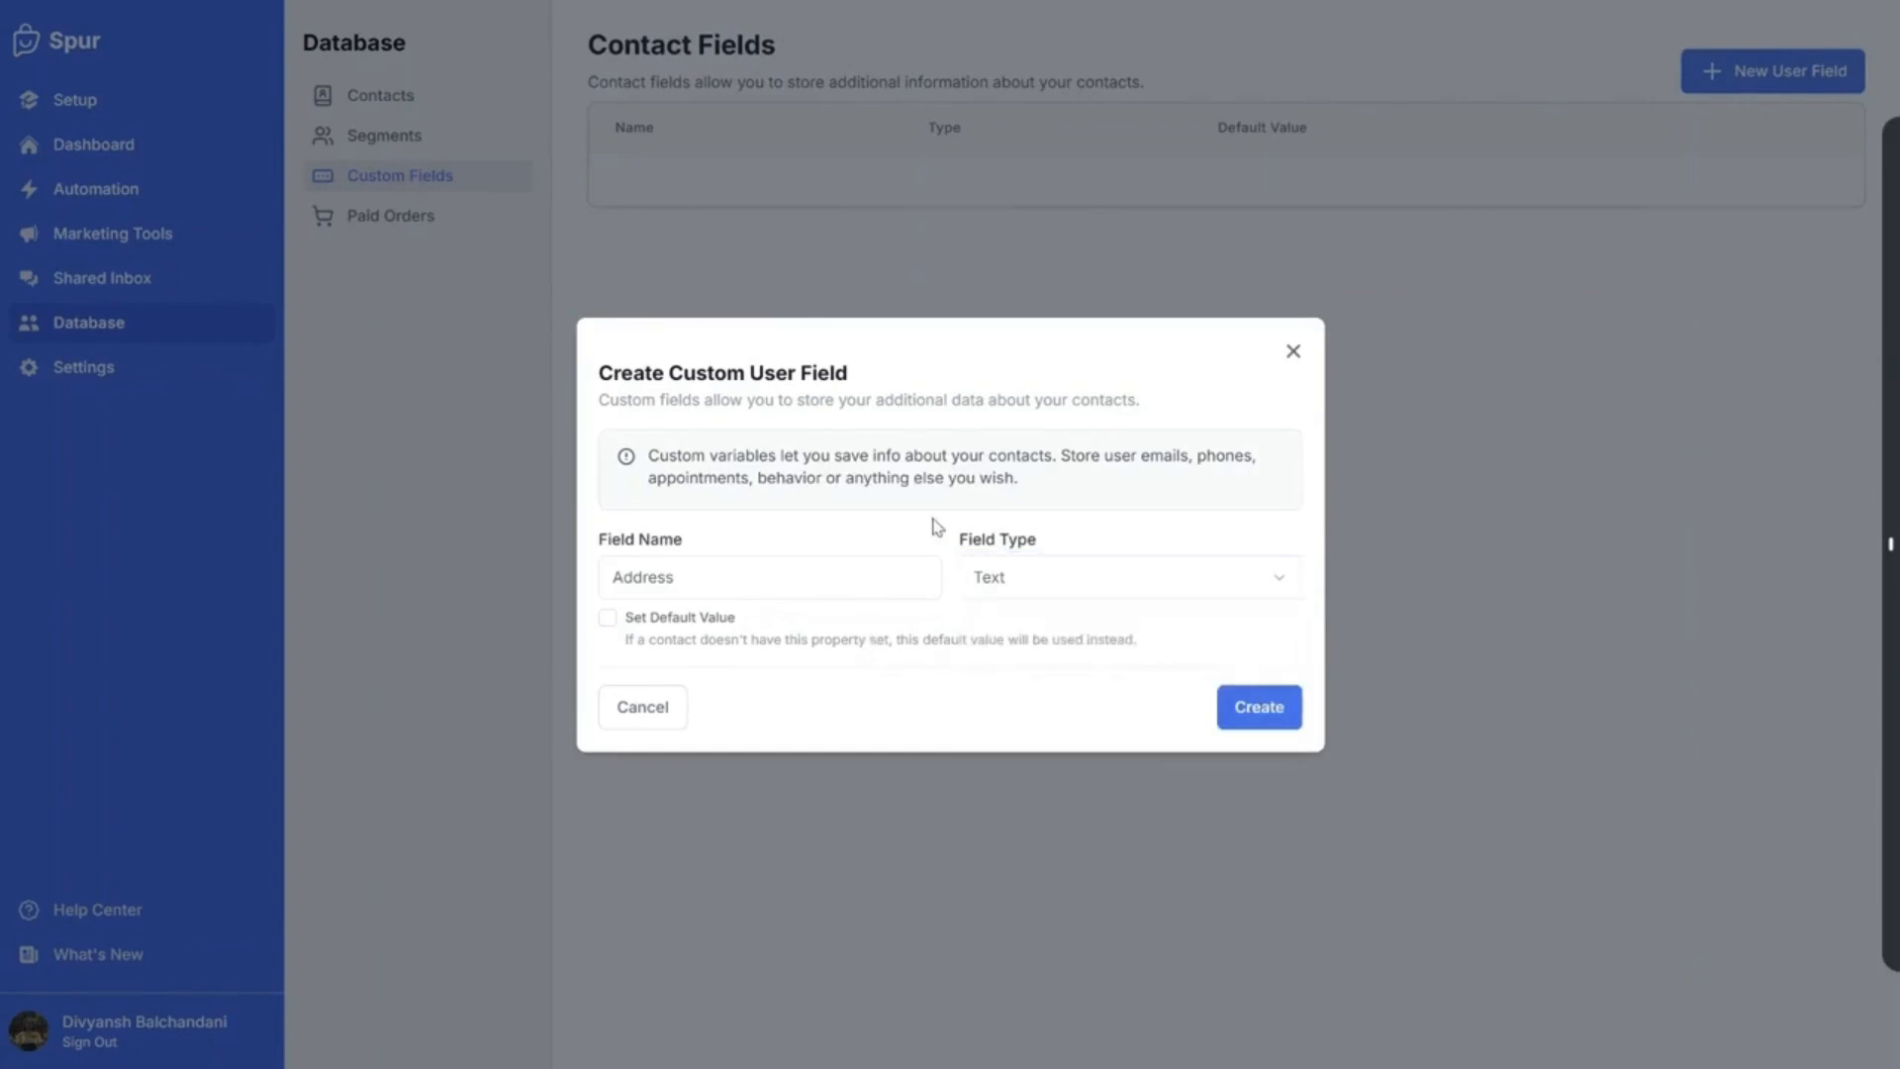
pyautogui.click(1257, 707)
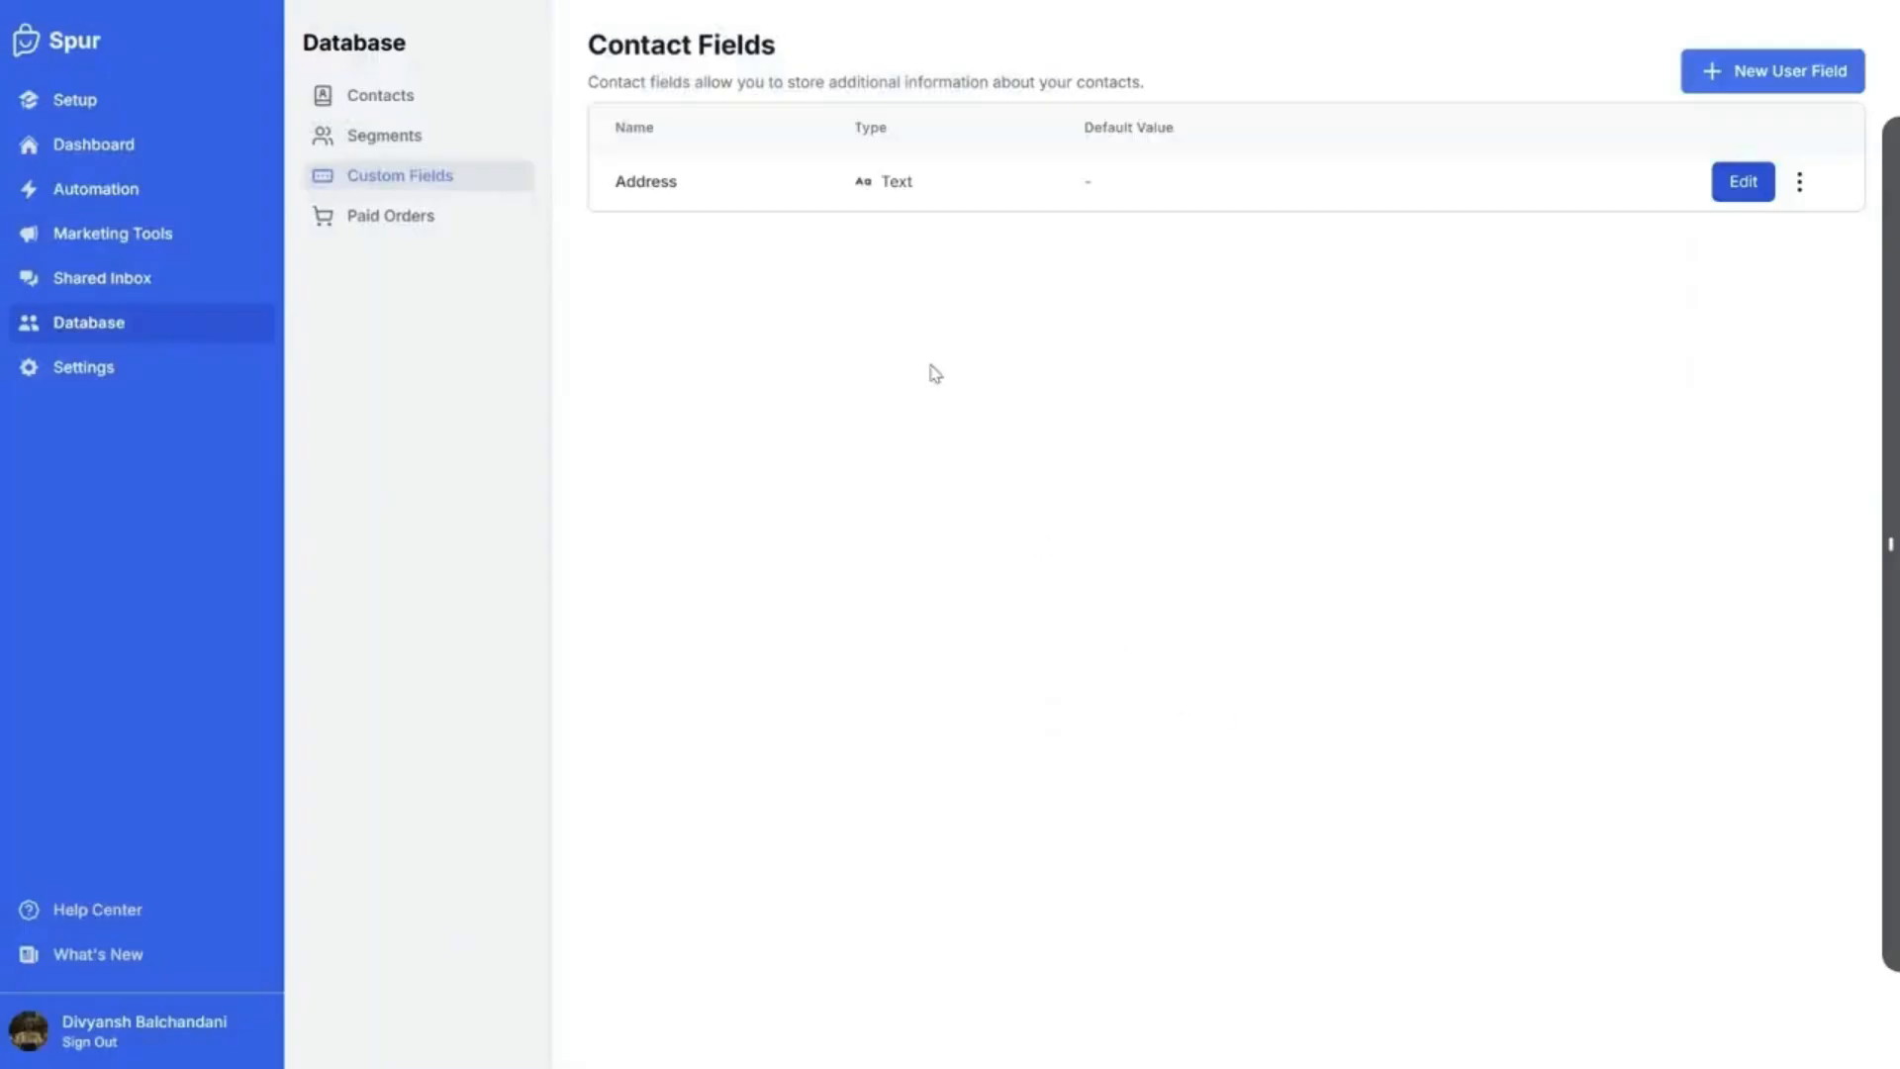
# Select the new field's Address name and Text type labels in the custom fields list
pyautogui.moveTo(611, 184); pyautogui.dragTo(698, 191)
pyautogui.click(642, 182)
pyautogui.moveTo(884, 188); pyautogui.dragTo(1021, 208)
pyautogui.click(1049, 247)
pyautogui.doubleClick(648, 181)
pyautogui.doubleClick(897, 181)
# Make the new workflow start on the WhatsApp keyword 'Book Slot'
pyautogui.click(1174, 361)
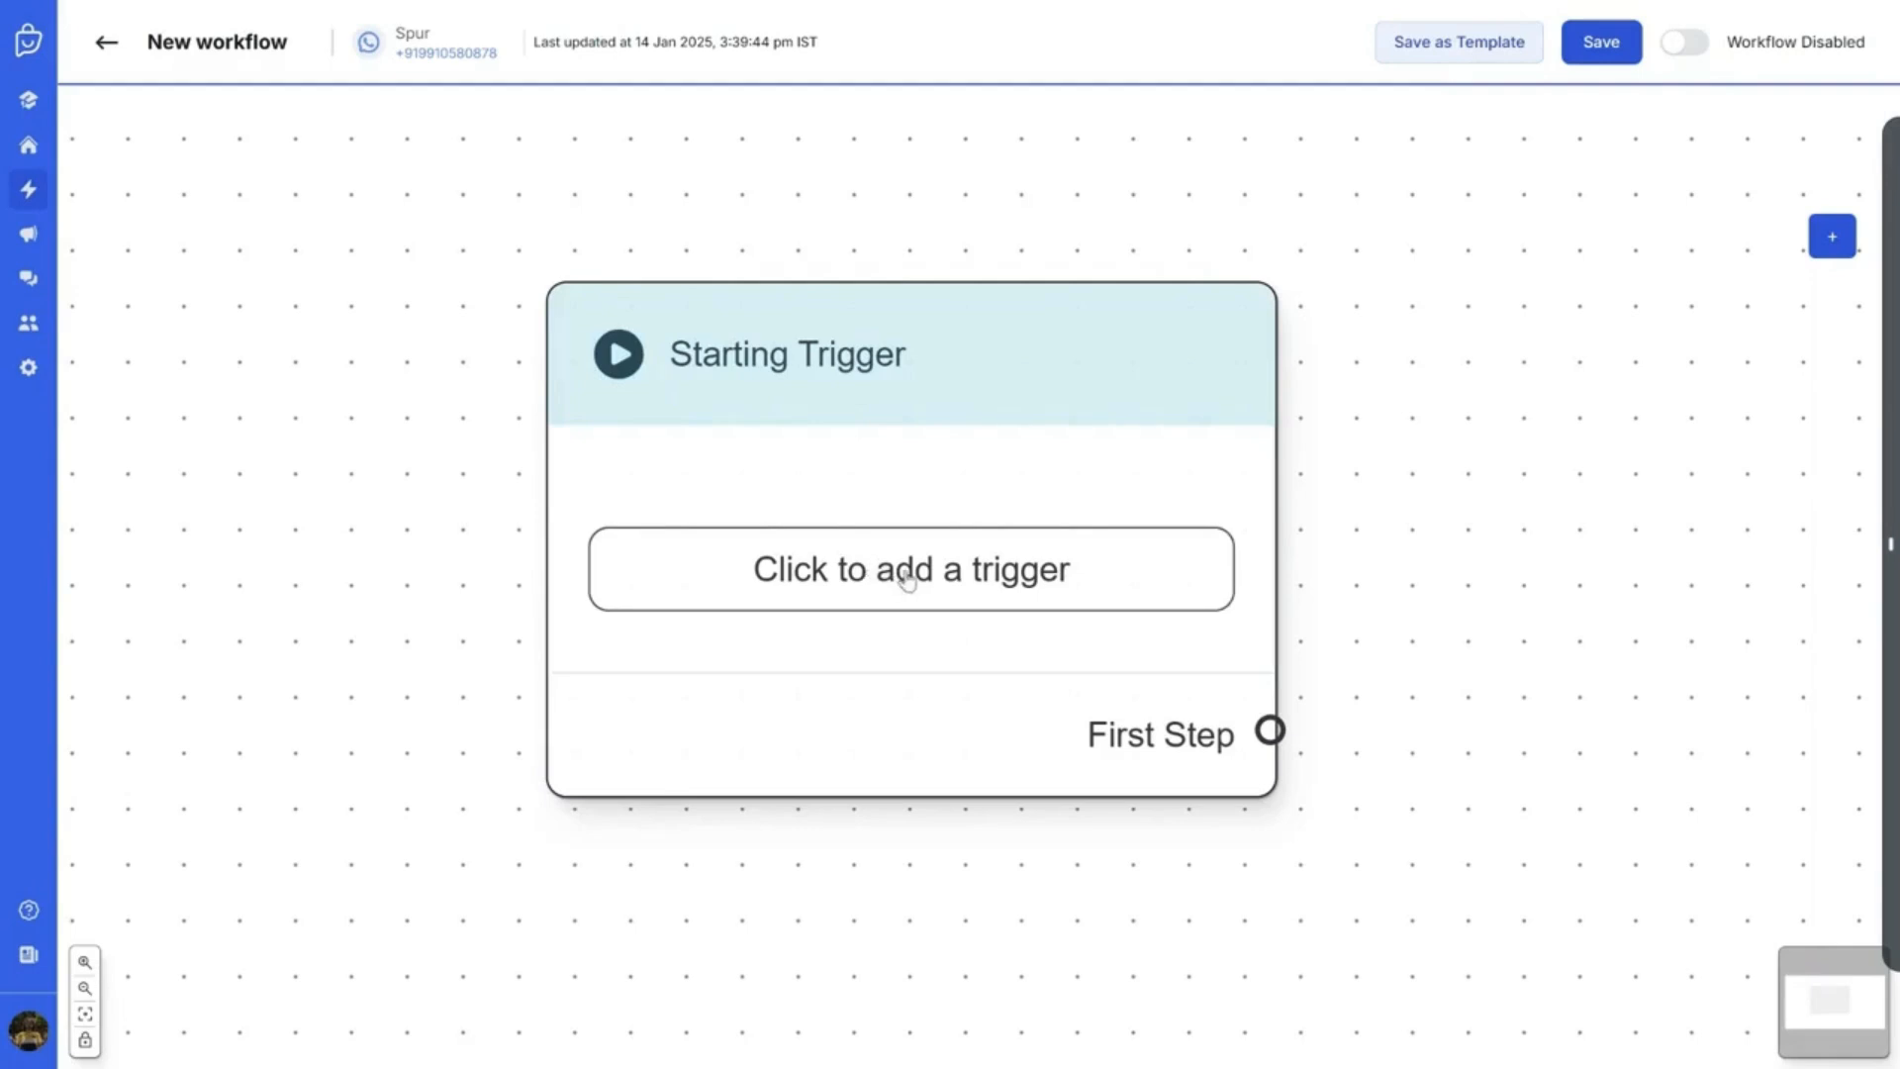
pyautogui.click(907, 579)
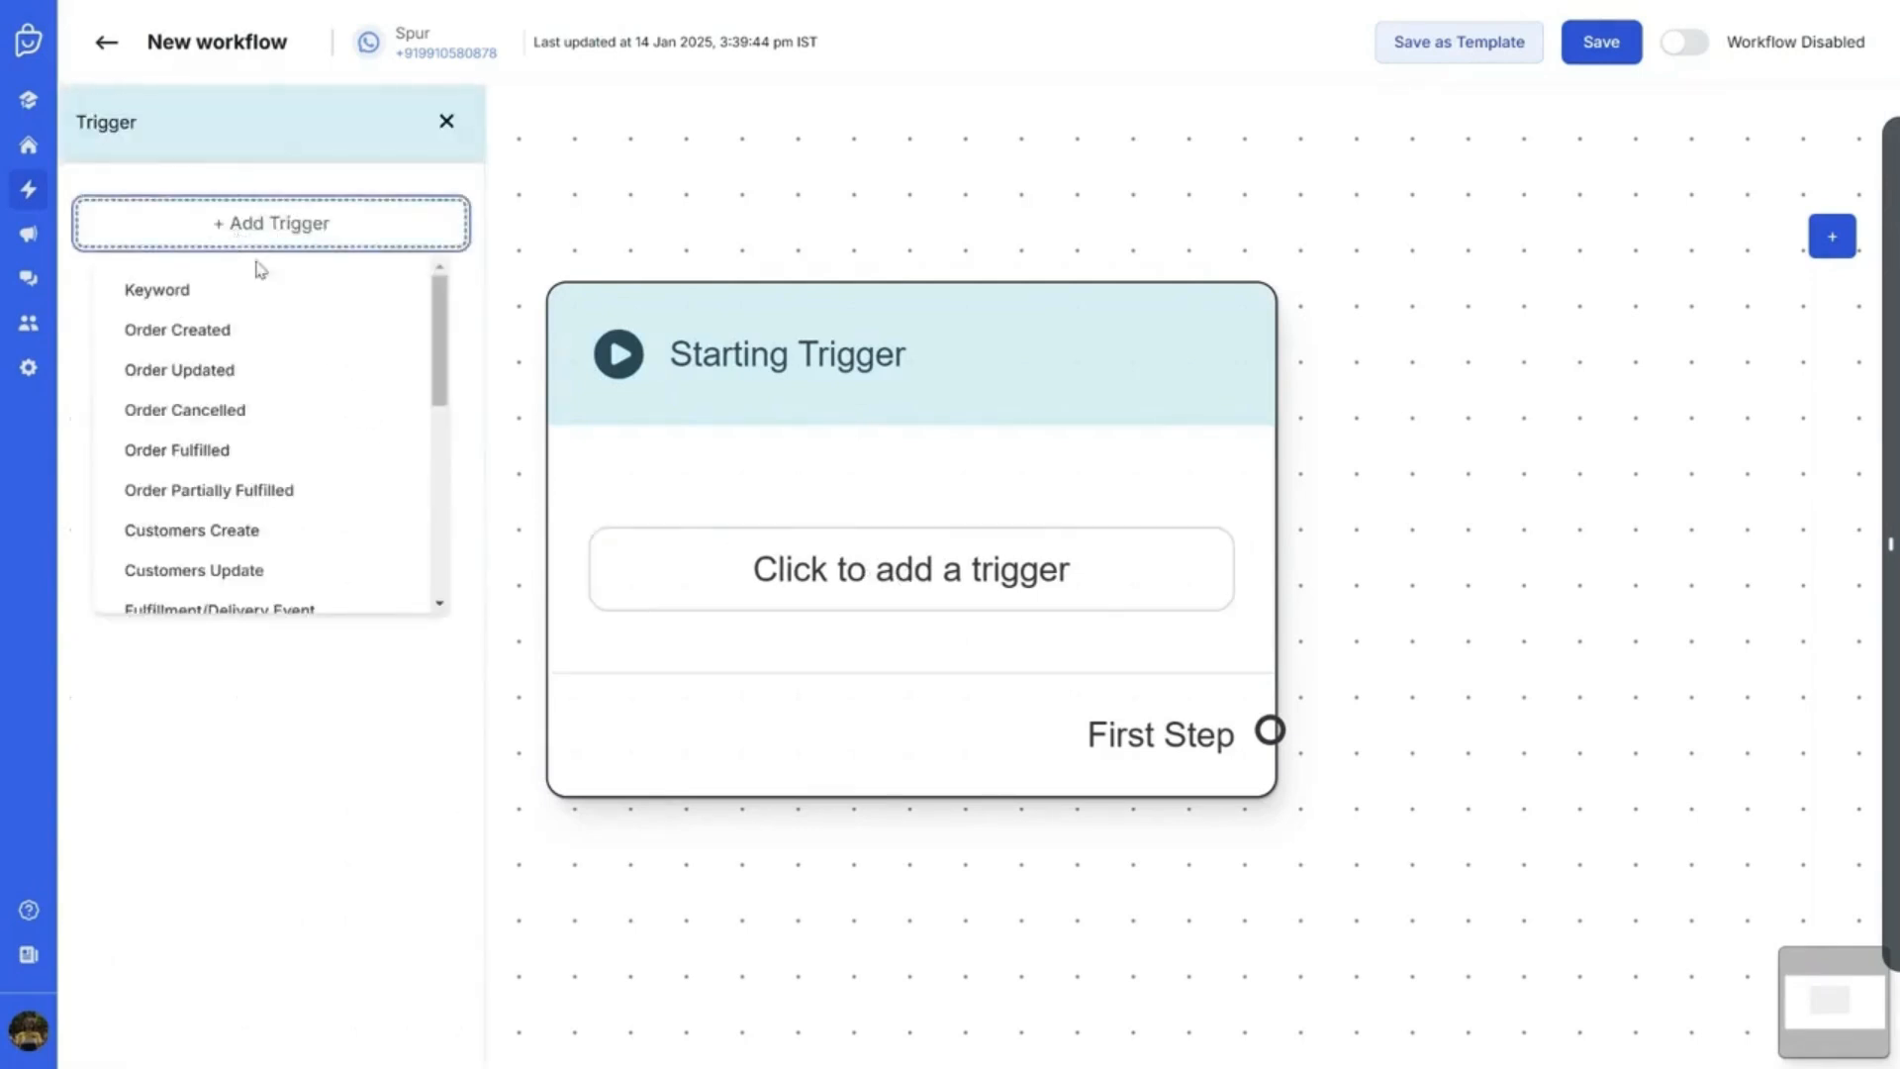
pyautogui.click(427, 133)
pyautogui.click(395, 218)
pyautogui.click(198, 290)
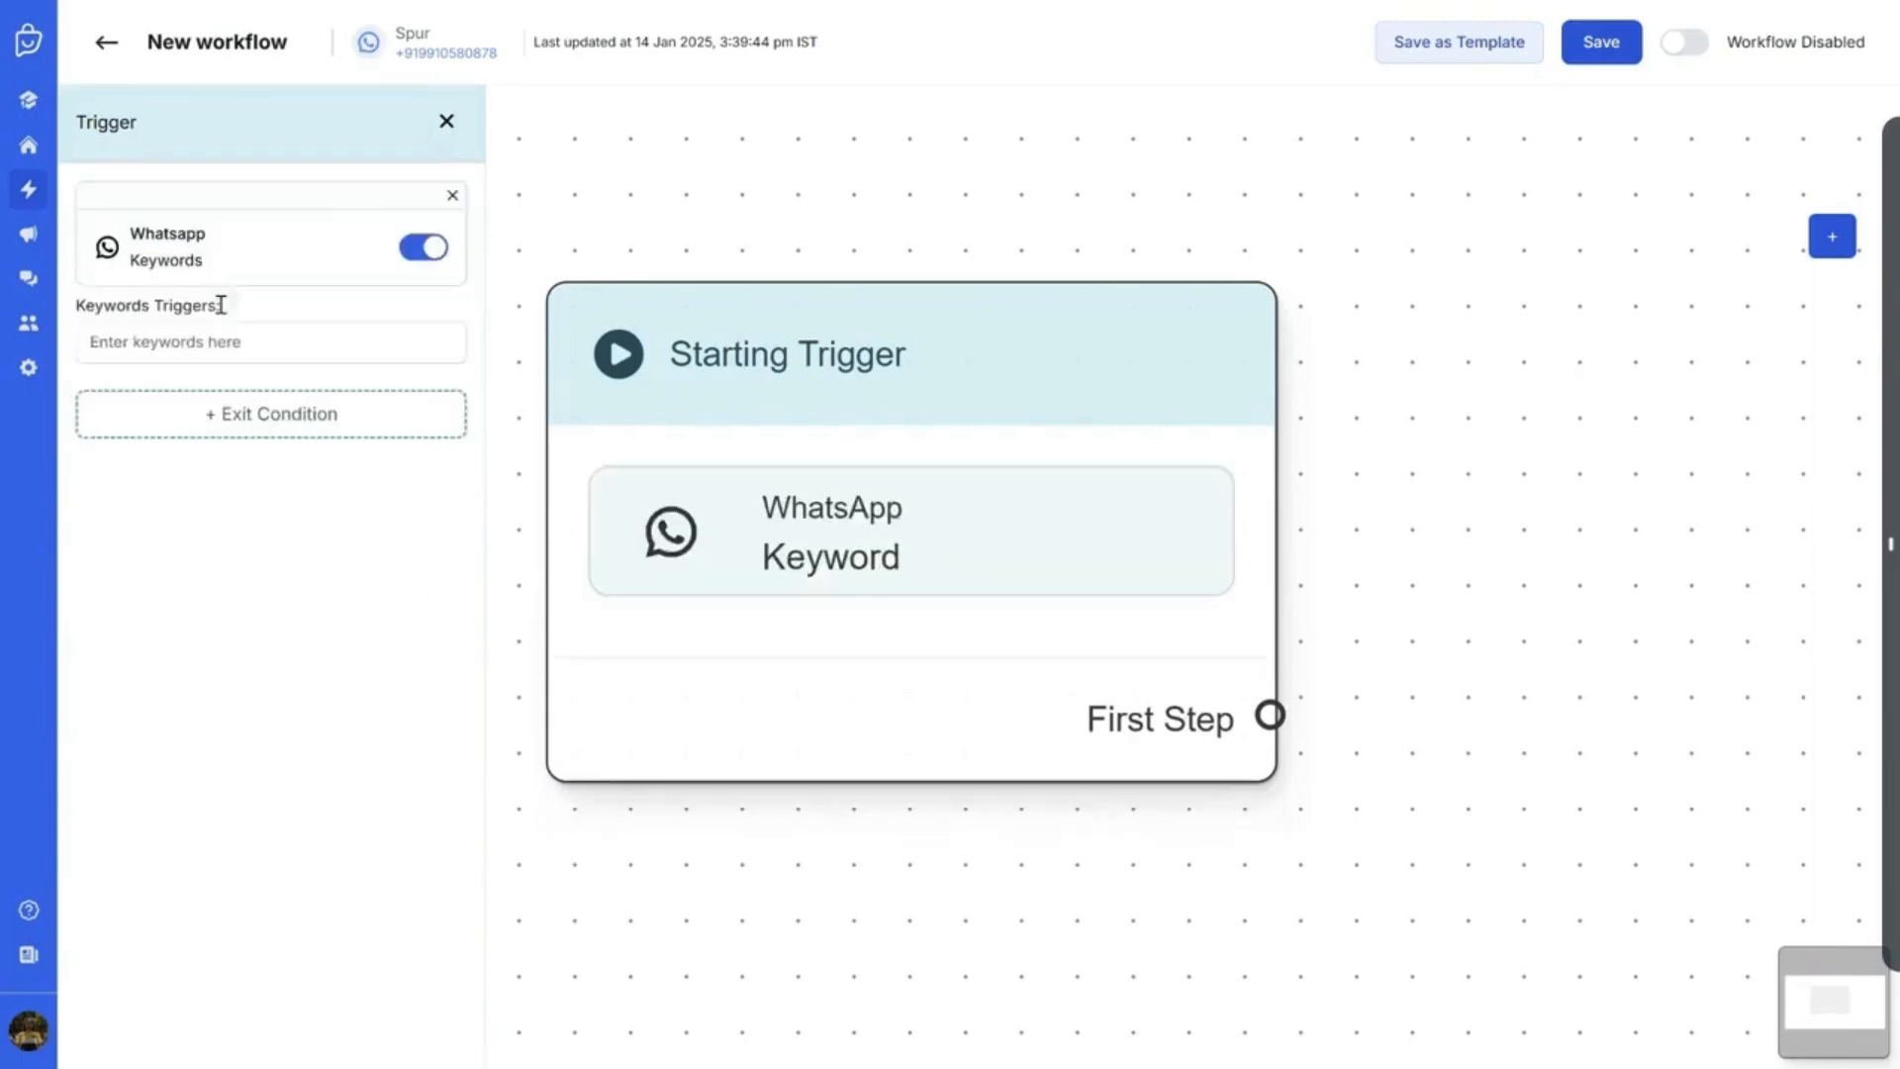
pyautogui.click(228, 352)
pyautogui.write('Book Slot')
pyautogui.press('Return')
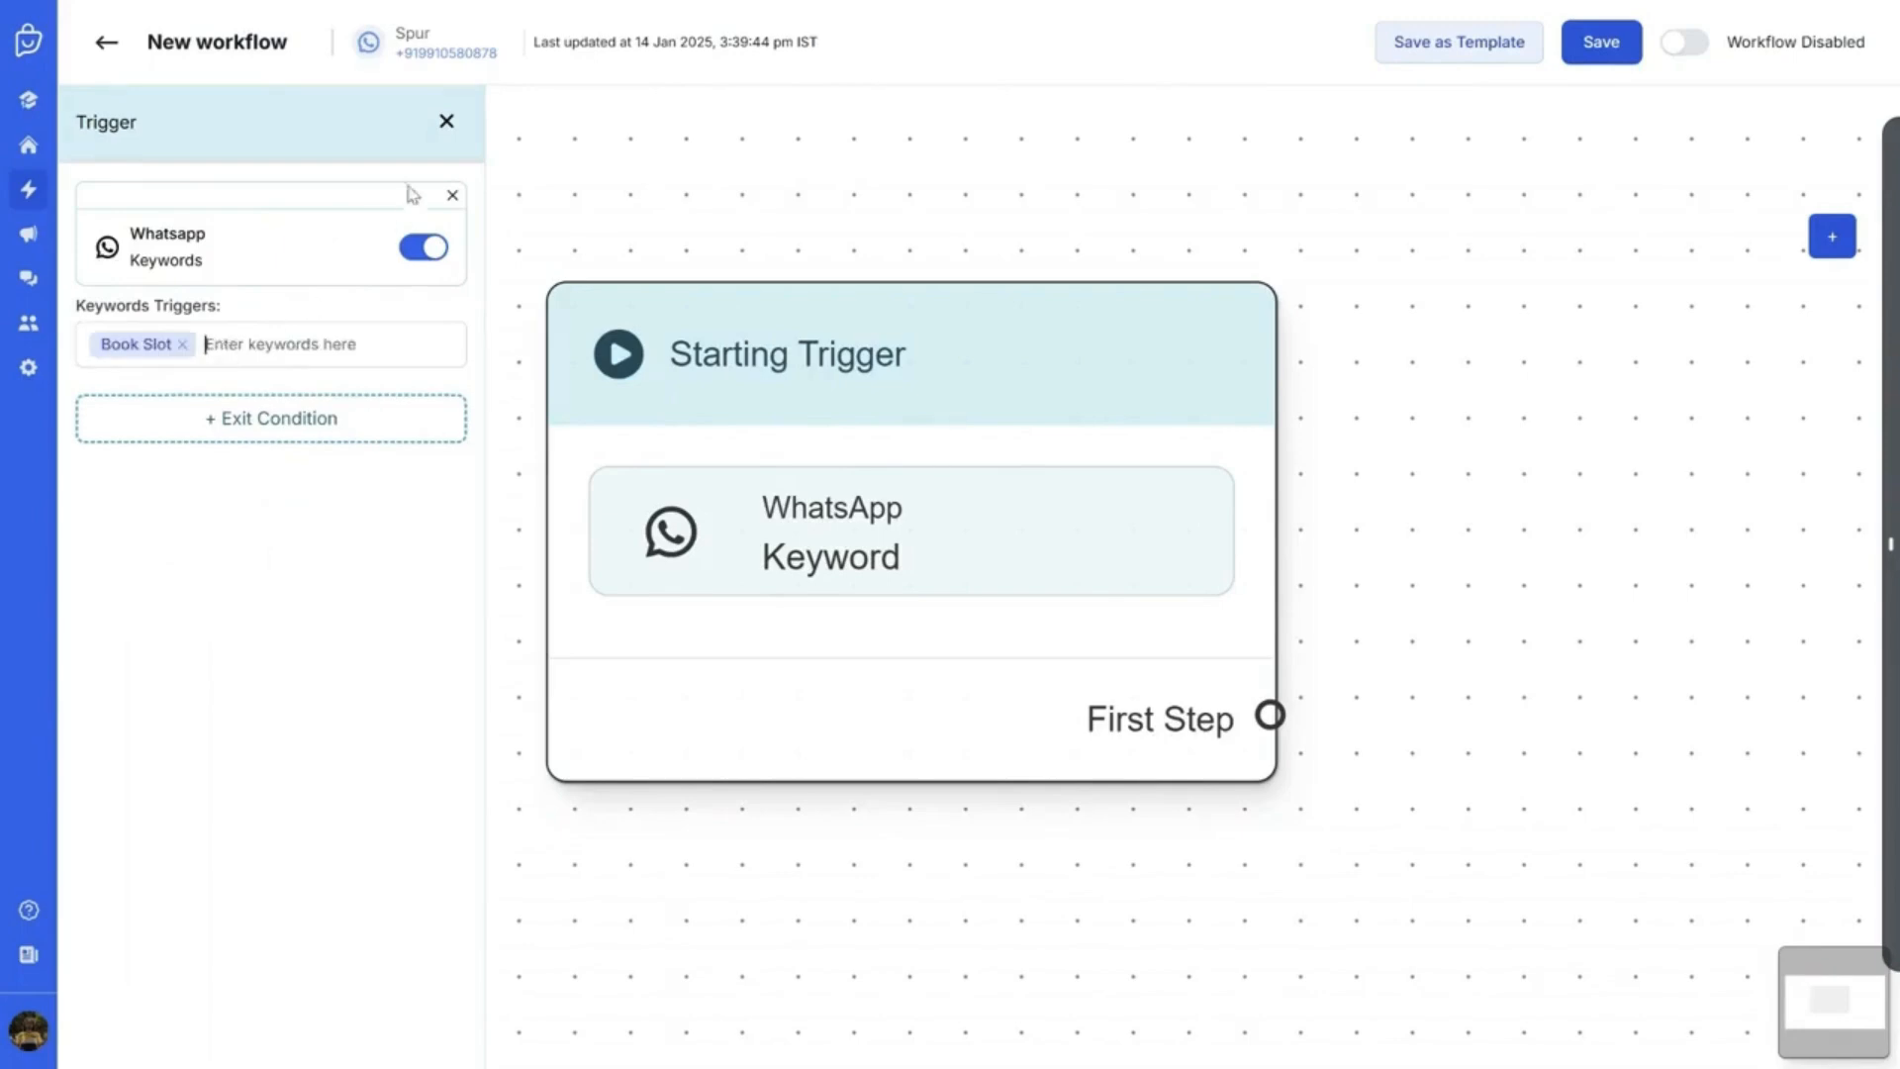
pyautogui.click(446, 120)
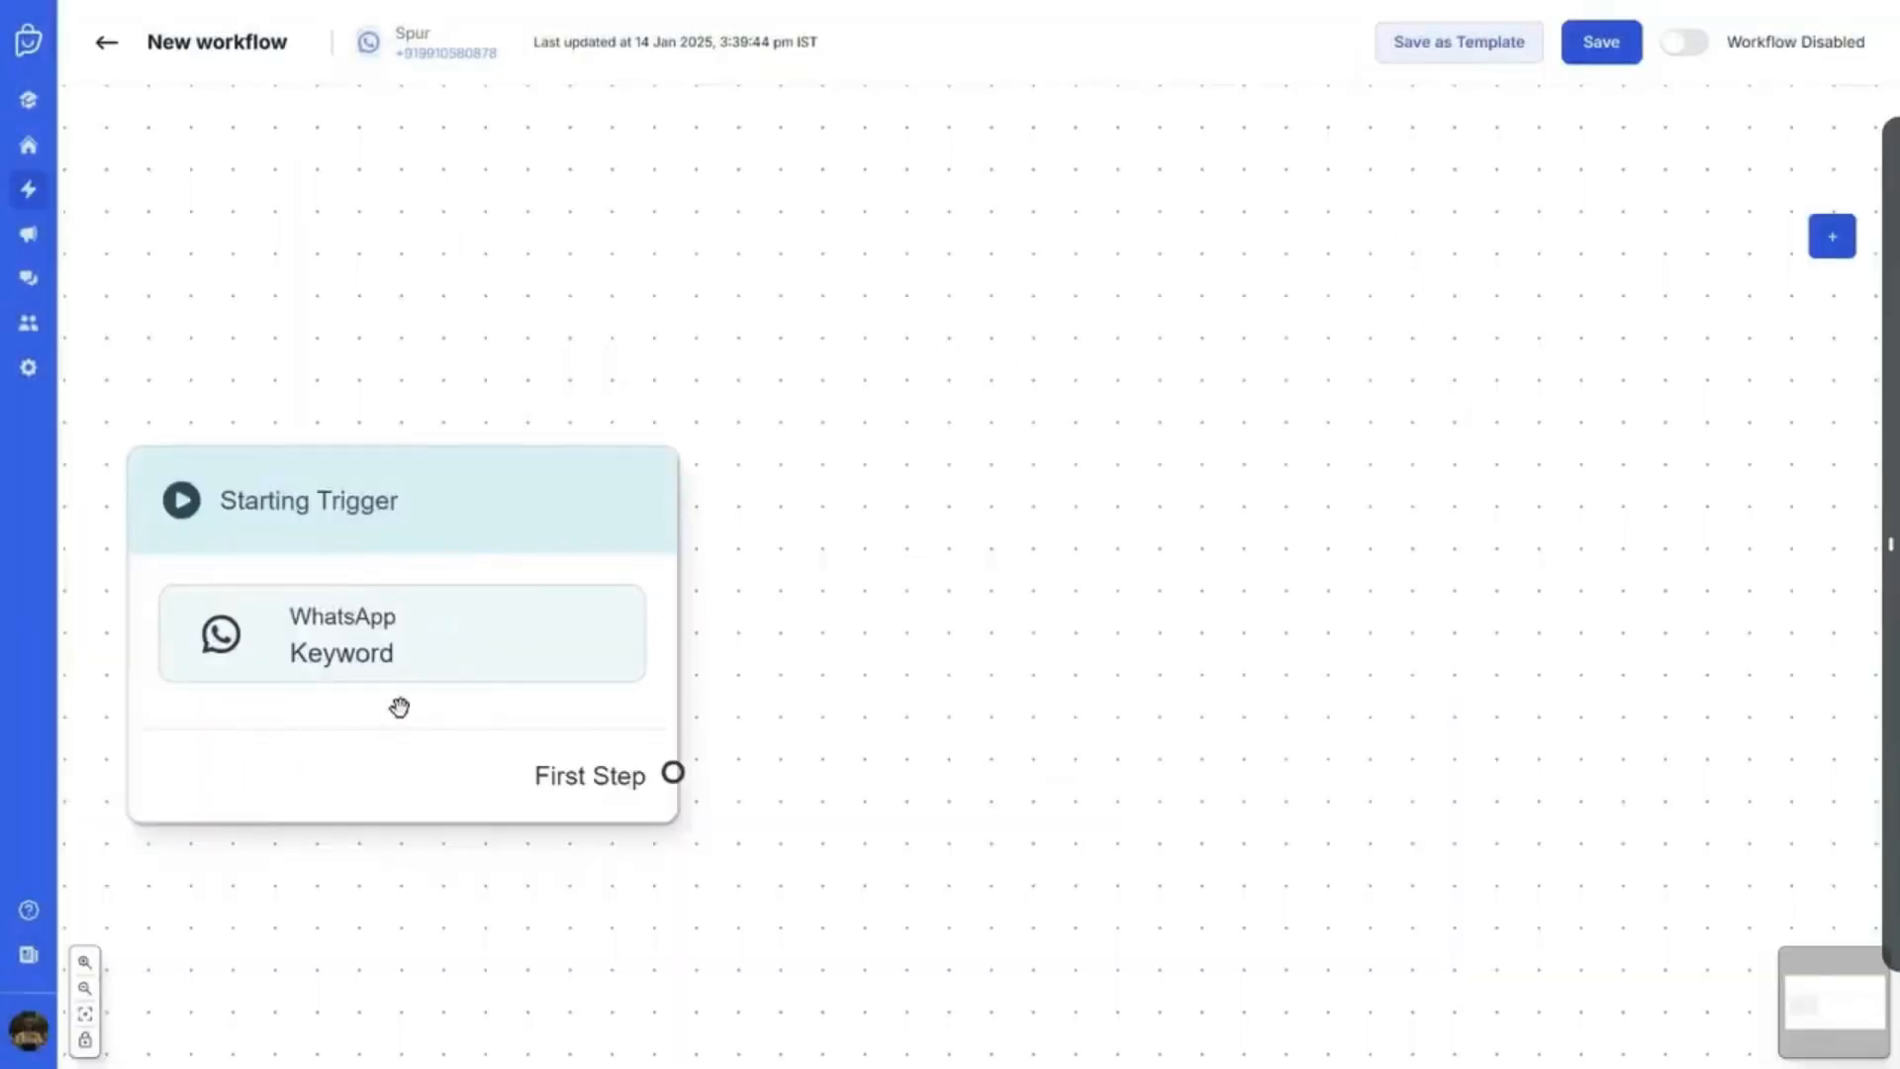
# Add a Condition step to the workflow canvas
pyautogui.click(399, 705)
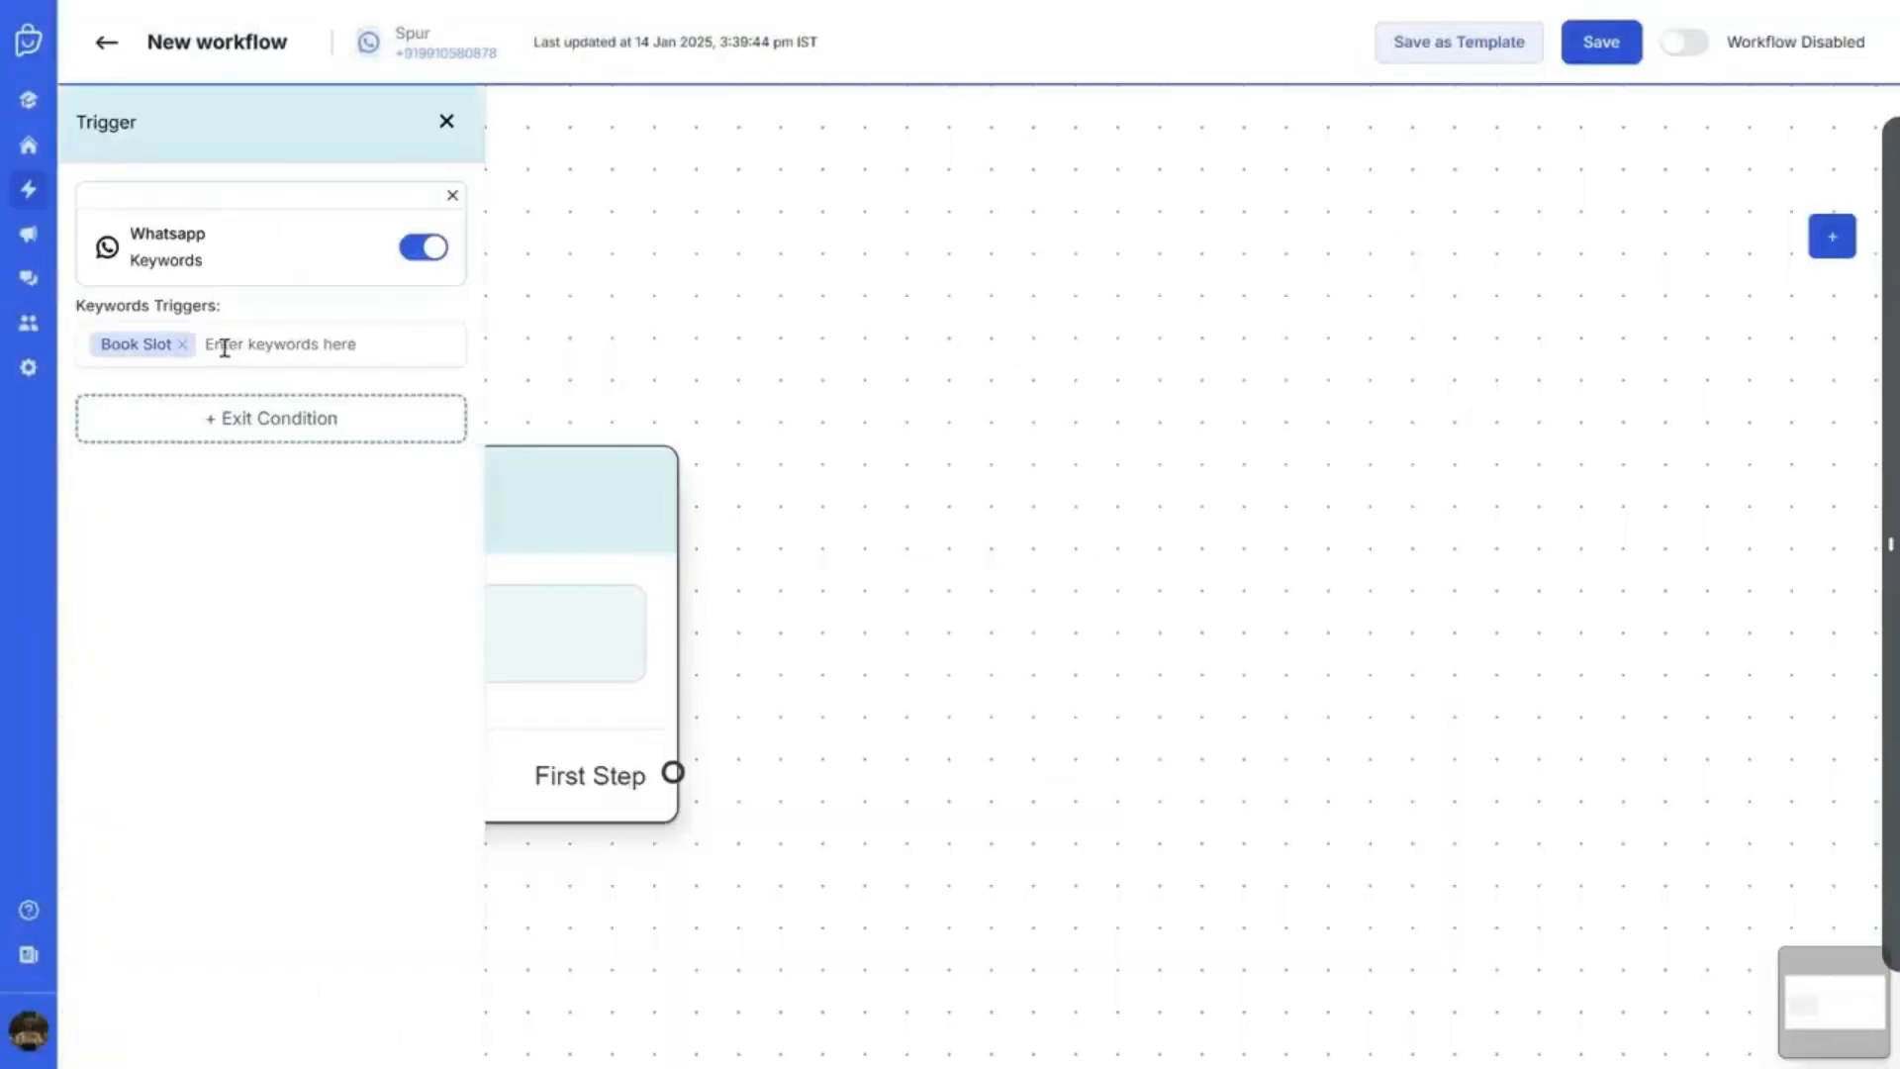
pyautogui.click(447, 120)
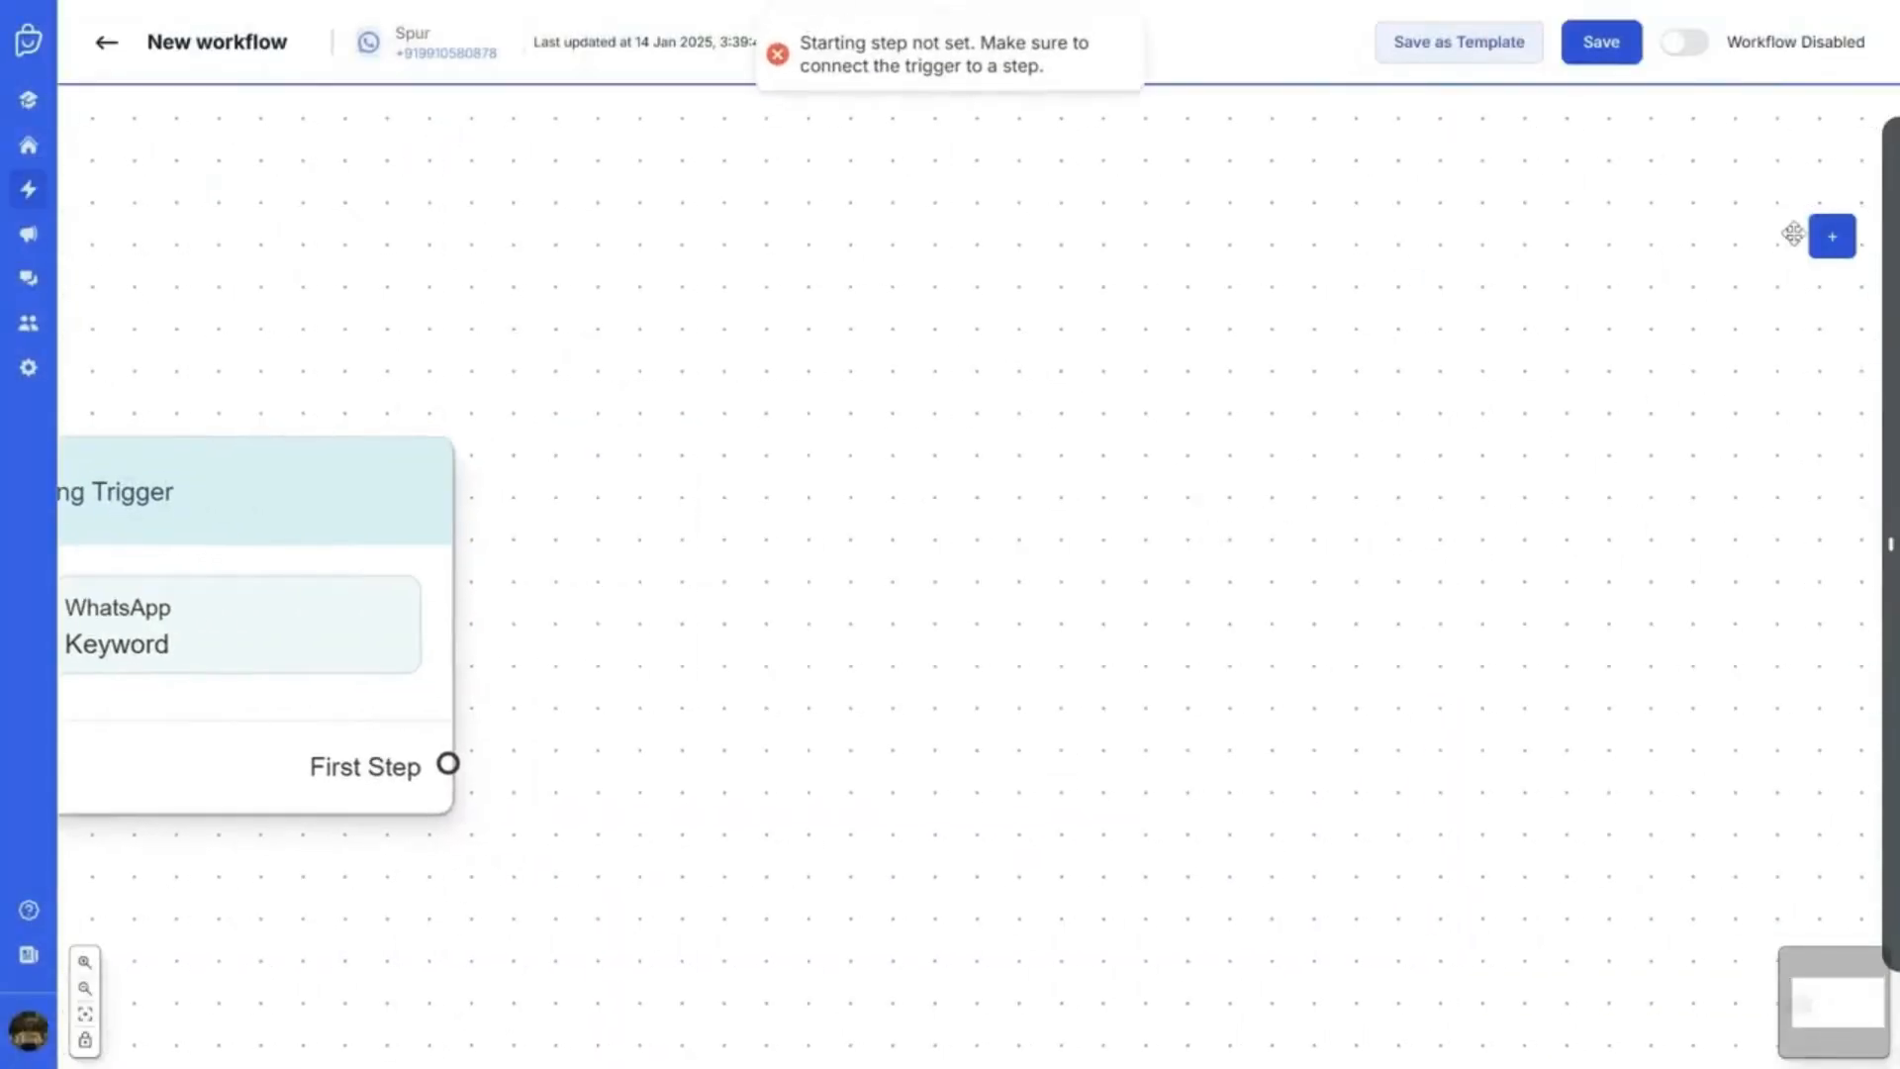
pyautogui.click(1831, 236)
pyautogui.click(1148, 513)
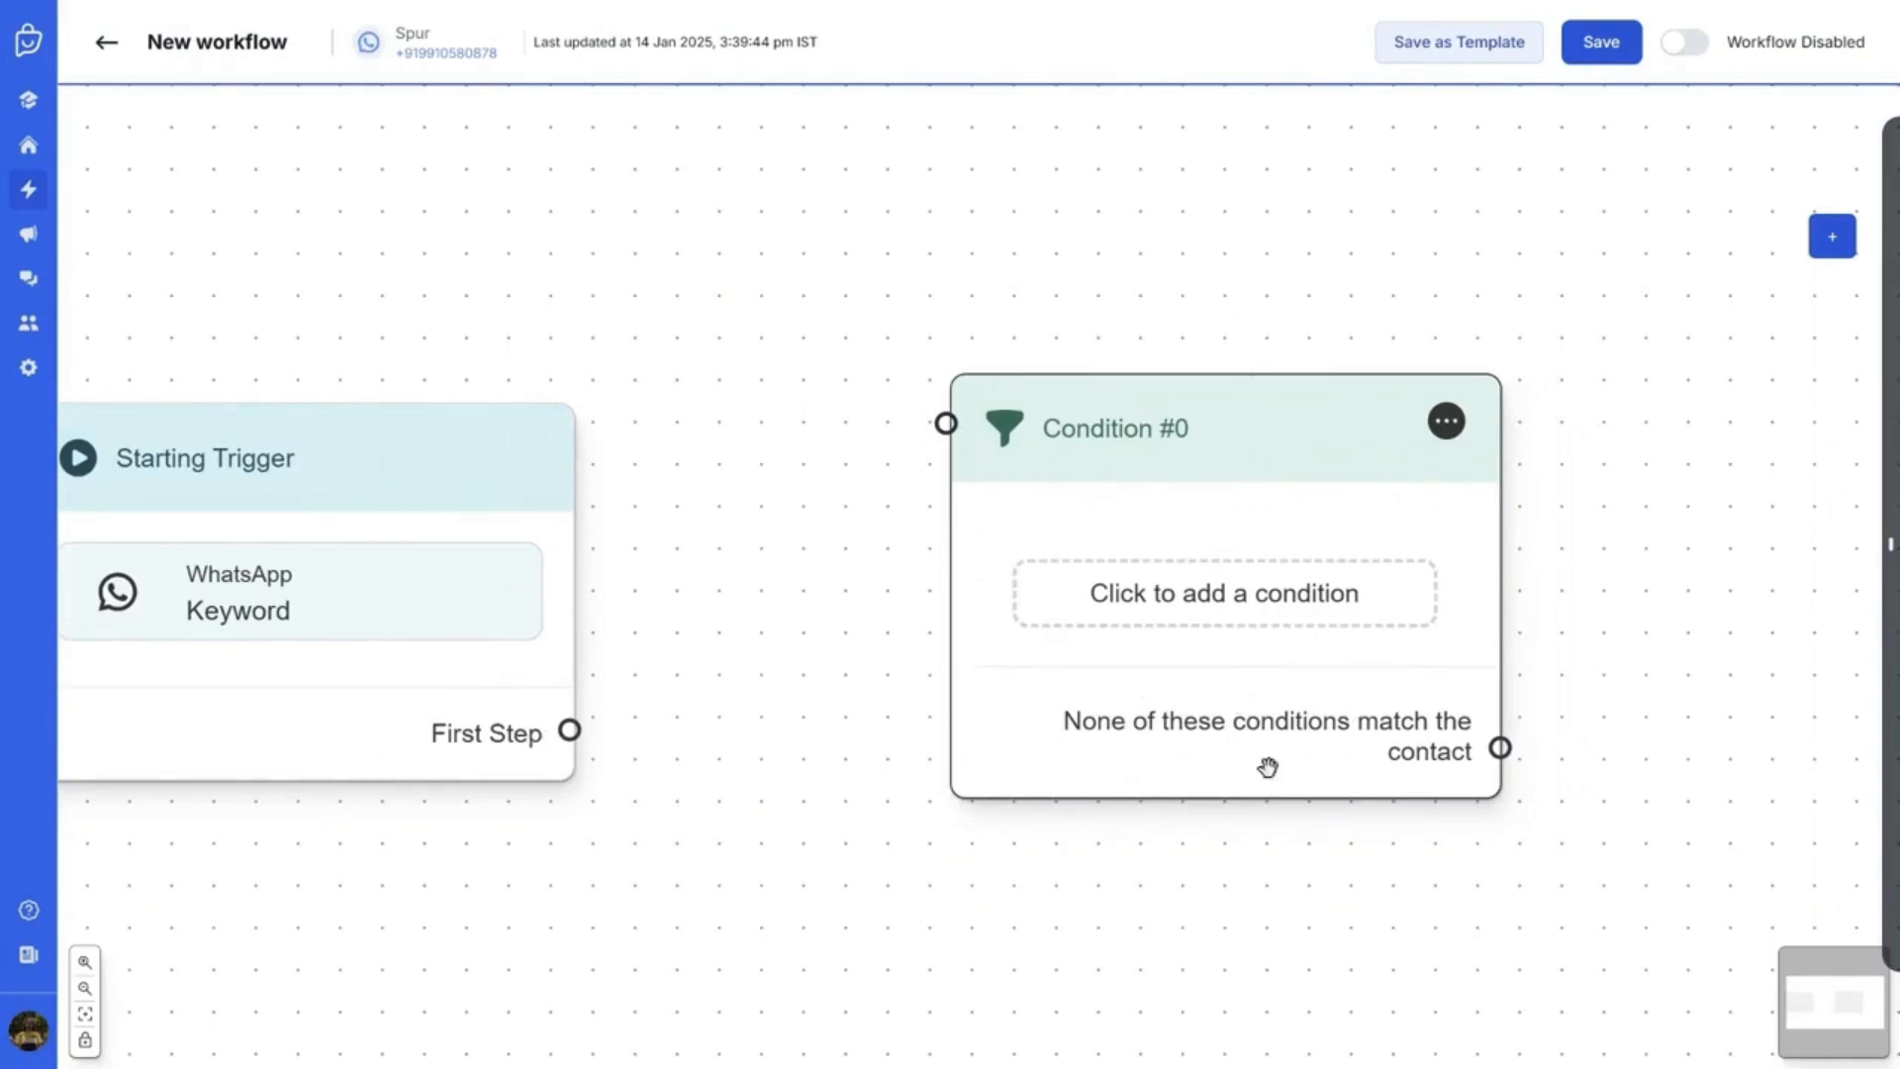
# Link the First Step to Condition #0 and reposition the node
pyautogui.moveTo(1144, 721); pyautogui.dragTo(1090, 722)
pyautogui.moveTo(674, 718)
pyautogui.mouseDown()
pyautogui.moveTo(941, 495)
pyautogui.moveTo(987, 416)
pyautogui.mouseUp()
pyautogui.moveTo(1315, 485); pyautogui.dragTo(1301, 482)
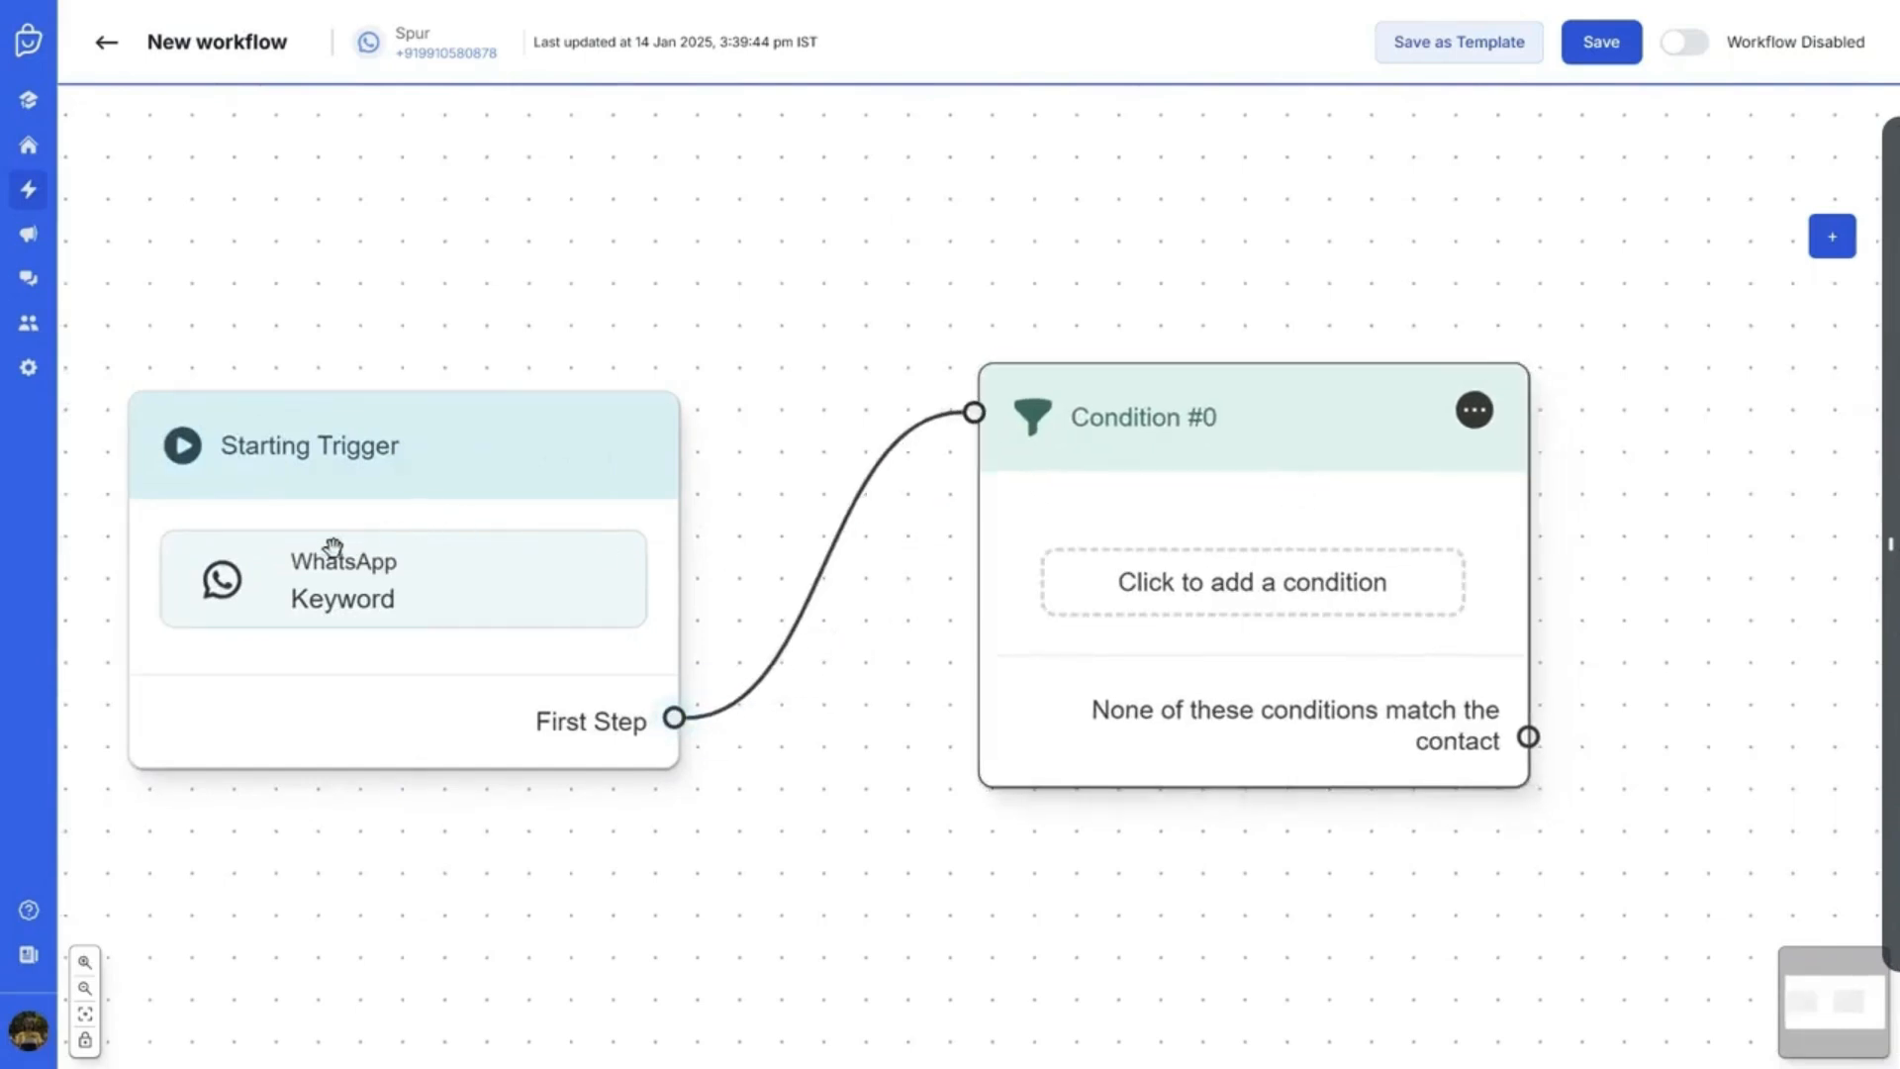
# Set Condition #0 to pass when the custom Address field has any value
pyautogui.click(1188, 585)
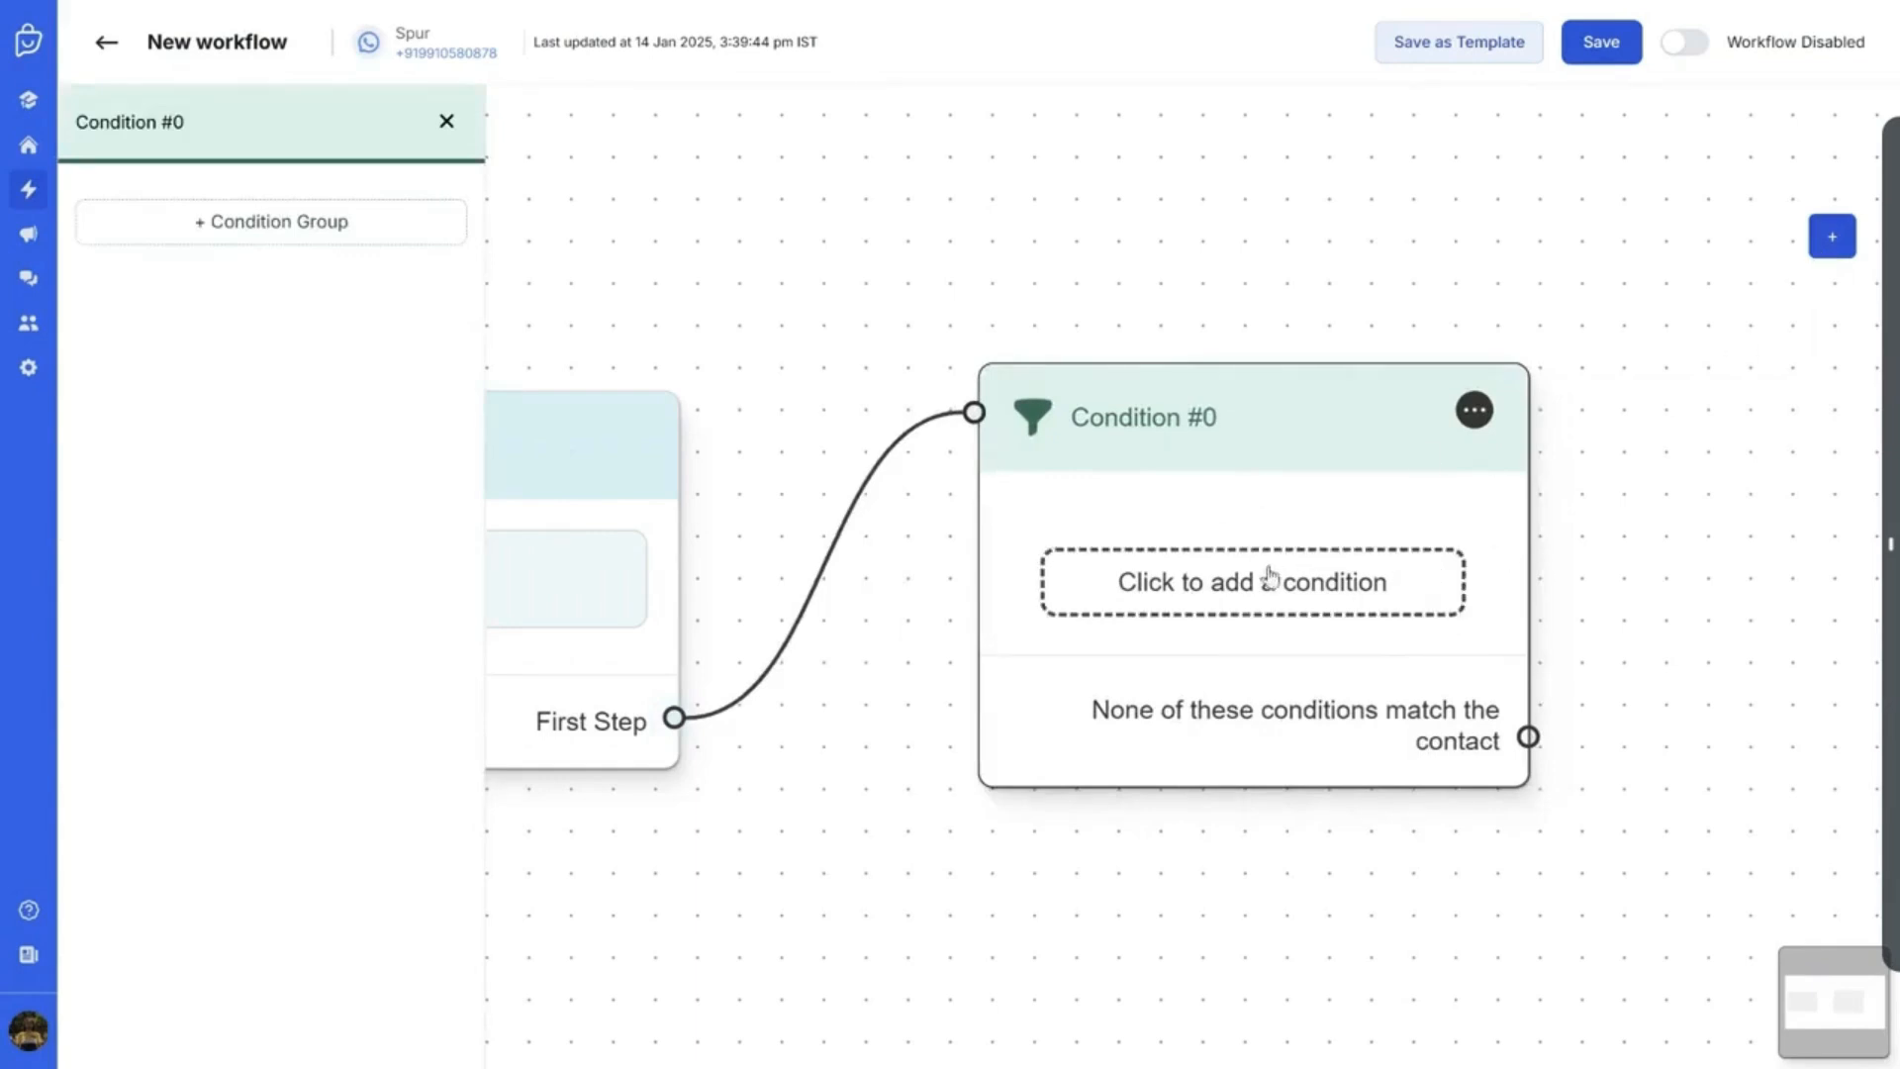
pyautogui.click(257, 245)
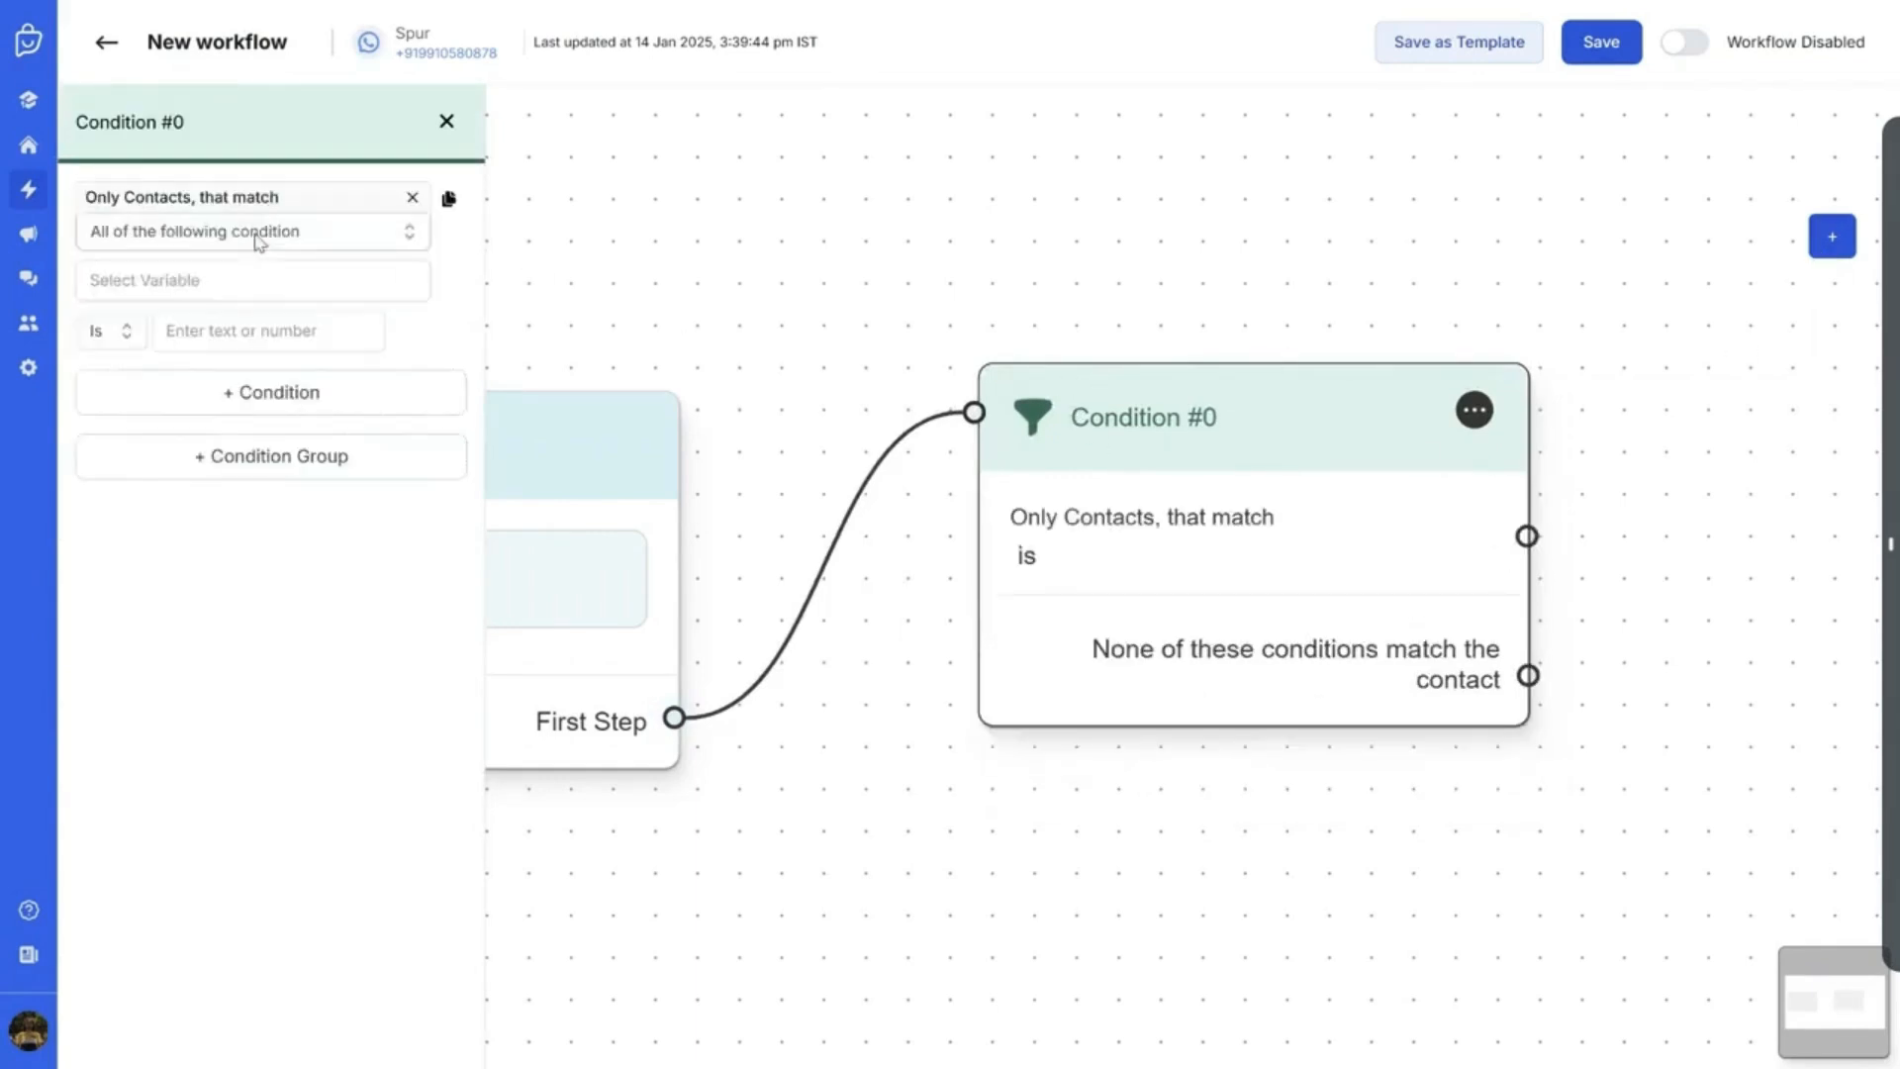
pyautogui.click(139, 277)
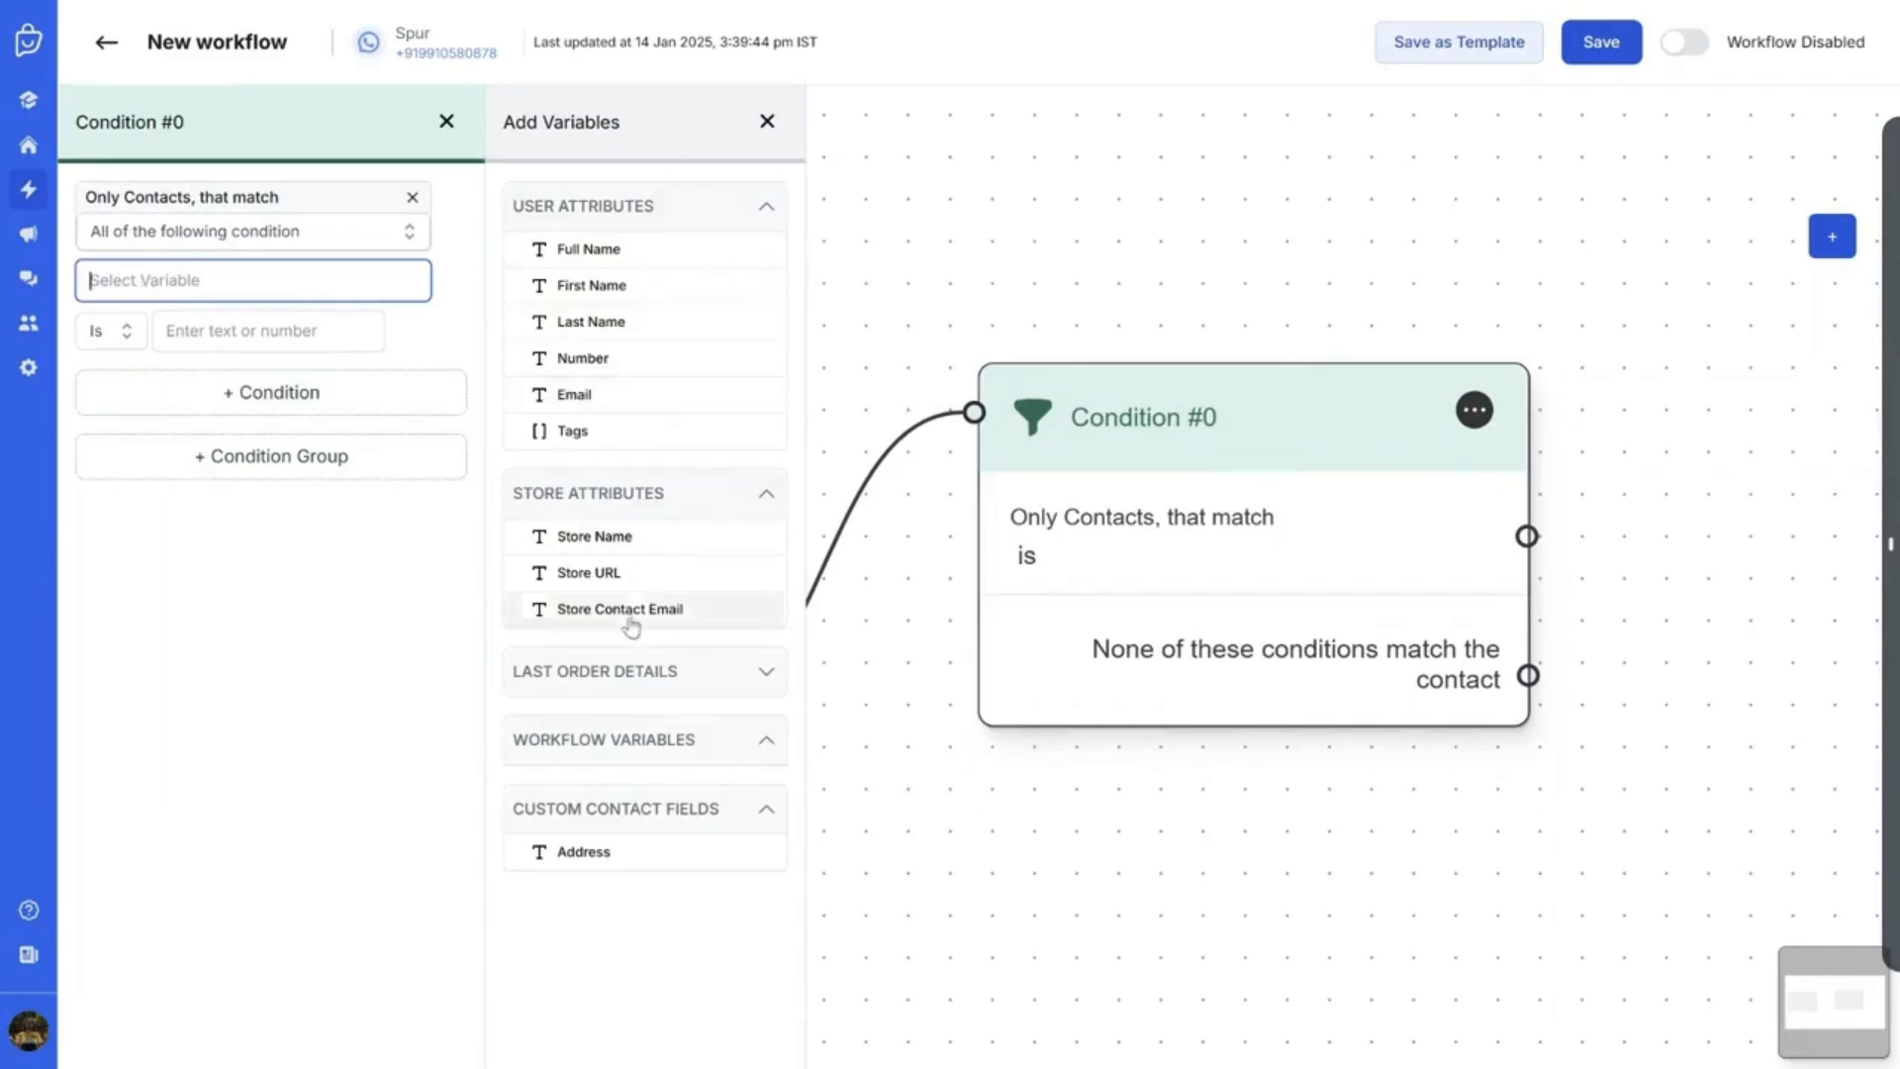
pyautogui.click(586, 869)
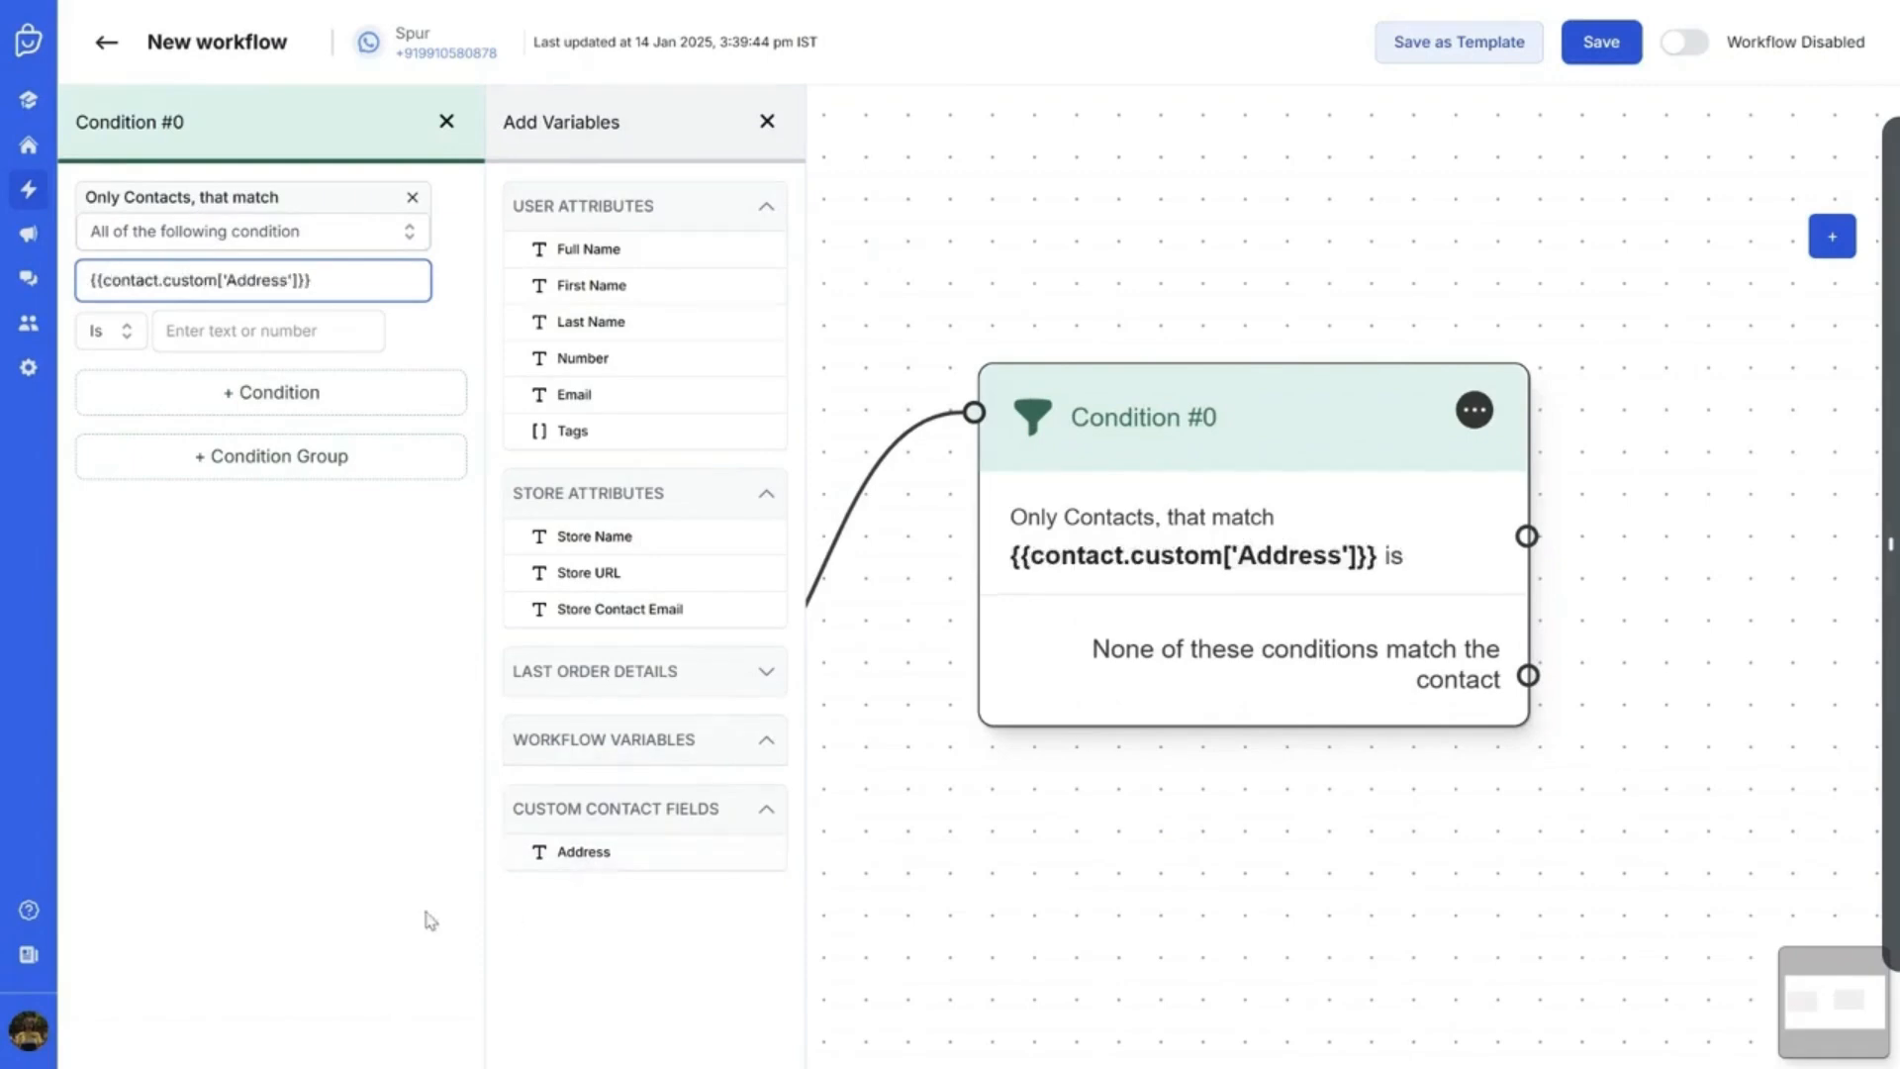
pyautogui.click(275, 664)
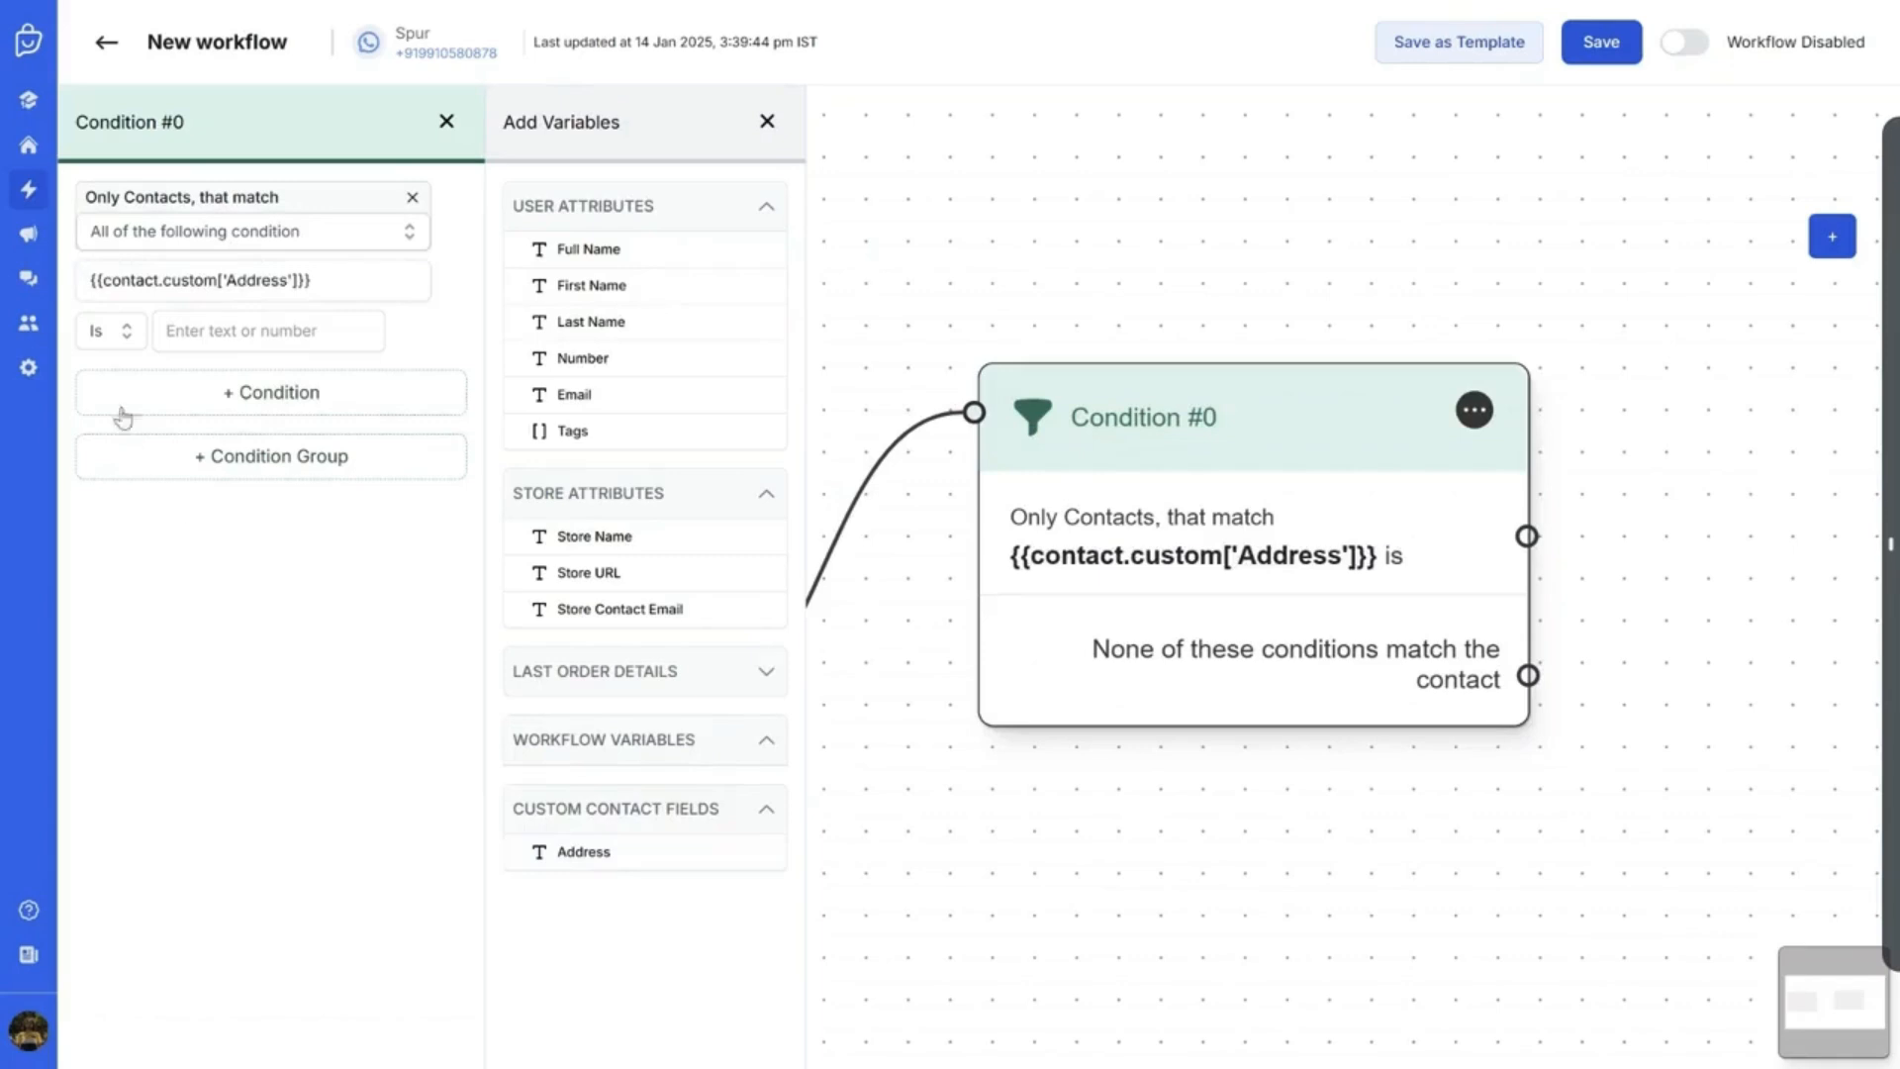
pyautogui.click(116, 341)
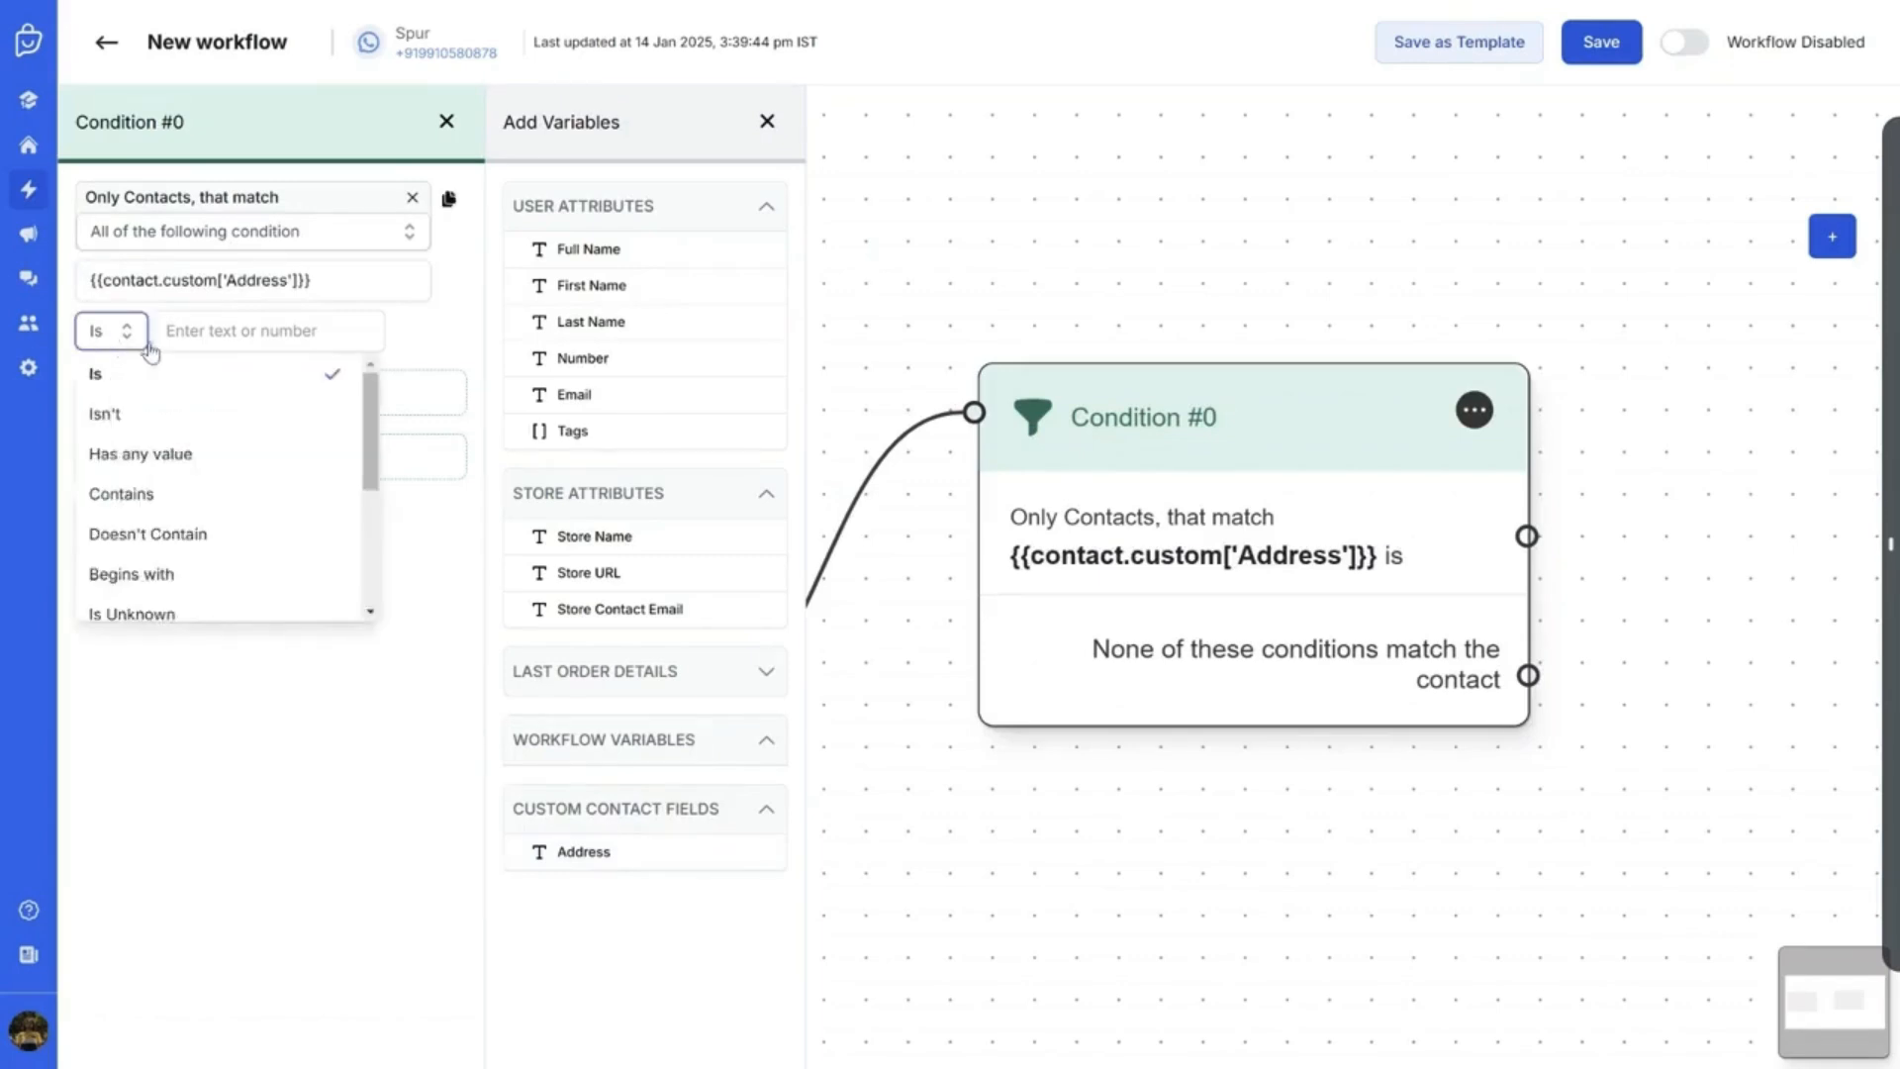
pyautogui.click(122, 463)
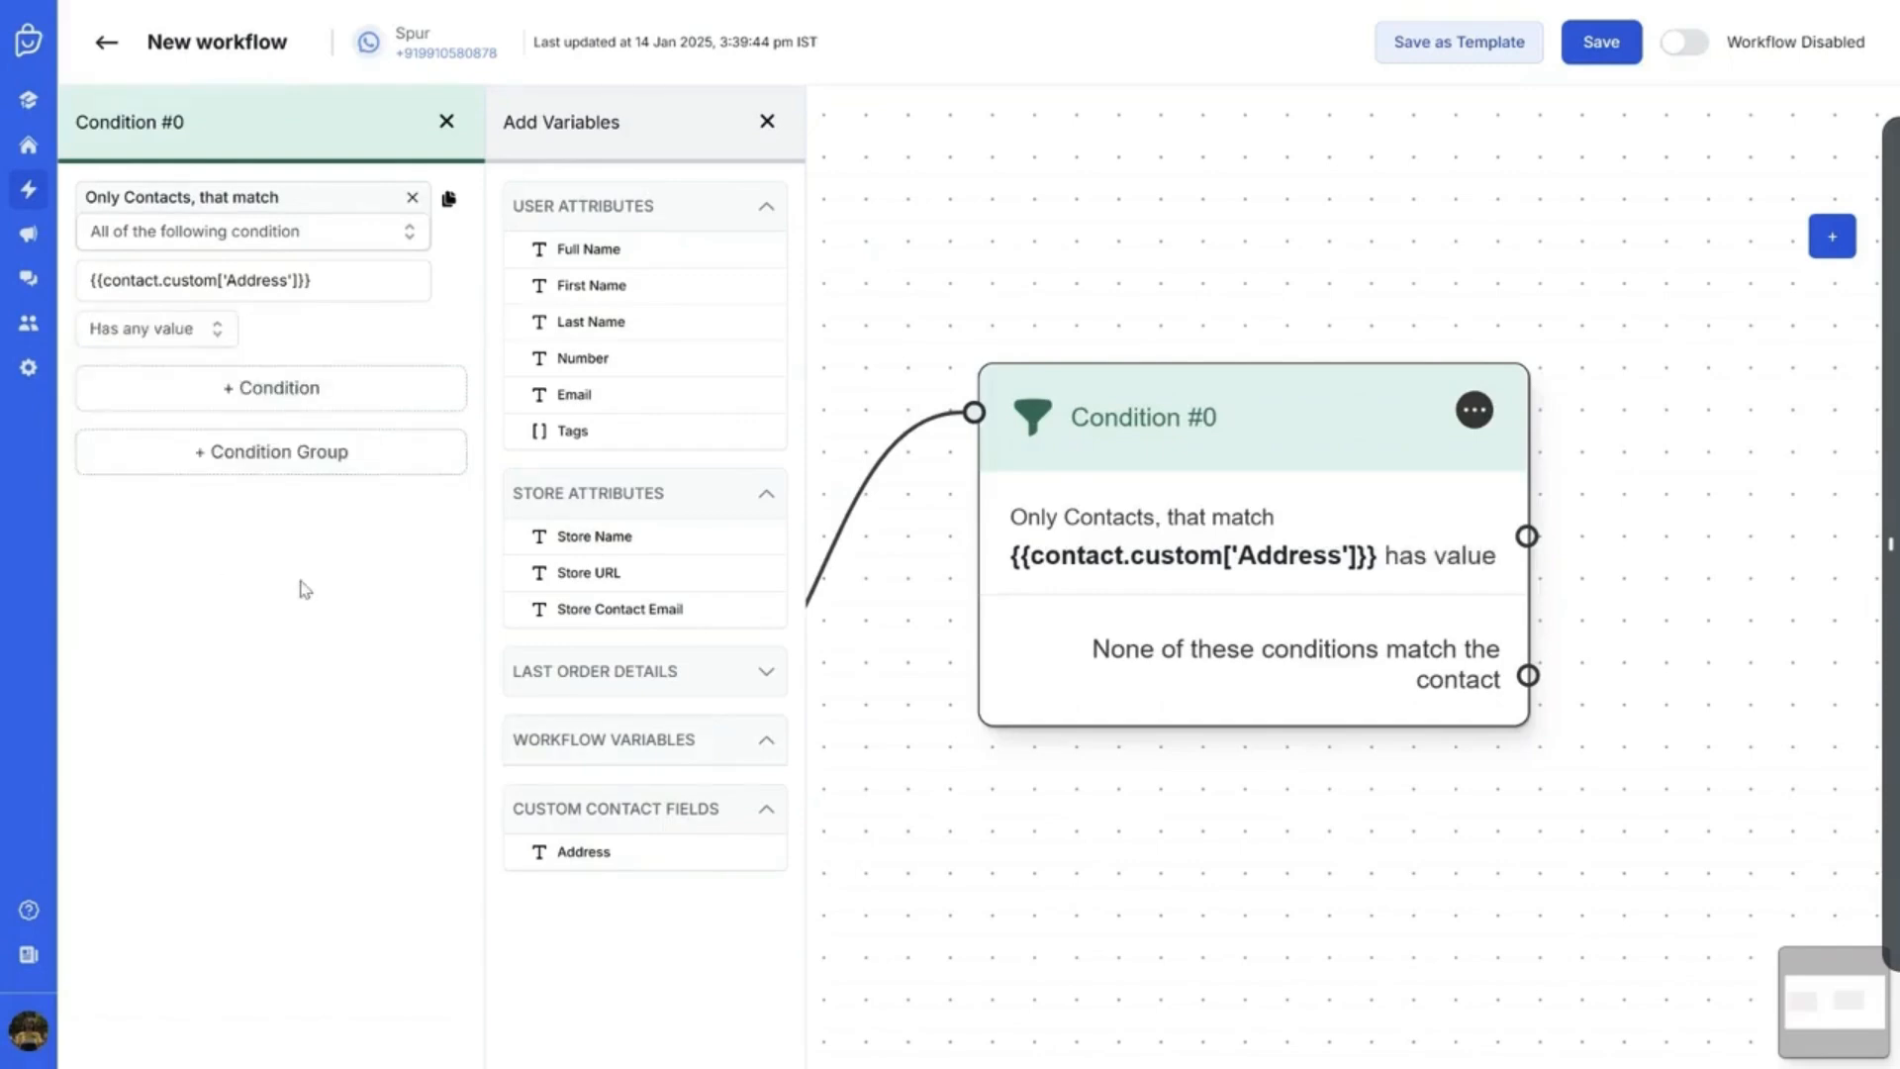
pyautogui.click(768, 123)
pyautogui.click(449, 122)
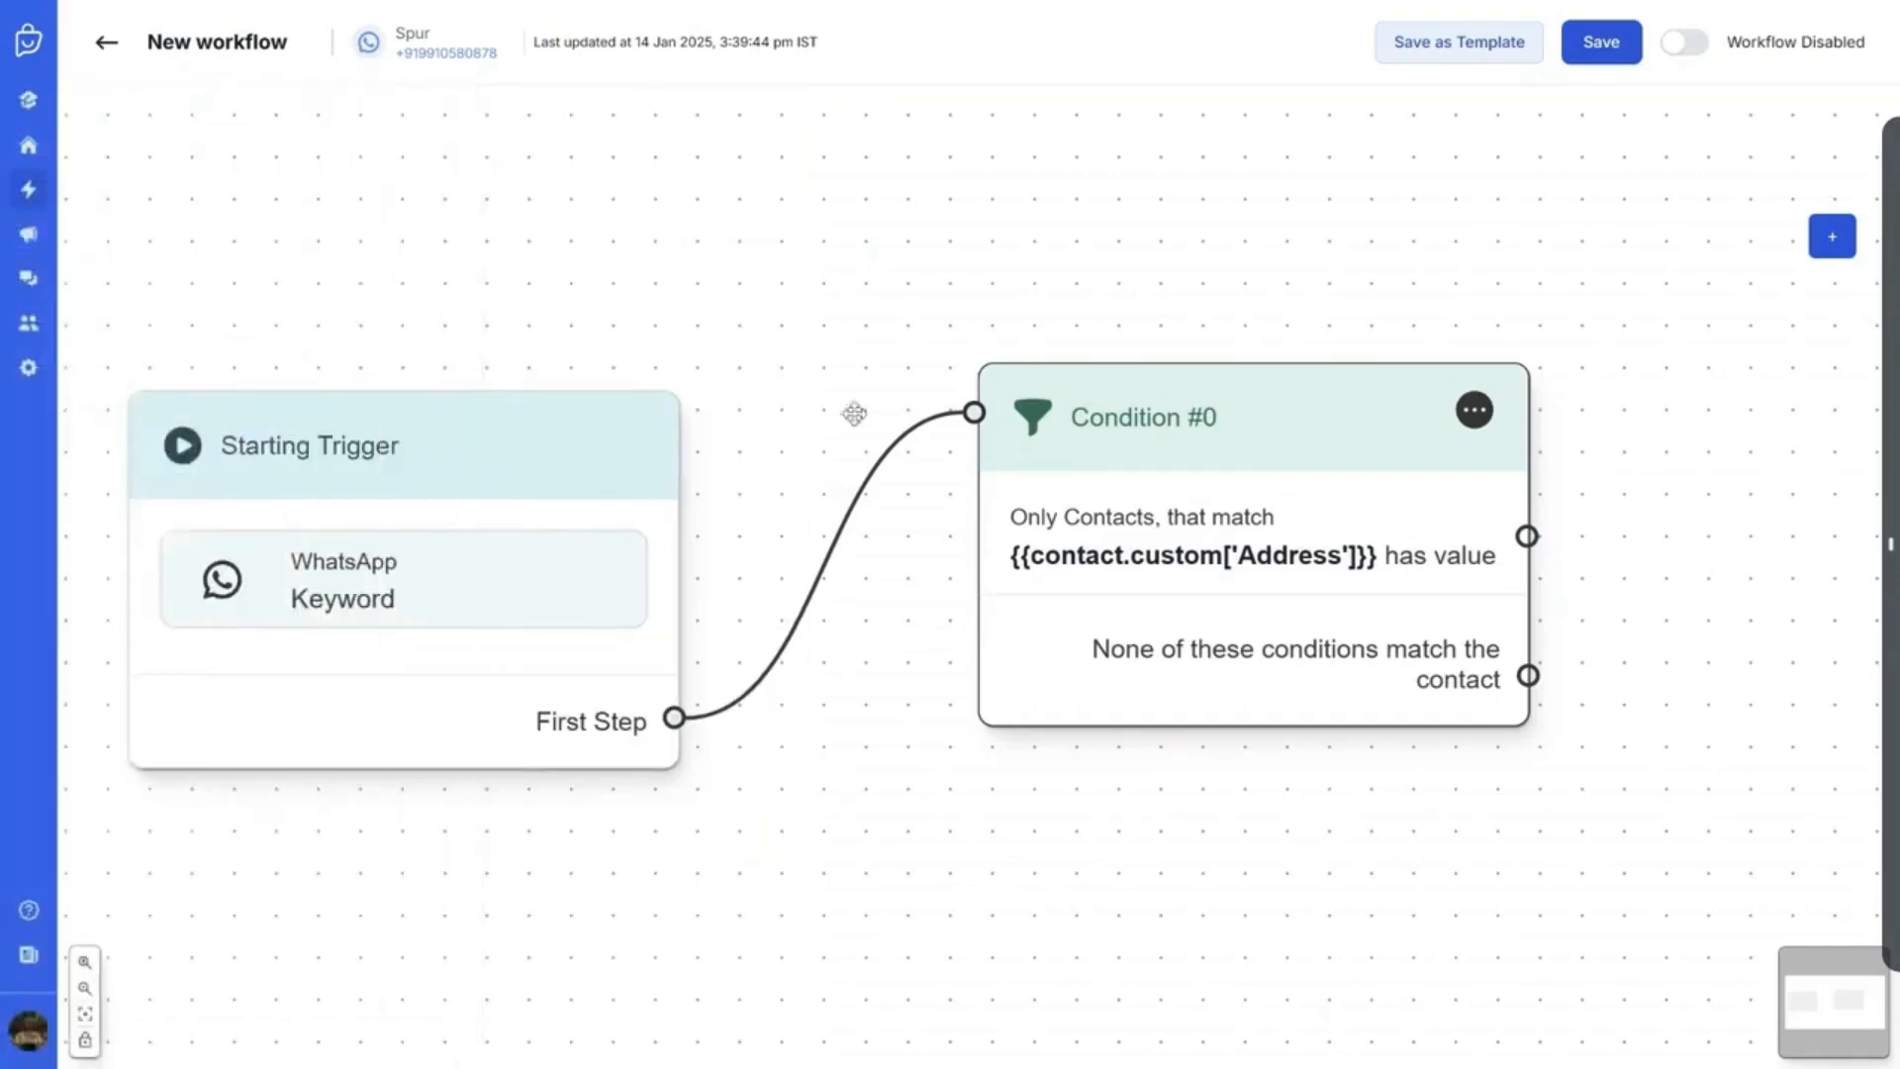
# Add a WhatsApp Send Message #1 step and connect Condition #0's no-match branch to it
pyautogui.moveTo(1090, 496); pyautogui.dragTo(1058, 508)
pyautogui.moveTo(1190, 272); pyautogui.dragTo(852, 264)
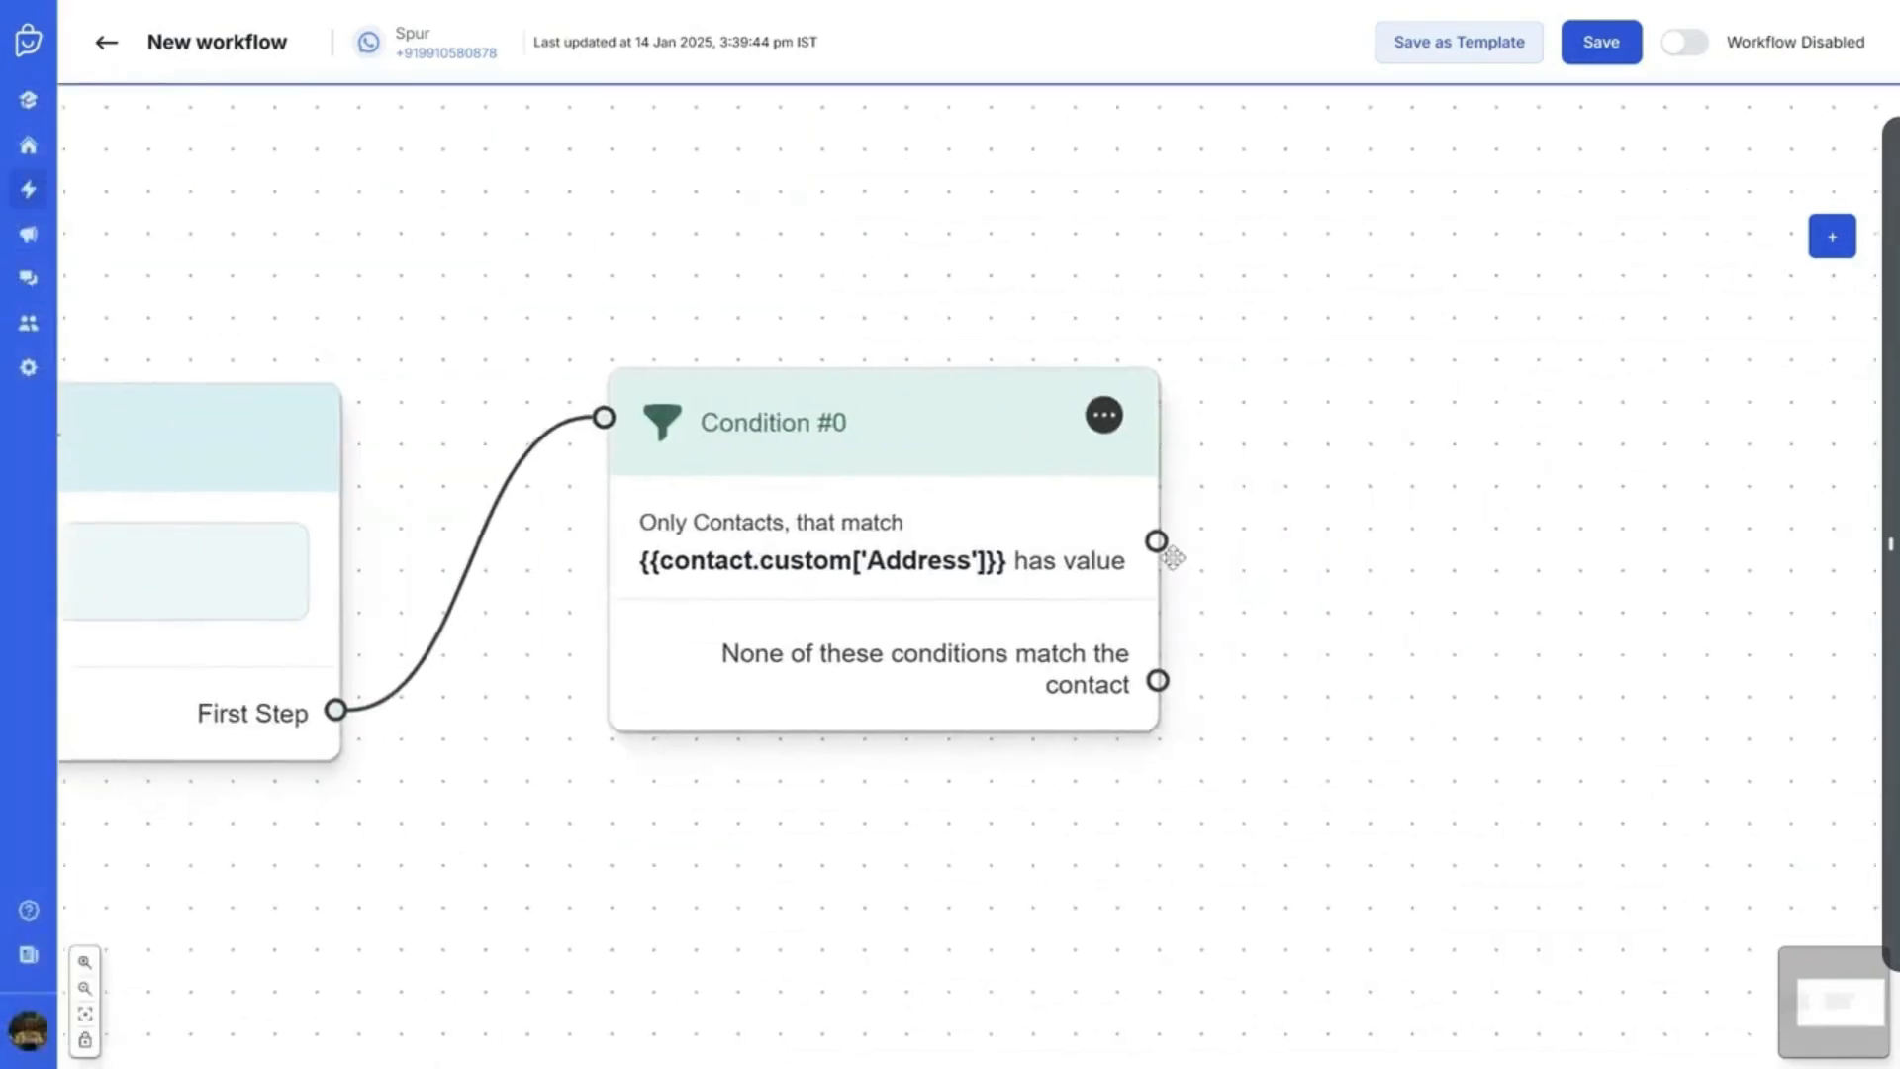
pyautogui.moveTo(1157, 542); pyautogui.dragTo(1413, 425)
pyautogui.moveTo(1157, 542); pyautogui.dragTo(1464, 395)
pyautogui.moveTo(1158, 681); pyautogui.dragTo(1375, 886)
pyautogui.moveTo(1548, 797); pyautogui.dragTo(1086, 730)
pyautogui.scroll(-1, 1085, 740)
pyautogui.click(1832, 237)
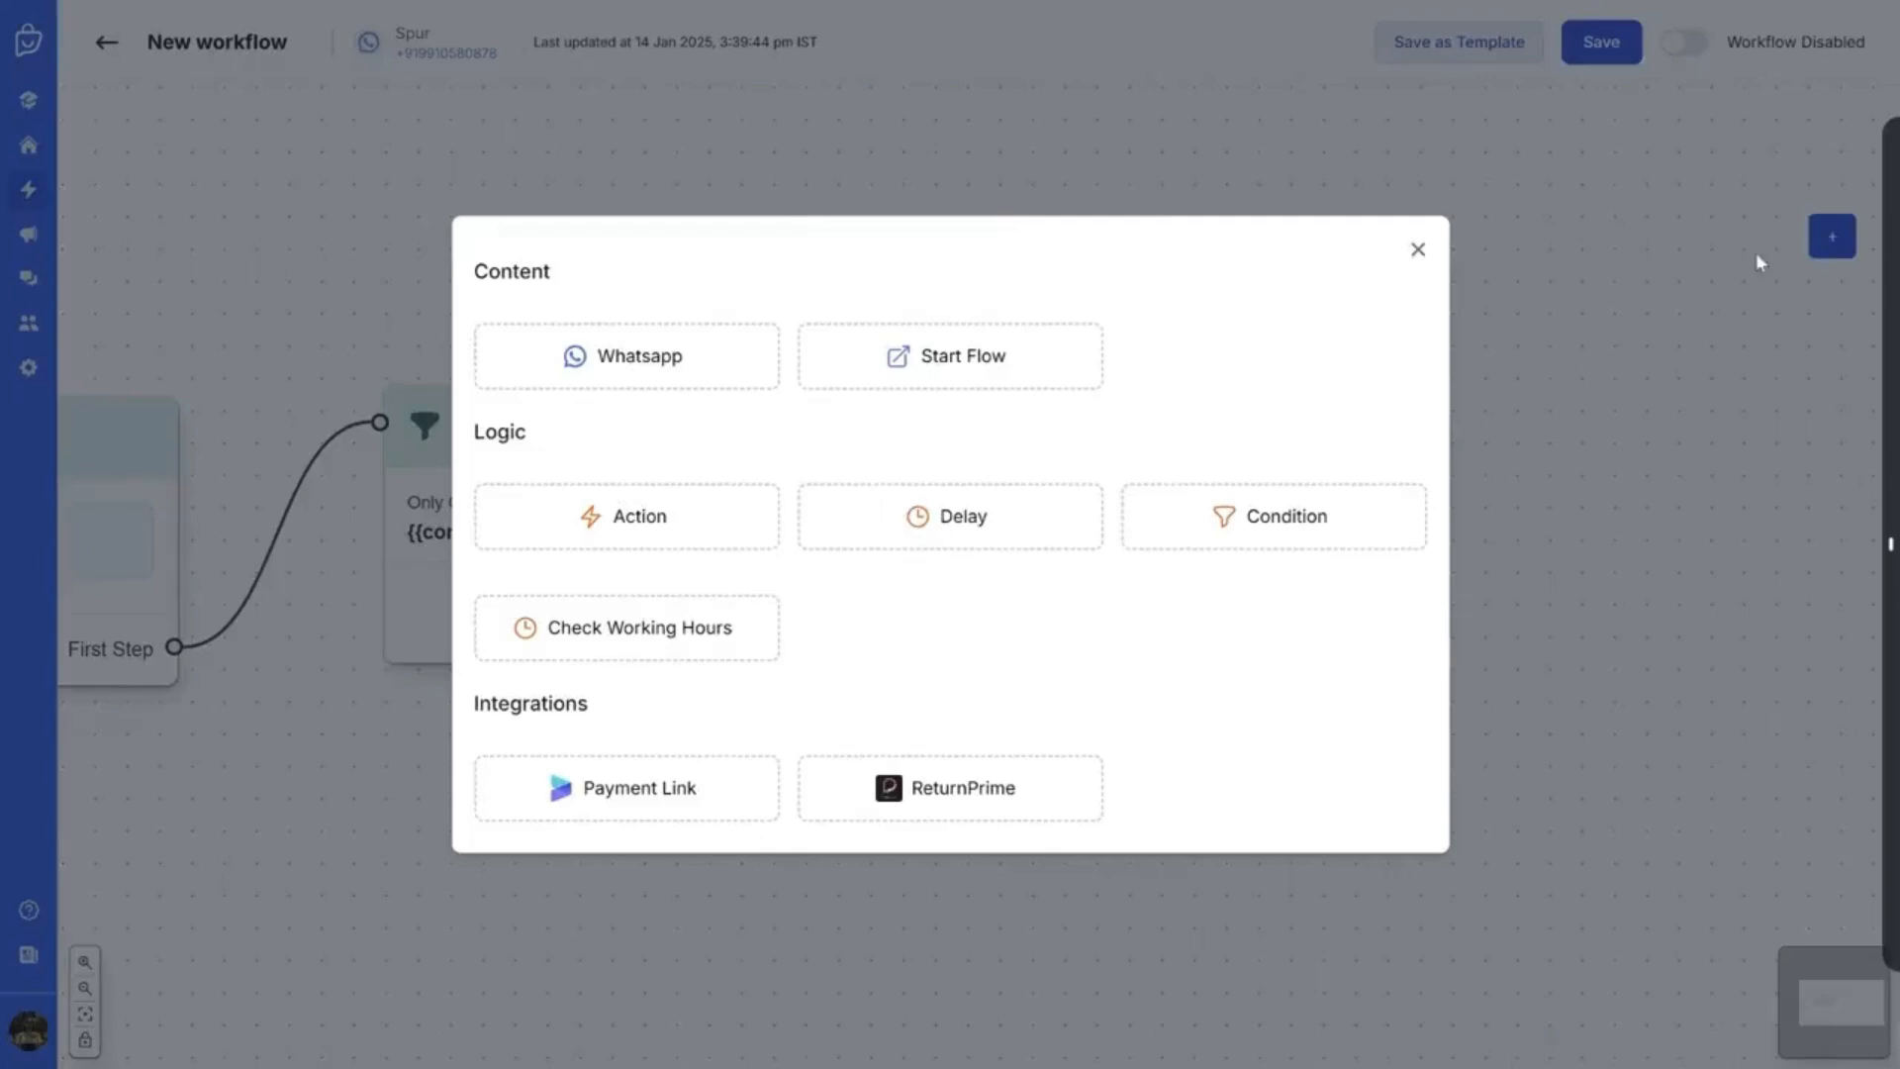
pyautogui.click(717, 386)
pyautogui.moveTo(1061, 580); pyautogui.dragTo(1032, 719)
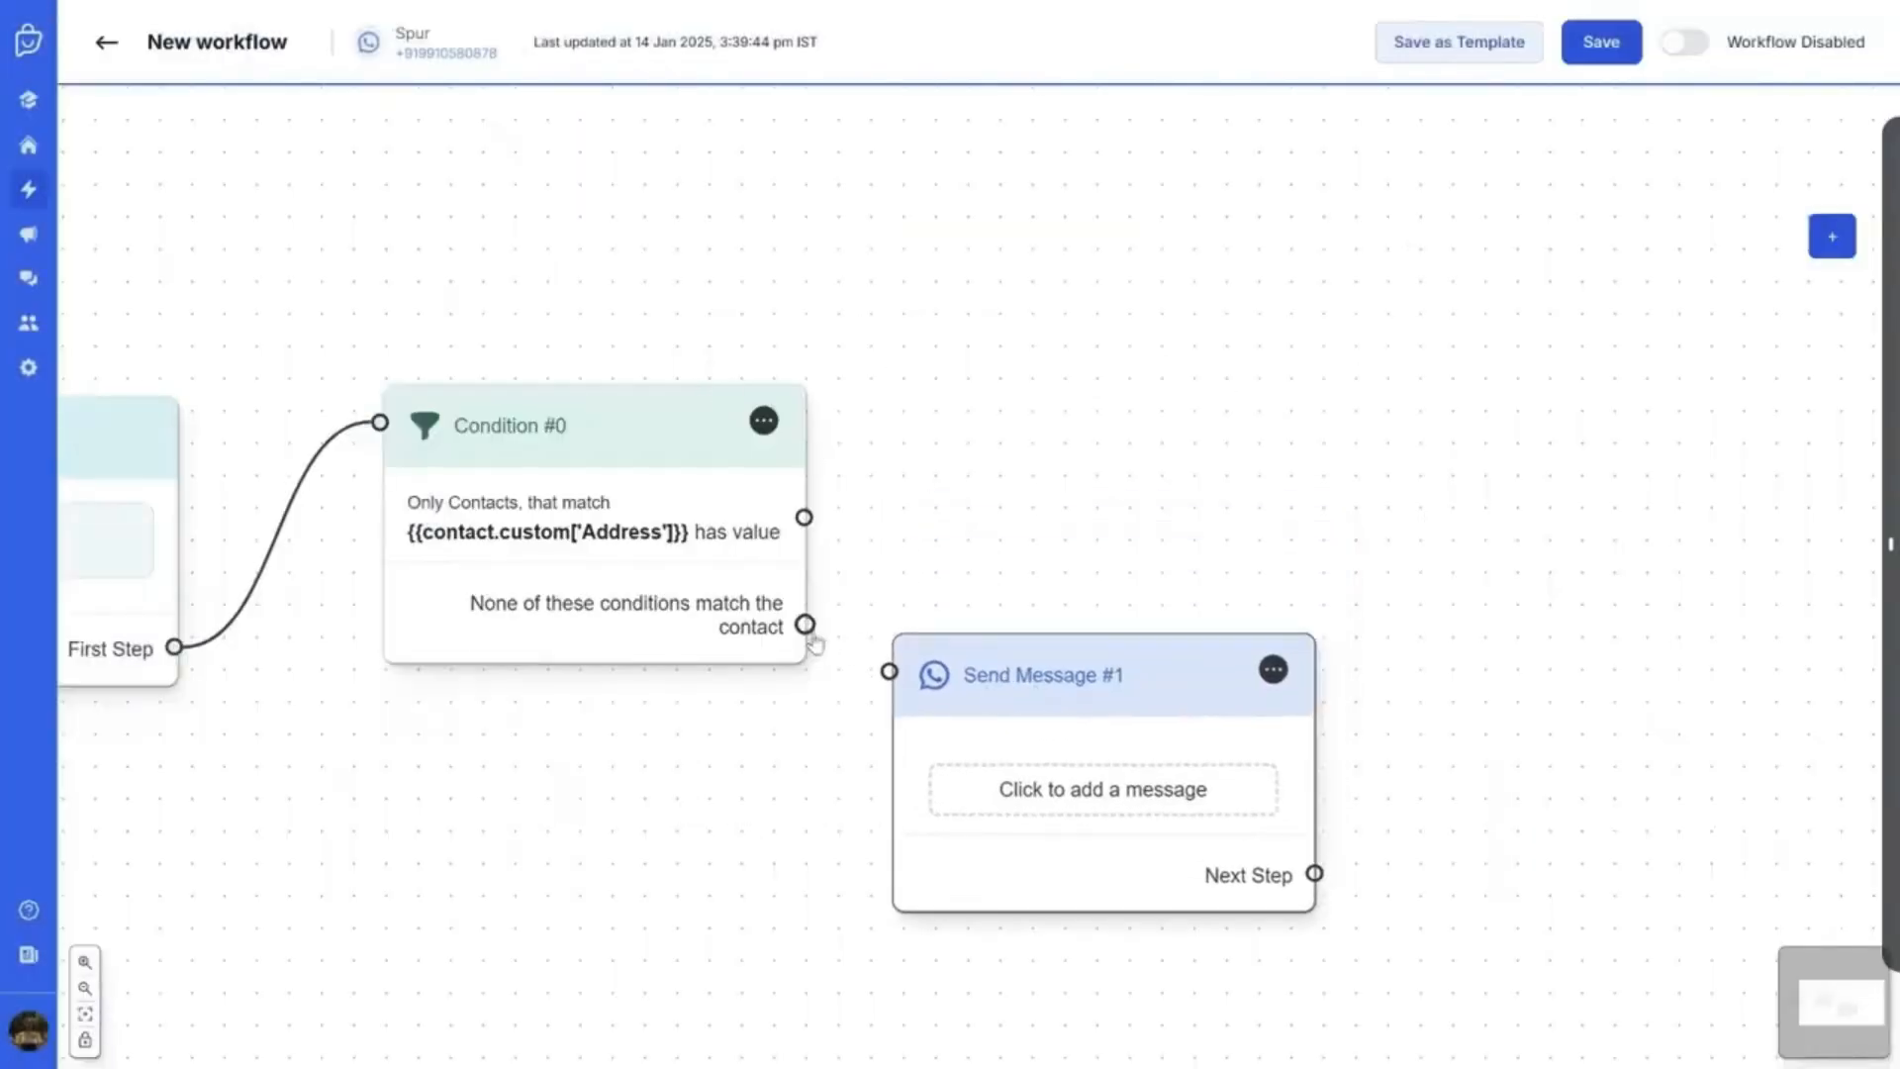
pyautogui.moveTo(806, 625); pyautogui.dragTo(890, 673)
pyautogui.moveTo(1008, 718); pyautogui.dragTo(1046, 709)
# Make it an Address Message asking 'Please provide your address.', stored as Provided Address, and save
pyautogui.click(1098, 787)
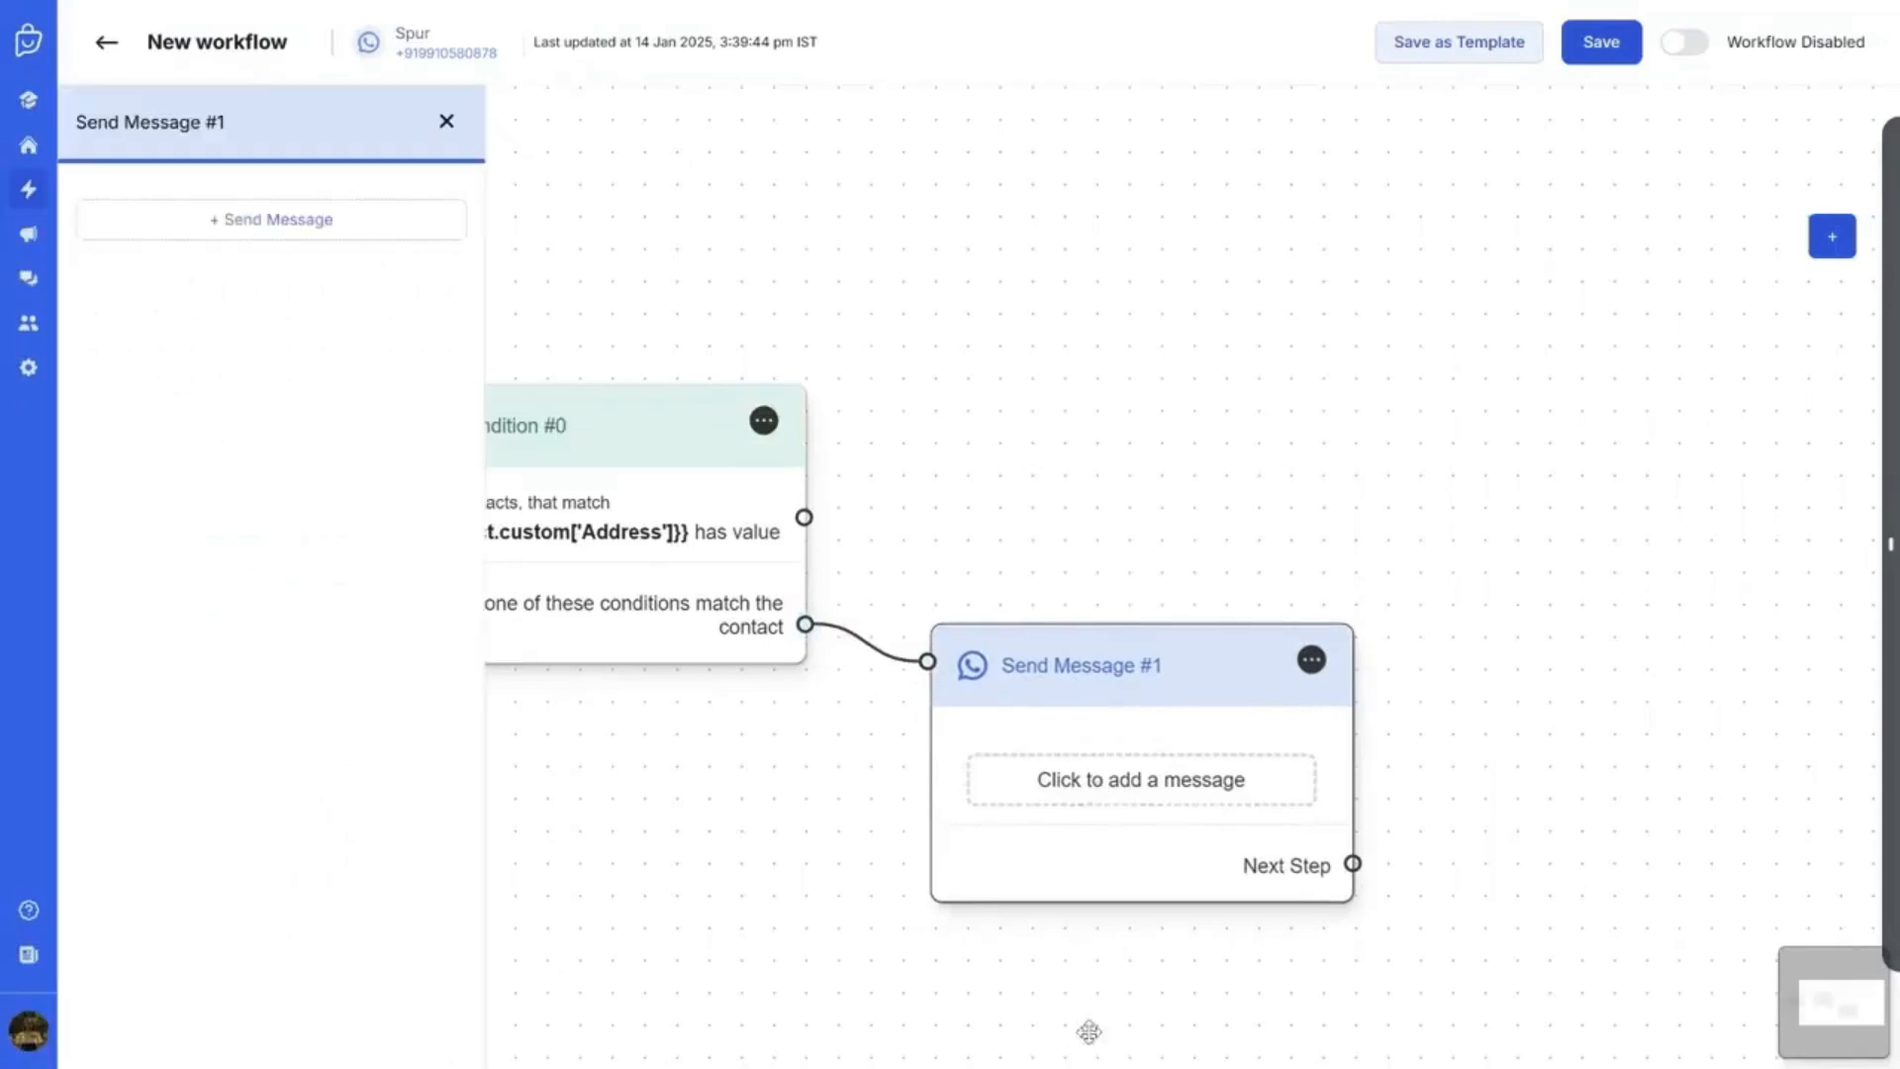
pyautogui.click(238, 218)
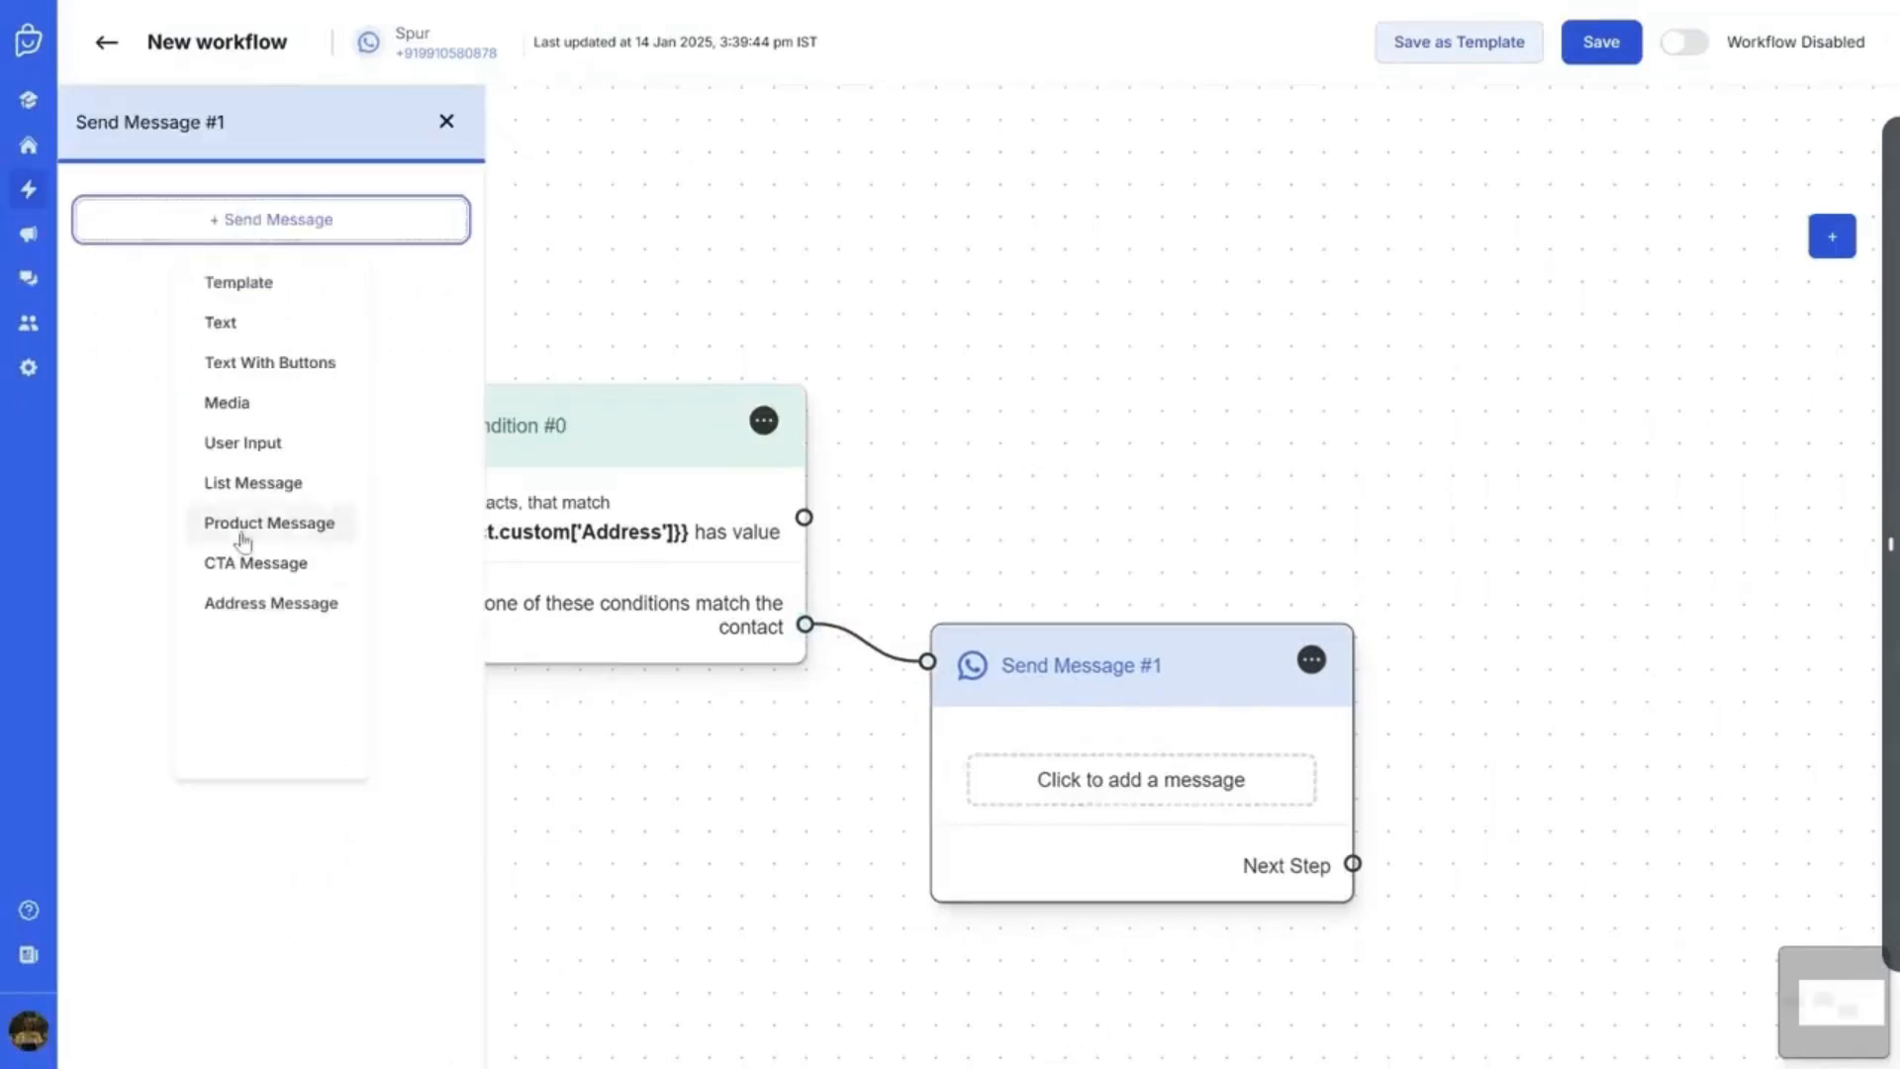
pyautogui.click(273, 607)
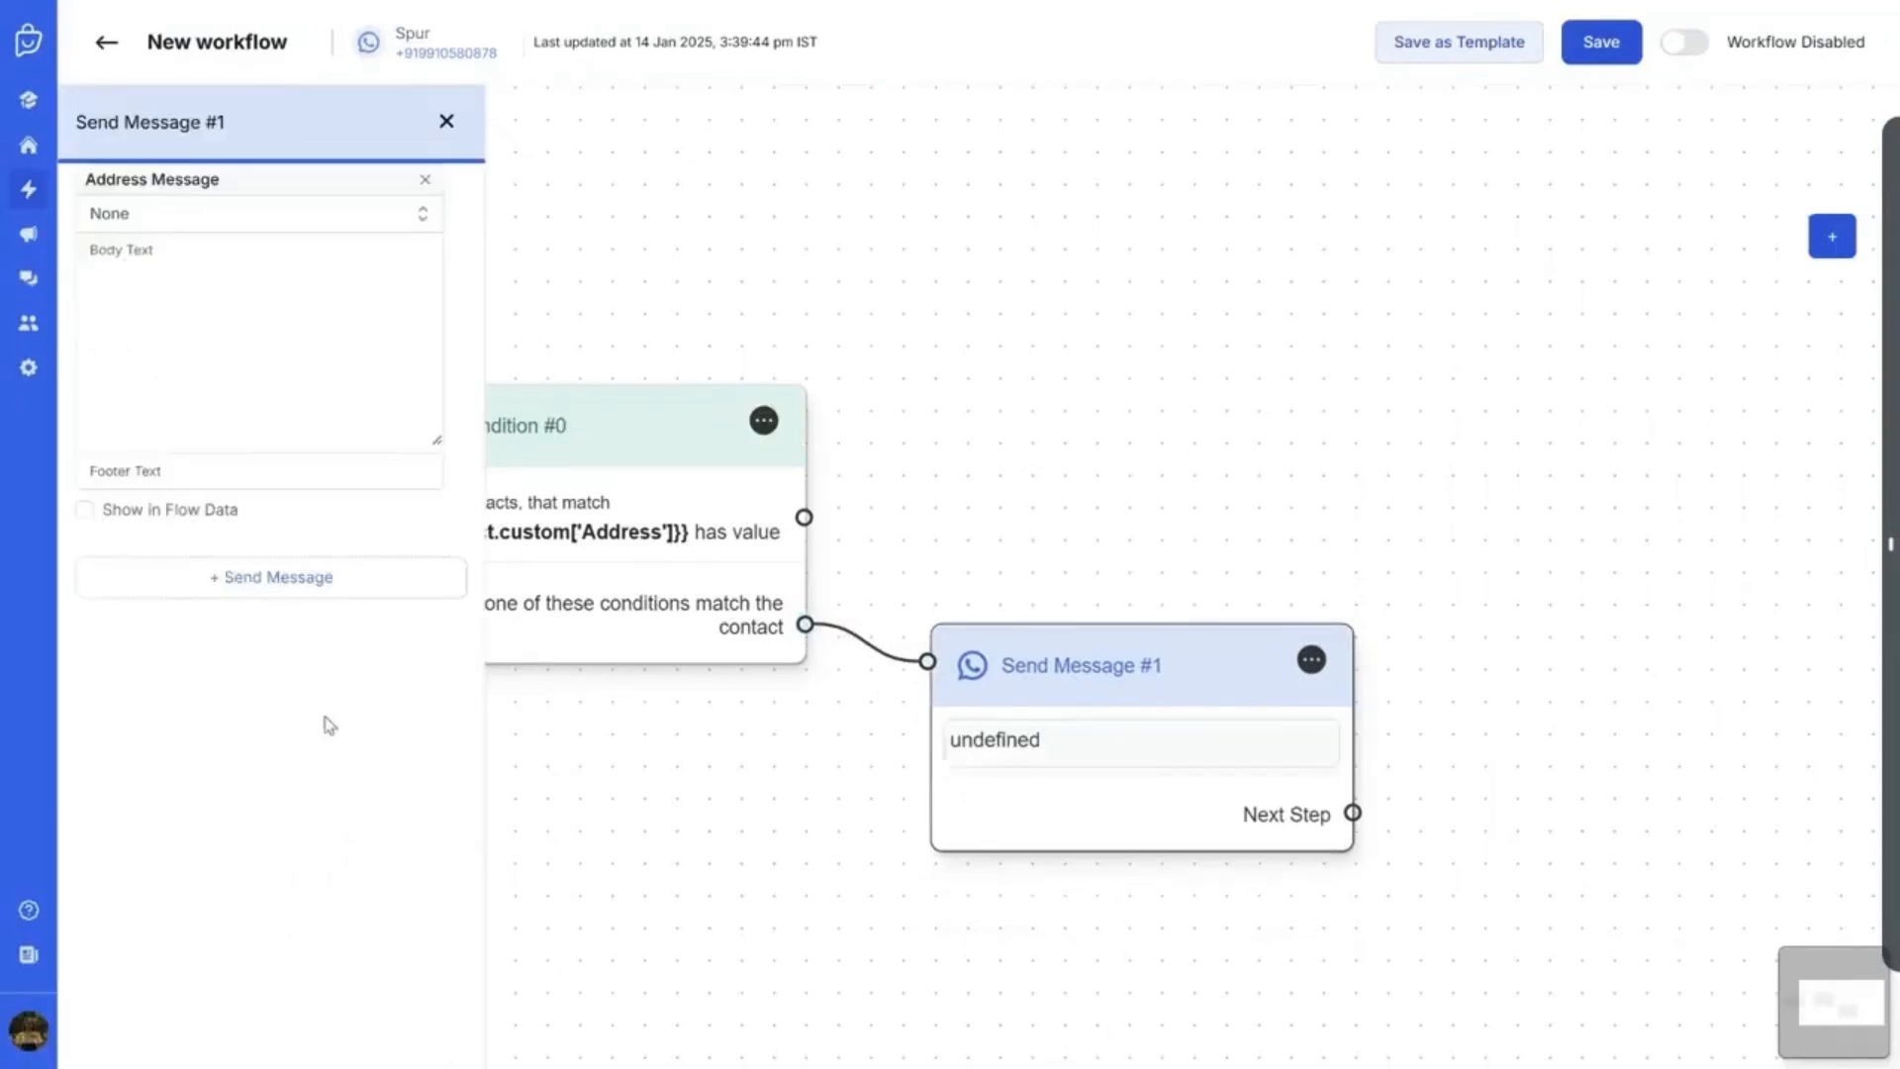
pyautogui.click(263, 342)
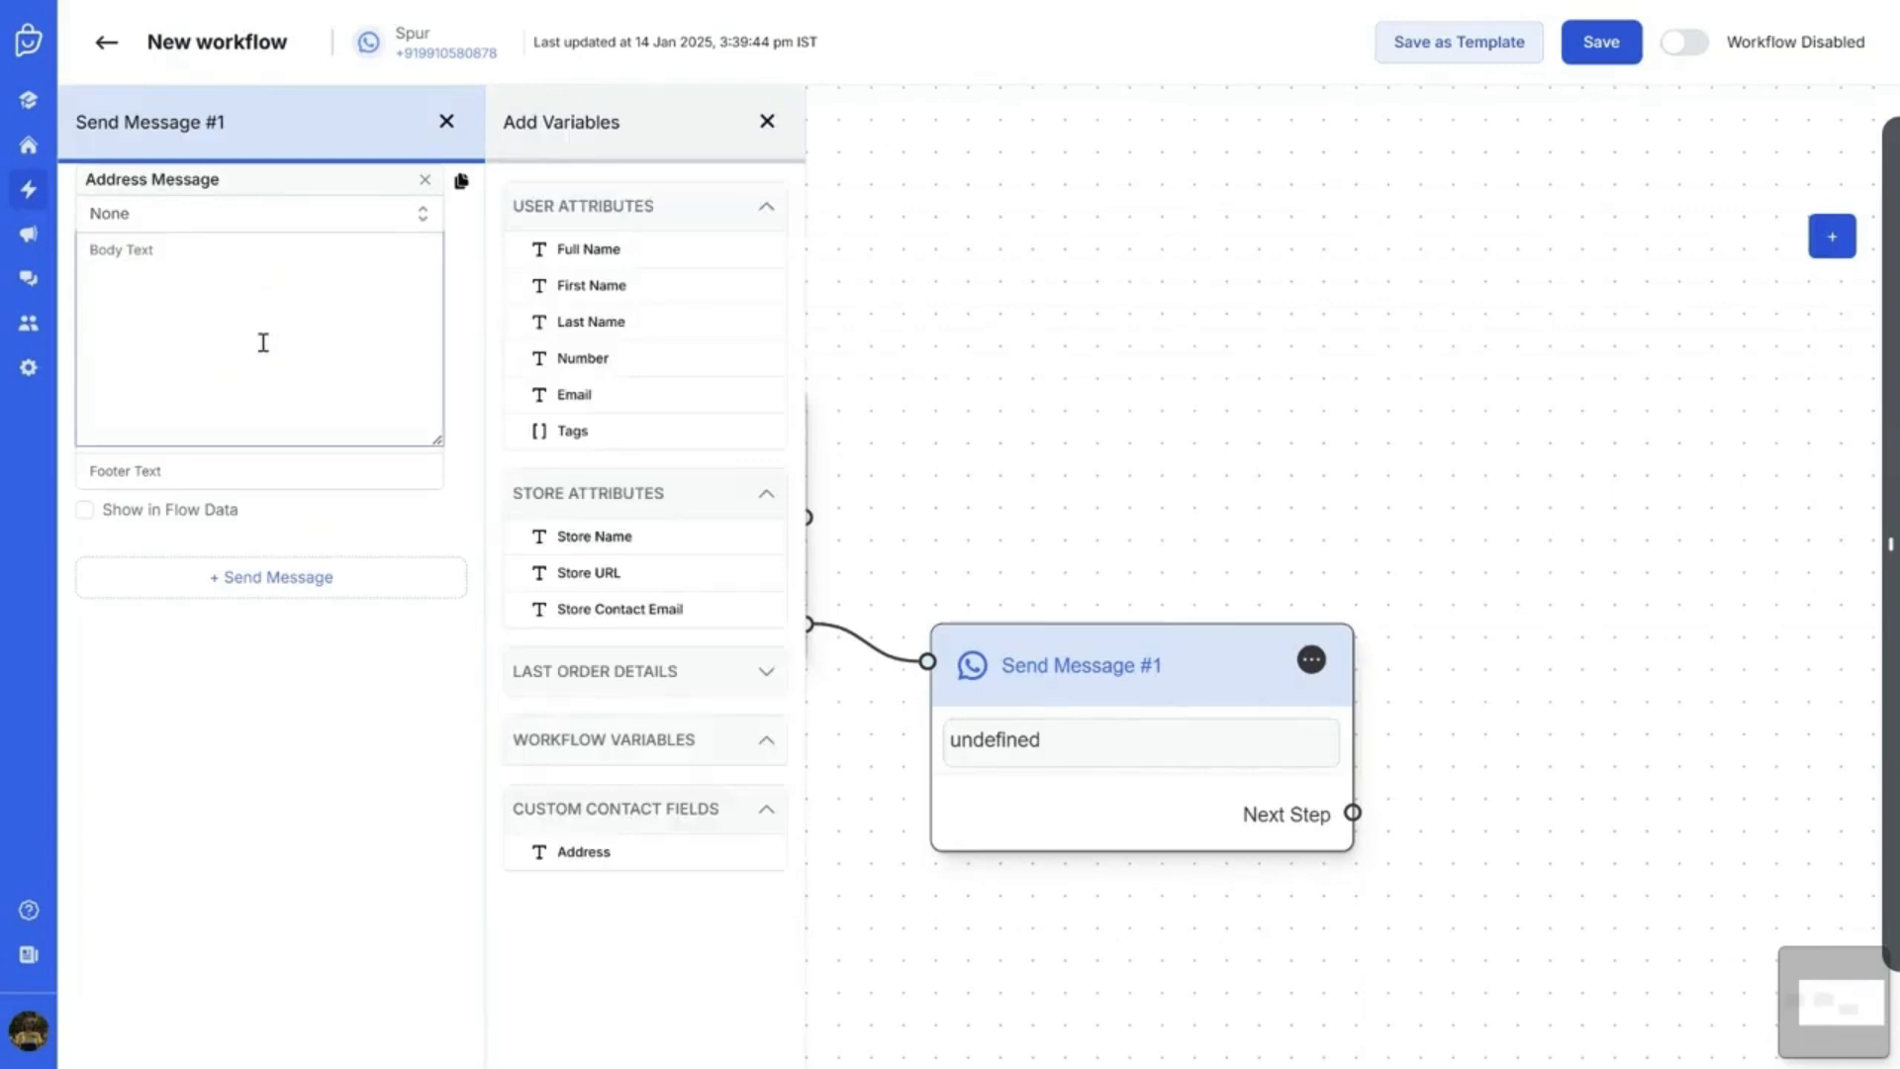
pyautogui.write('Please provide your address.')
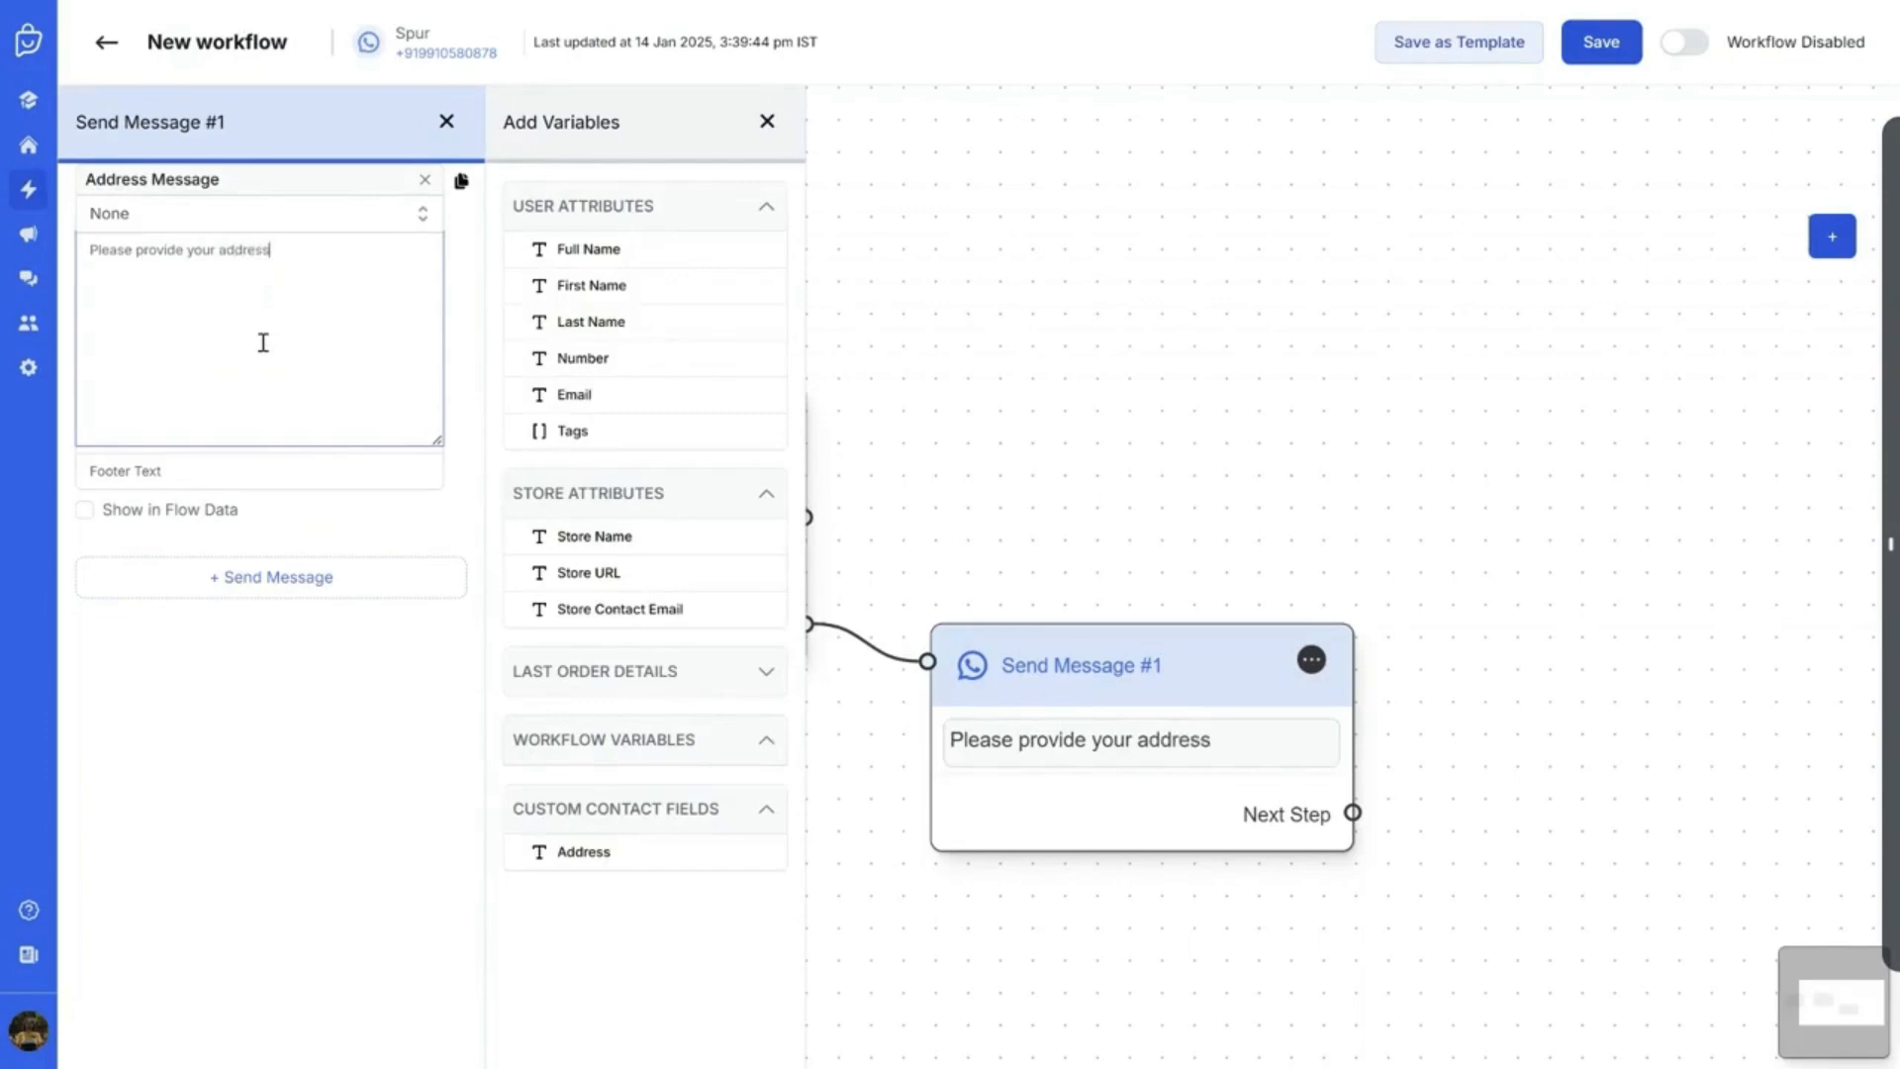
pyautogui.click(89, 513)
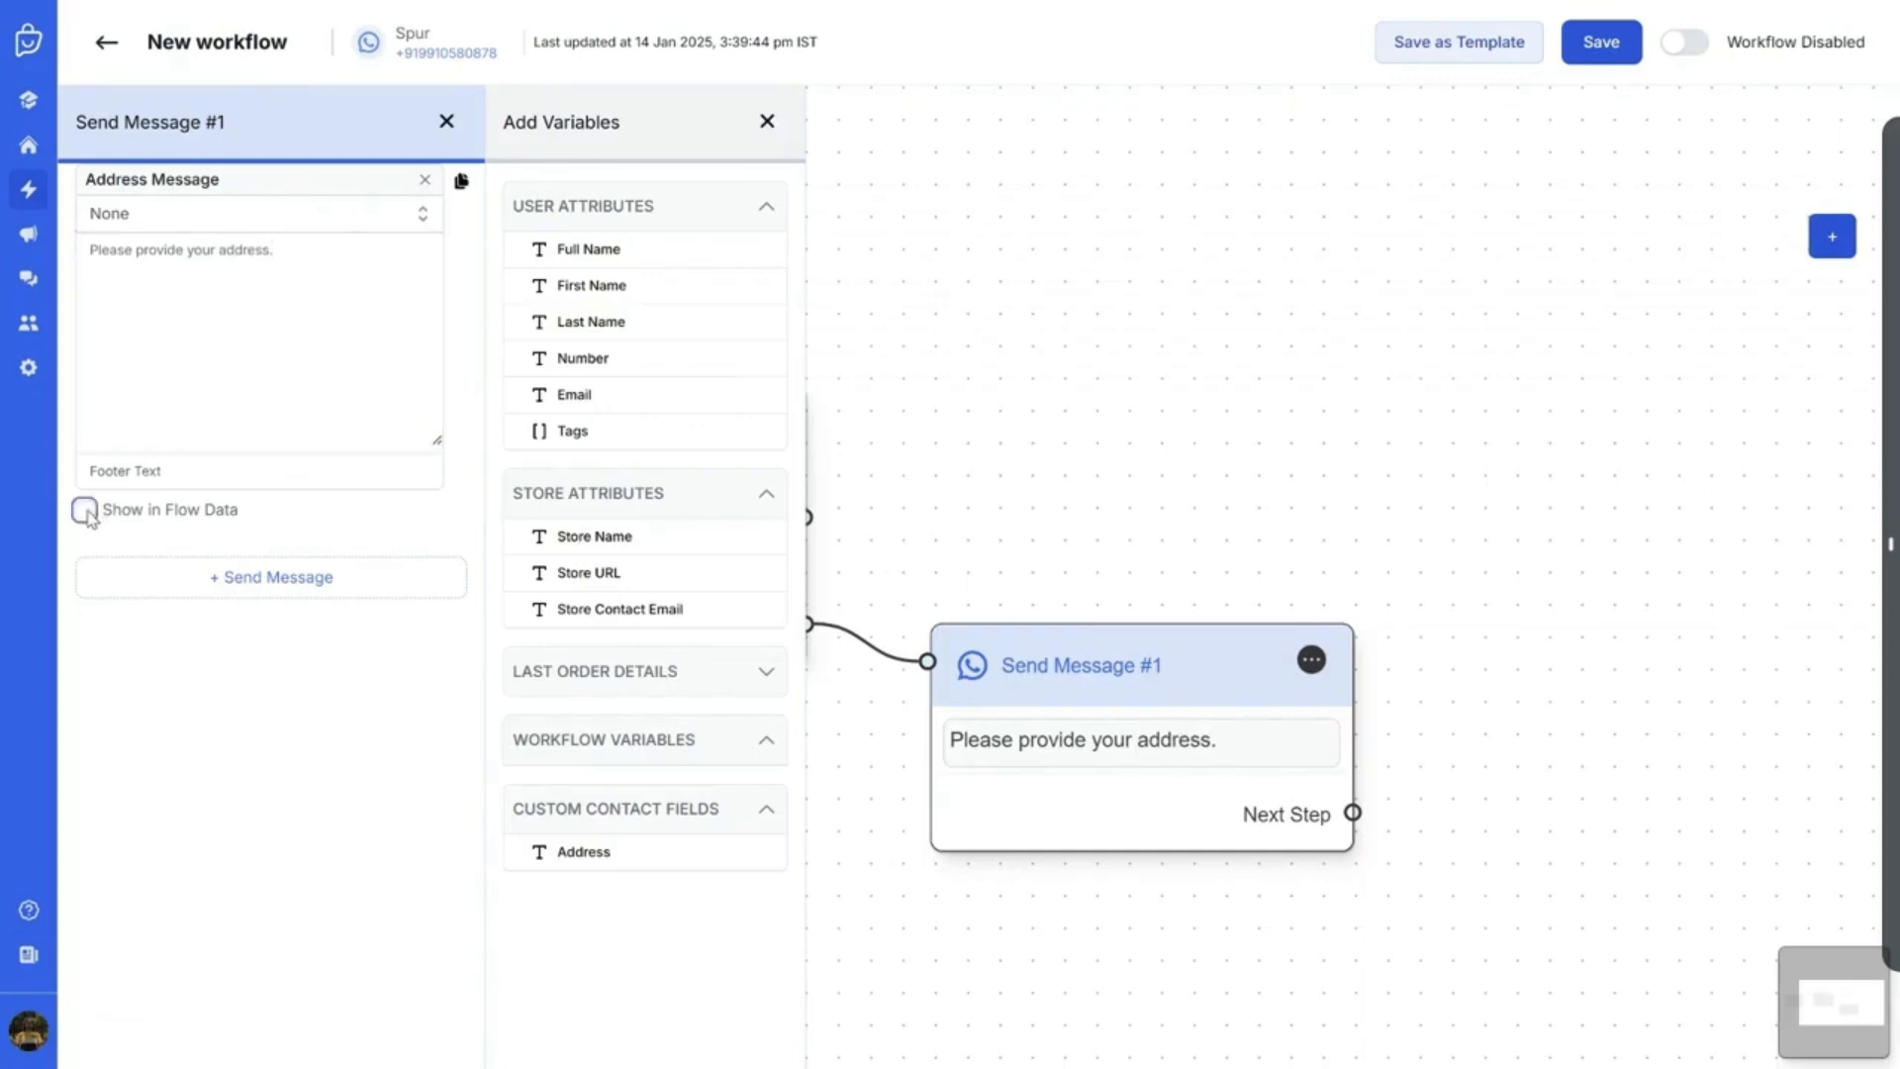
pyautogui.click(168, 571)
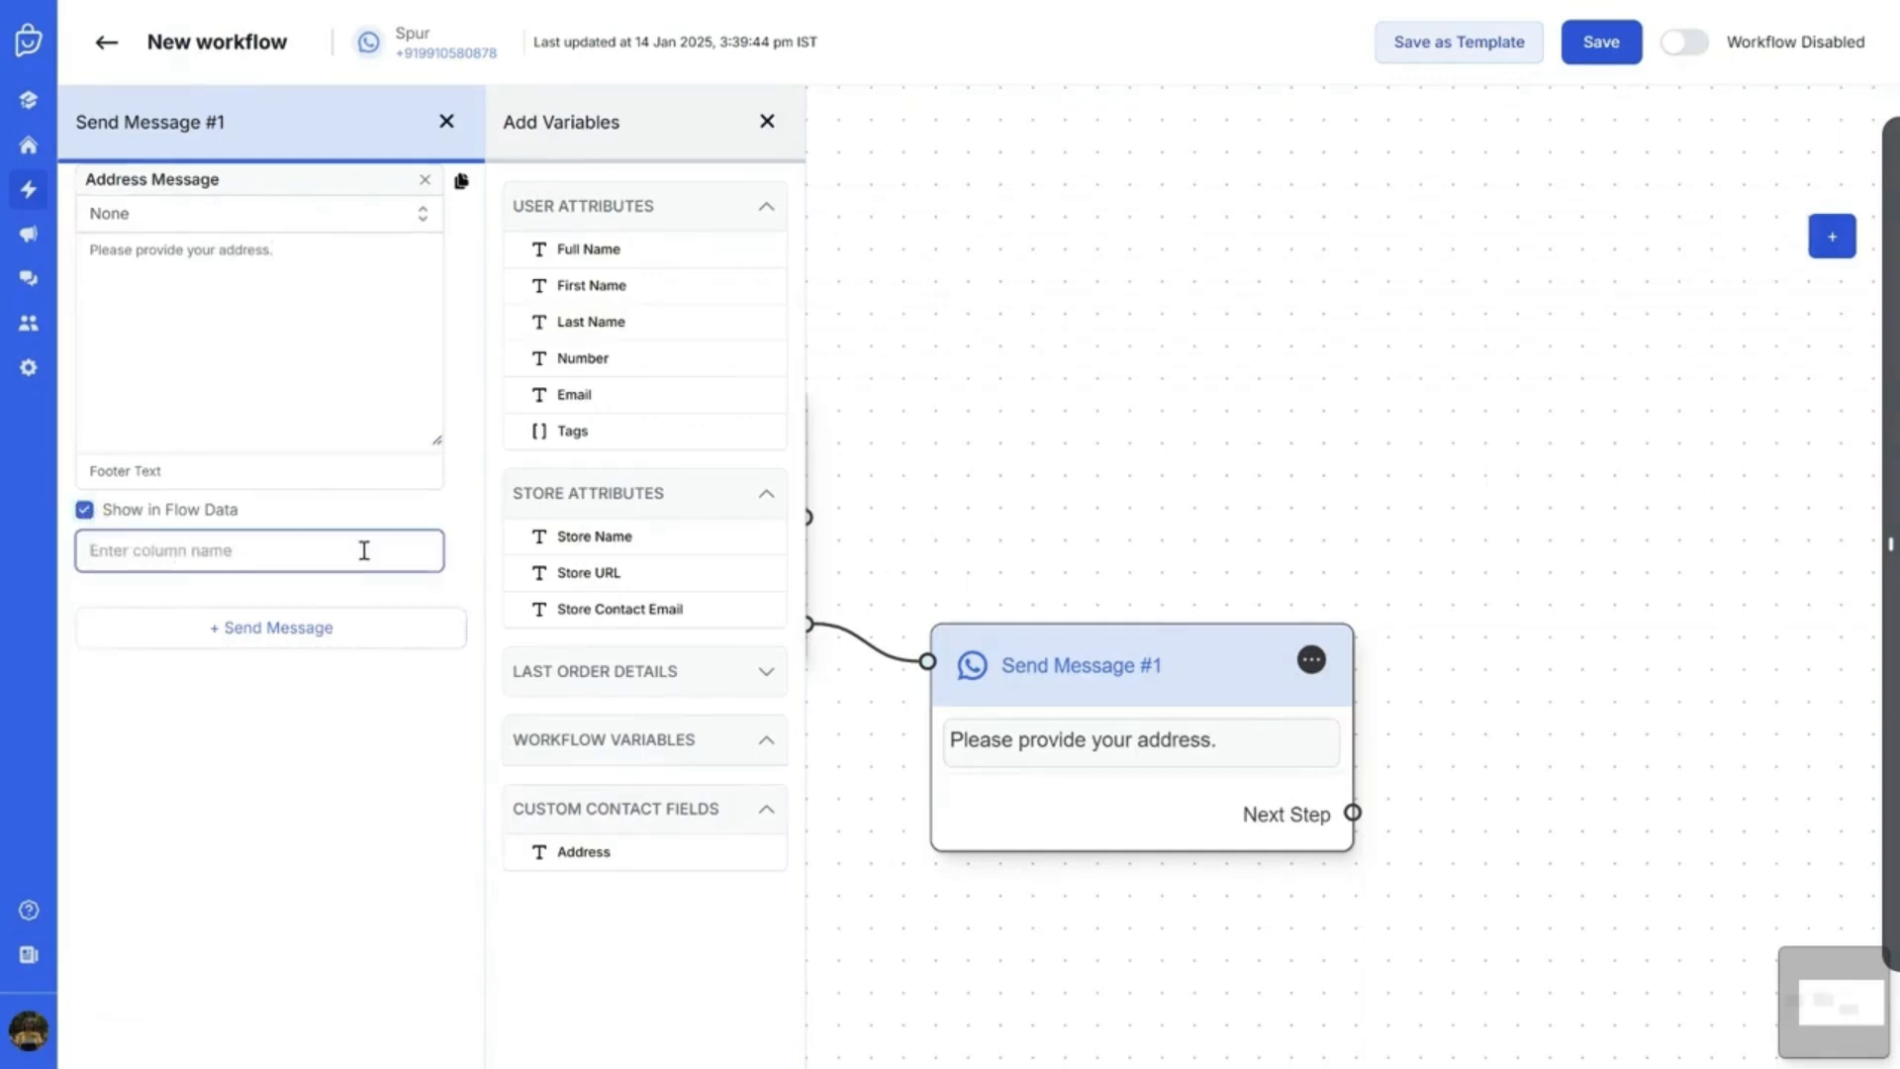
pyautogui.write('Address')
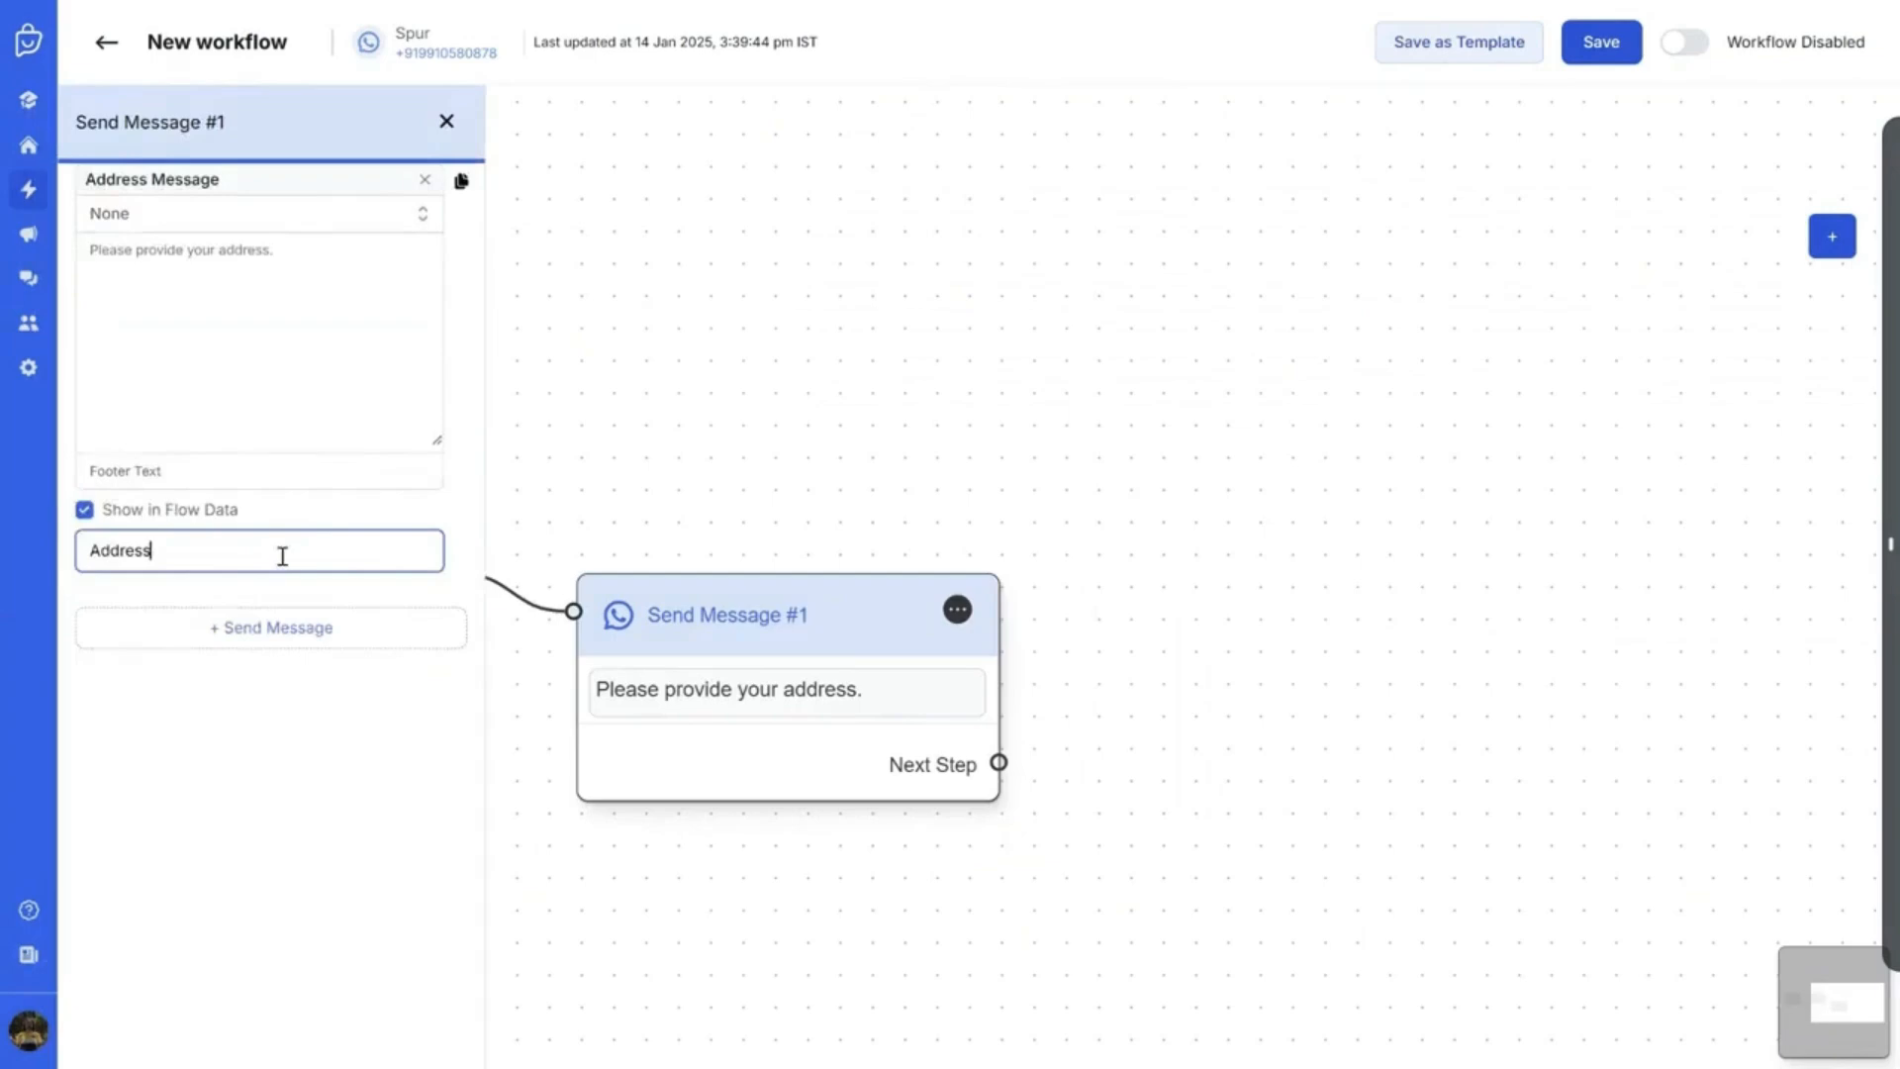
pyautogui.click(114, 560)
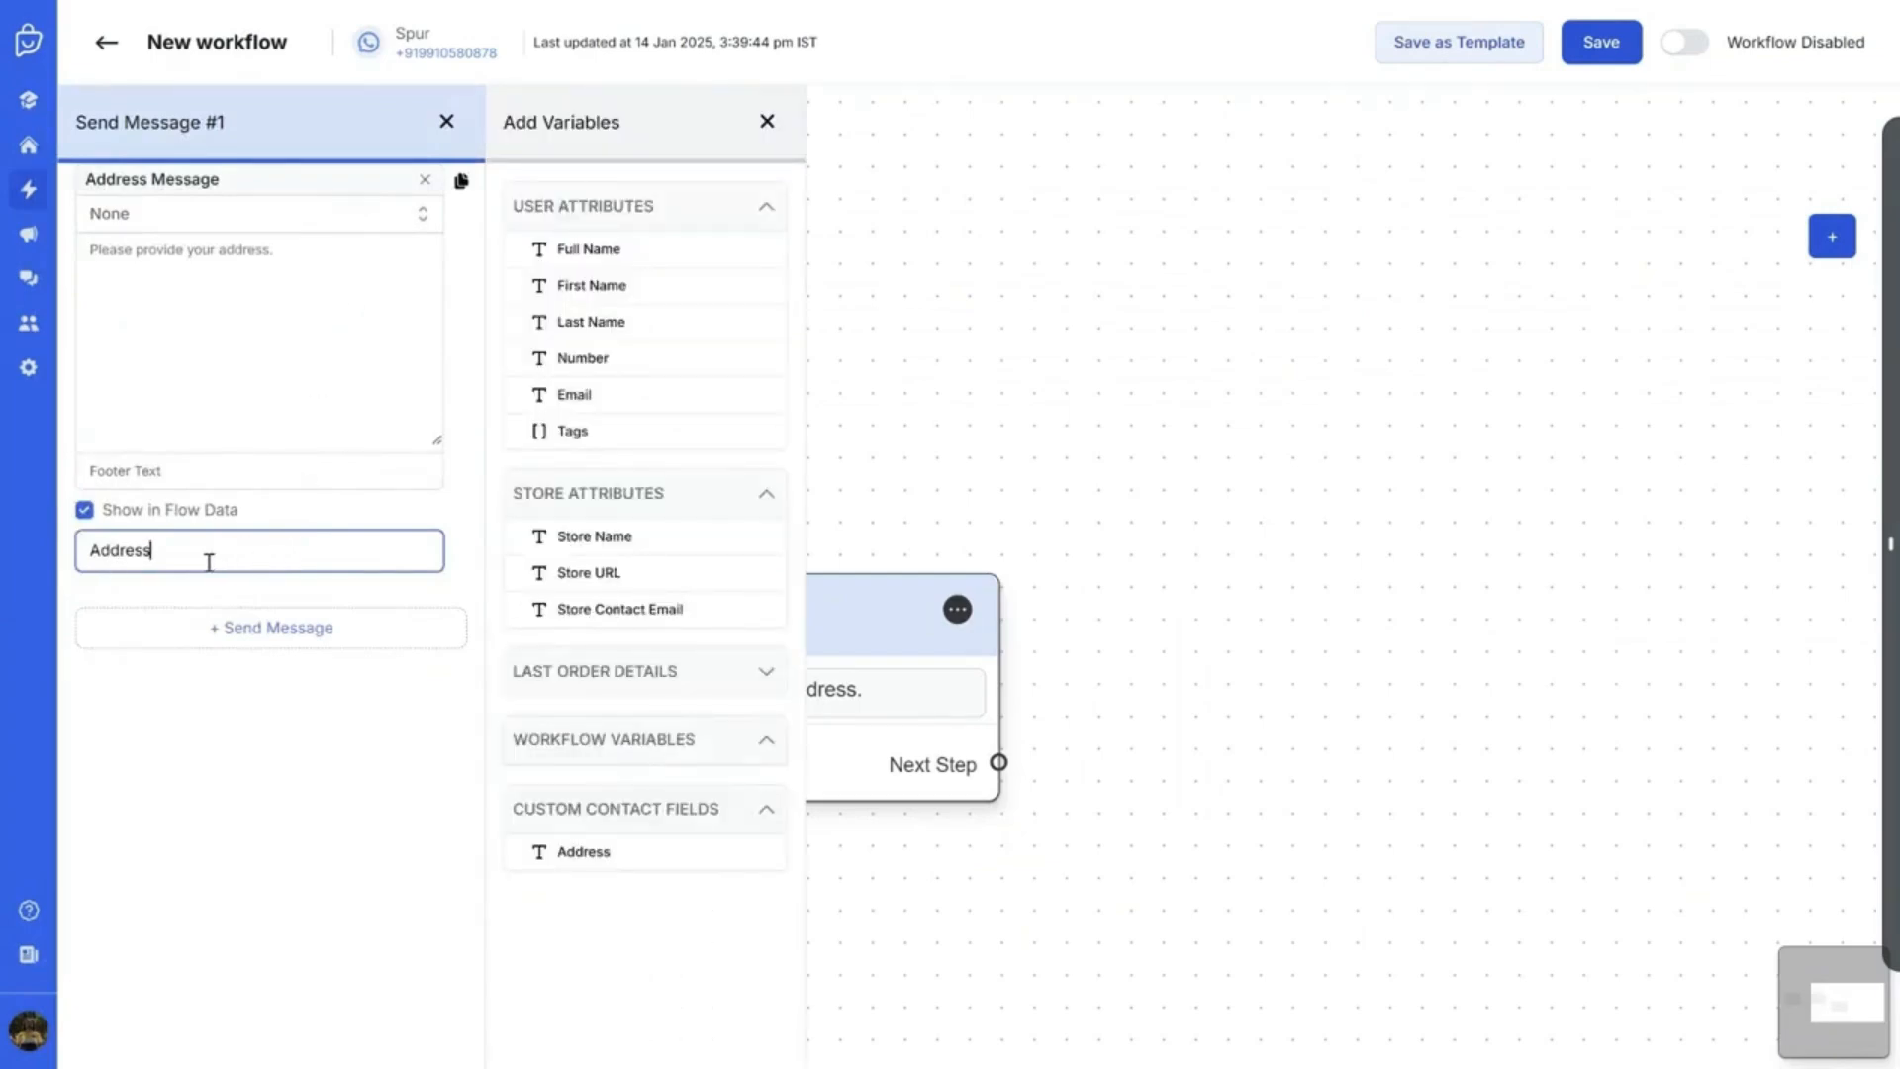
pyautogui.write('Provided')
pyautogui.click(767, 122)
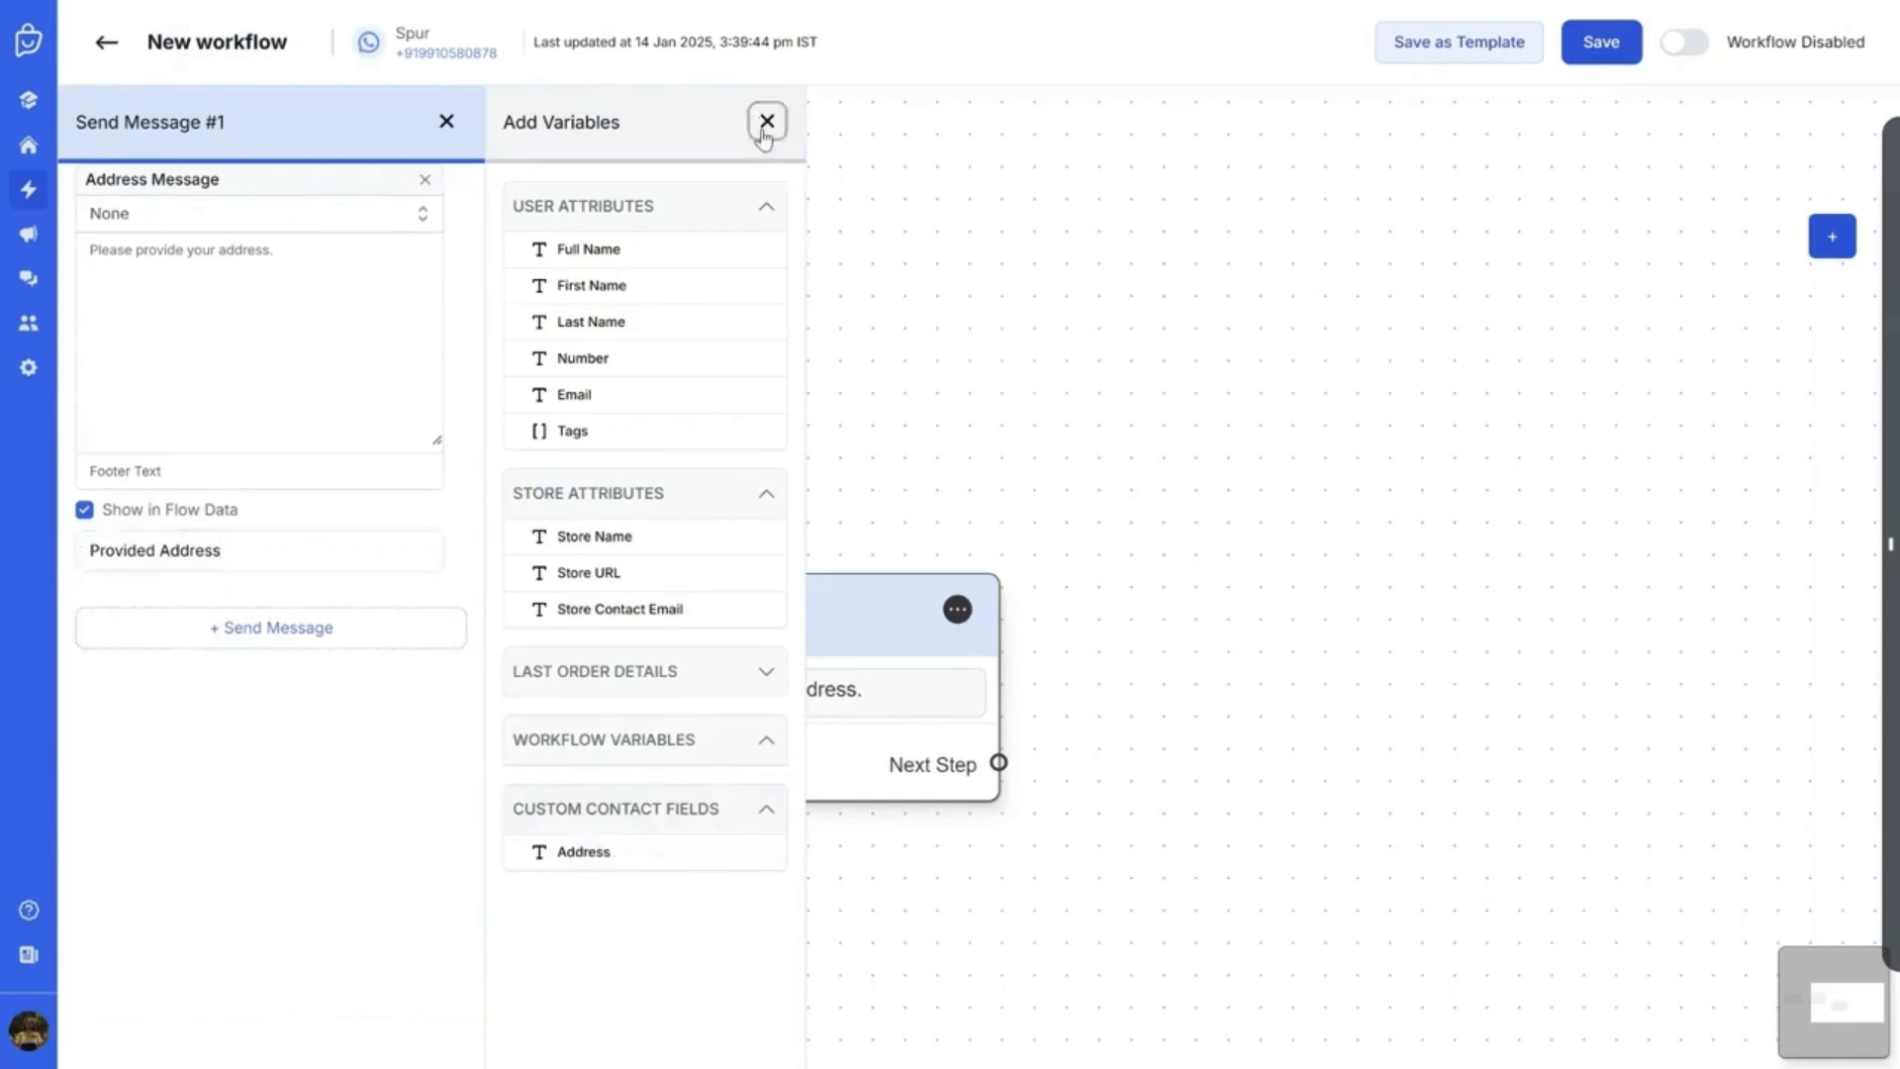
pyautogui.click(1599, 49)
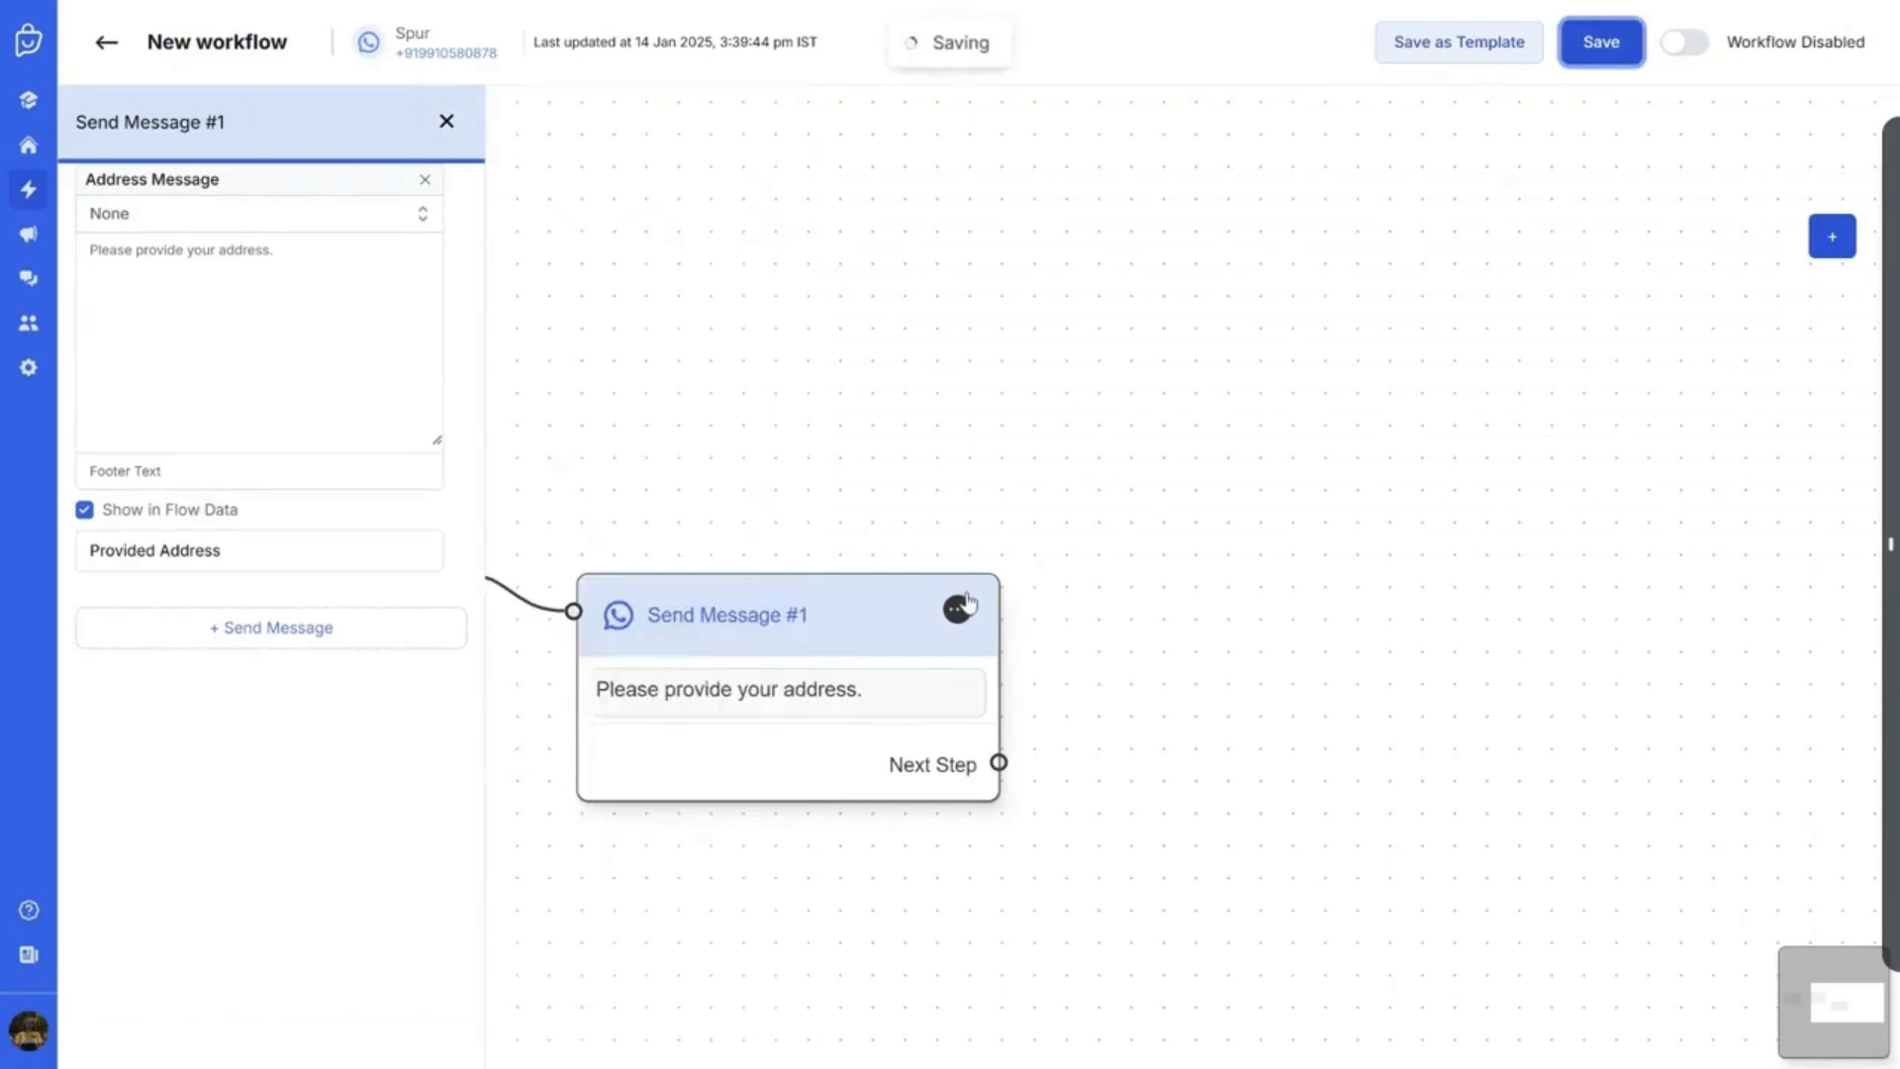
# Add an Action step to the canvas near the address message
pyautogui.scroll(-3, 1306, 449)
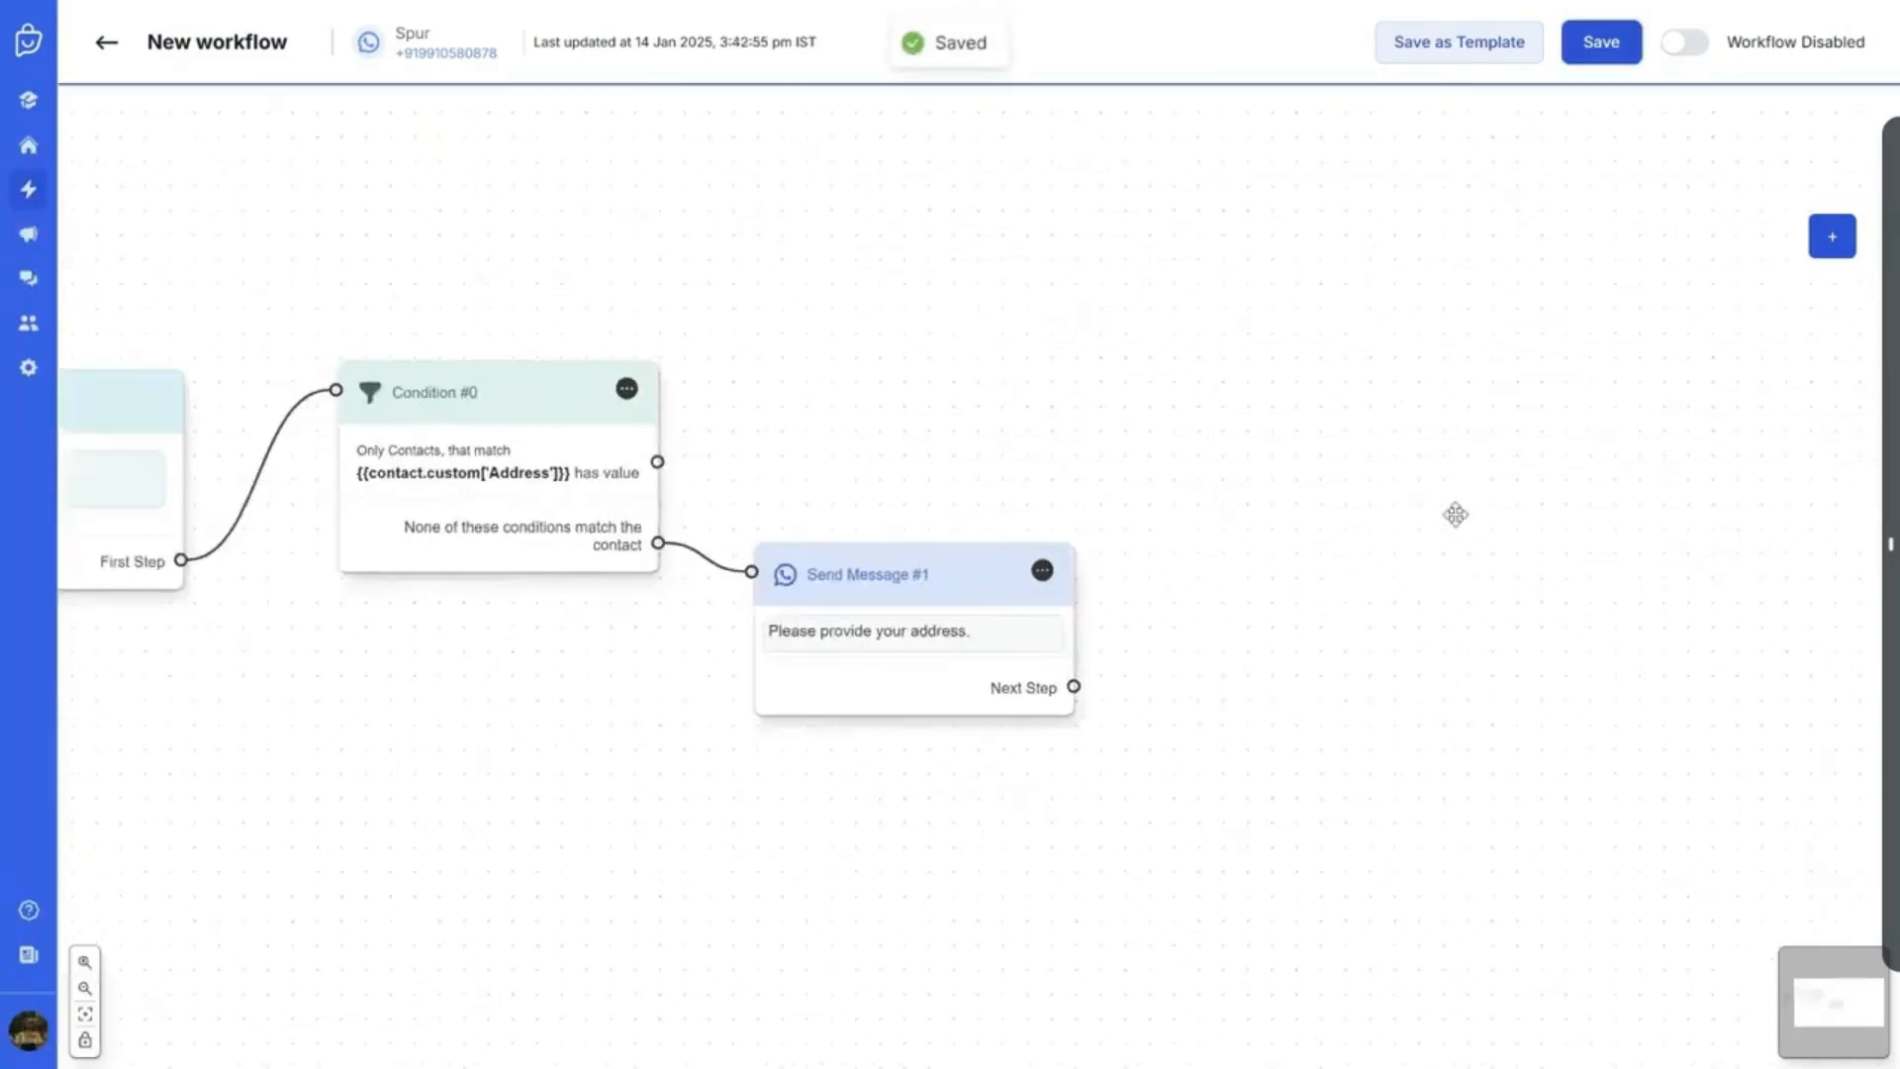
pyautogui.moveTo(1455, 512); pyautogui.dragTo(983, 594)
pyautogui.scroll(-1, 1073, 594)
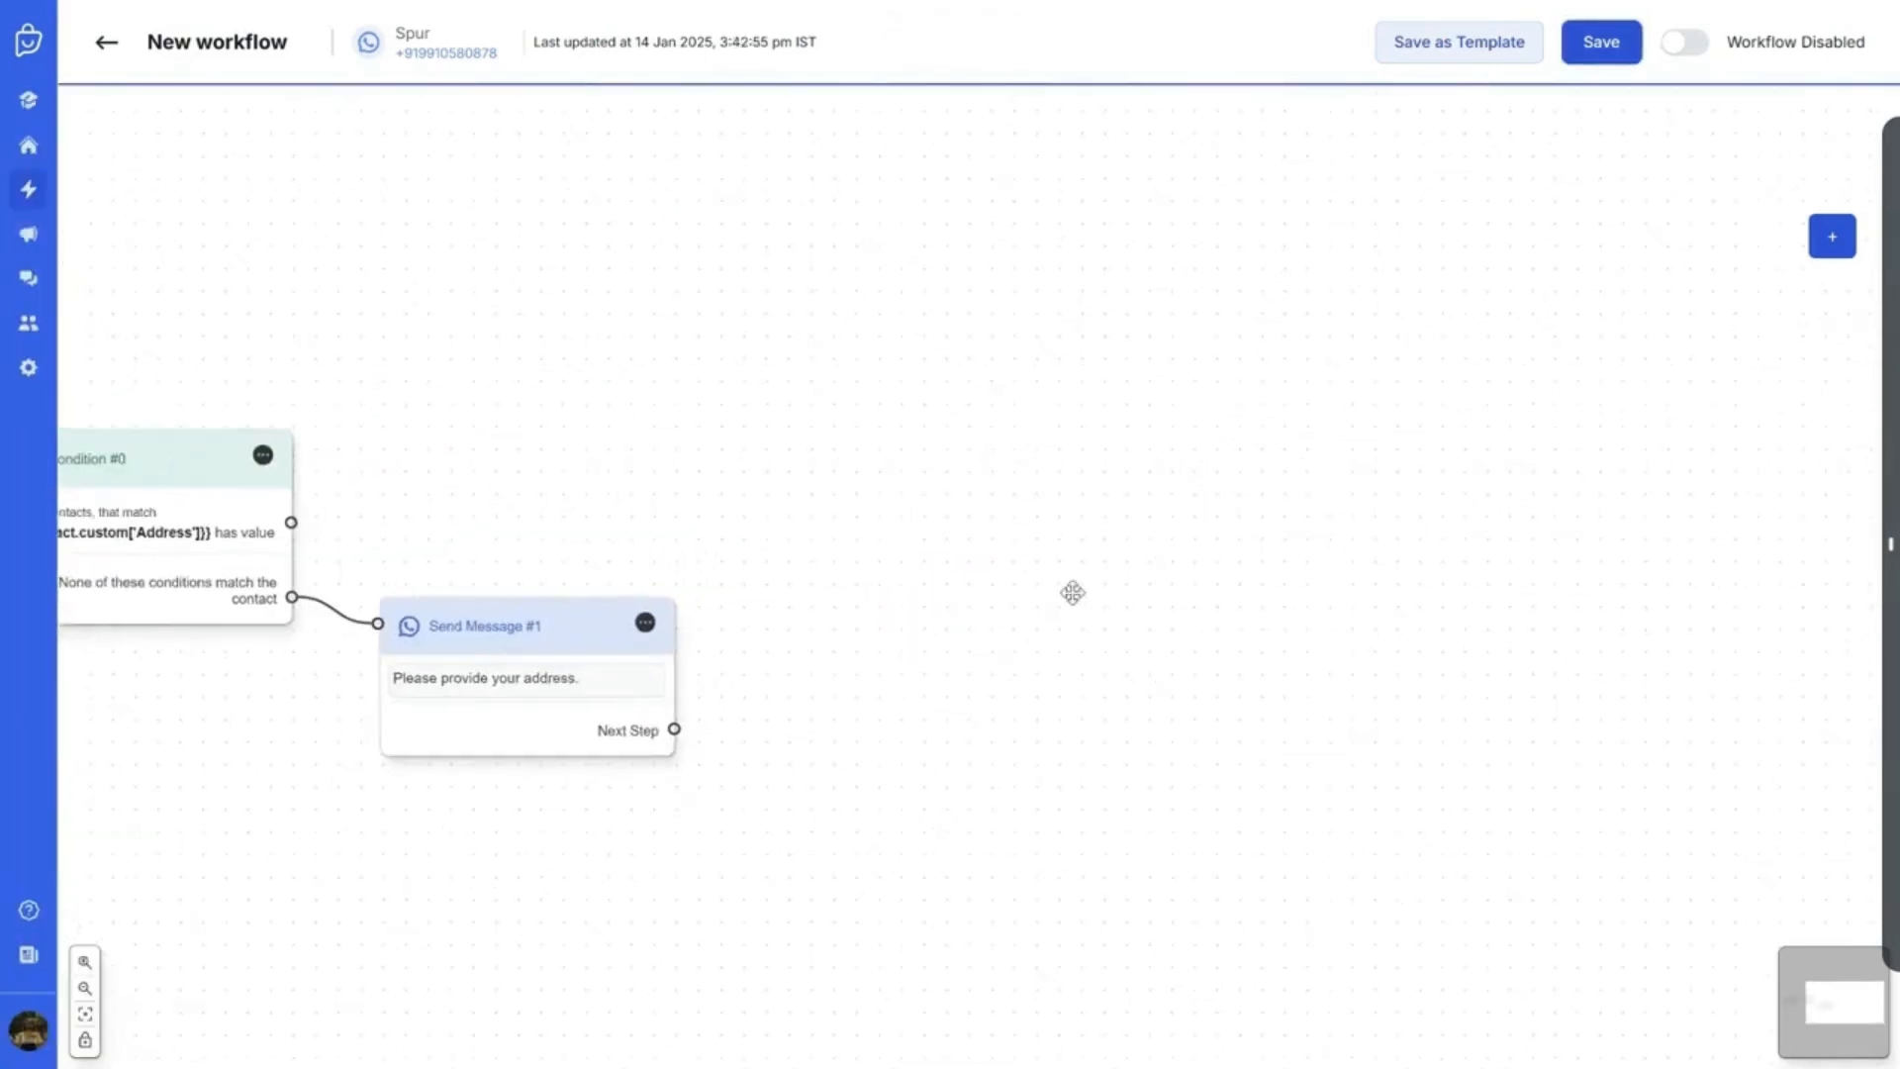
pyautogui.click(1824, 242)
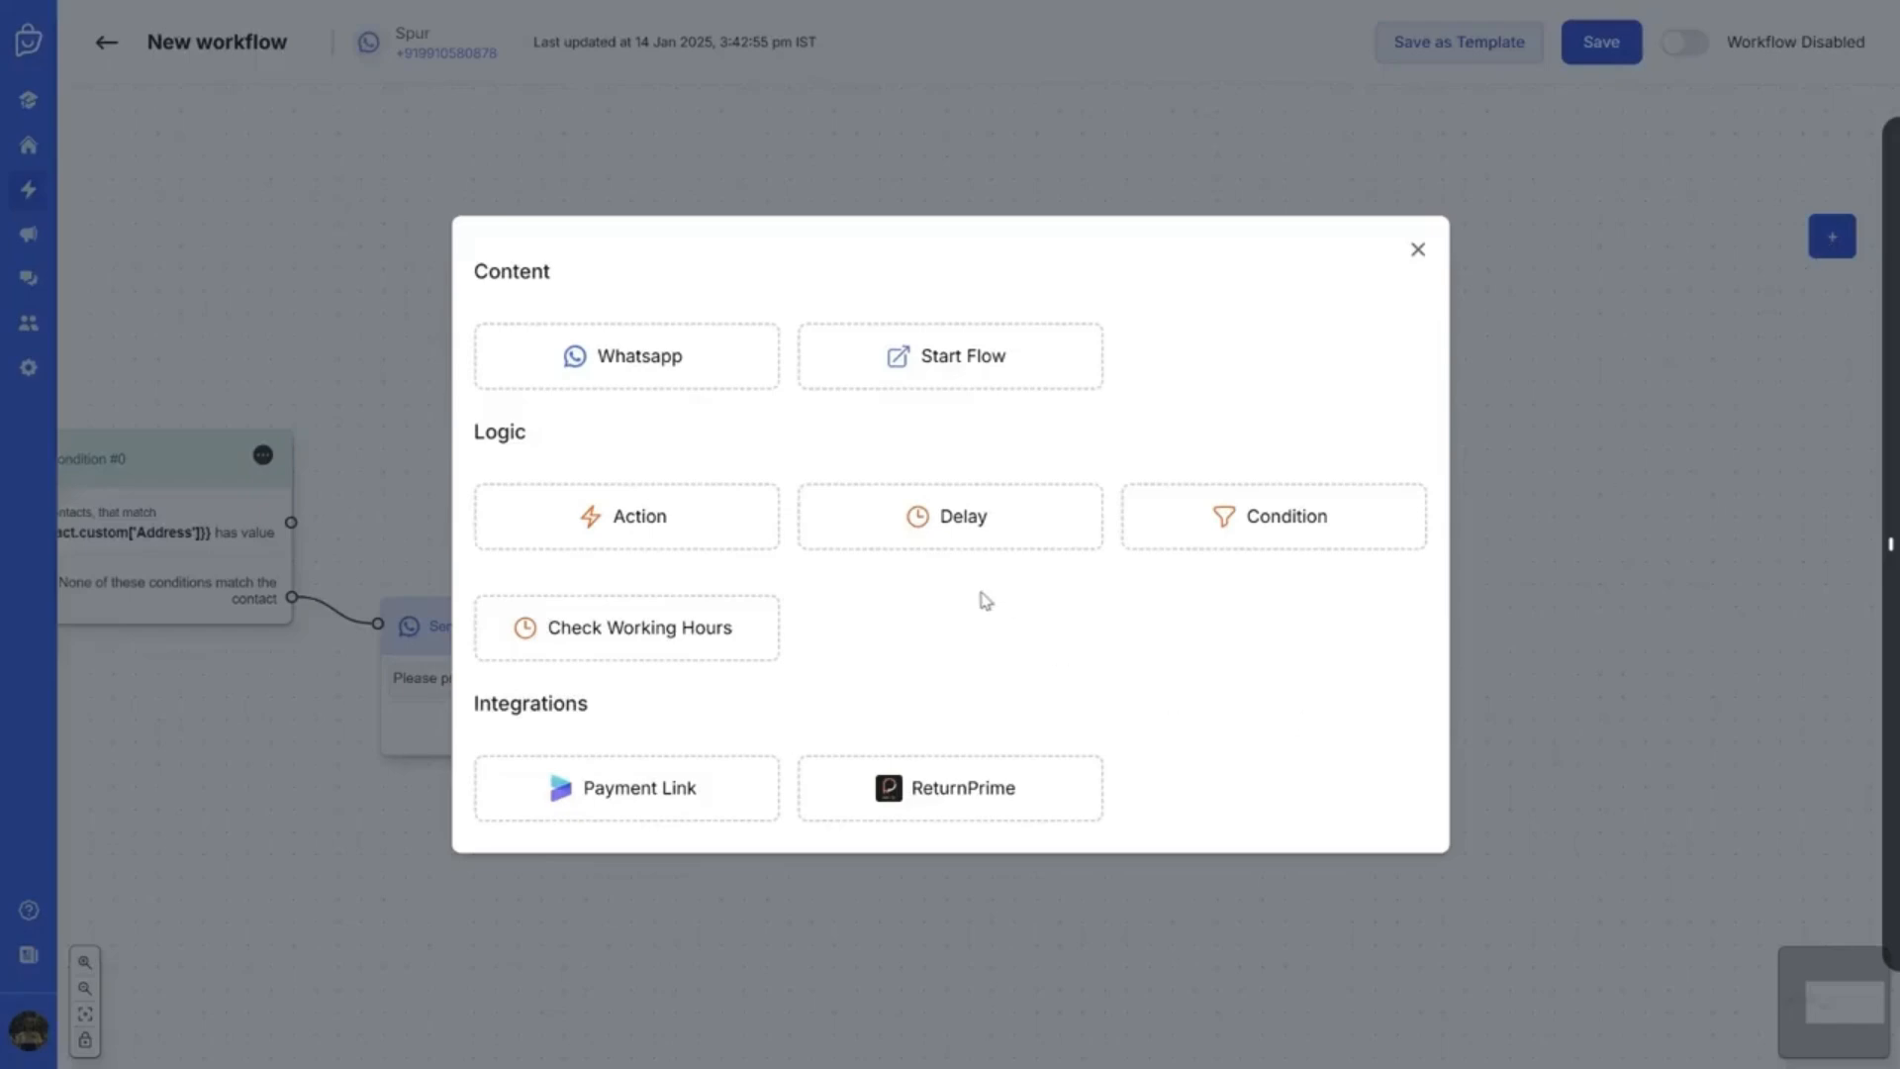
pyautogui.click(592, 516)
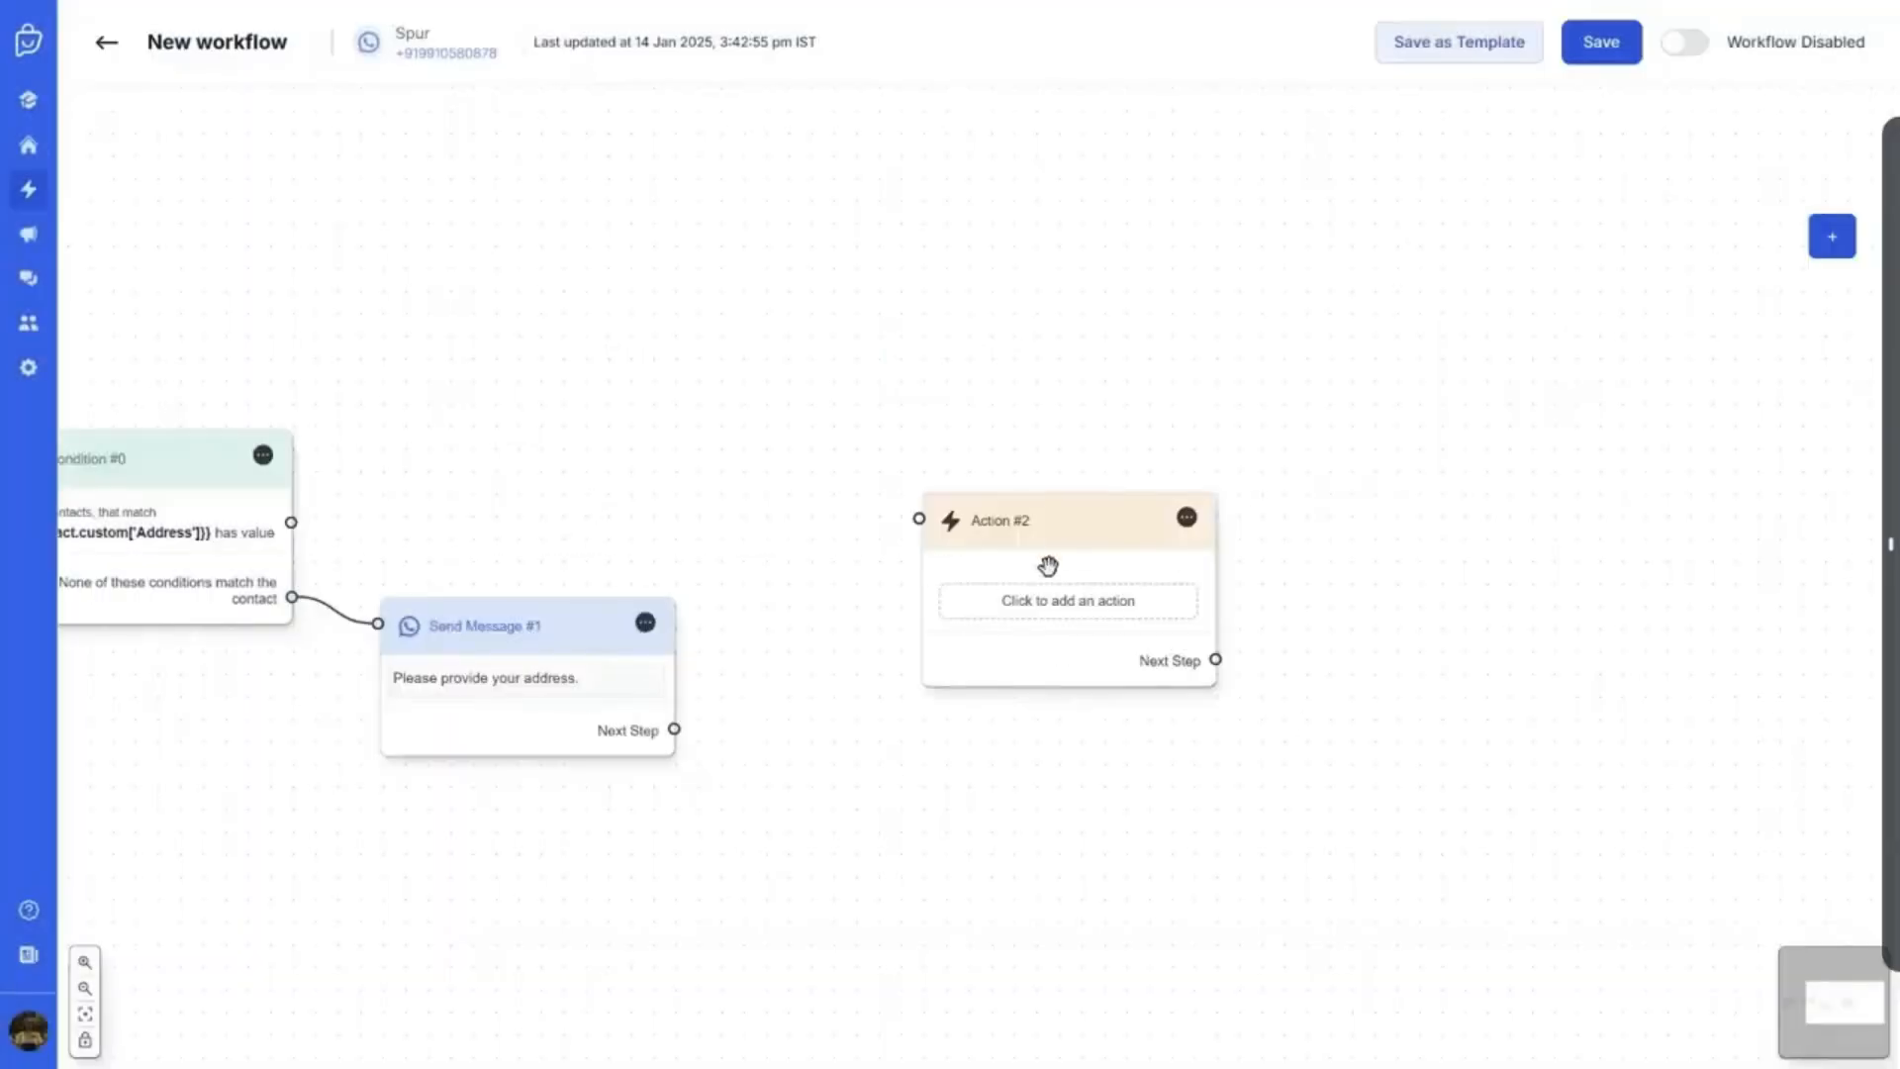
pyautogui.moveTo(1048, 564); pyautogui.dragTo(979, 607)
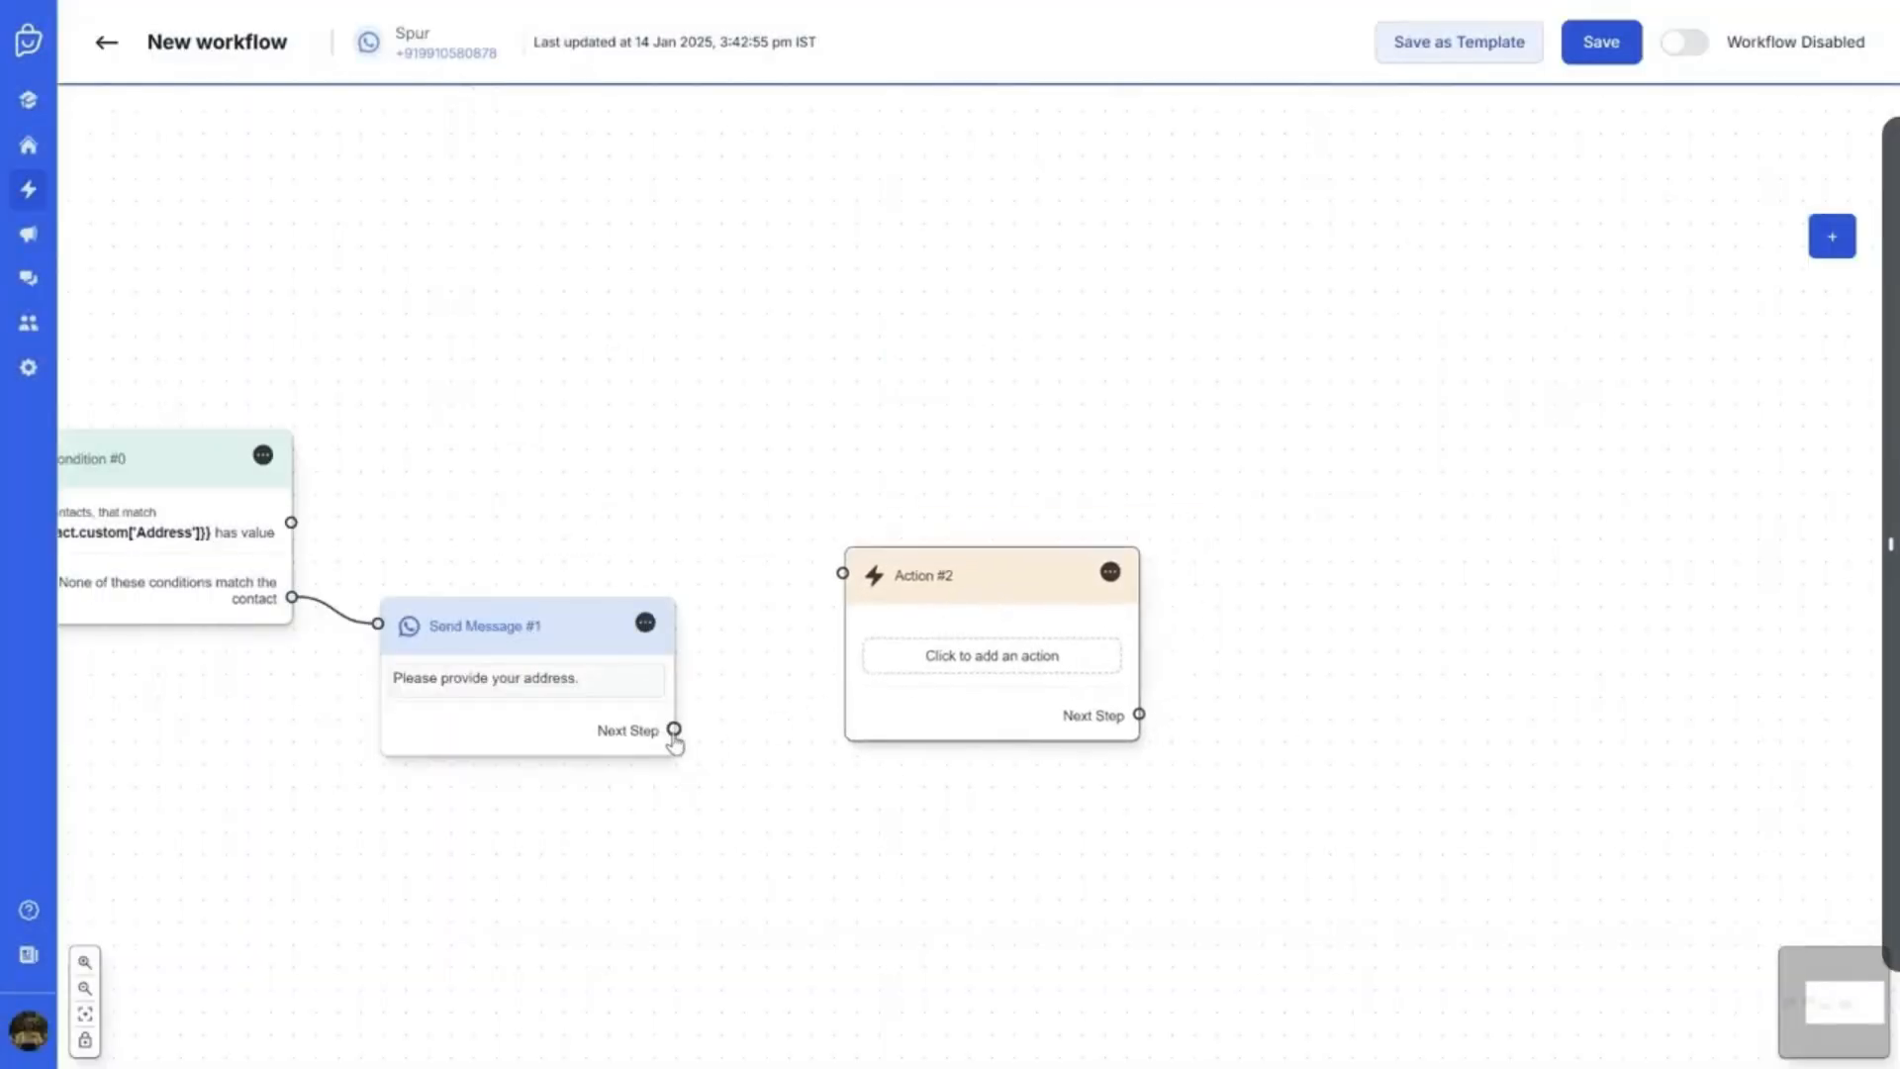
pyautogui.scroll(2, 674, 735)
# Link Send Message #1's Next Step to Action #2 and list its available action types
pyautogui.click(584, 673)
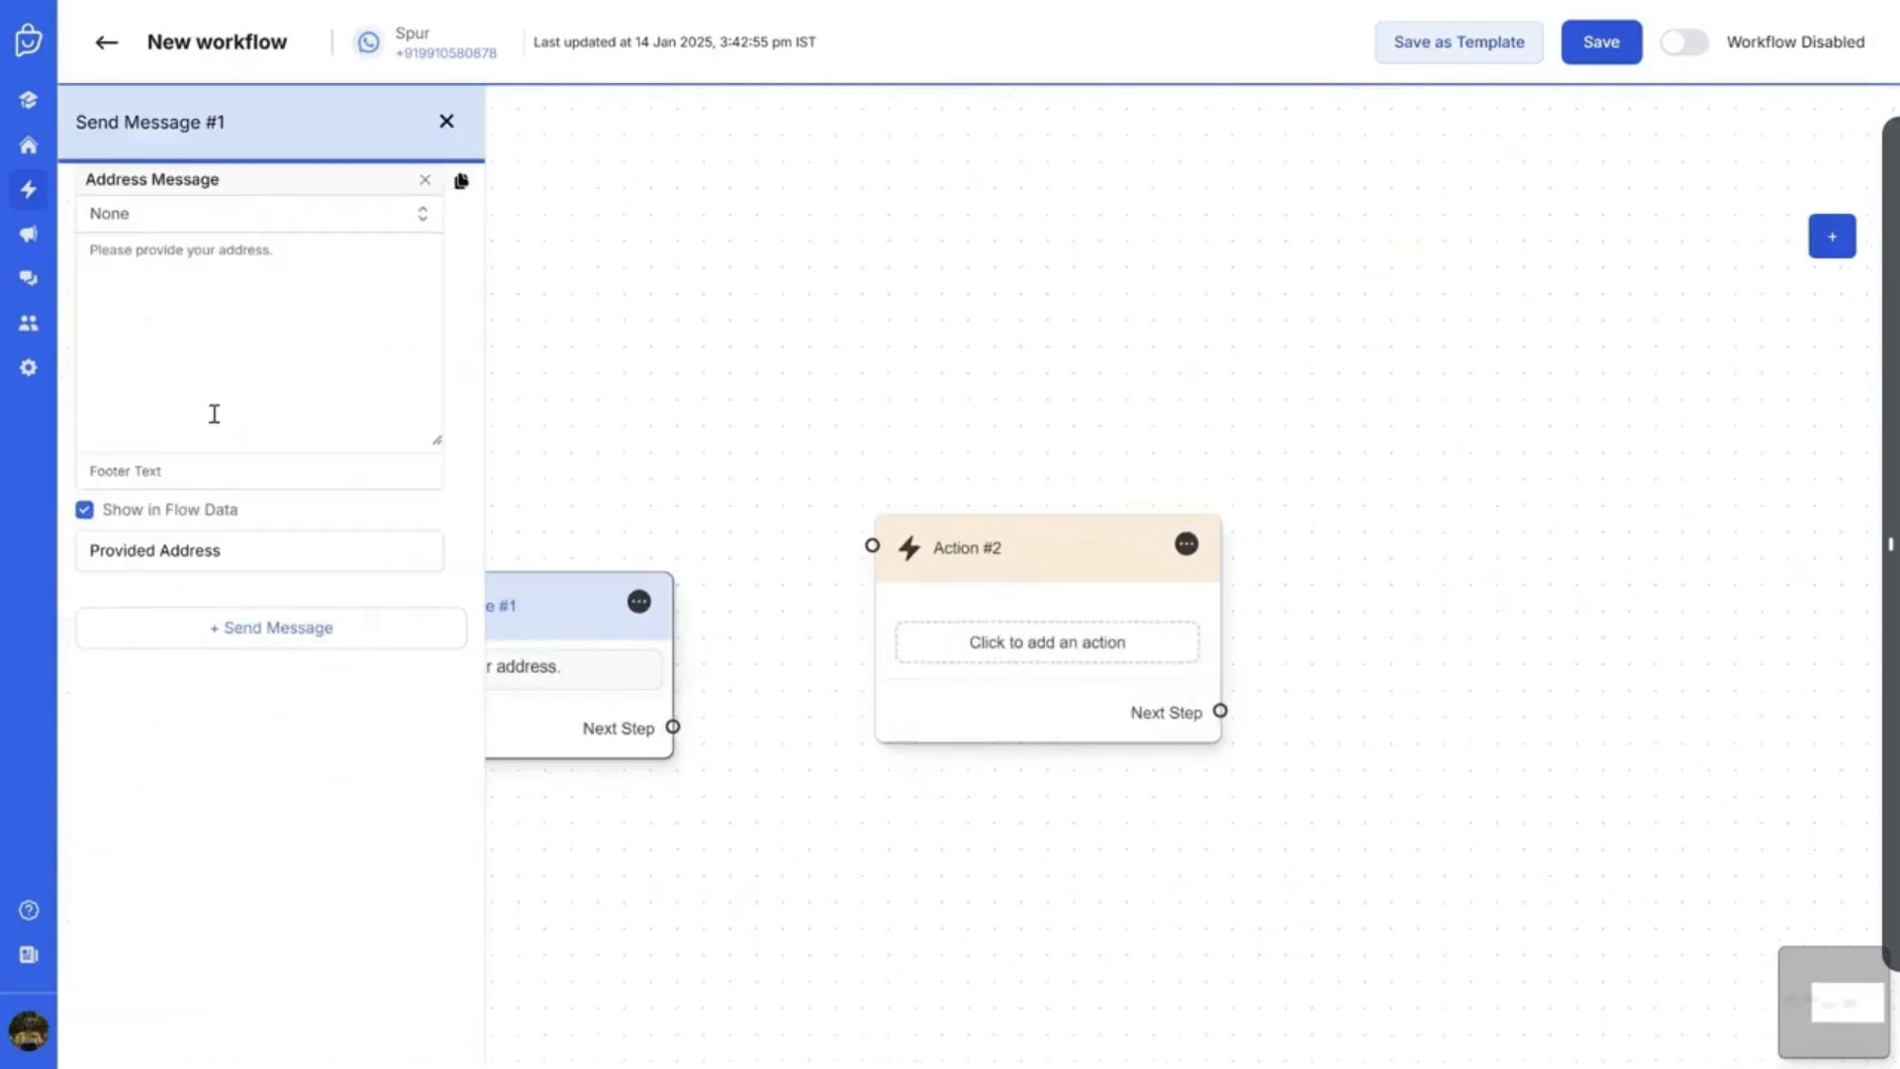
pyautogui.click(446, 121)
pyautogui.moveTo(224, 485); pyautogui.dragTo(490, 624)
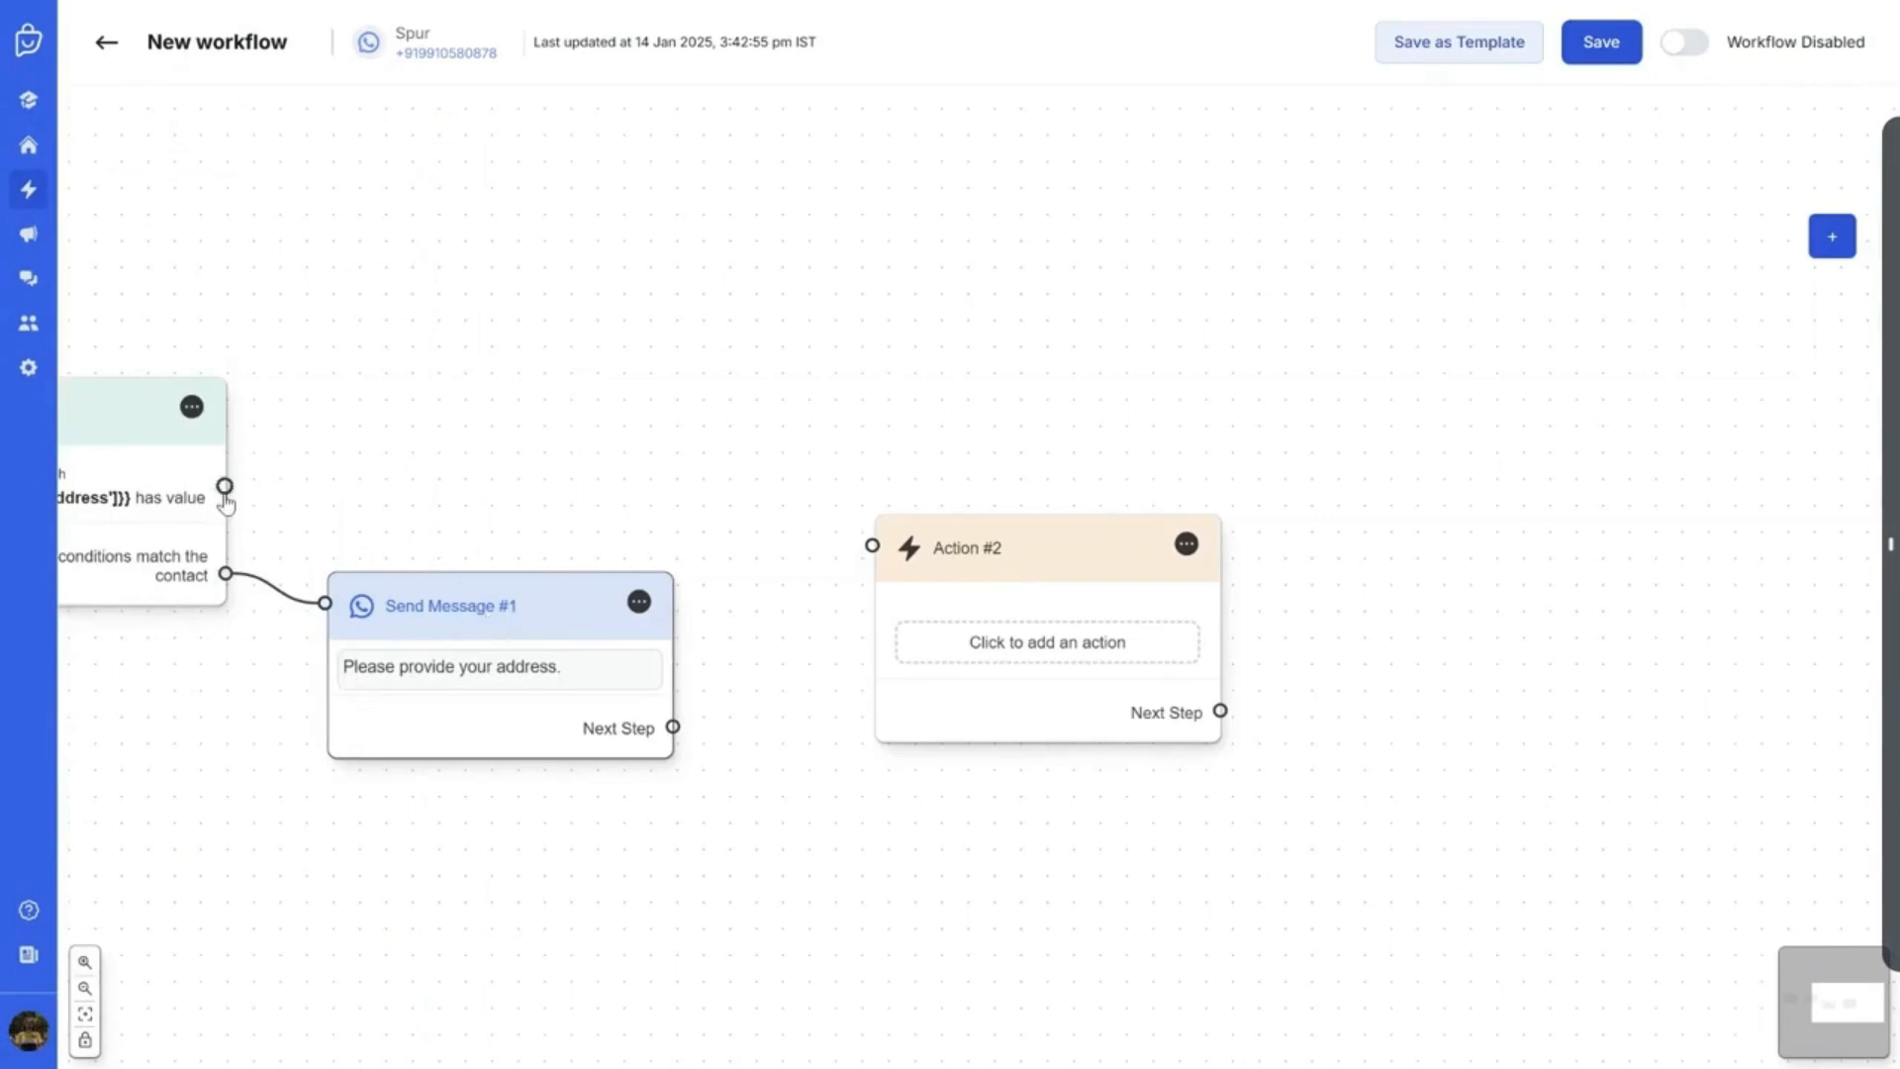
pyautogui.moveTo(968, 558); pyautogui.dragTo(924, 566)
pyautogui.moveTo(681, 727); pyautogui.dragTo(921, 551)
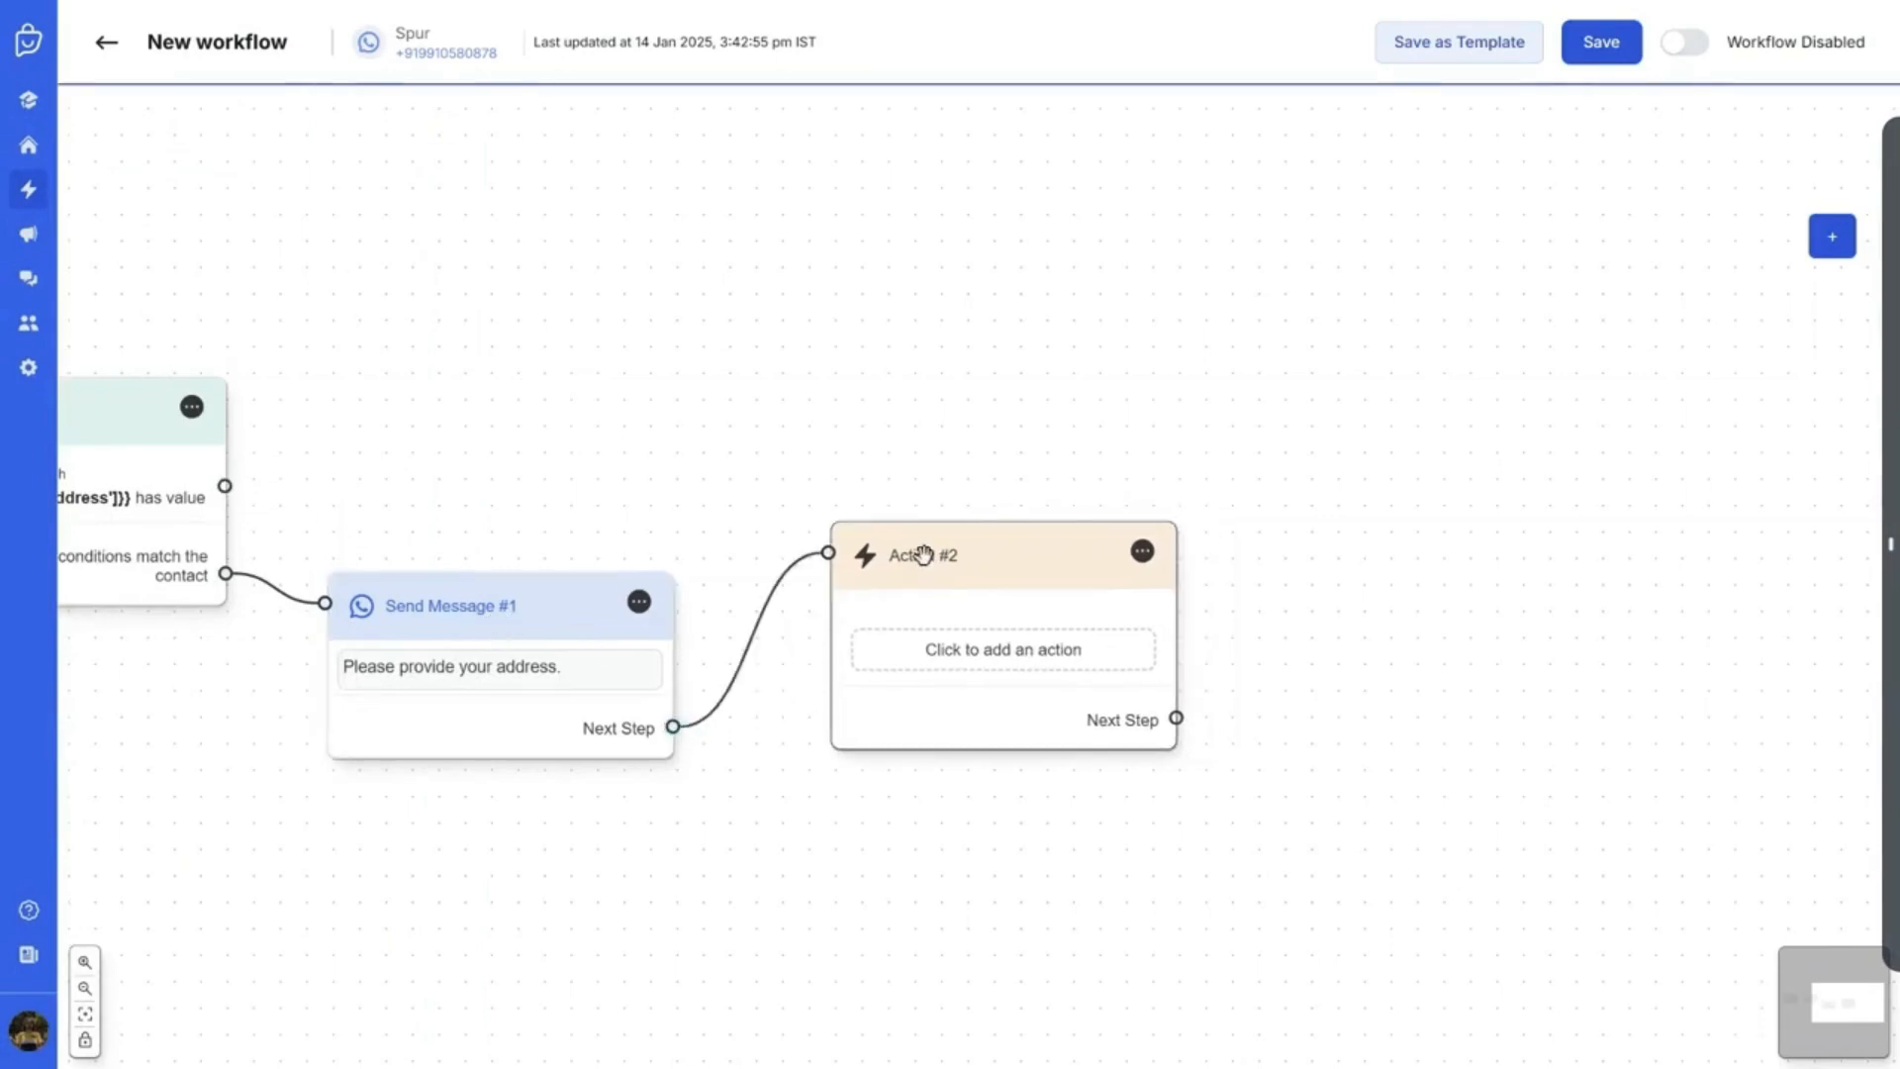
pyautogui.click(967, 668)
pyautogui.click(269, 222)
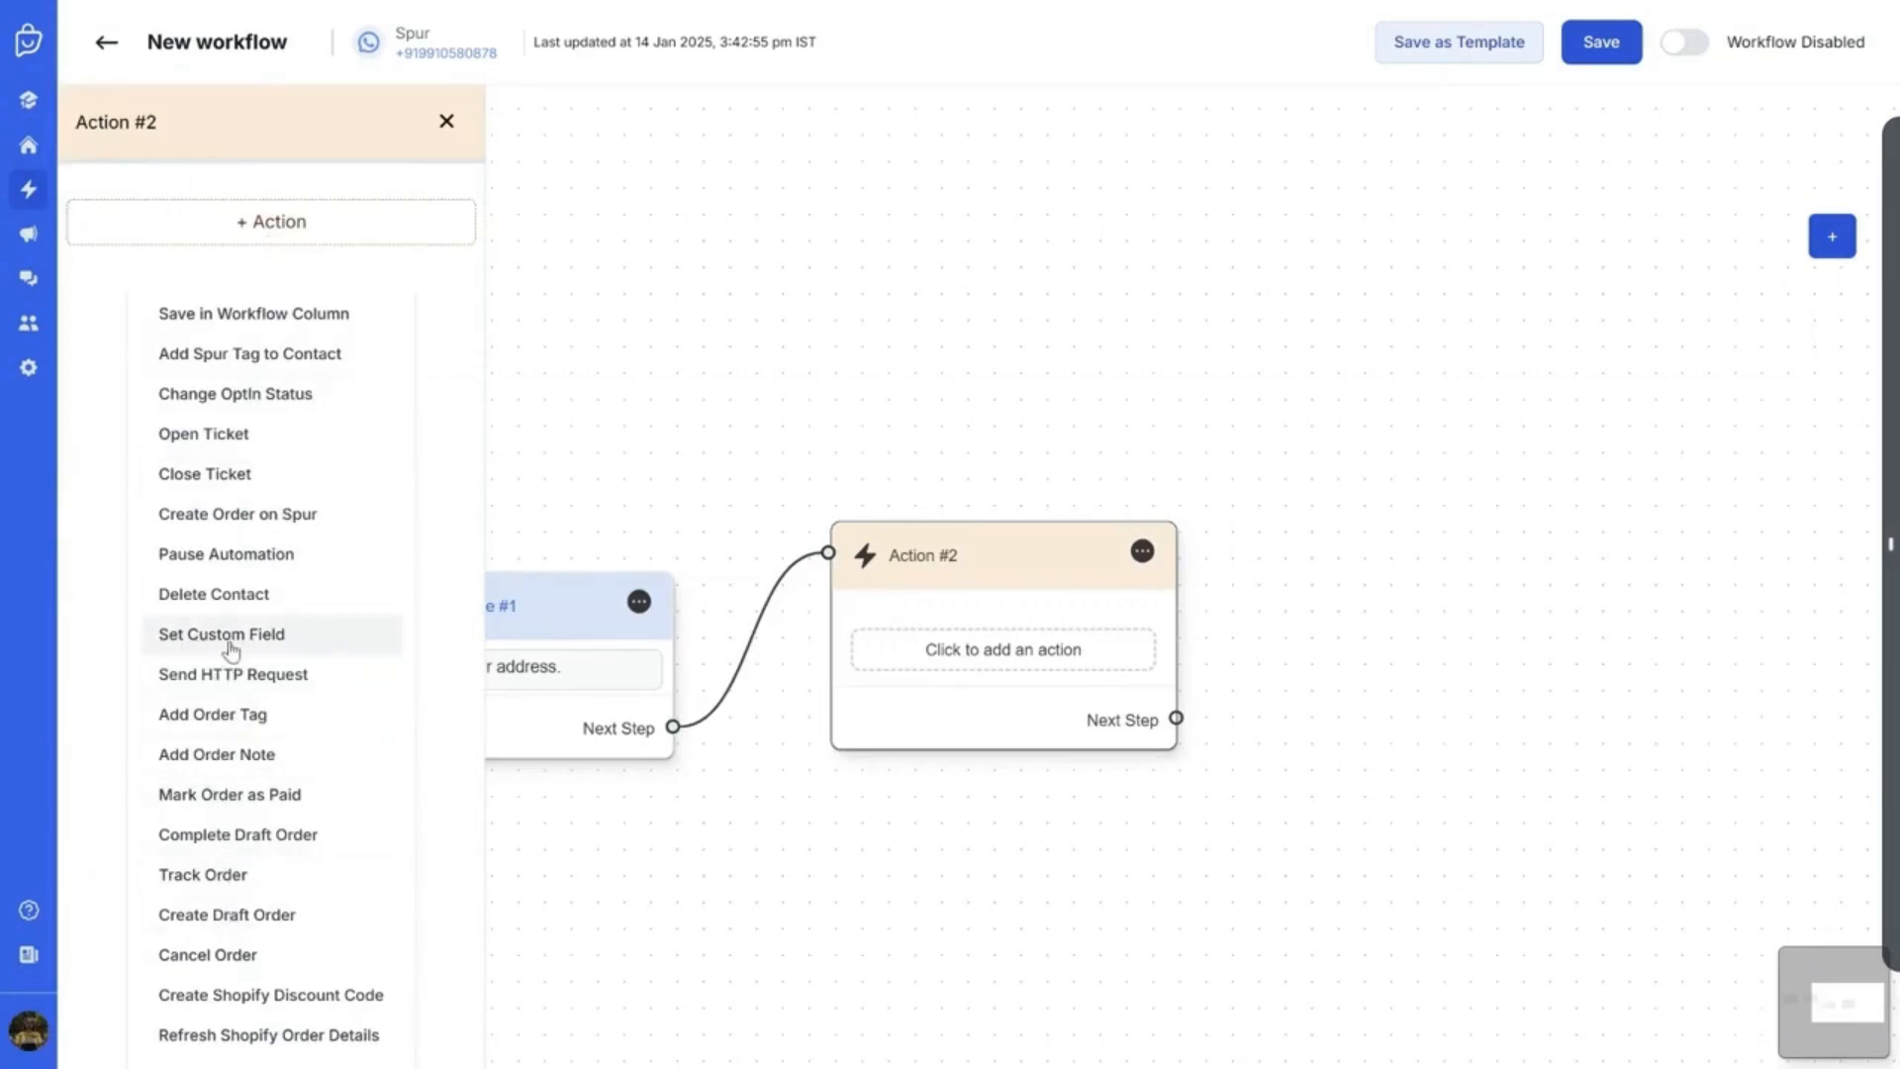
# Make Action #2 set the custom Address field to {{properties['Provided Address']}}
pyautogui.click(181, 653)
pyautogui.click(188, 267)
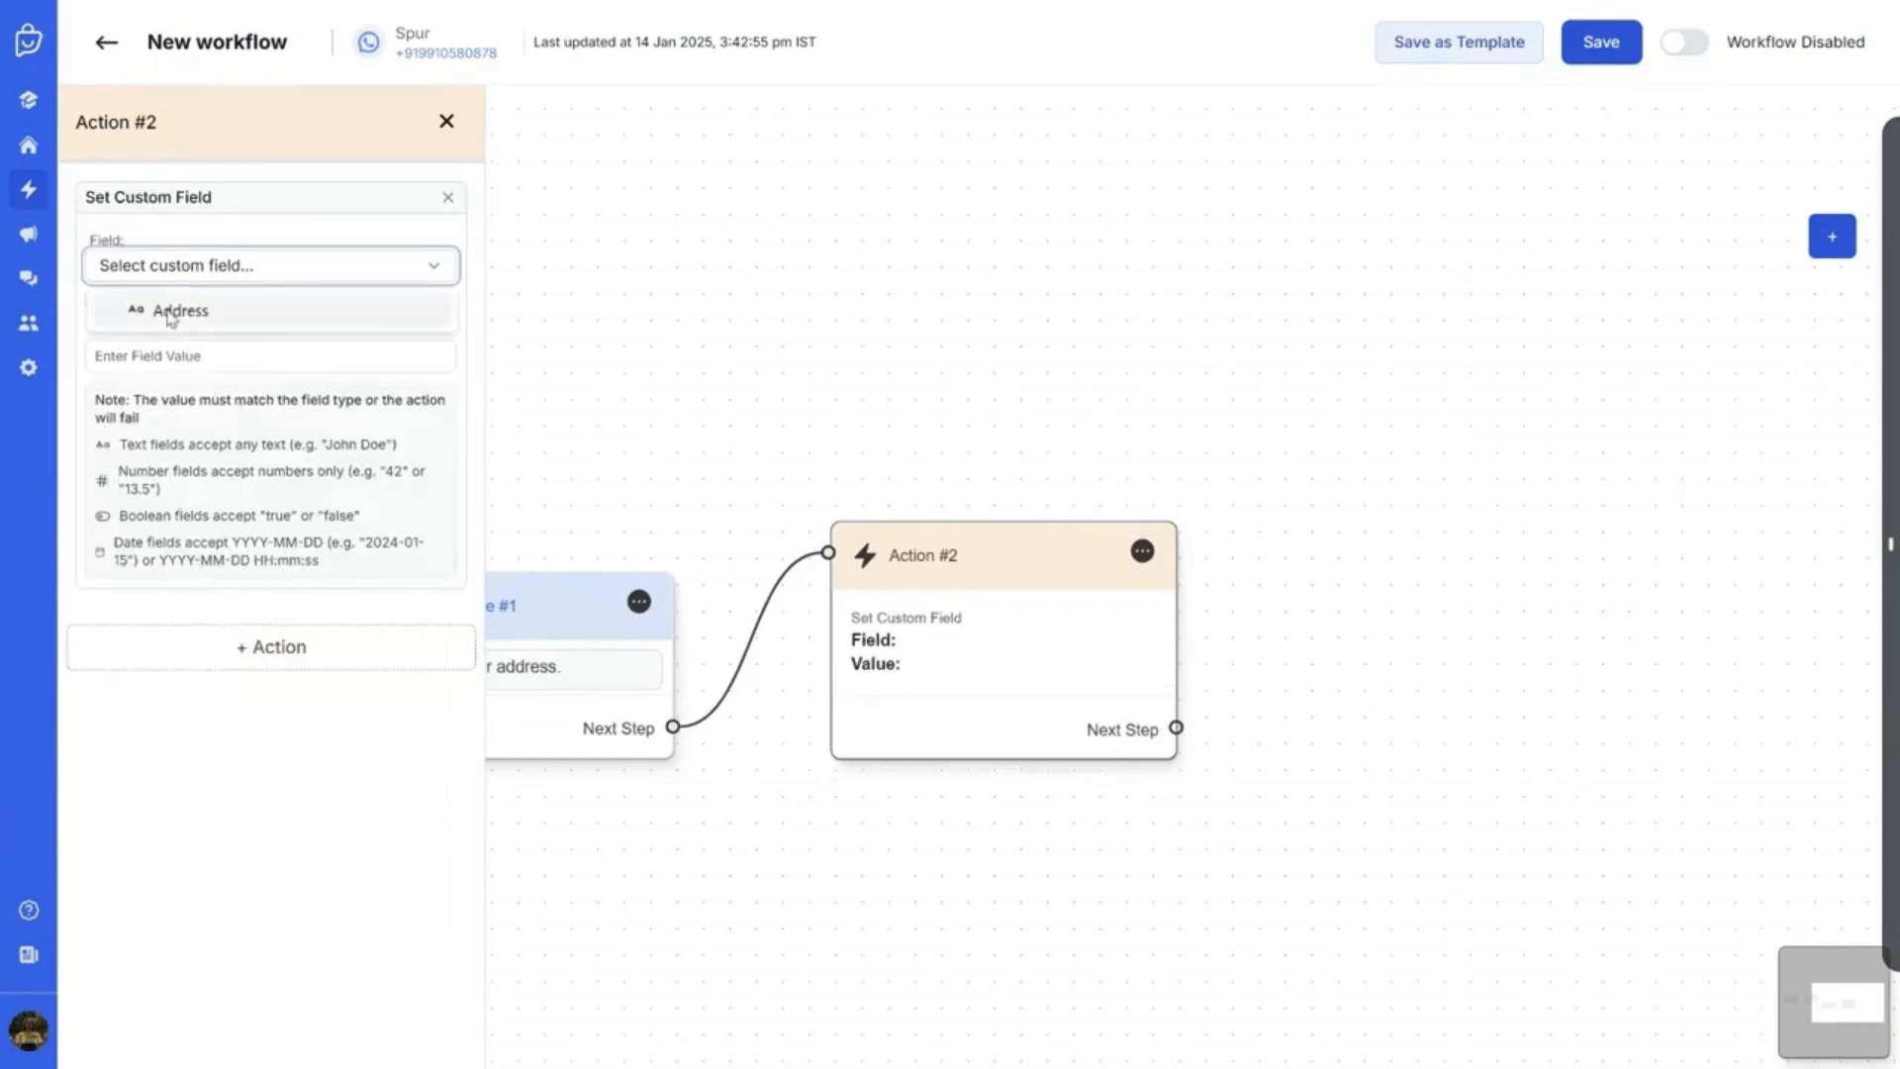
pyautogui.click(282, 313)
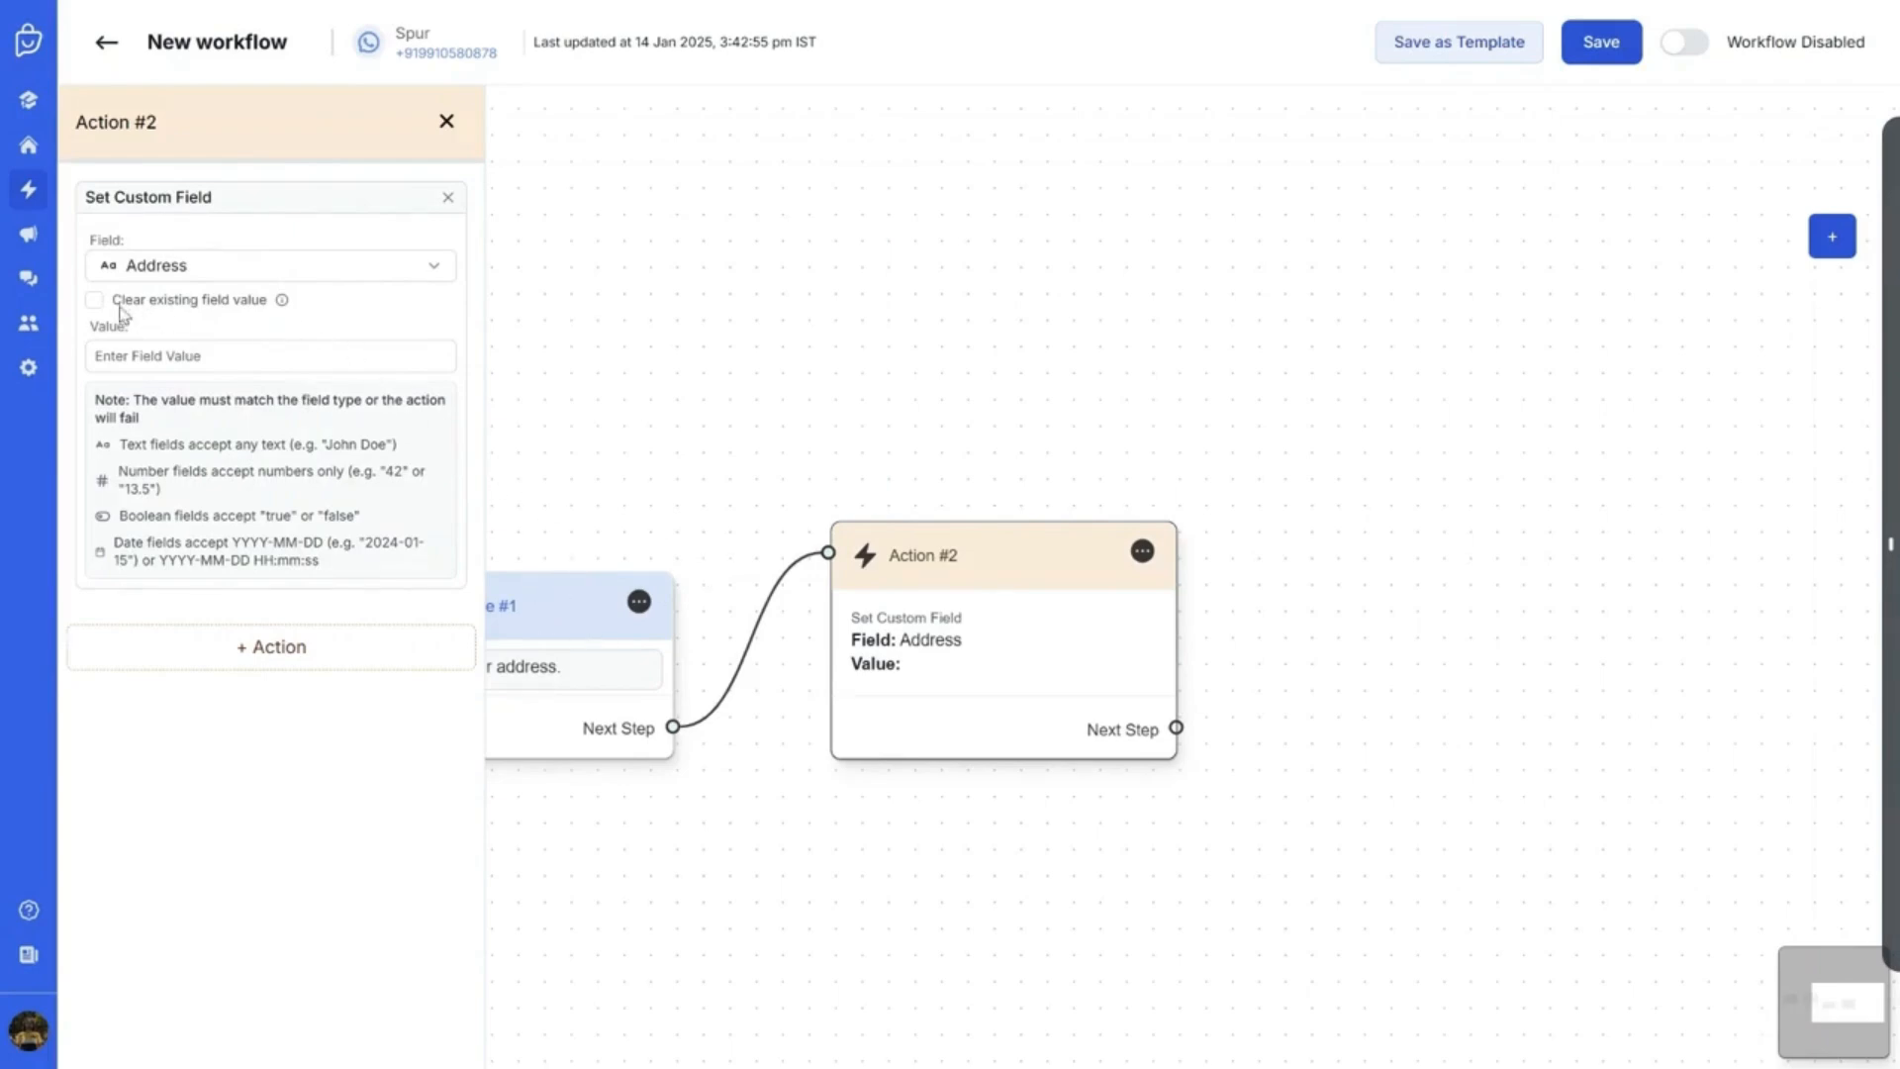
pyautogui.click(268, 355)
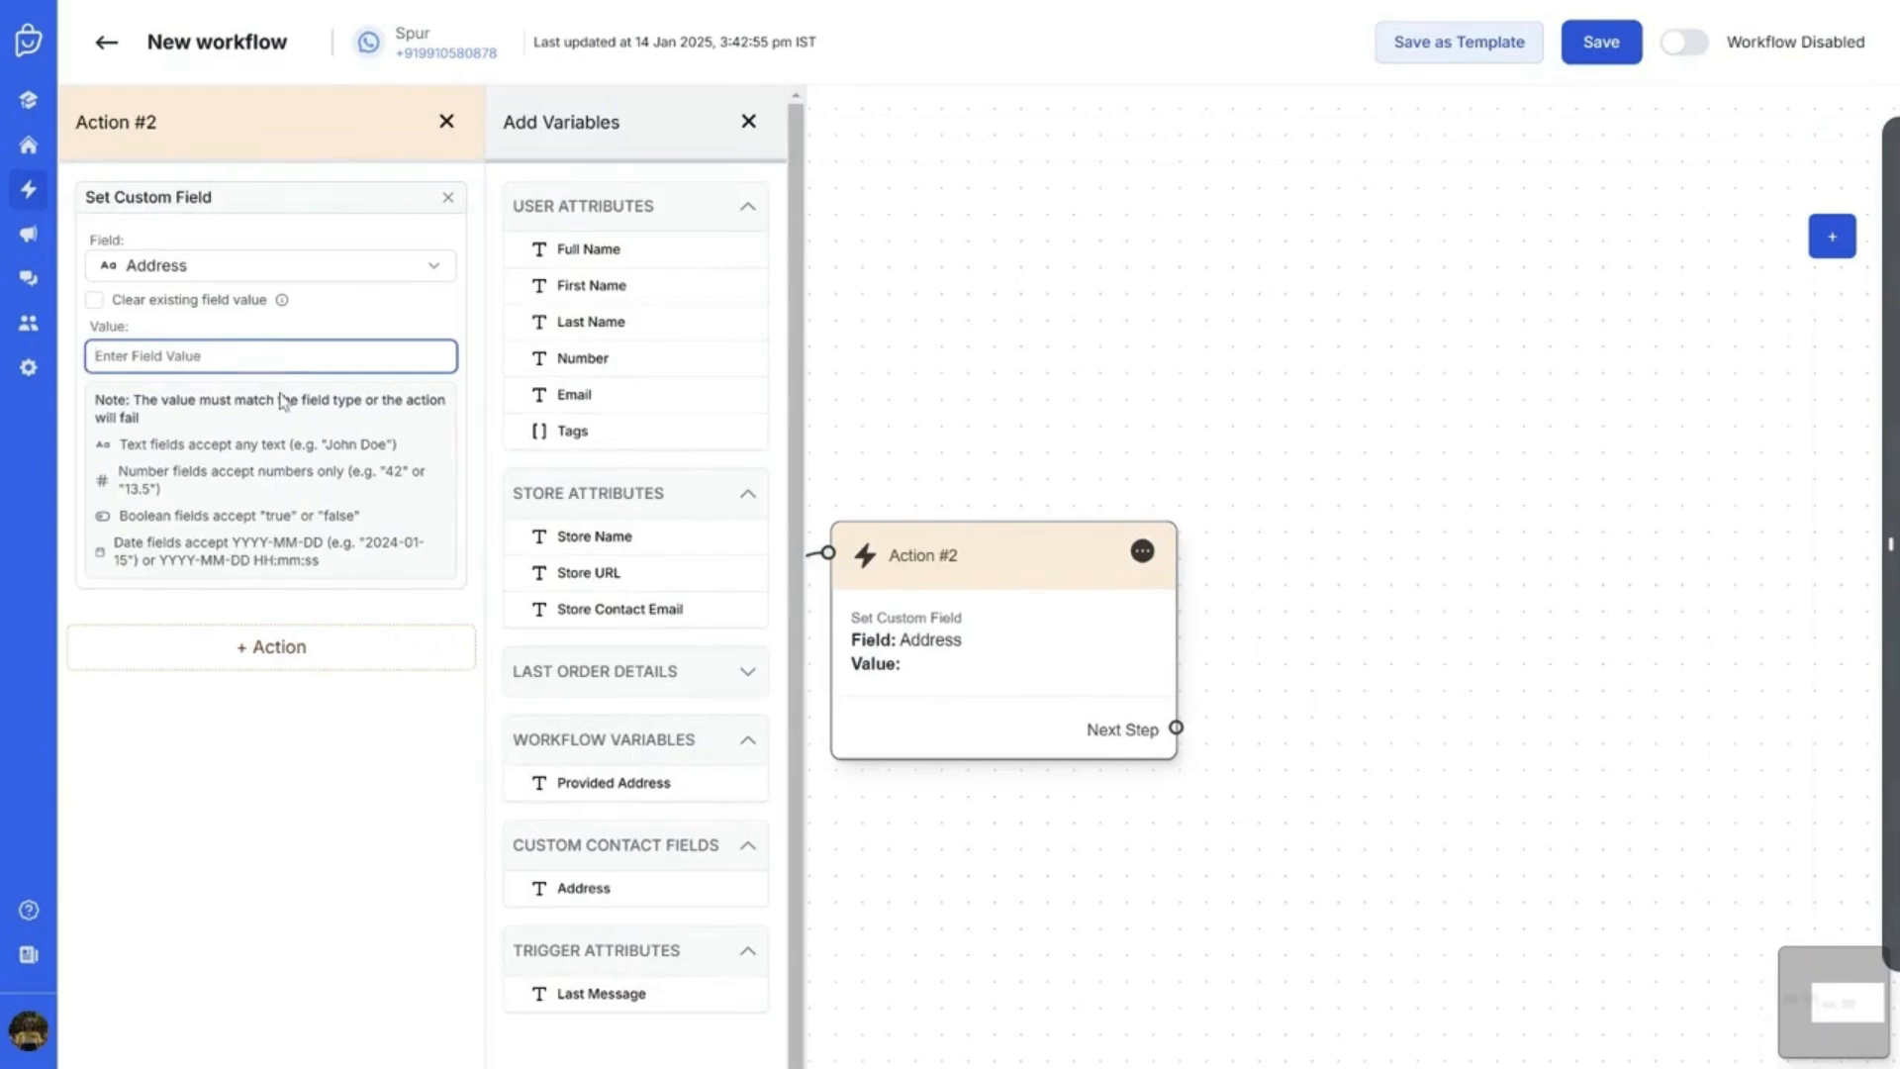
pyautogui.click(577, 787)
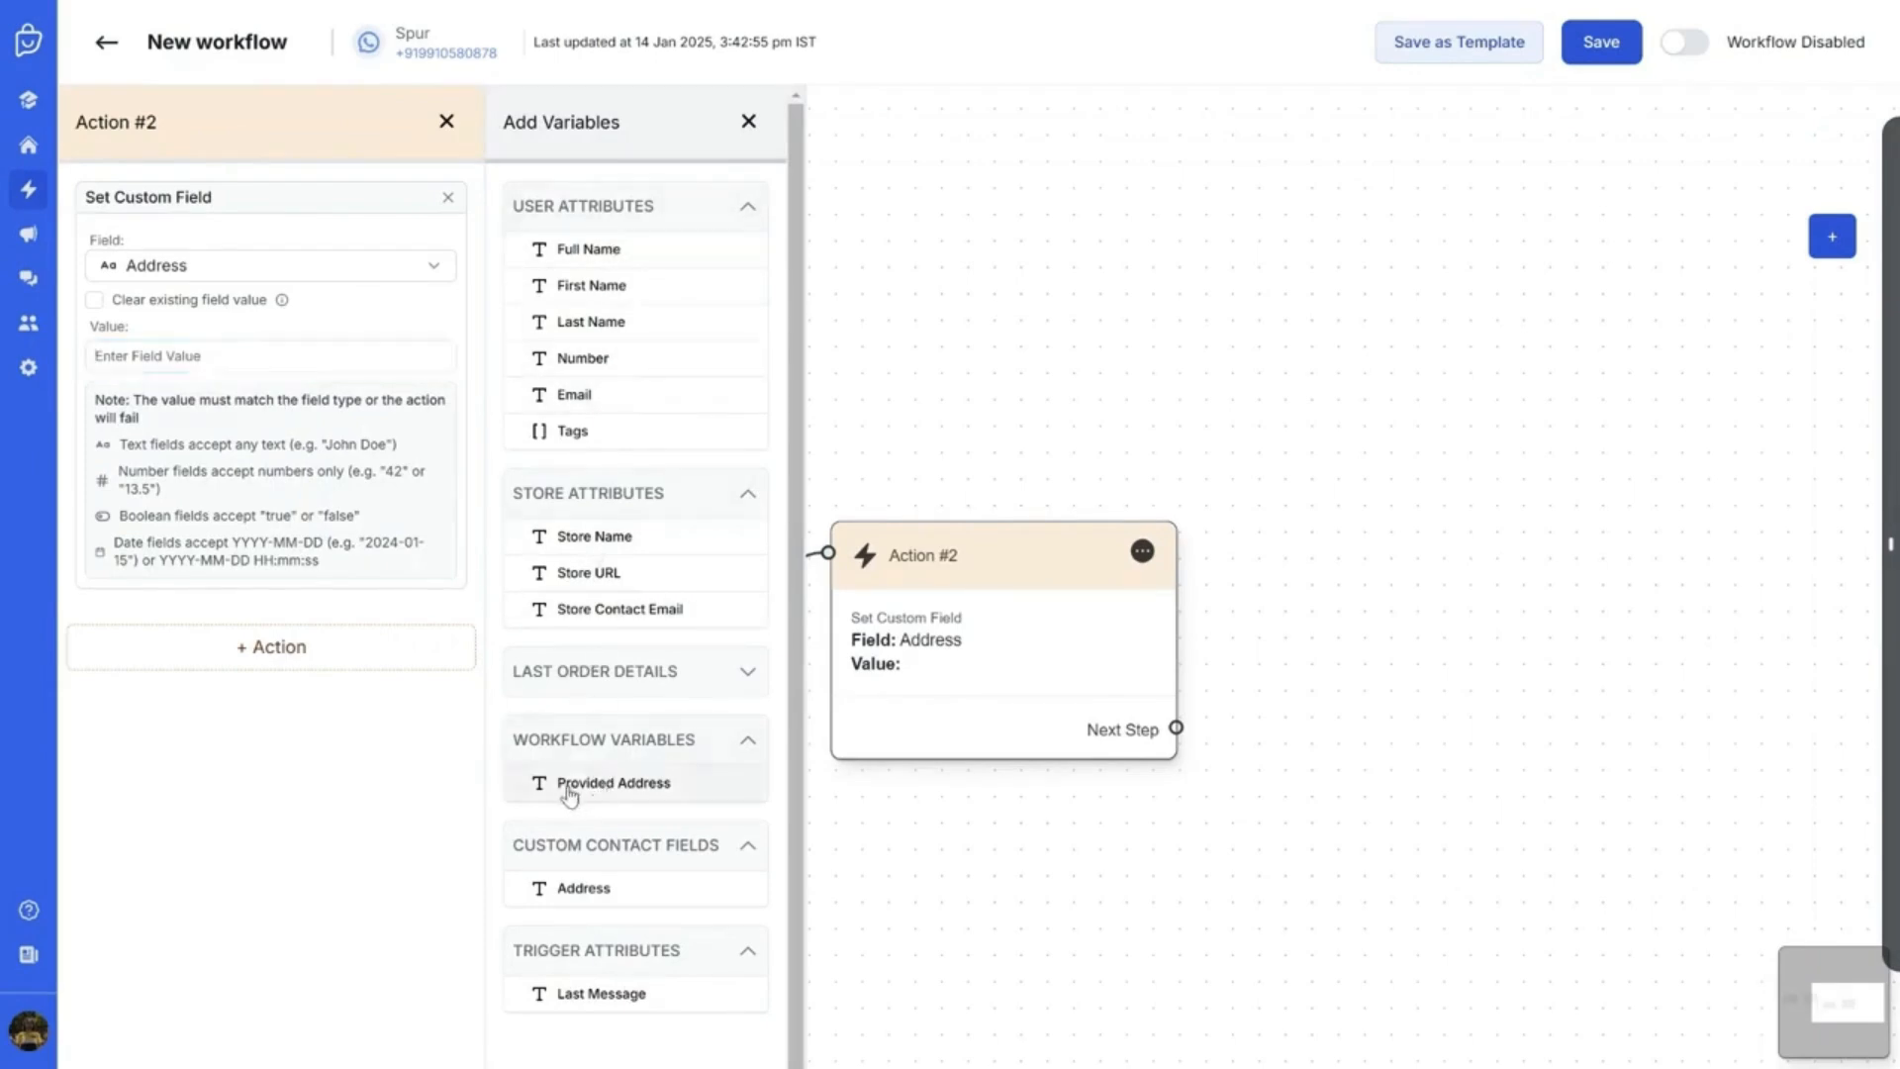
pyautogui.click(749, 120)
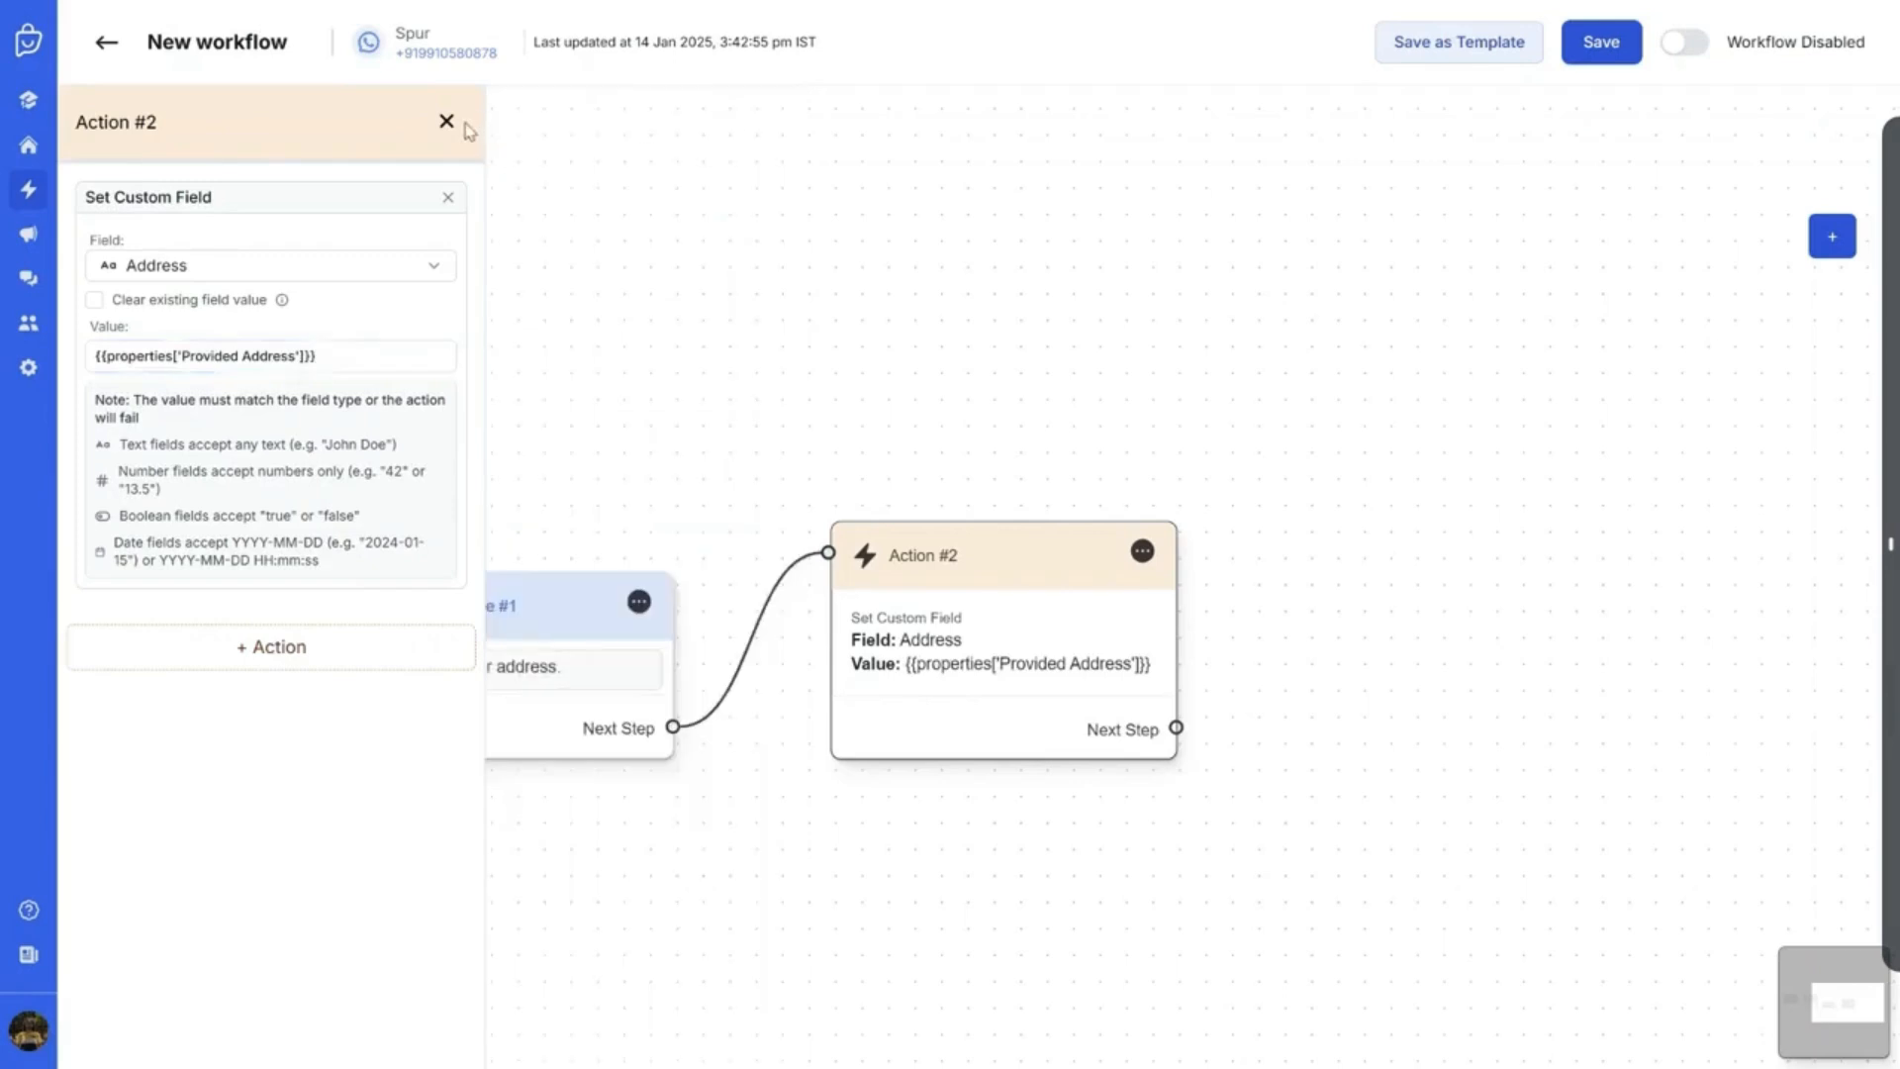
pyautogui.click(447, 121)
# Review the address message and Action #2 settings and shift Action #2 slightly lower
pyautogui.moveTo(610, 305); pyautogui.dragTo(1010, 314)
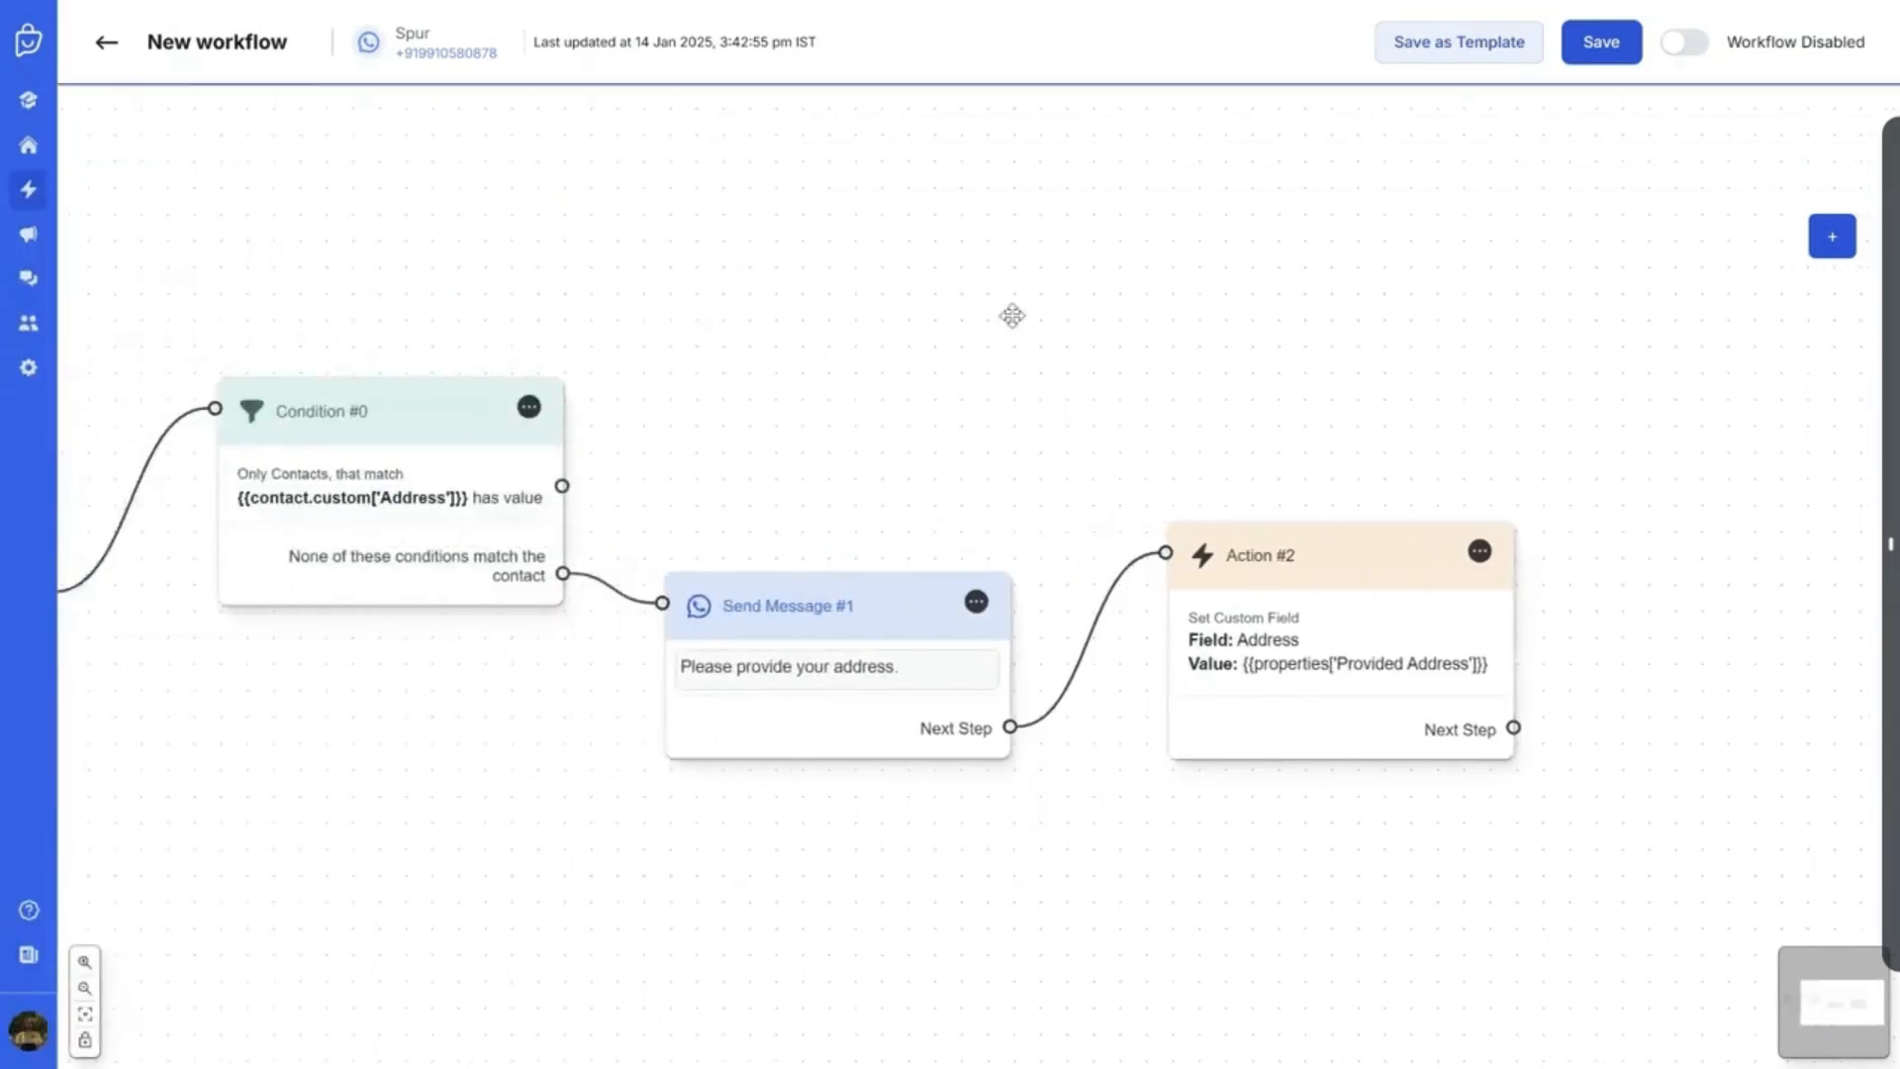
pyautogui.click(874, 671)
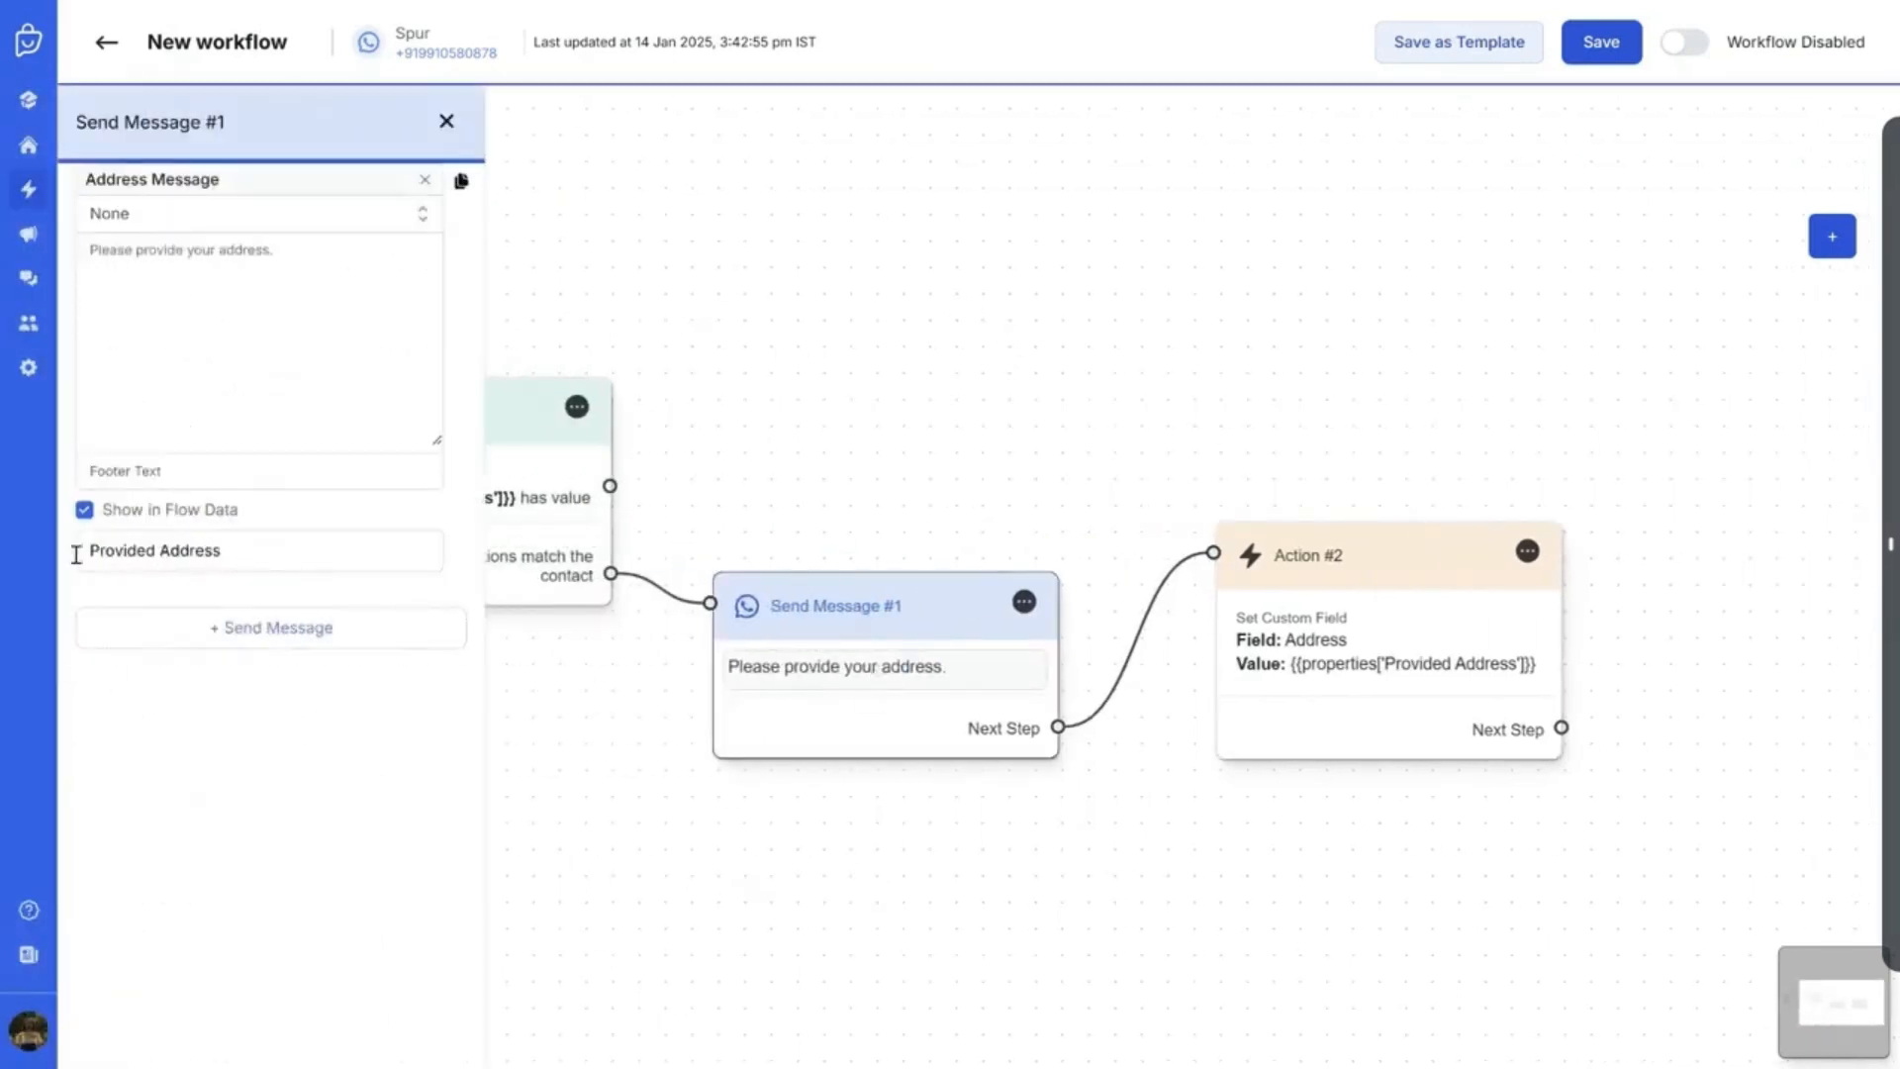
pyautogui.click(447, 121)
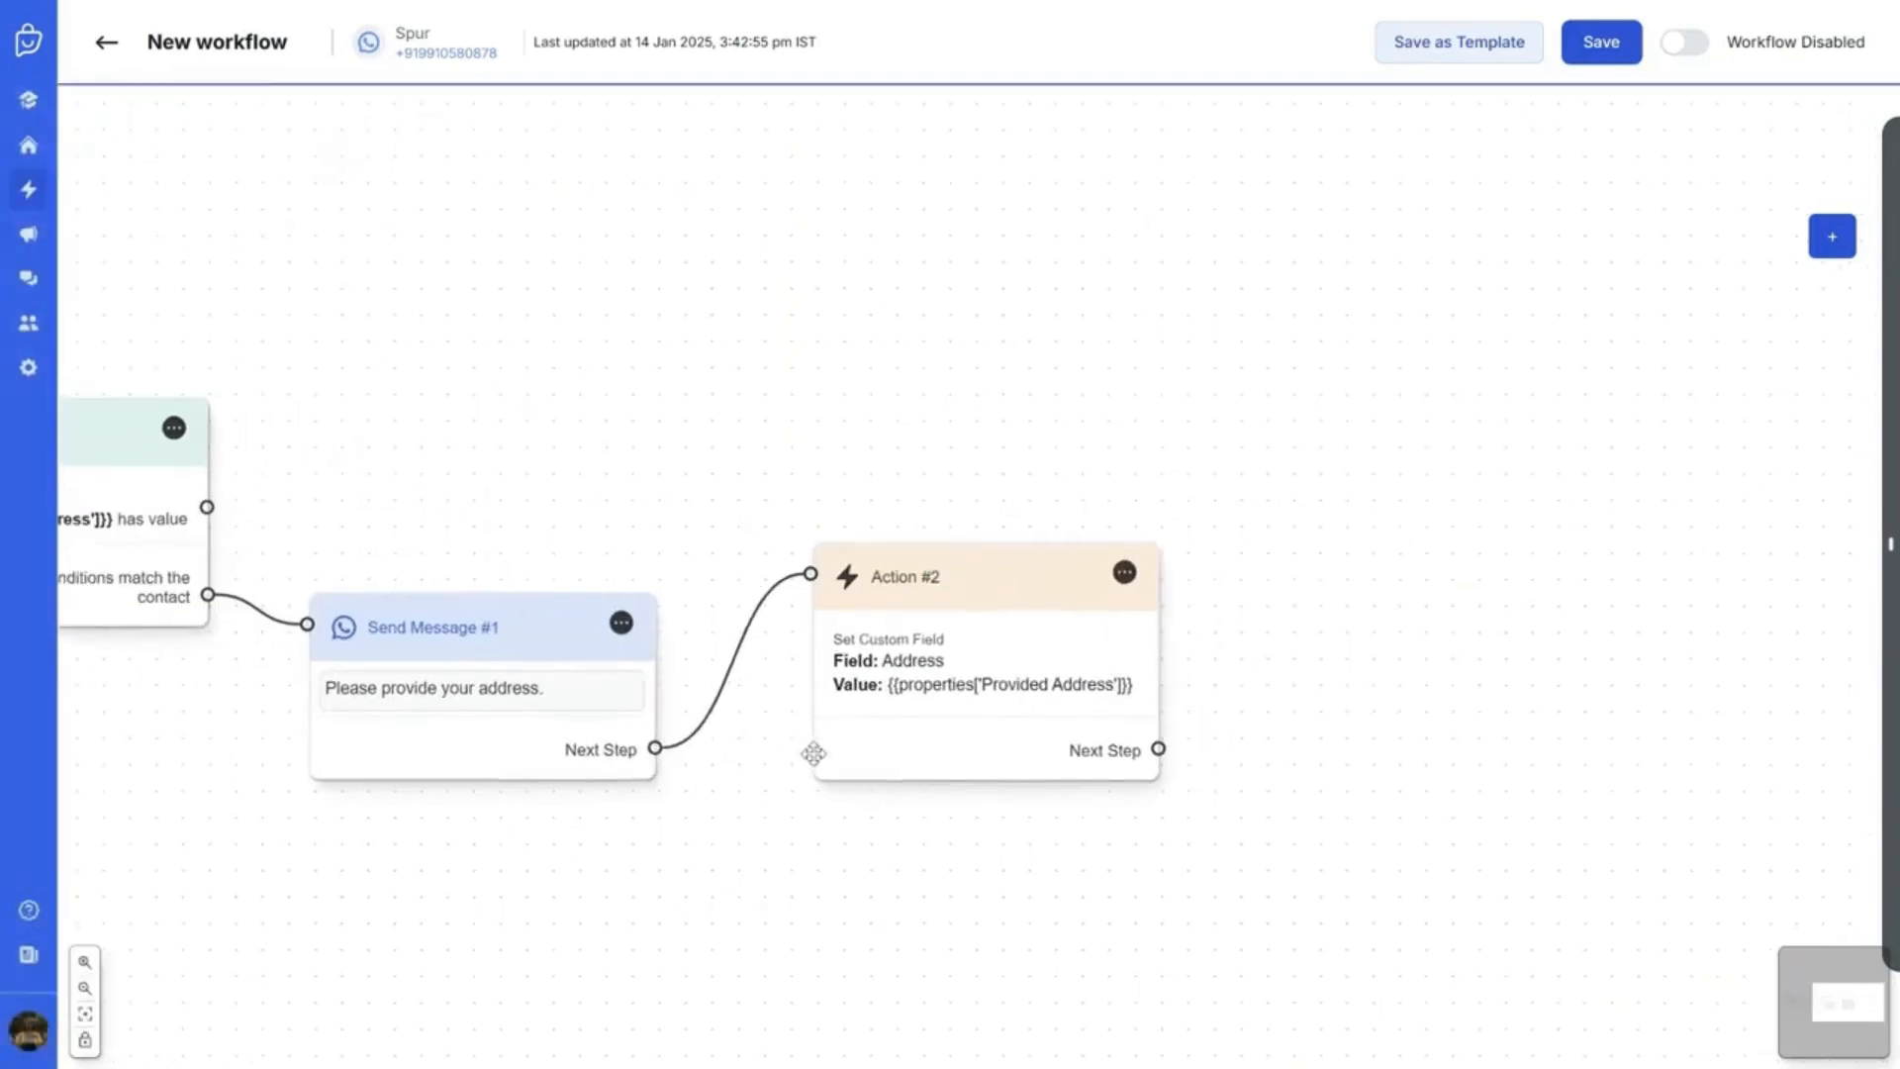
pyautogui.click(924, 679)
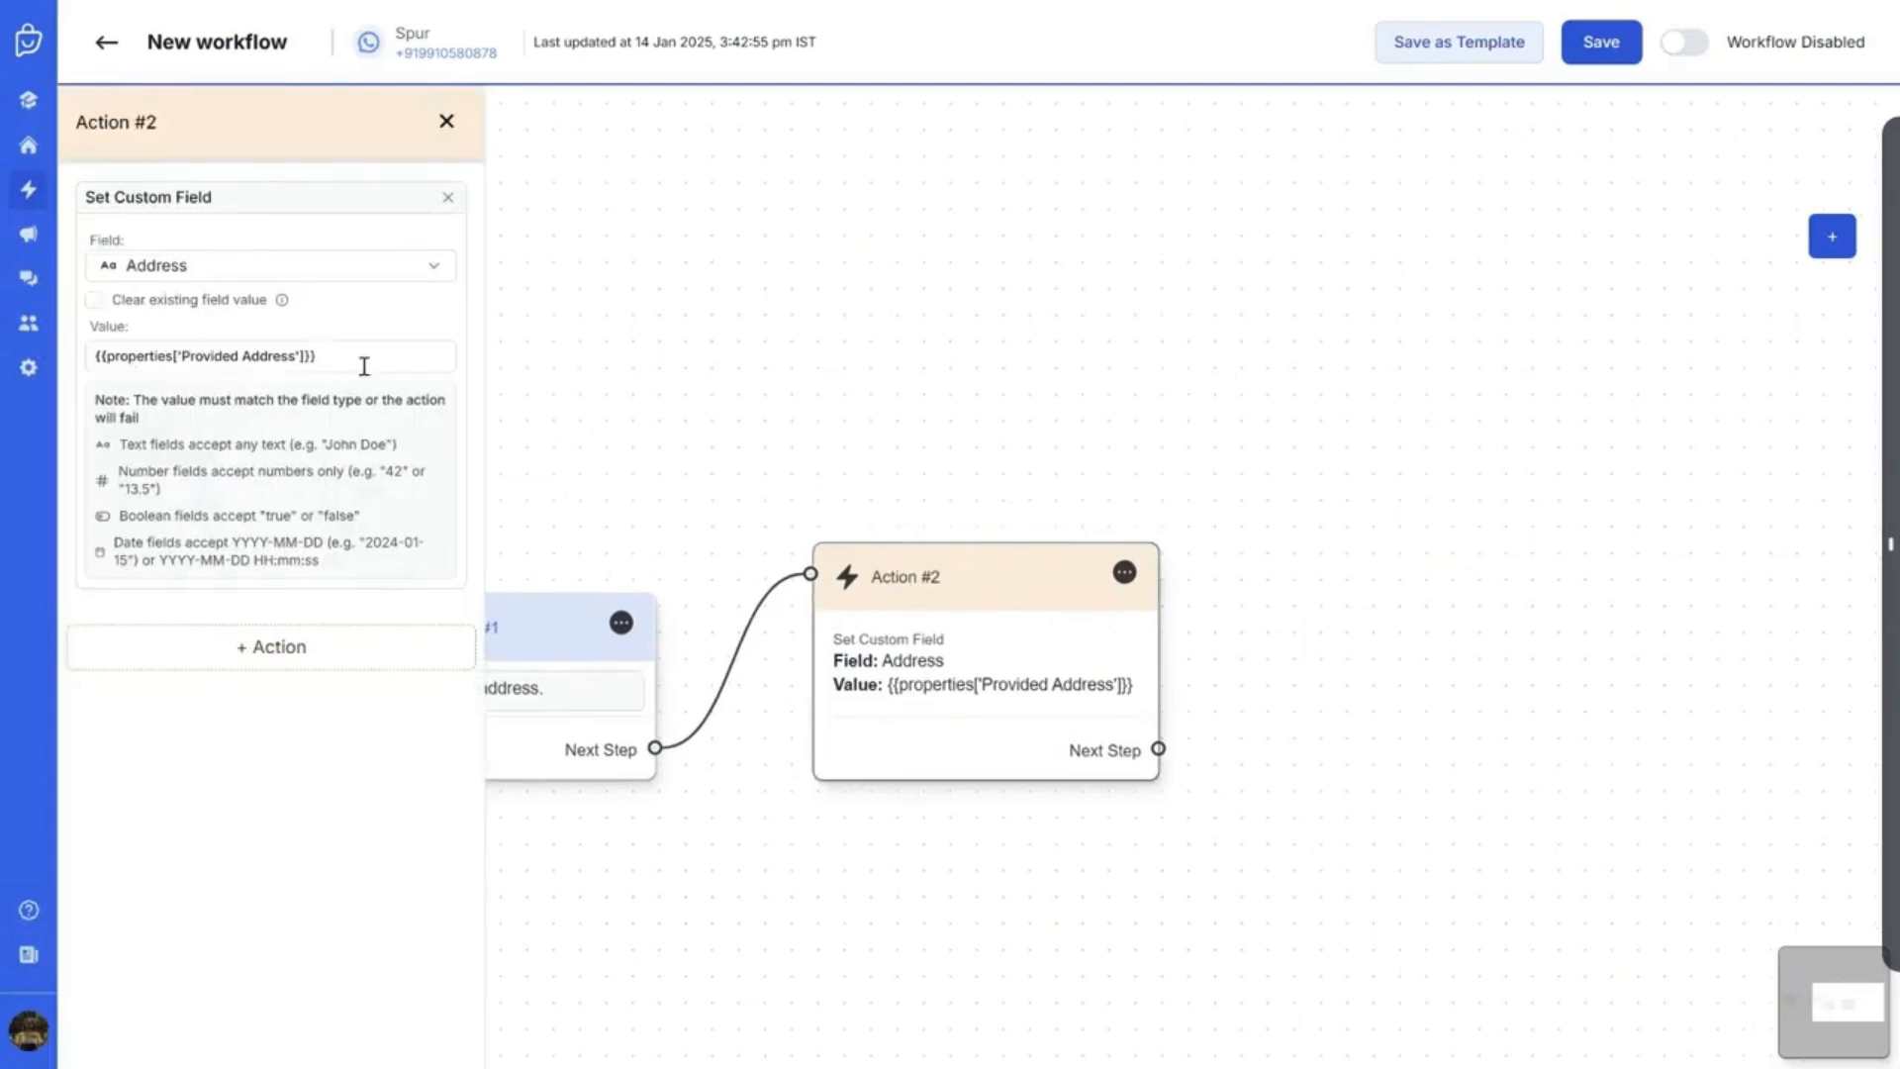
pyautogui.click(446, 121)
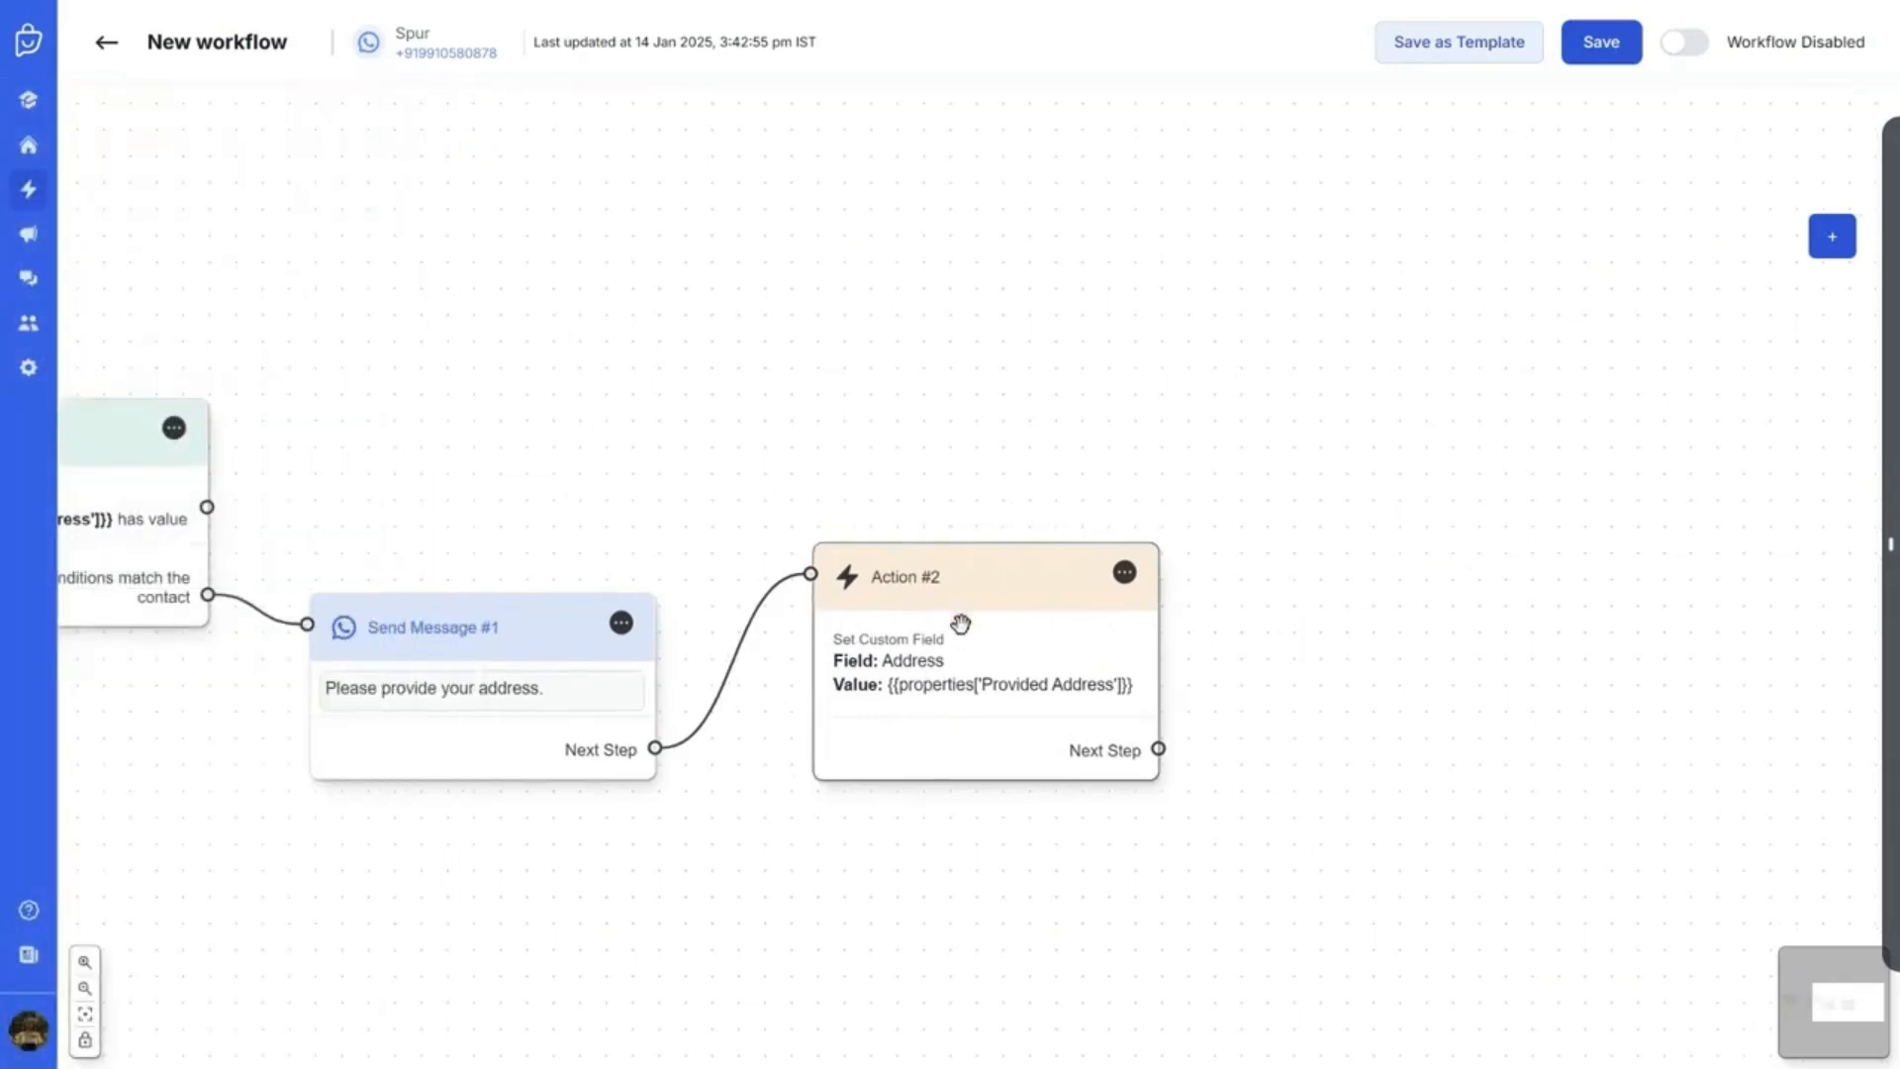
pyautogui.moveTo(958, 623); pyautogui.dragTo(958, 649)
pyautogui.click(1829, 248)
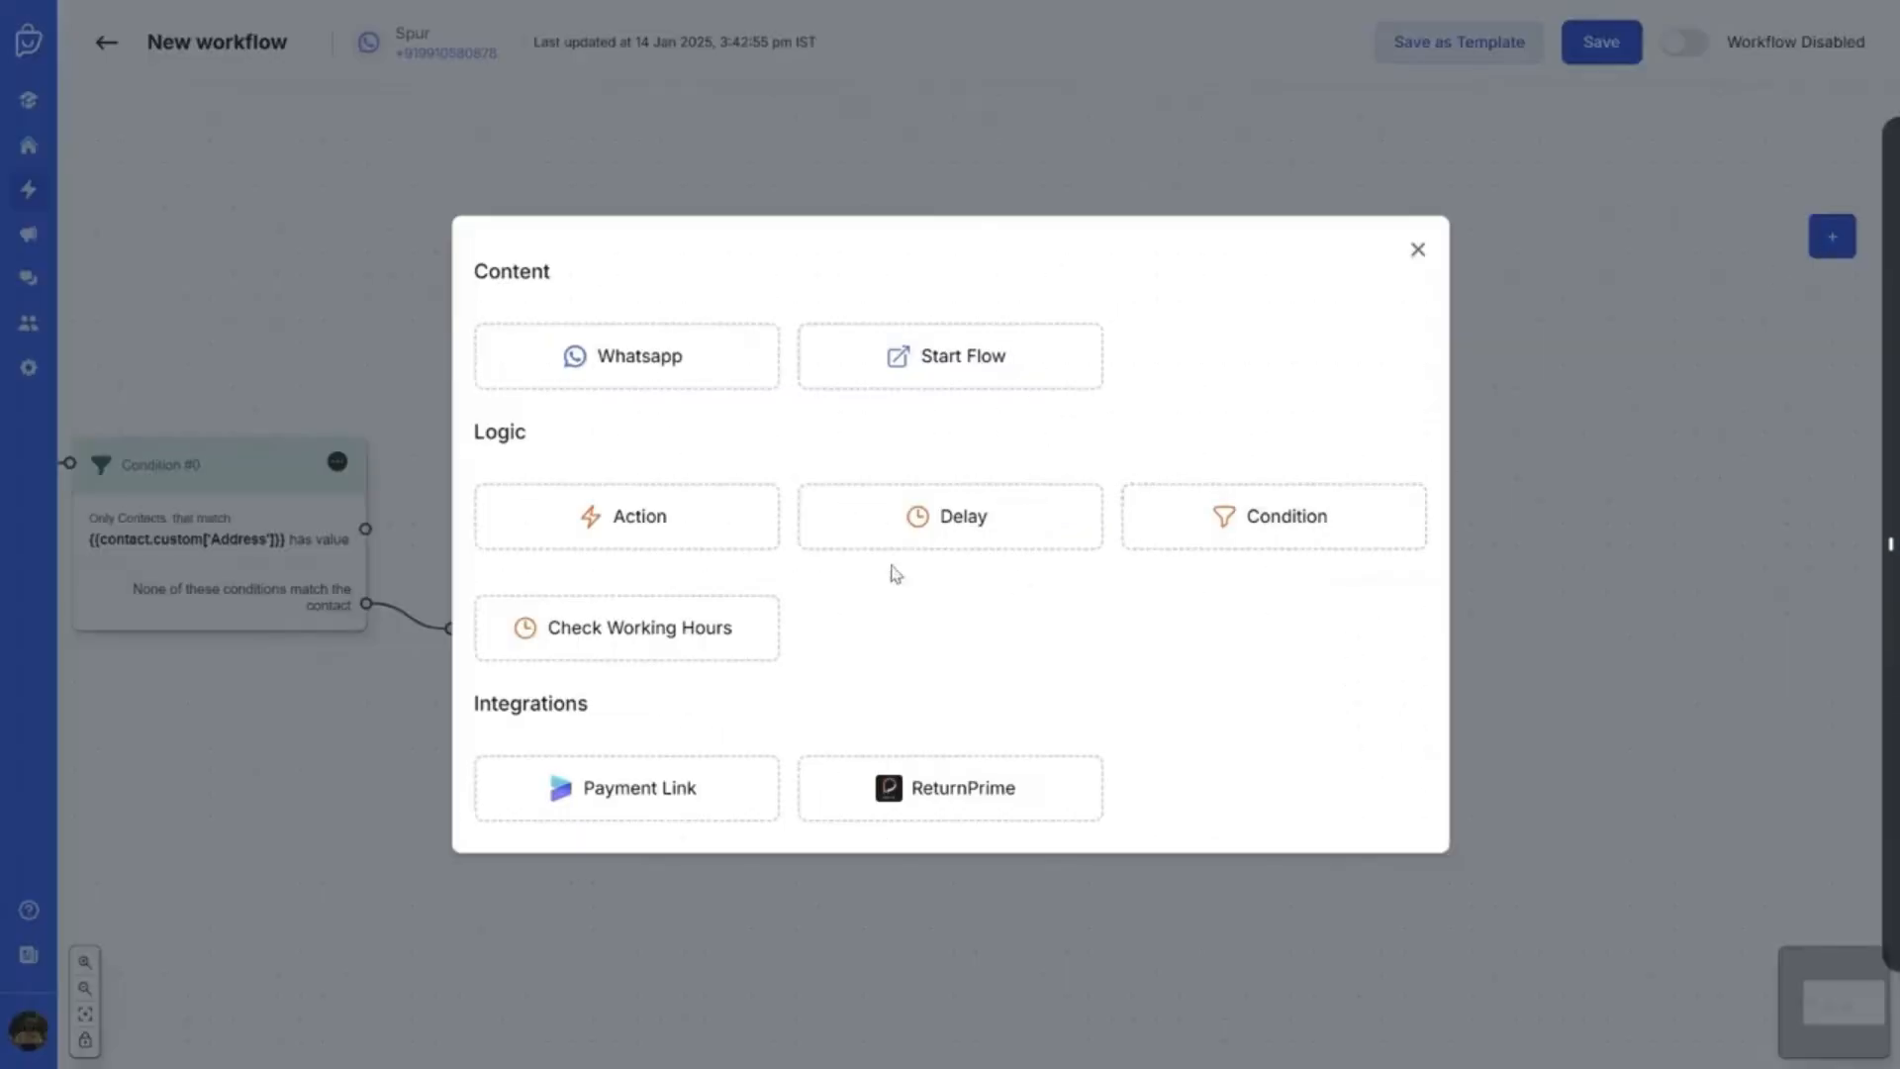
# Add a WhatsApp Send Message #3 step connected after Action #2
pyautogui.click(691, 368)
pyautogui.moveTo(1026, 569); pyautogui.dragTo(1429, 579)
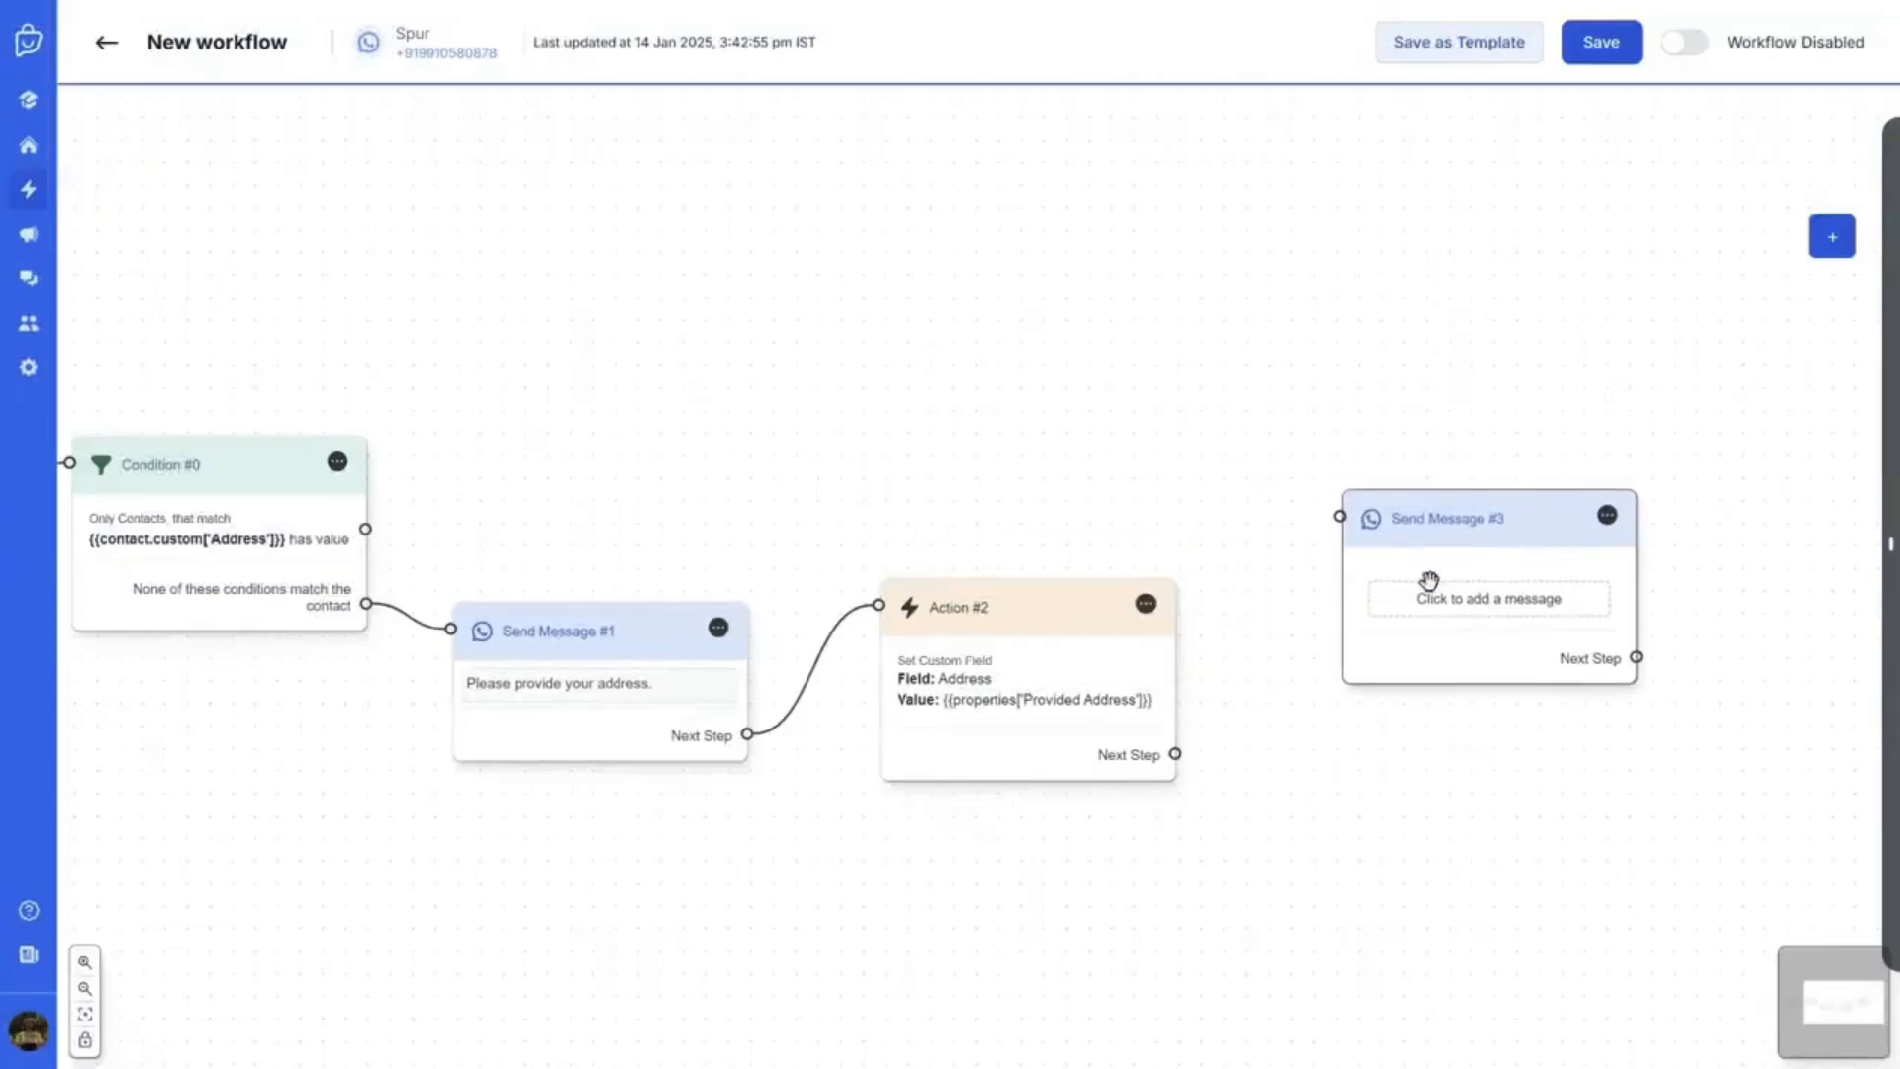
pyautogui.moveTo(1174, 754); pyautogui.dragTo(1340, 516)
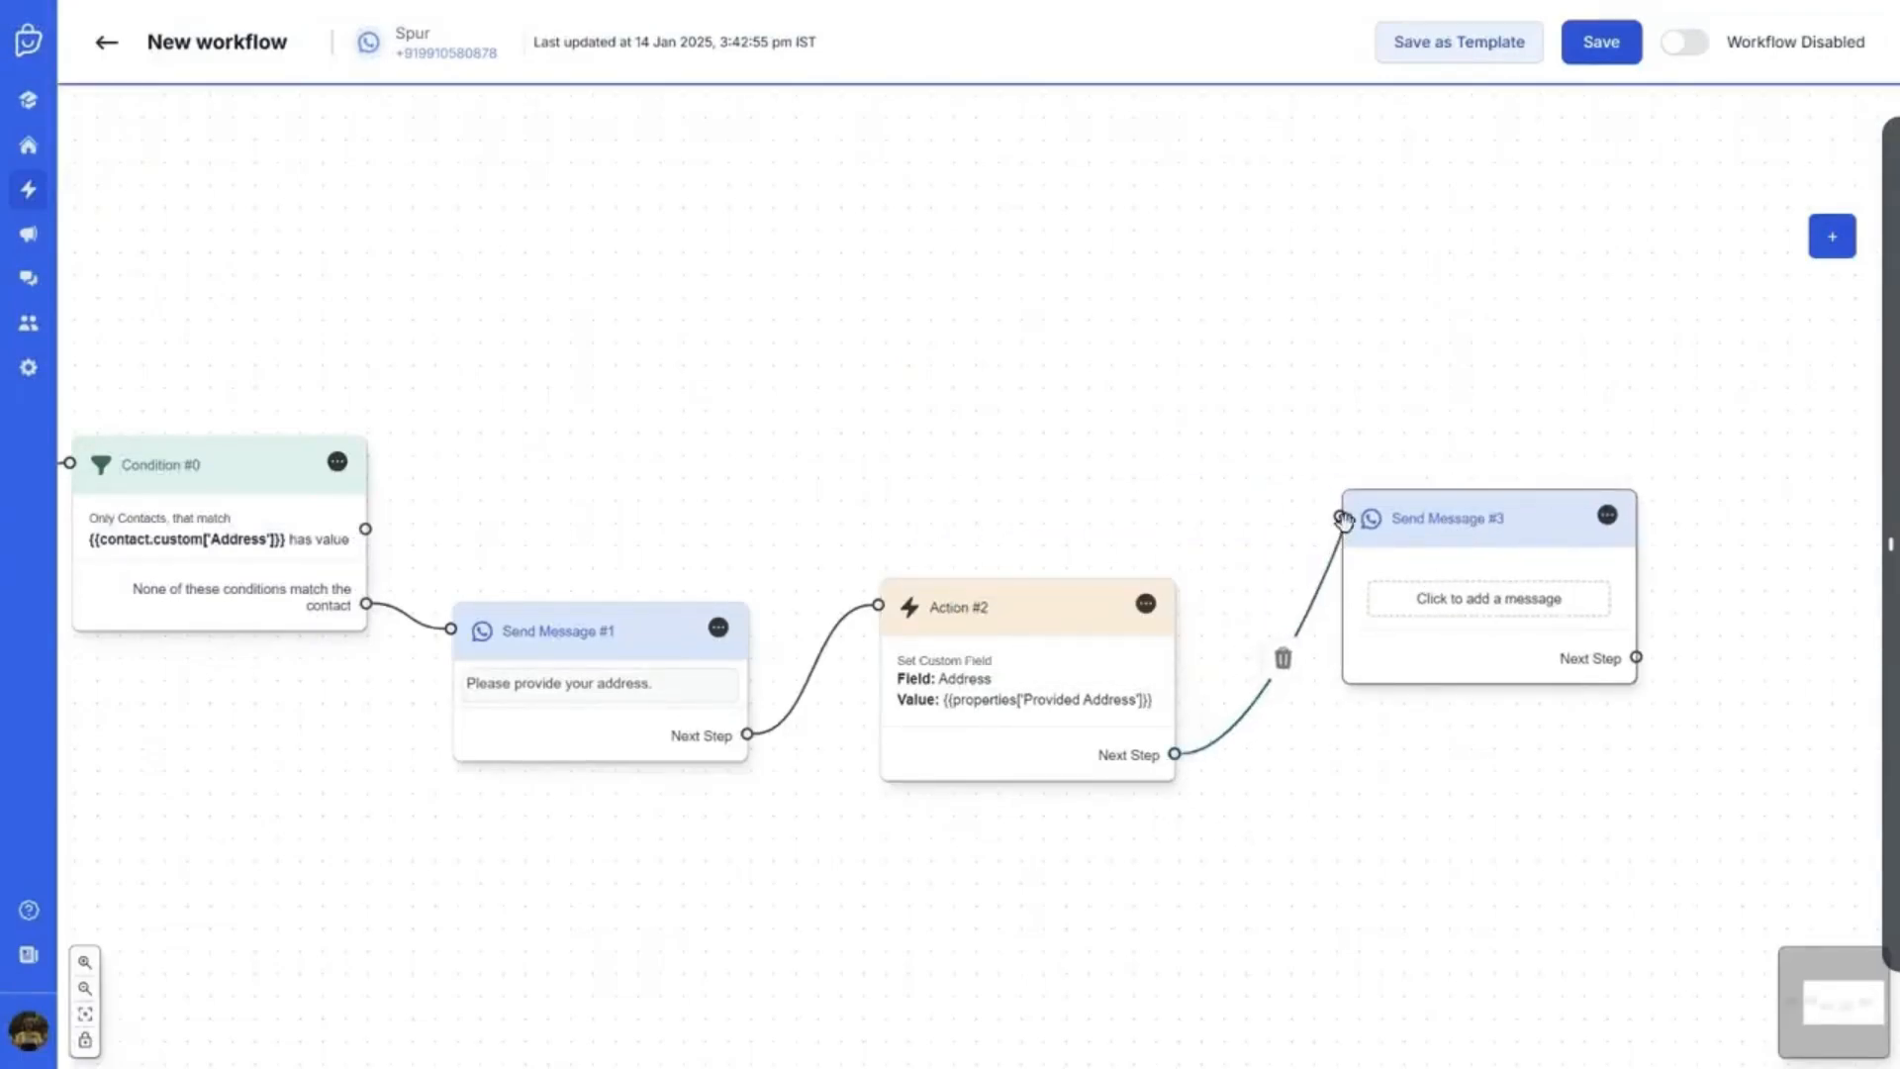
pyautogui.click(1423, 611)
# Make Send Message #3 a text-with-buttons message reading 'Please Select a Time Slot'
pyautogui.click(203, 236)
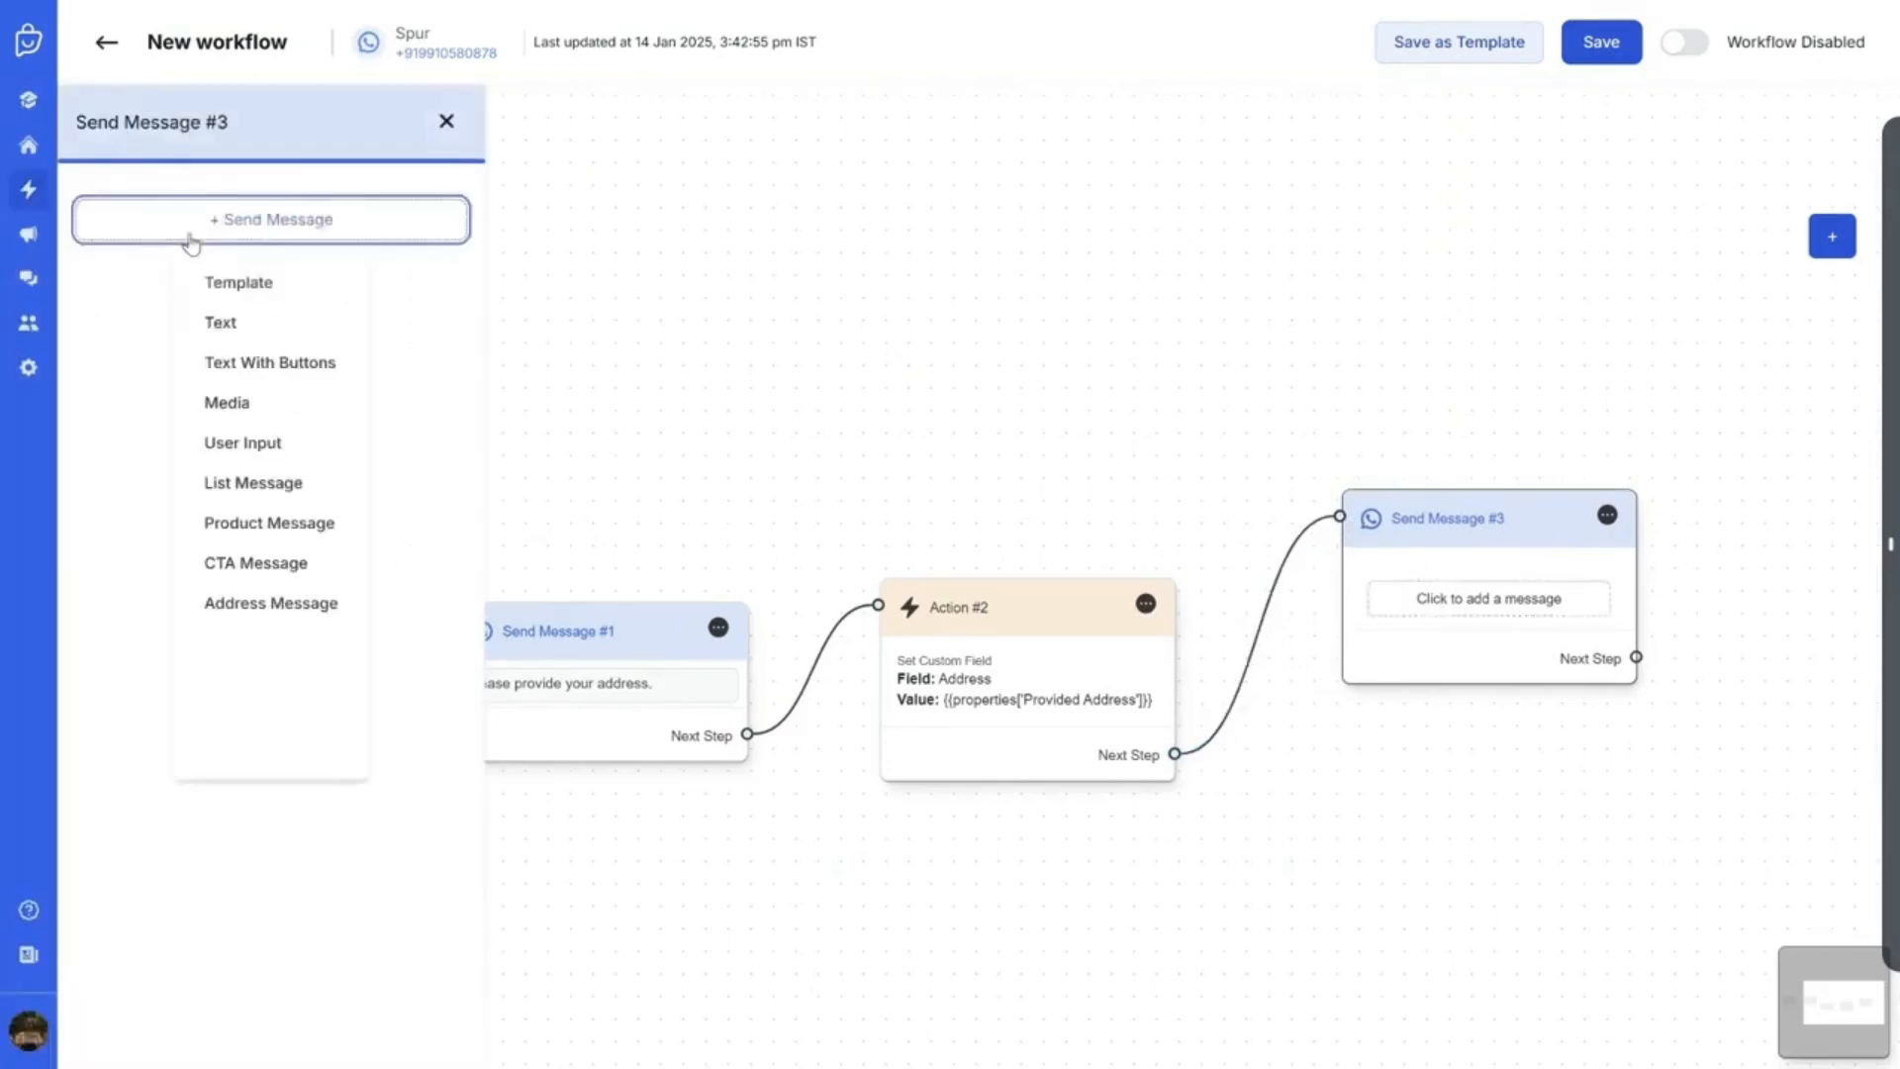
pyautogui.click(253, 366)
pyautogui.click(273, 297)
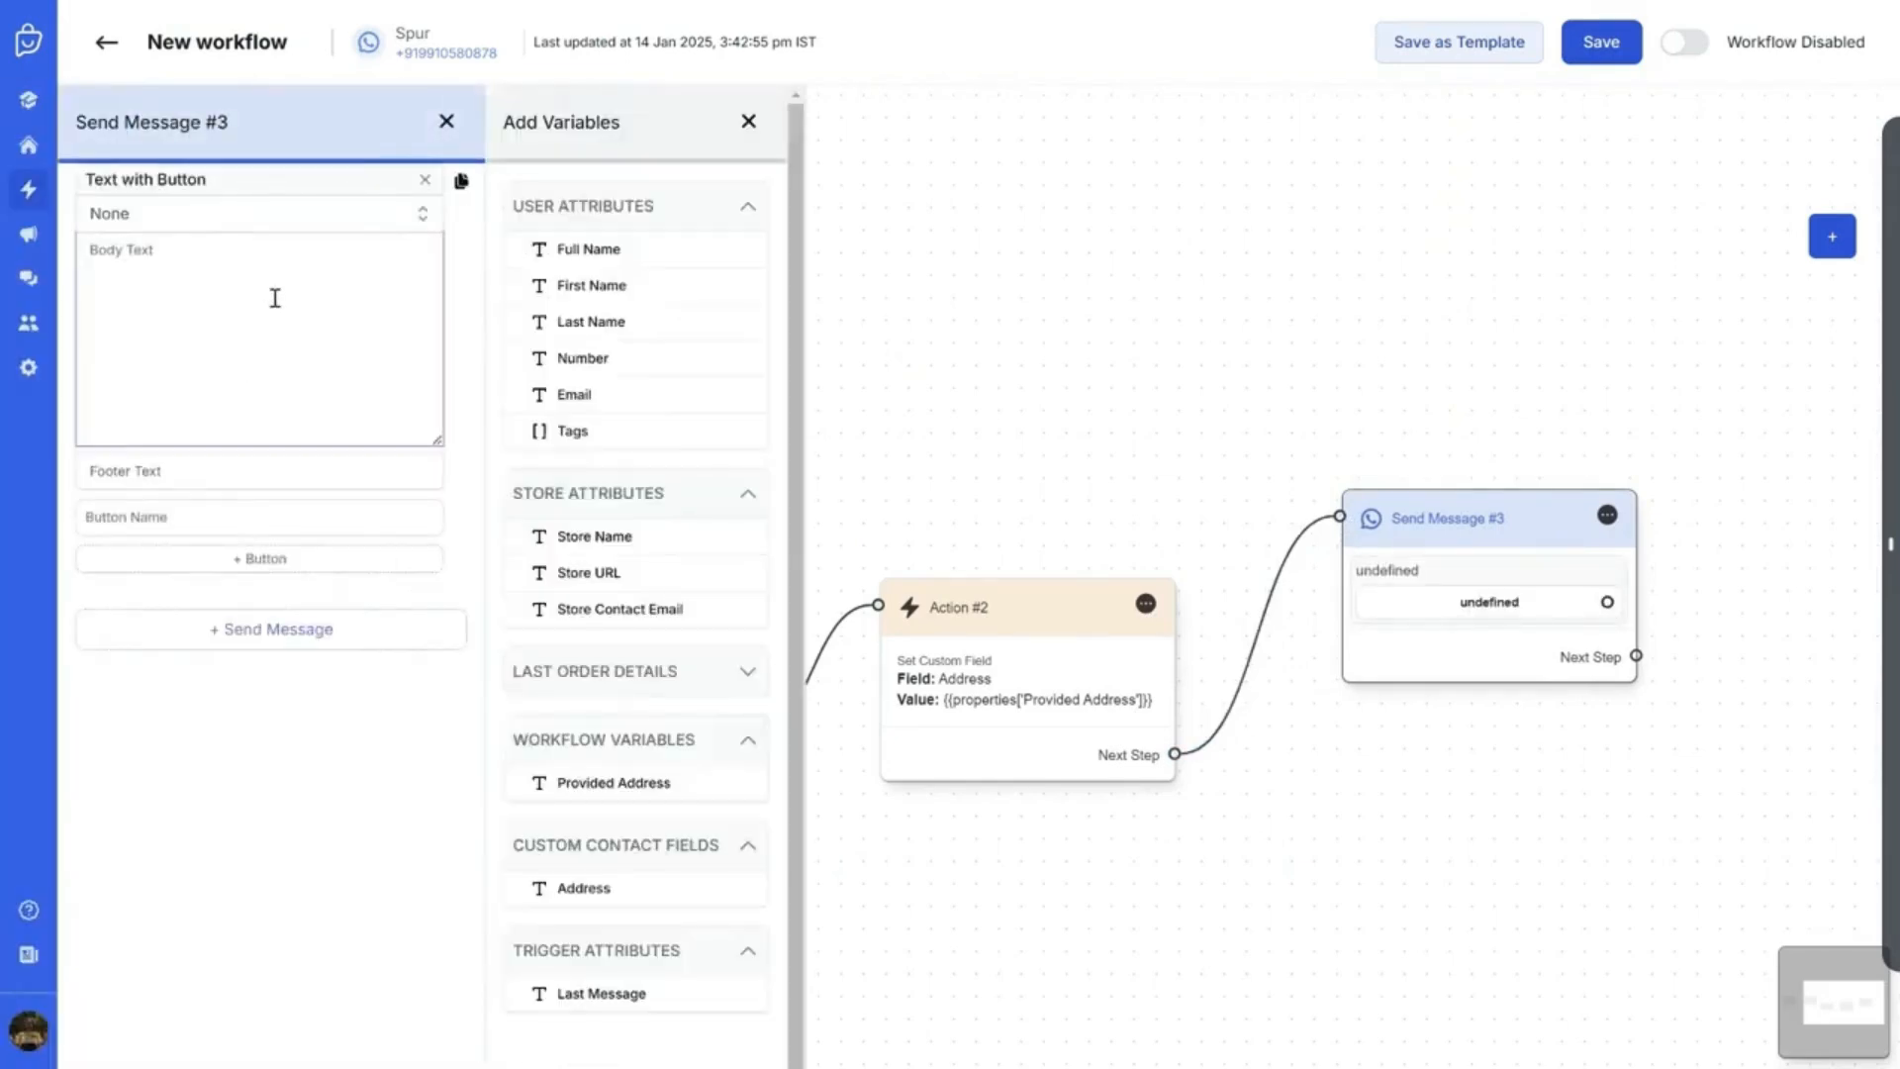
pyautogui.write('Please Select a Time Slot')
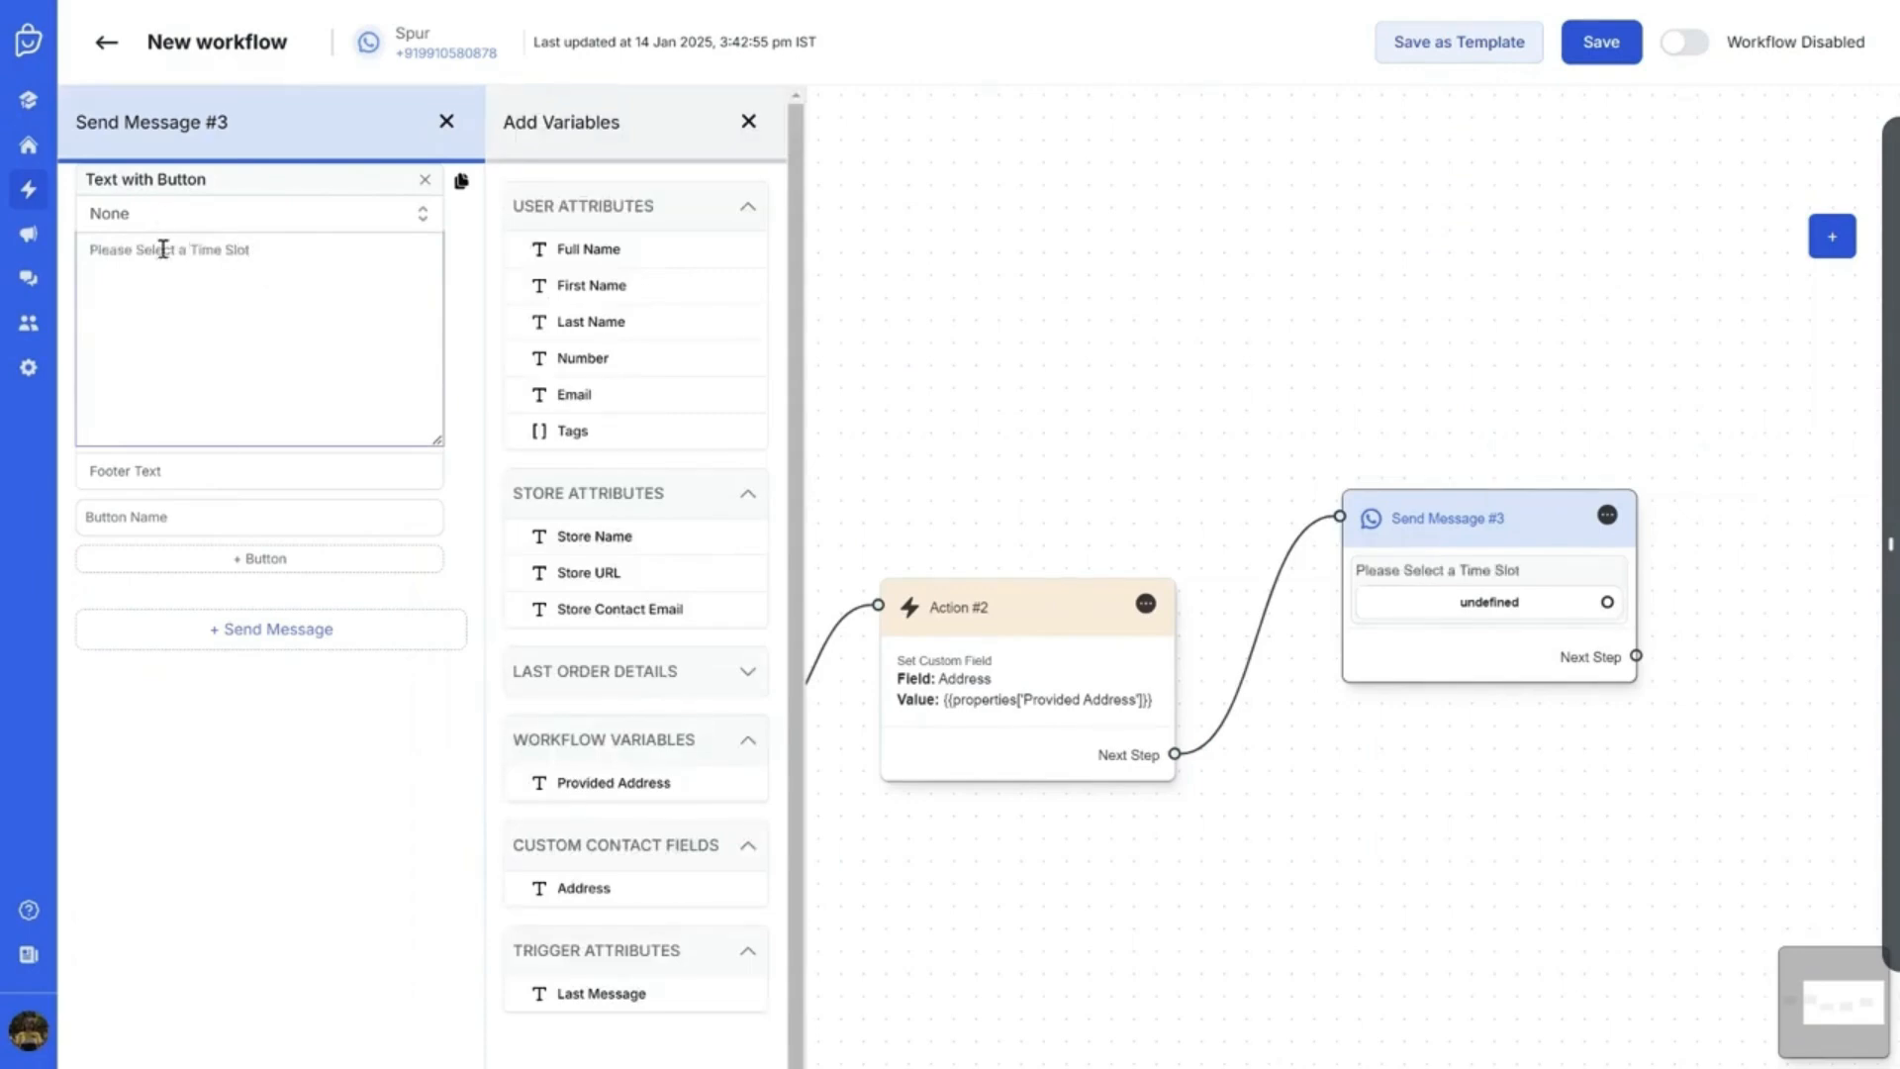
# Add three reply buttons labelled Slot 1, Slot 2 and Slot 3
pyautogui.click(195, 524)
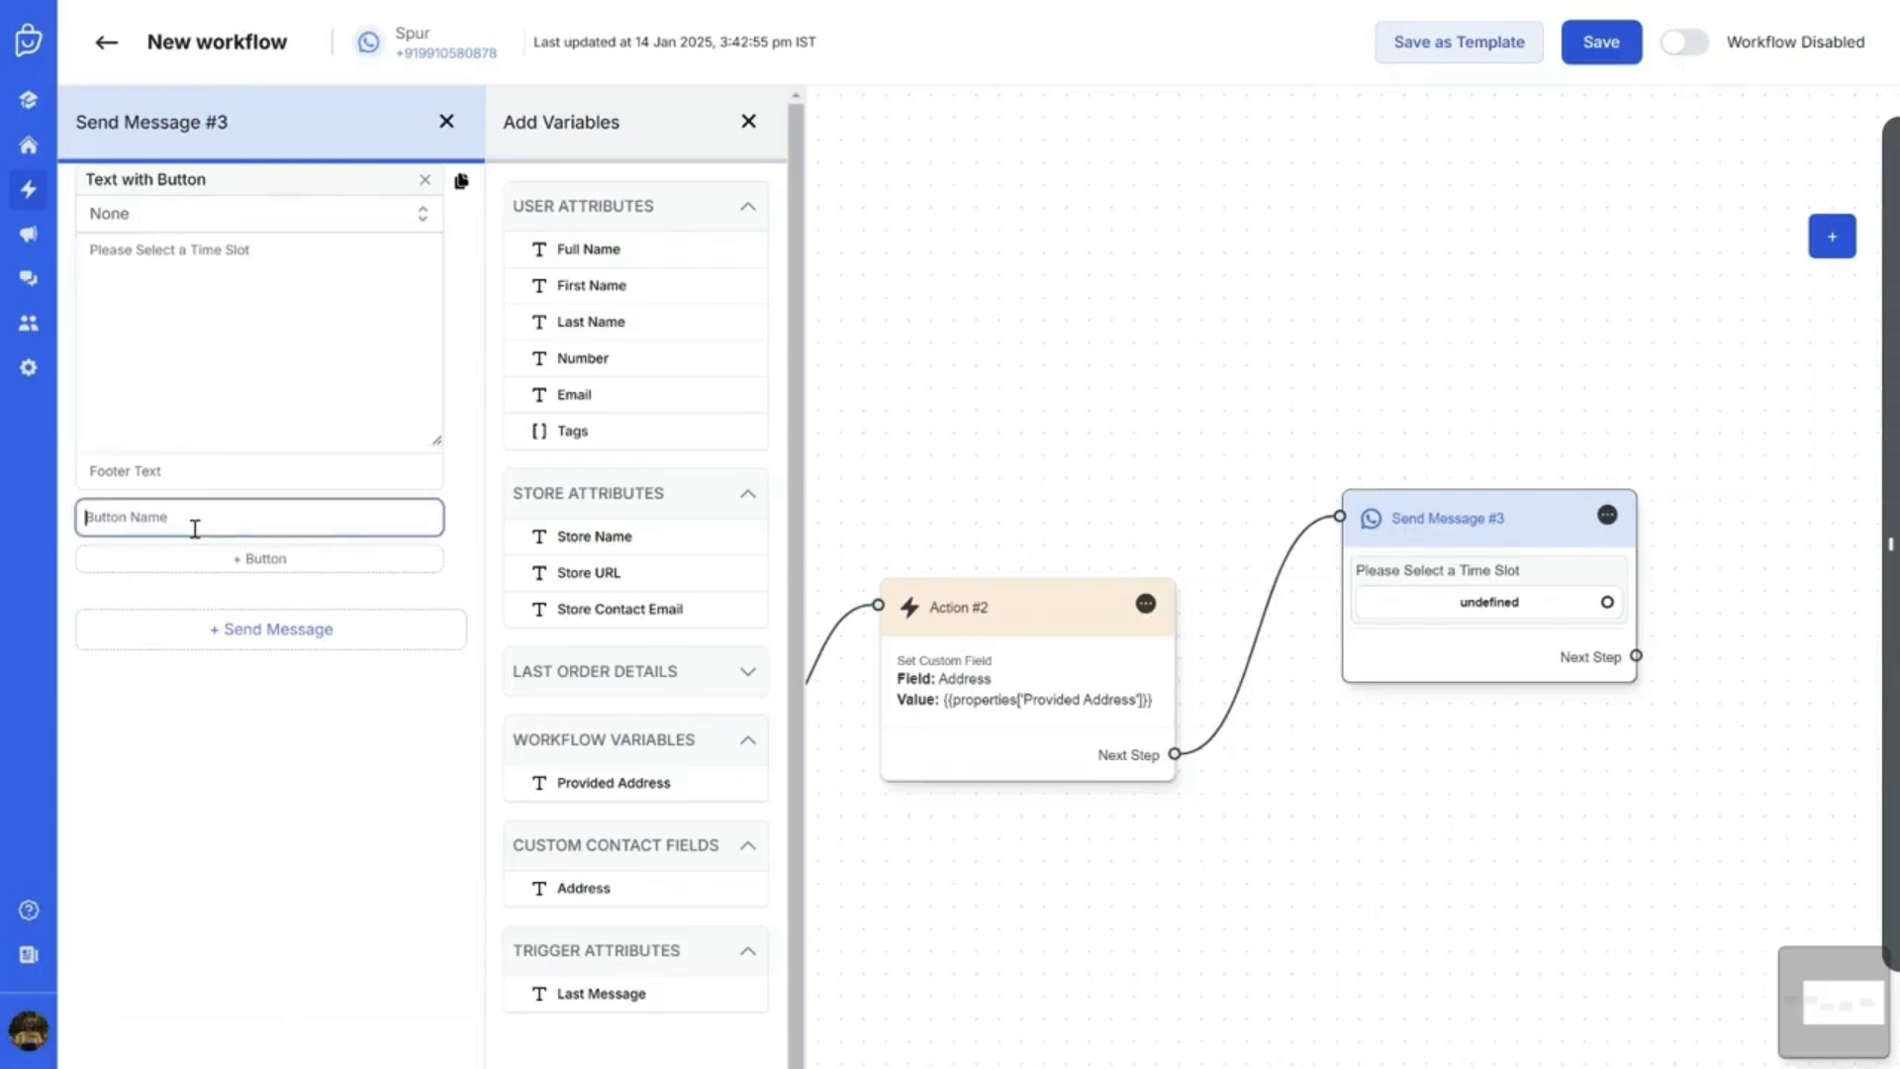
pyautogui.write('Slot 1')
pyautogui.click(213, 558)
pyautogui.click(219, 563)
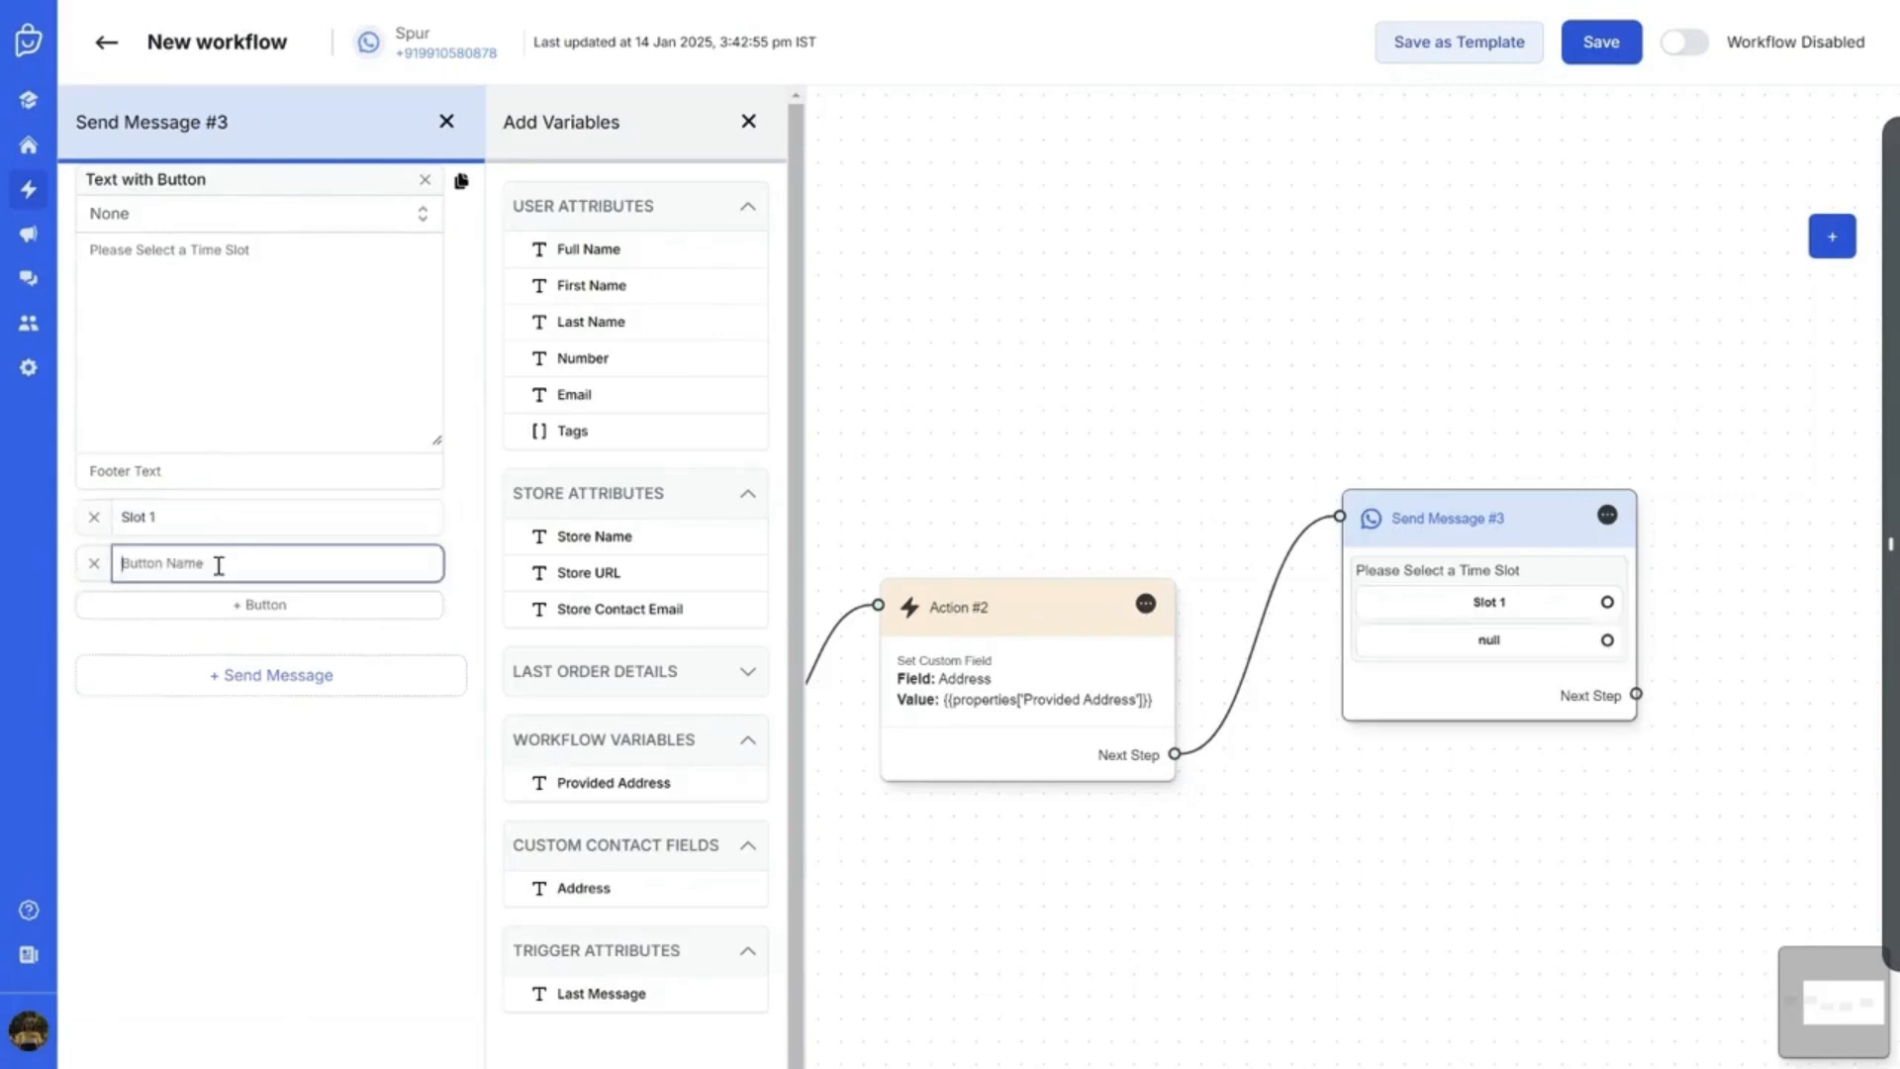
pyautogui.write('slot 2')
pyautogui.click(237, 604)
pyautogui.click(239, 605)
pyautogui.write('Slot 3')
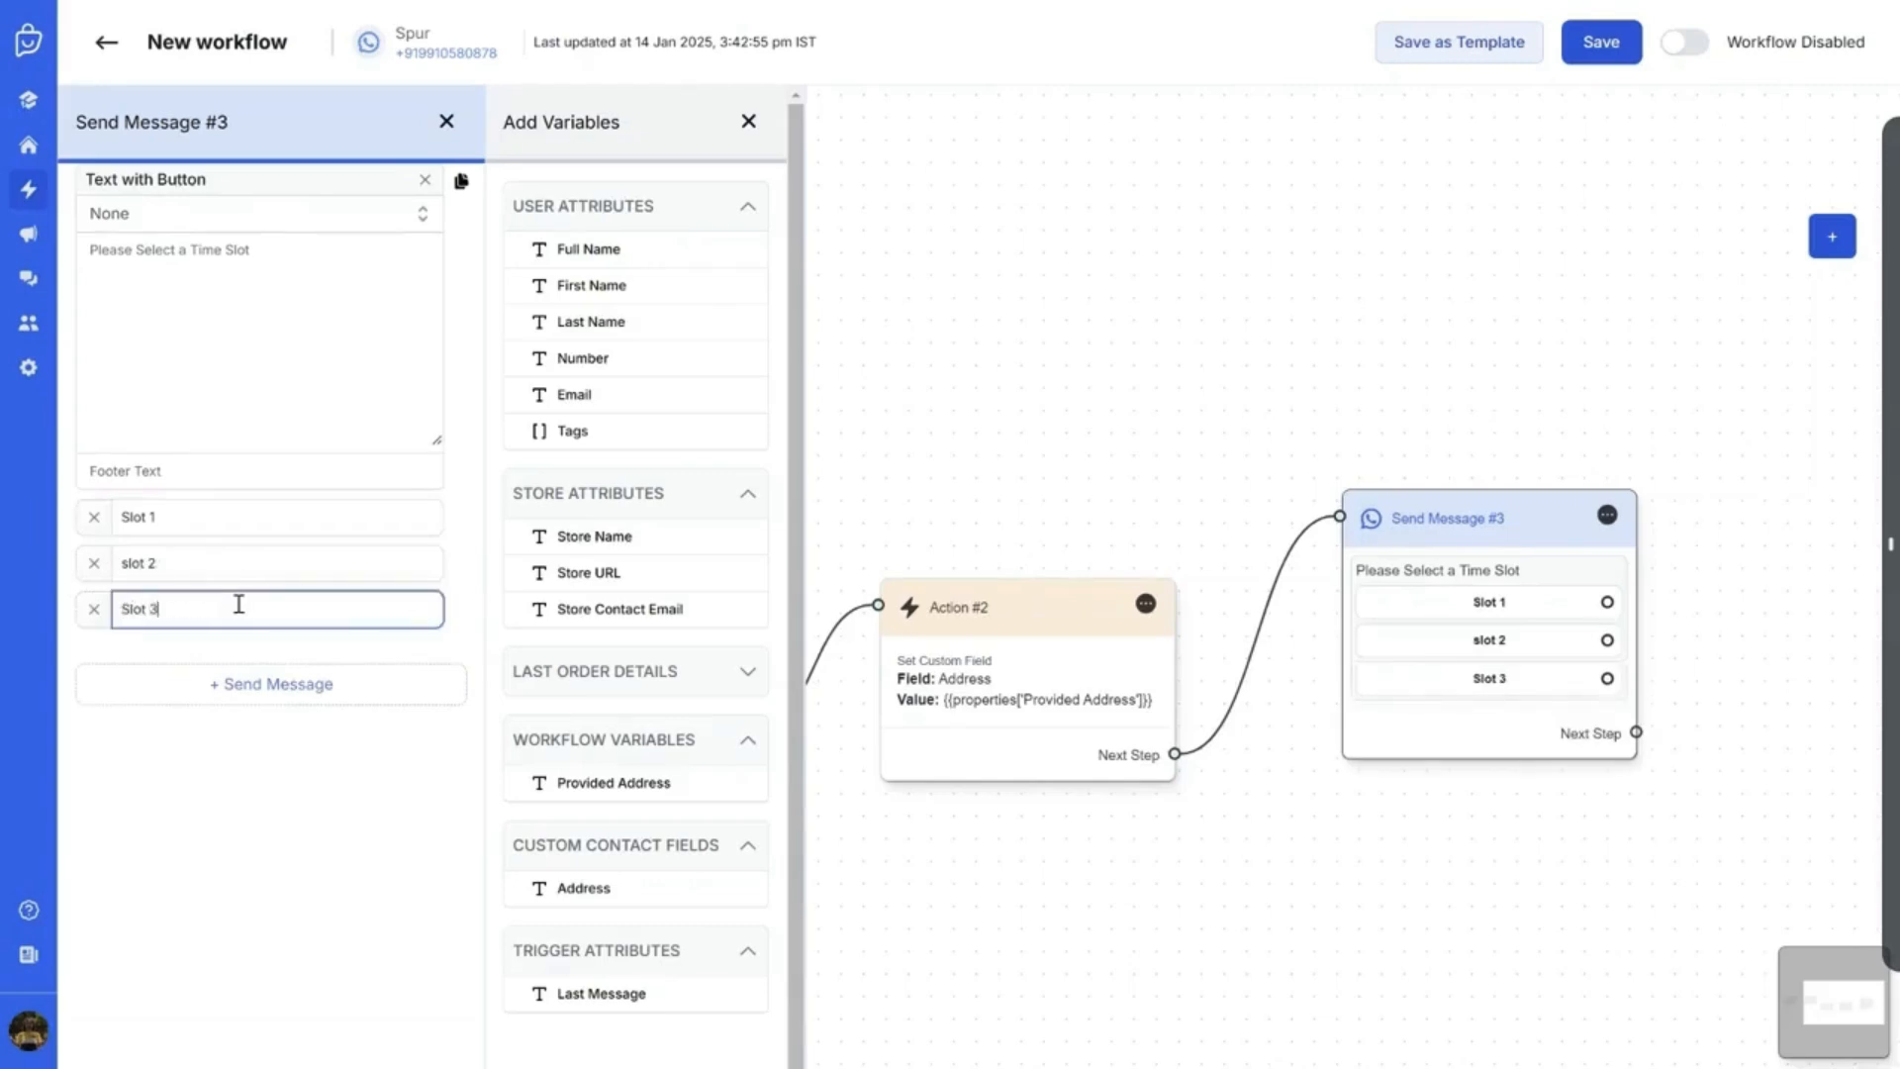
pyautogui.click(132, 564)
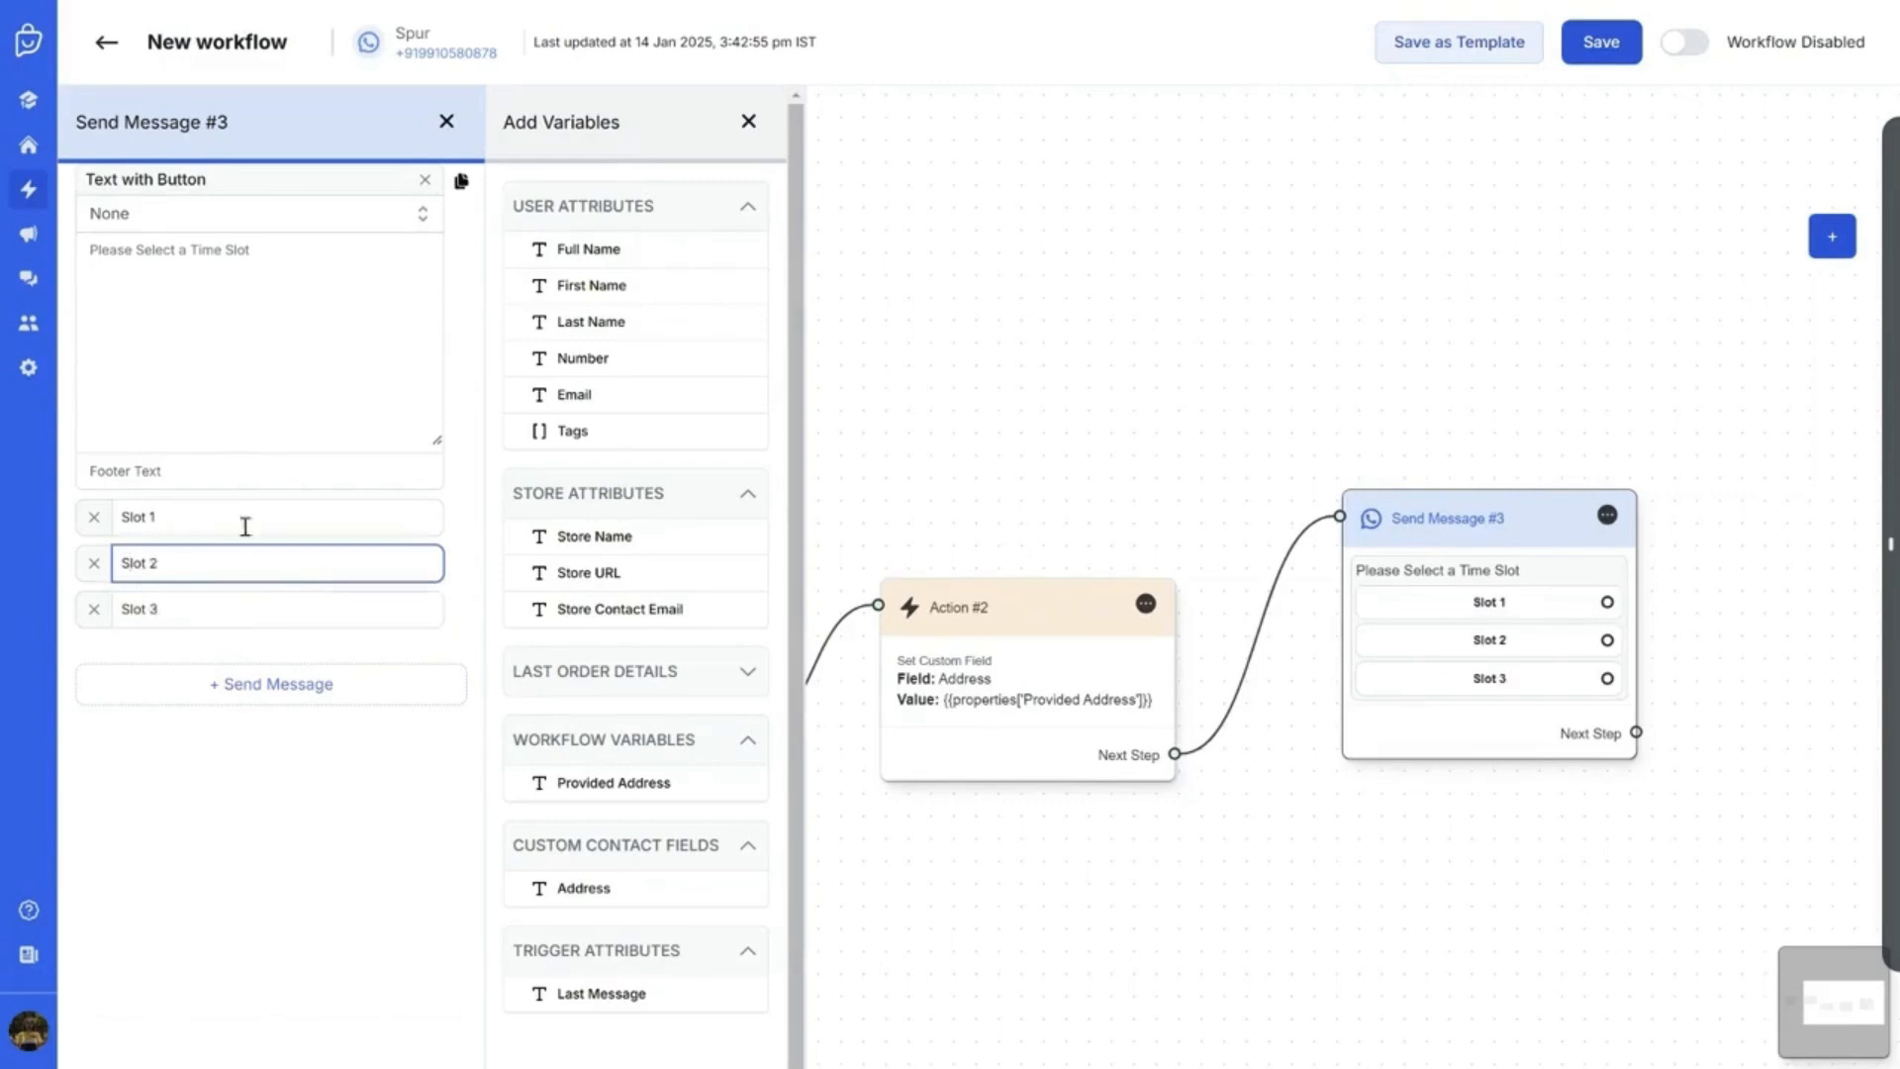
pyautogui.click(189, 517)
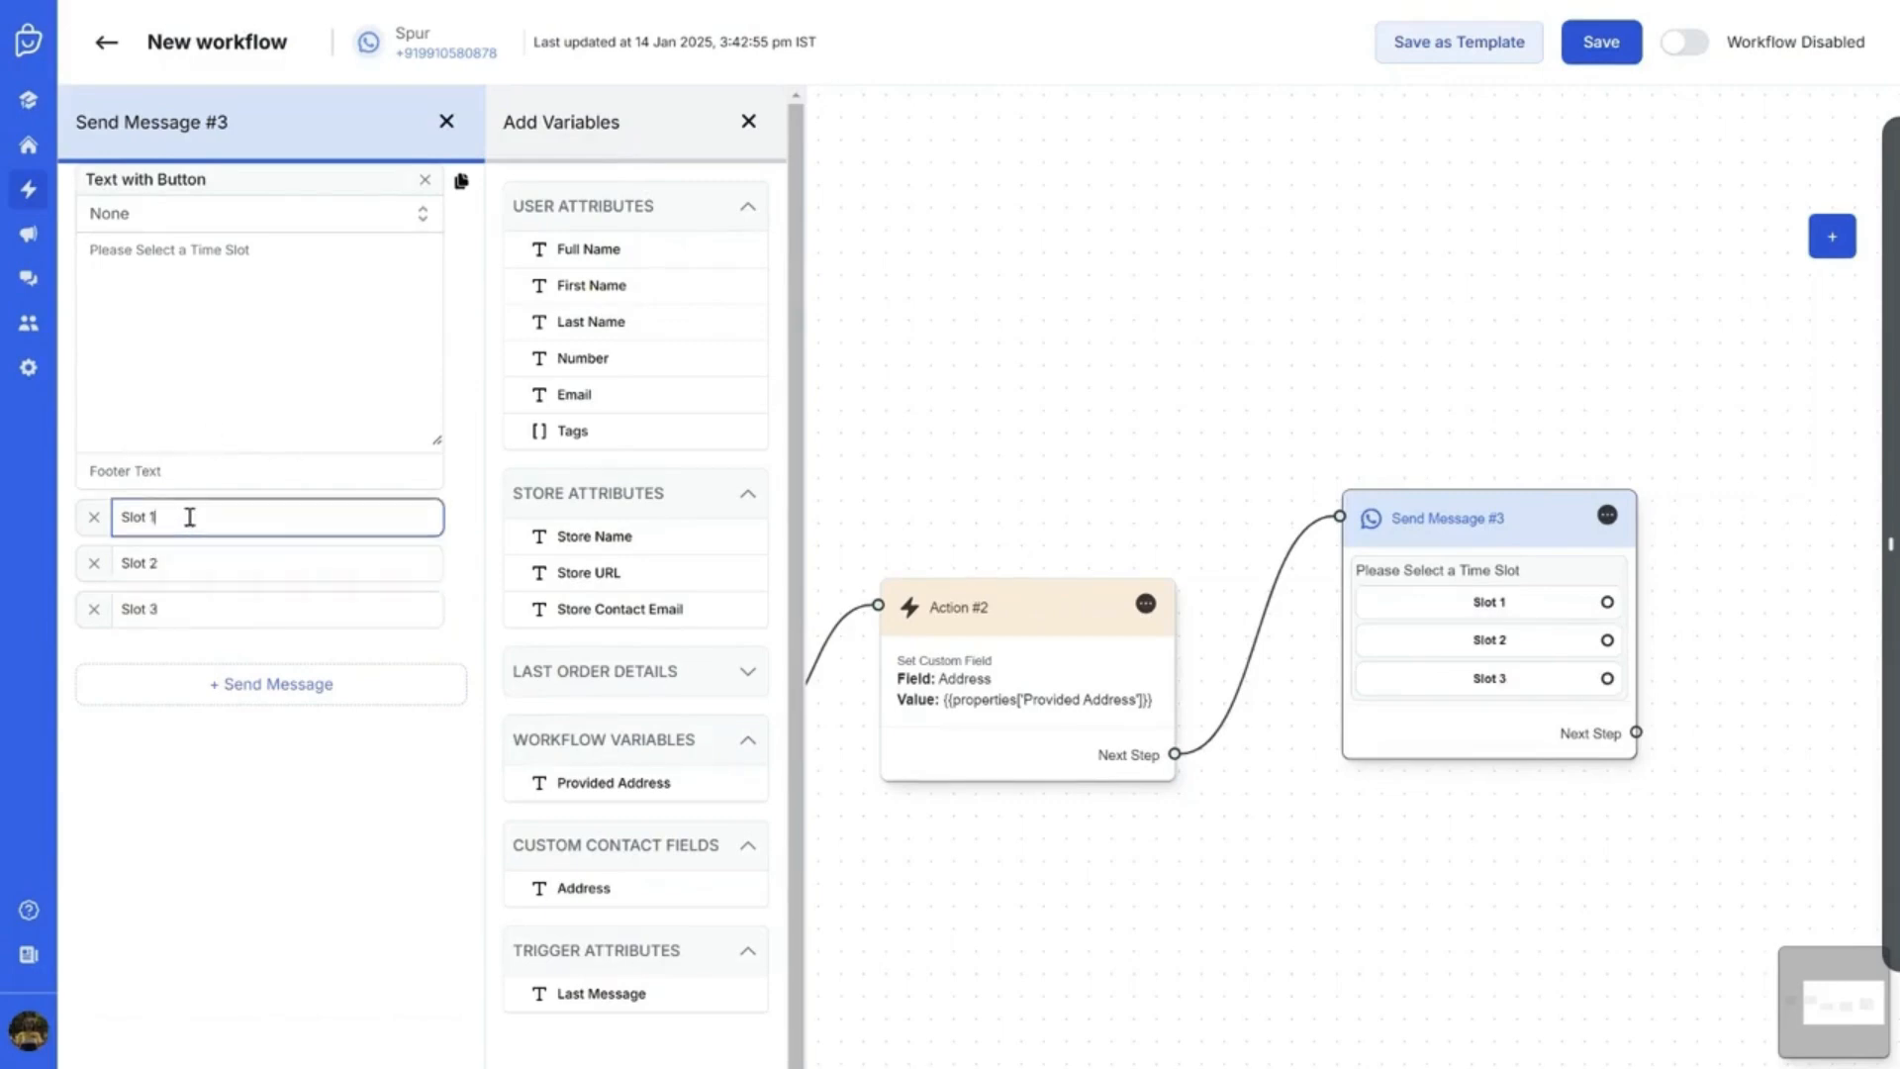
pyautogui.click(448, 122)
# Route Condition #0's has-value branch to the time-slot Send Message #3
pyautogui.moveTo(1492, 538); pyautogui.dragTo(1510, 547)
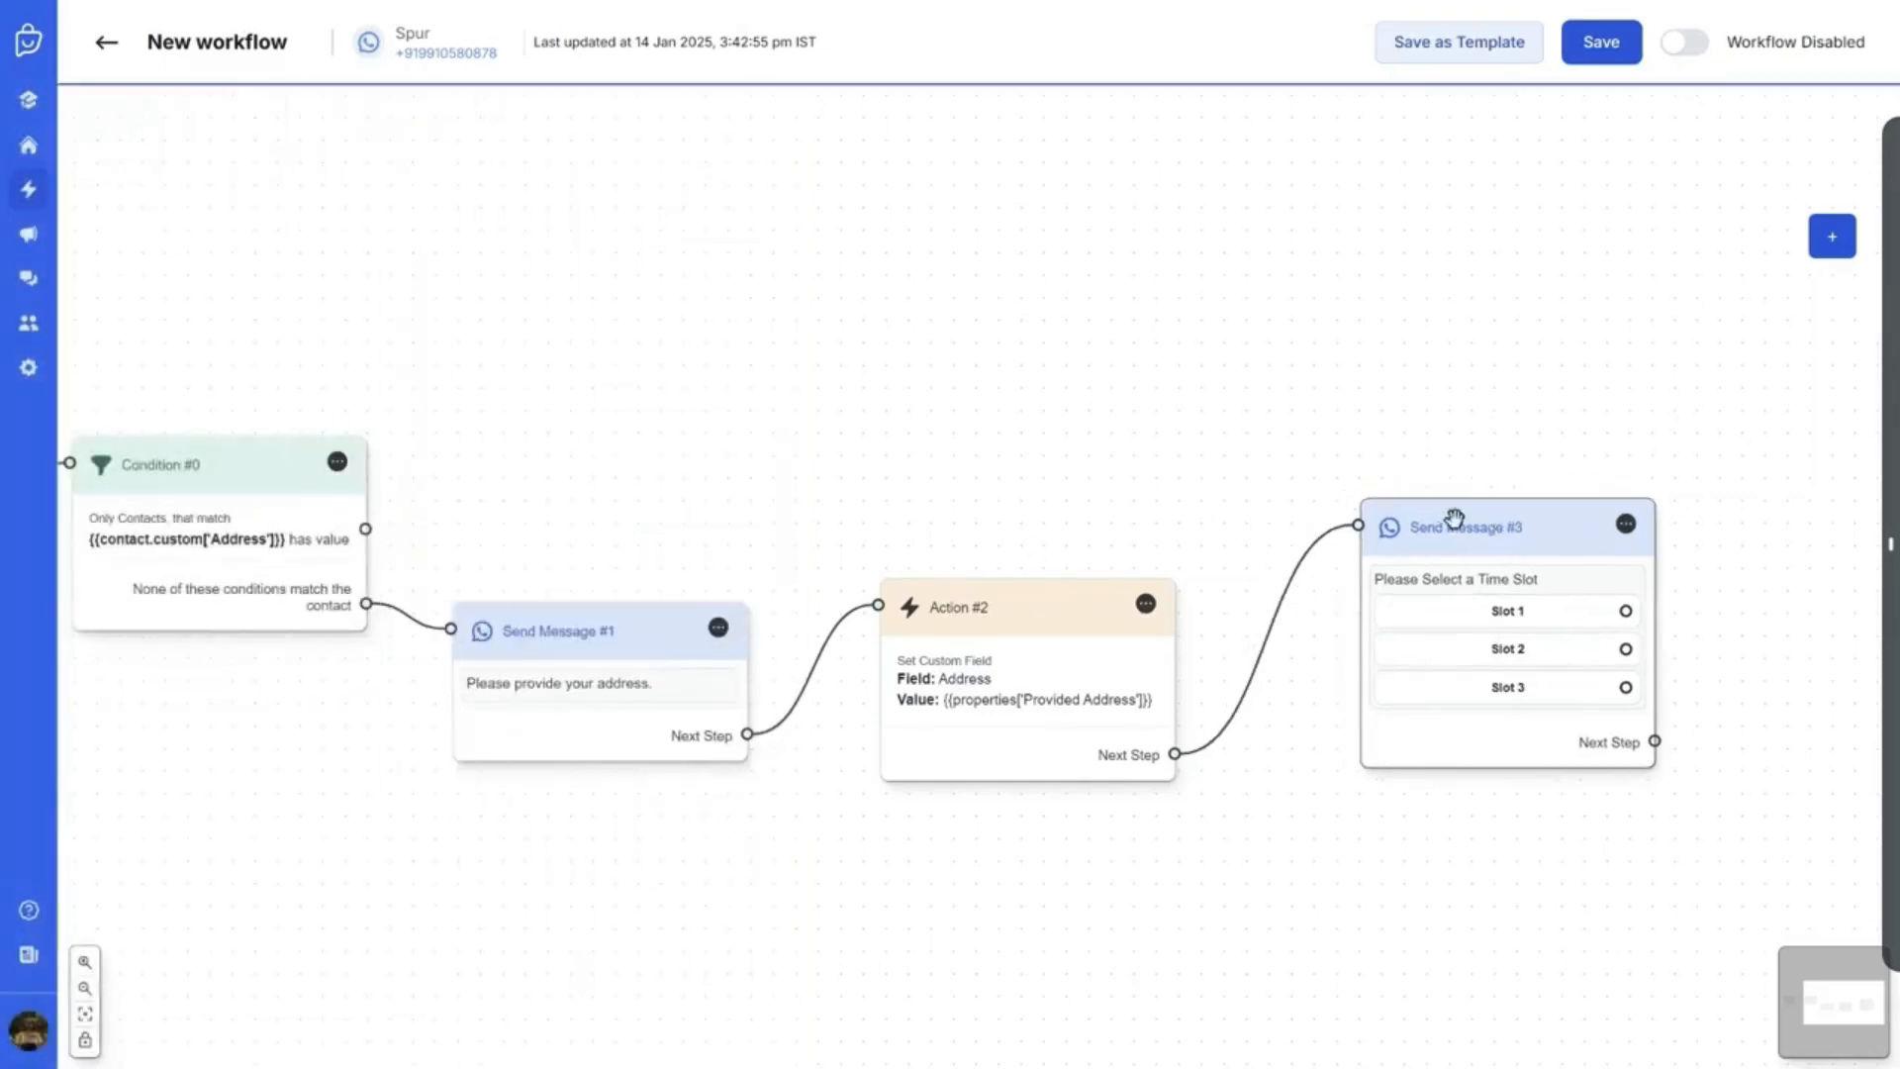
pyautogui.moveTo(1098, 410); pyautogui.dragTo(1236, 410)
pyautogui.moveTo(1155, 469); pyautogui.dragTo(1133, 470)
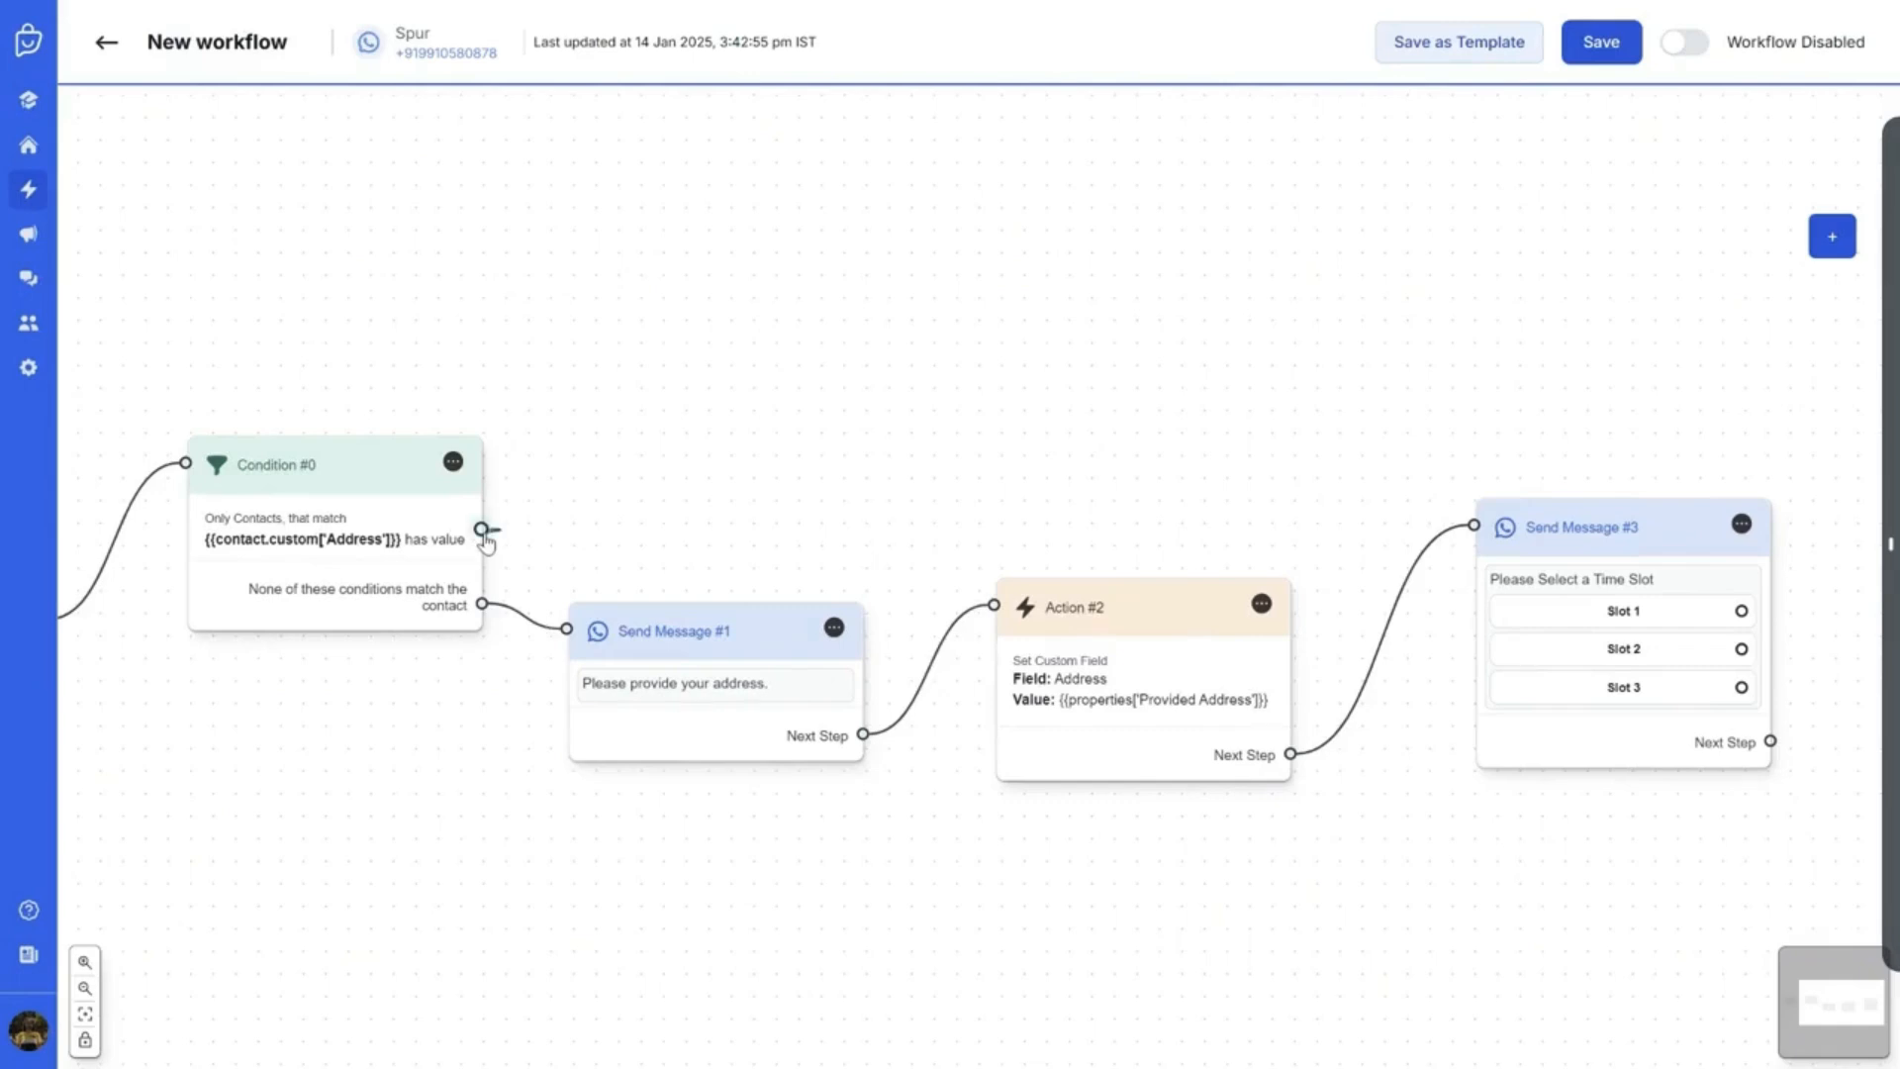
pyautogui.moveTo(482, 530); pyautogui.dragTo(1493, 383)
# Rearrange the time-slot message, address request message and Action #2 nodes into a tidy layout
pyautogui.moveTo(1092, 481); pyautogui.dragTo(1303, 451)
pyautogui.moveTo(865, 601); pyautogui.dragTo(919, 604)
pyautogui.moveTo(1284, 596); pyautogui.dragTo(1317, 605)
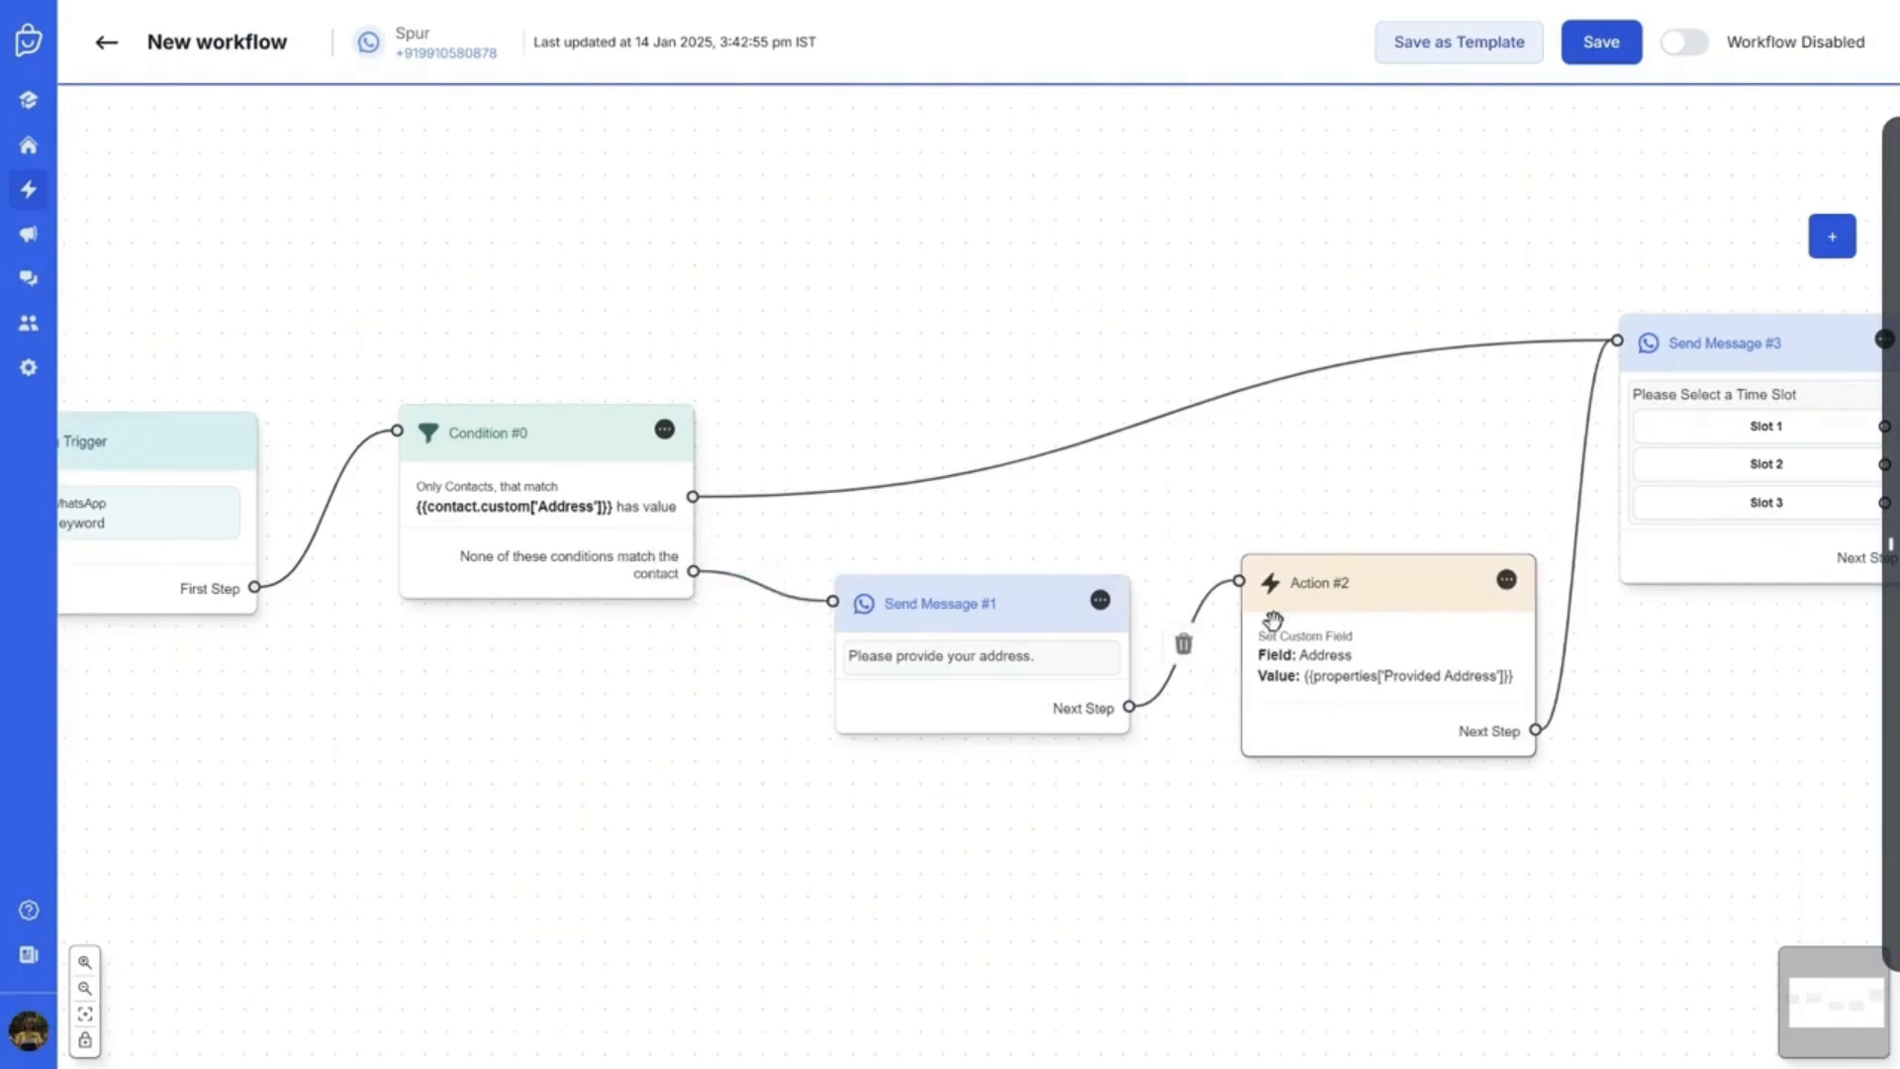
pyautogui.moveTo(1355, 639); pyautogui.dragTo(1333, 640)
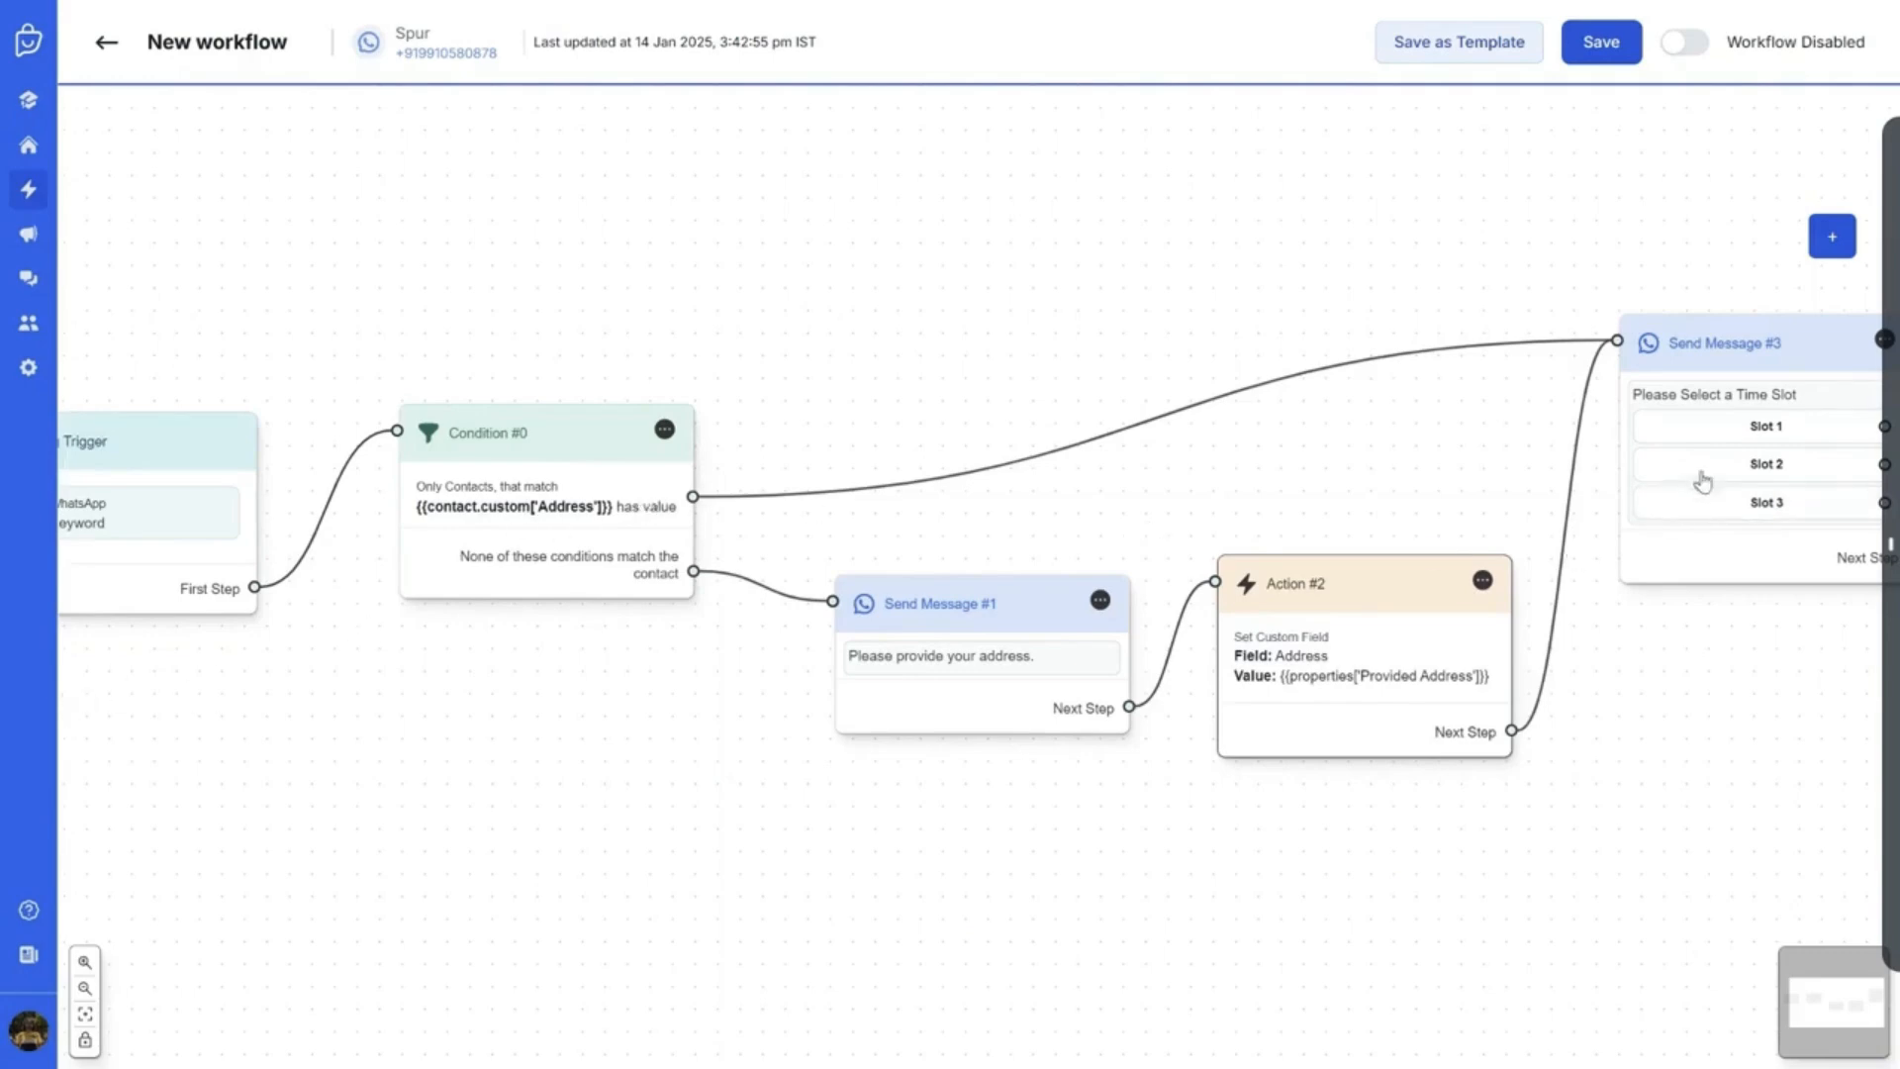
pyautogui.moveTo(1777, 727); pyautogui.dragTo(1486, 722)
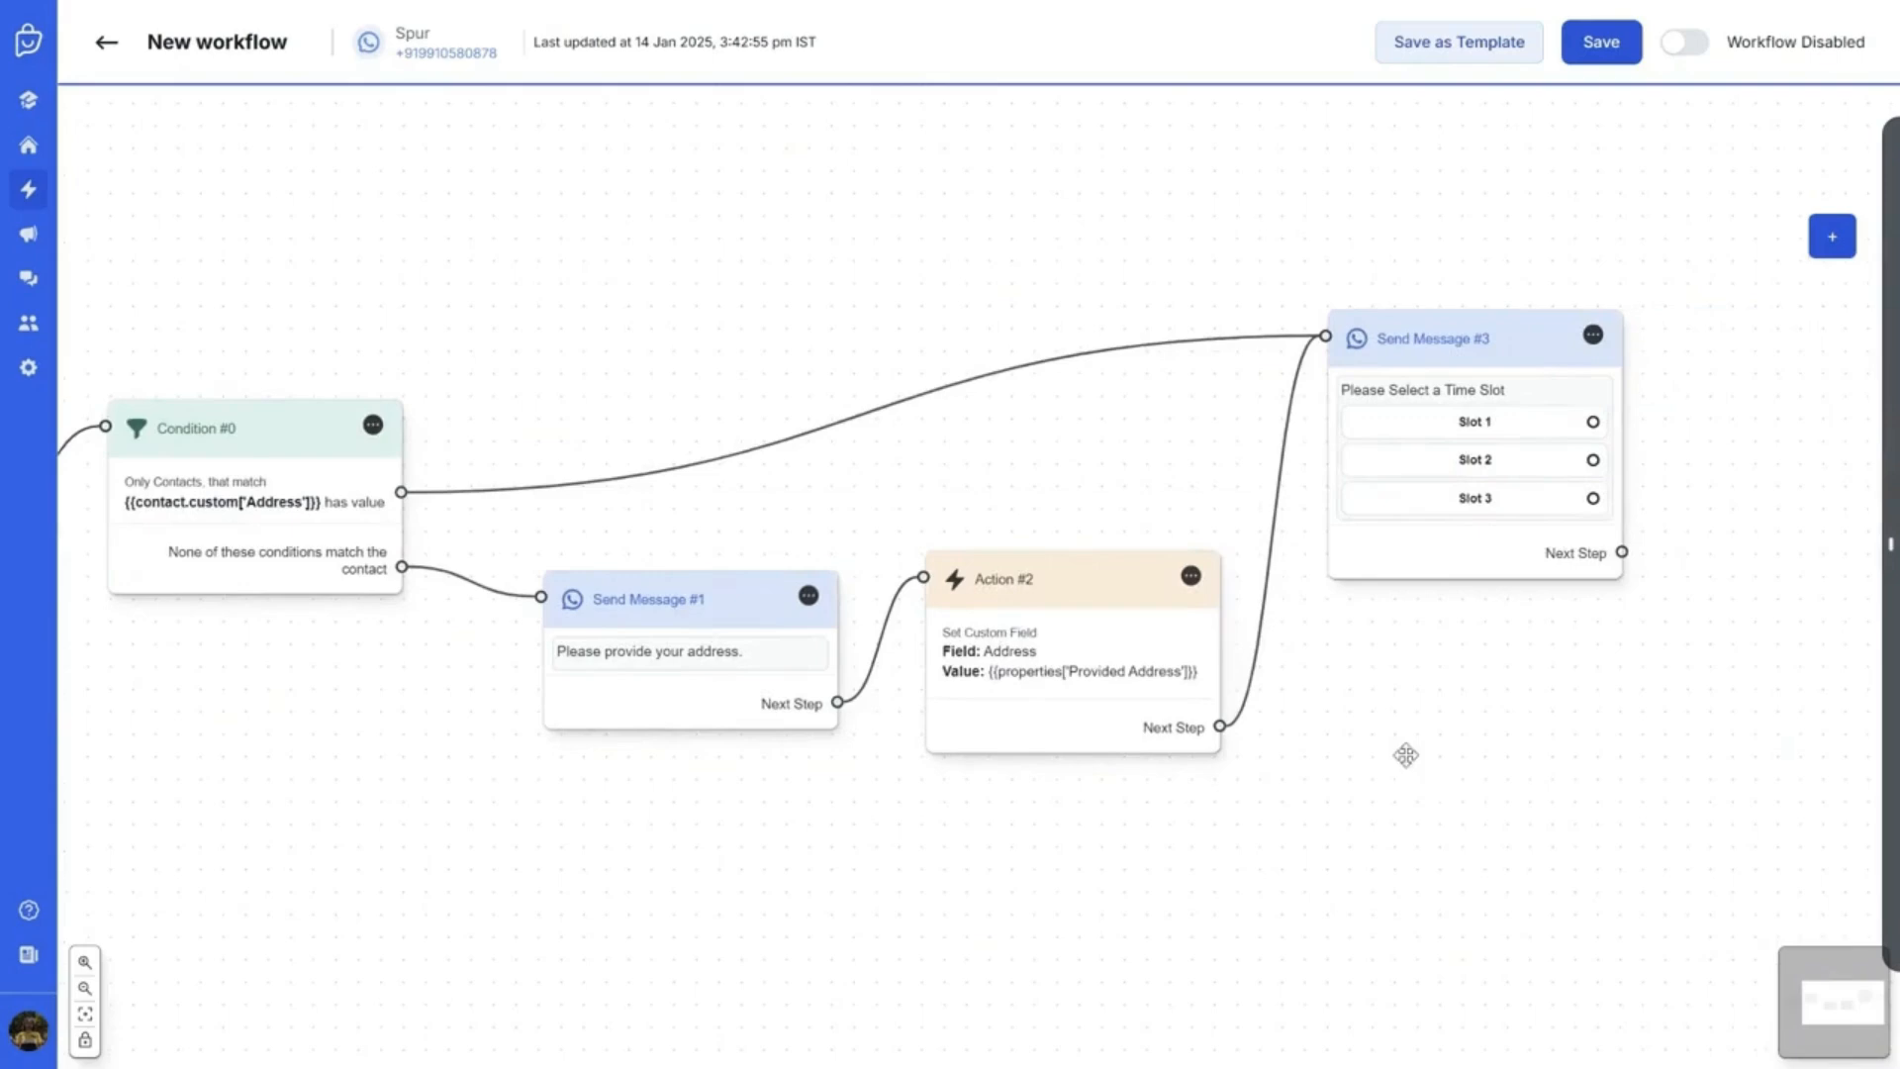
pyautogui.scroll(-1, 1405, 755)
pyautogui.scroll(-1, 1705, 707)
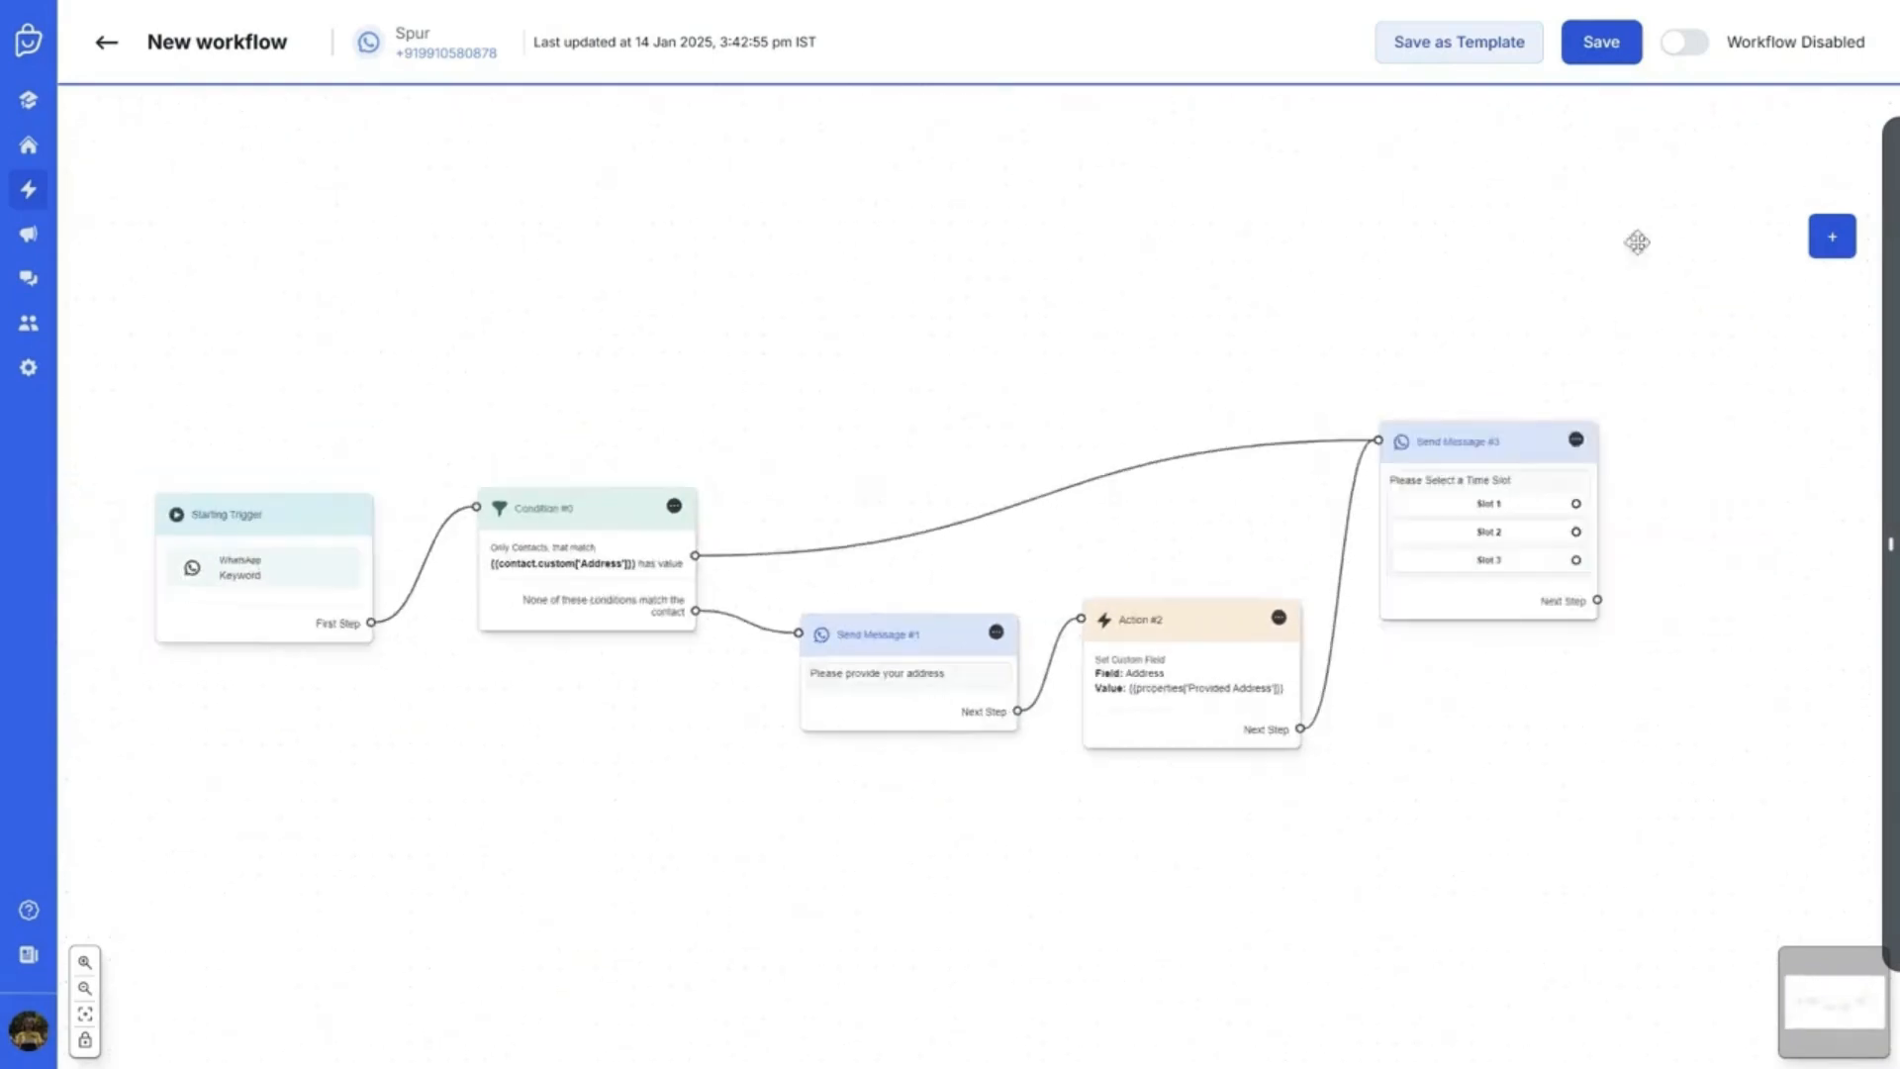
# Enable and save the workflow, then wake the test phone
pyautogui.click(1701, 55)
pyautogui.click(1613, 51)
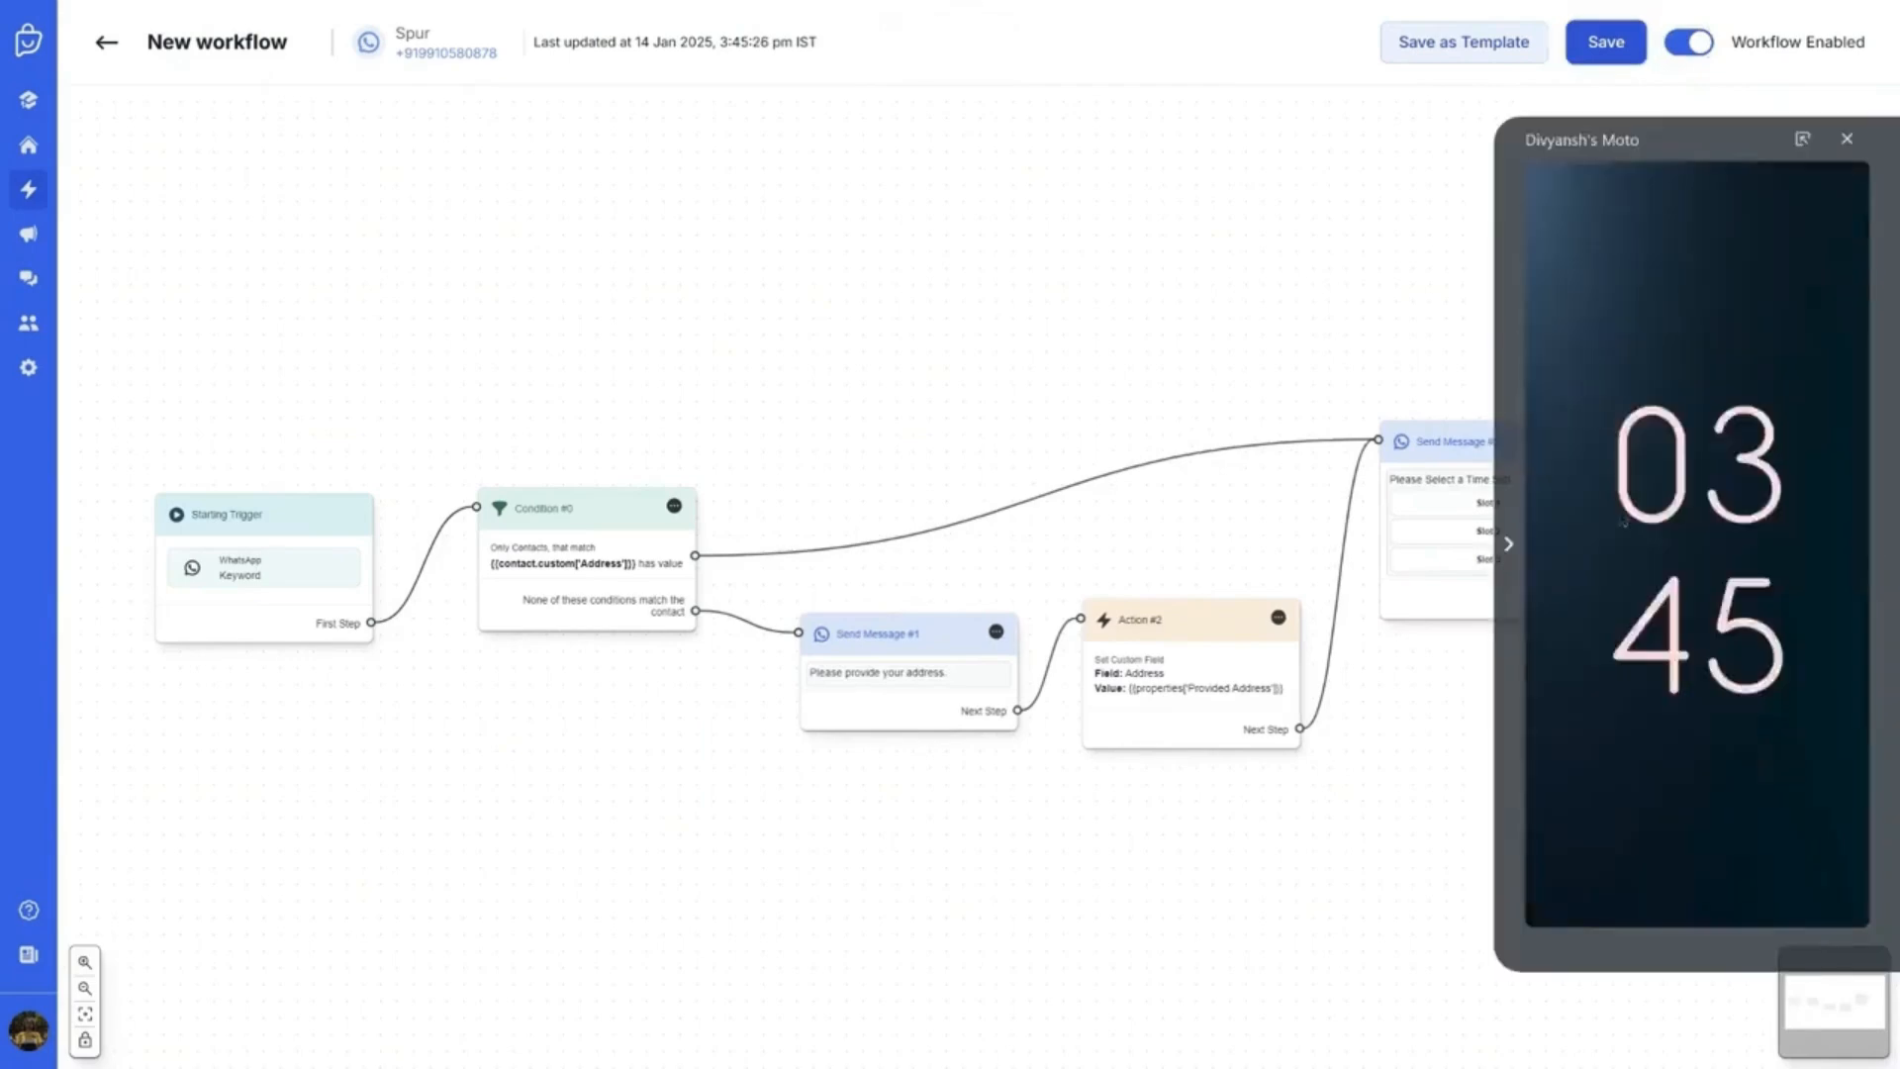
pyautogui.click(1695, 566)
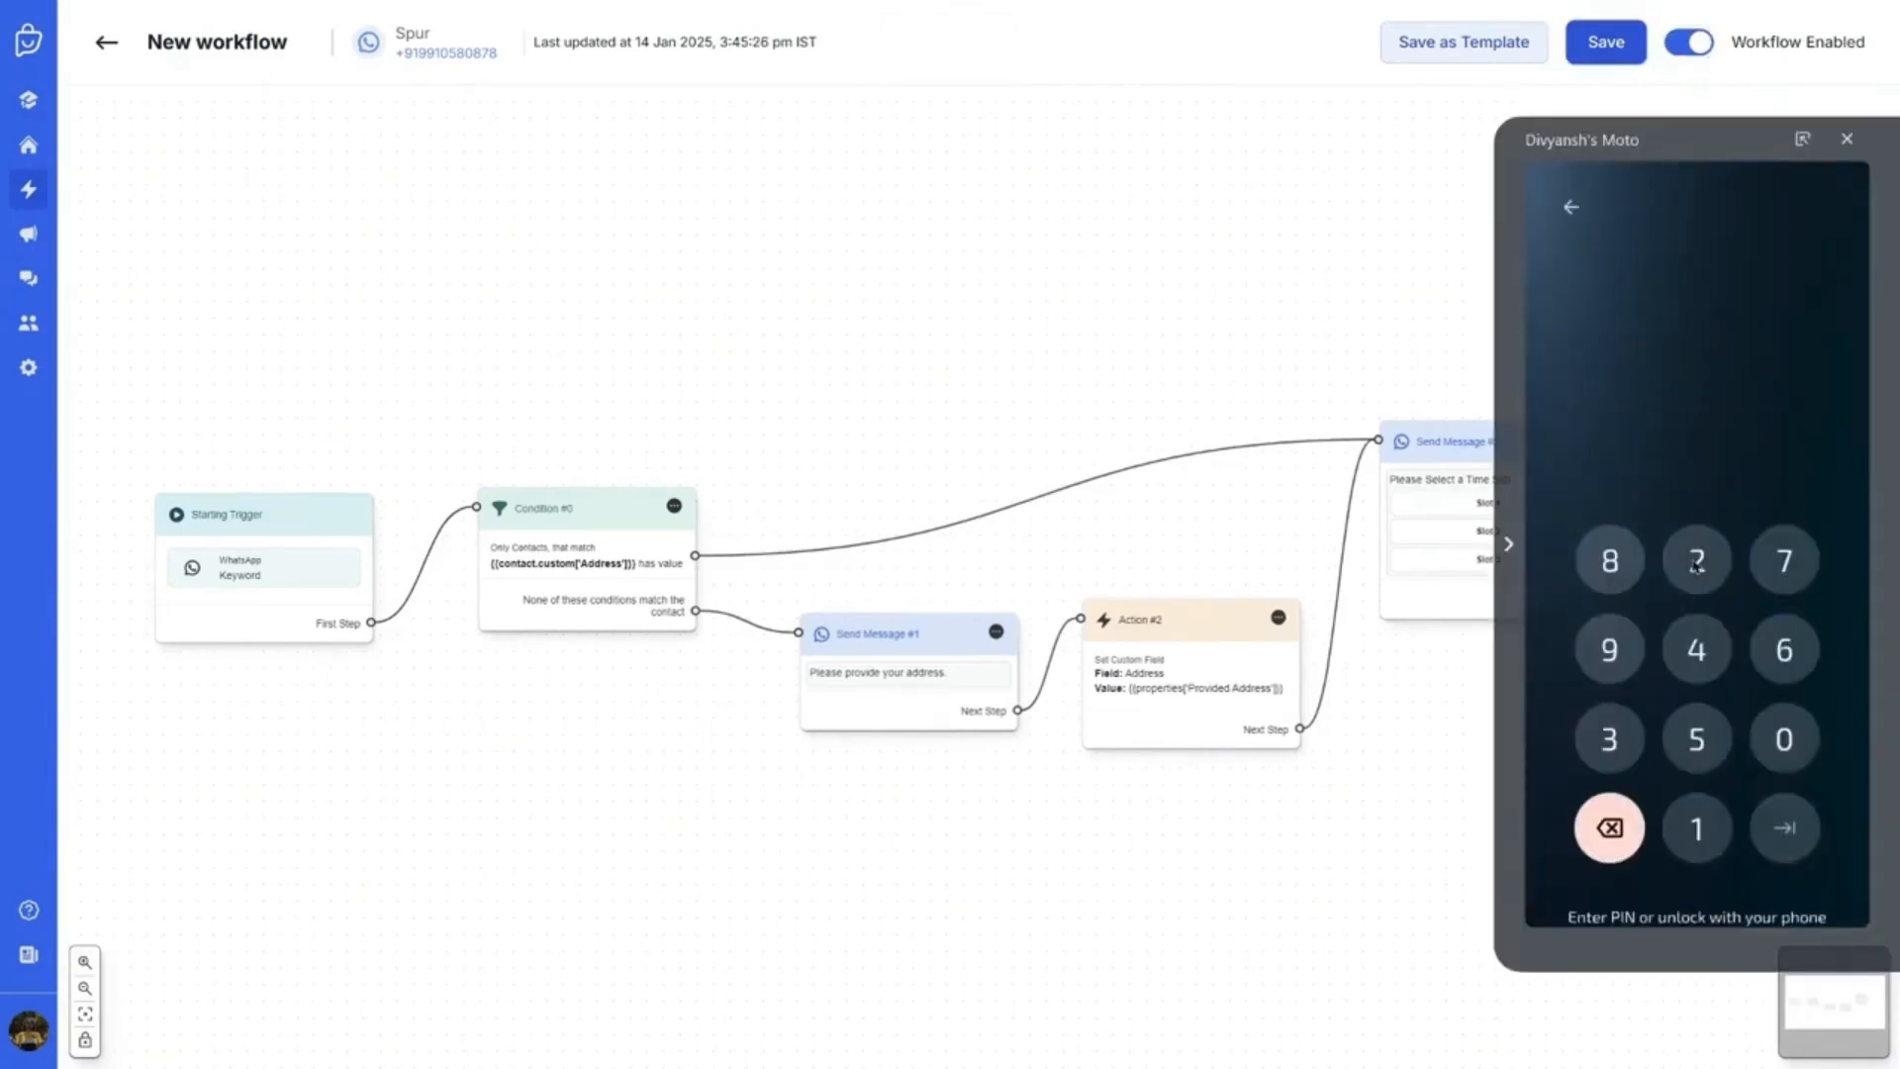
# Send 'Book Slot' from the test phone's WhatsApp chat and open the returned address form
pyautogui.write('Boo')
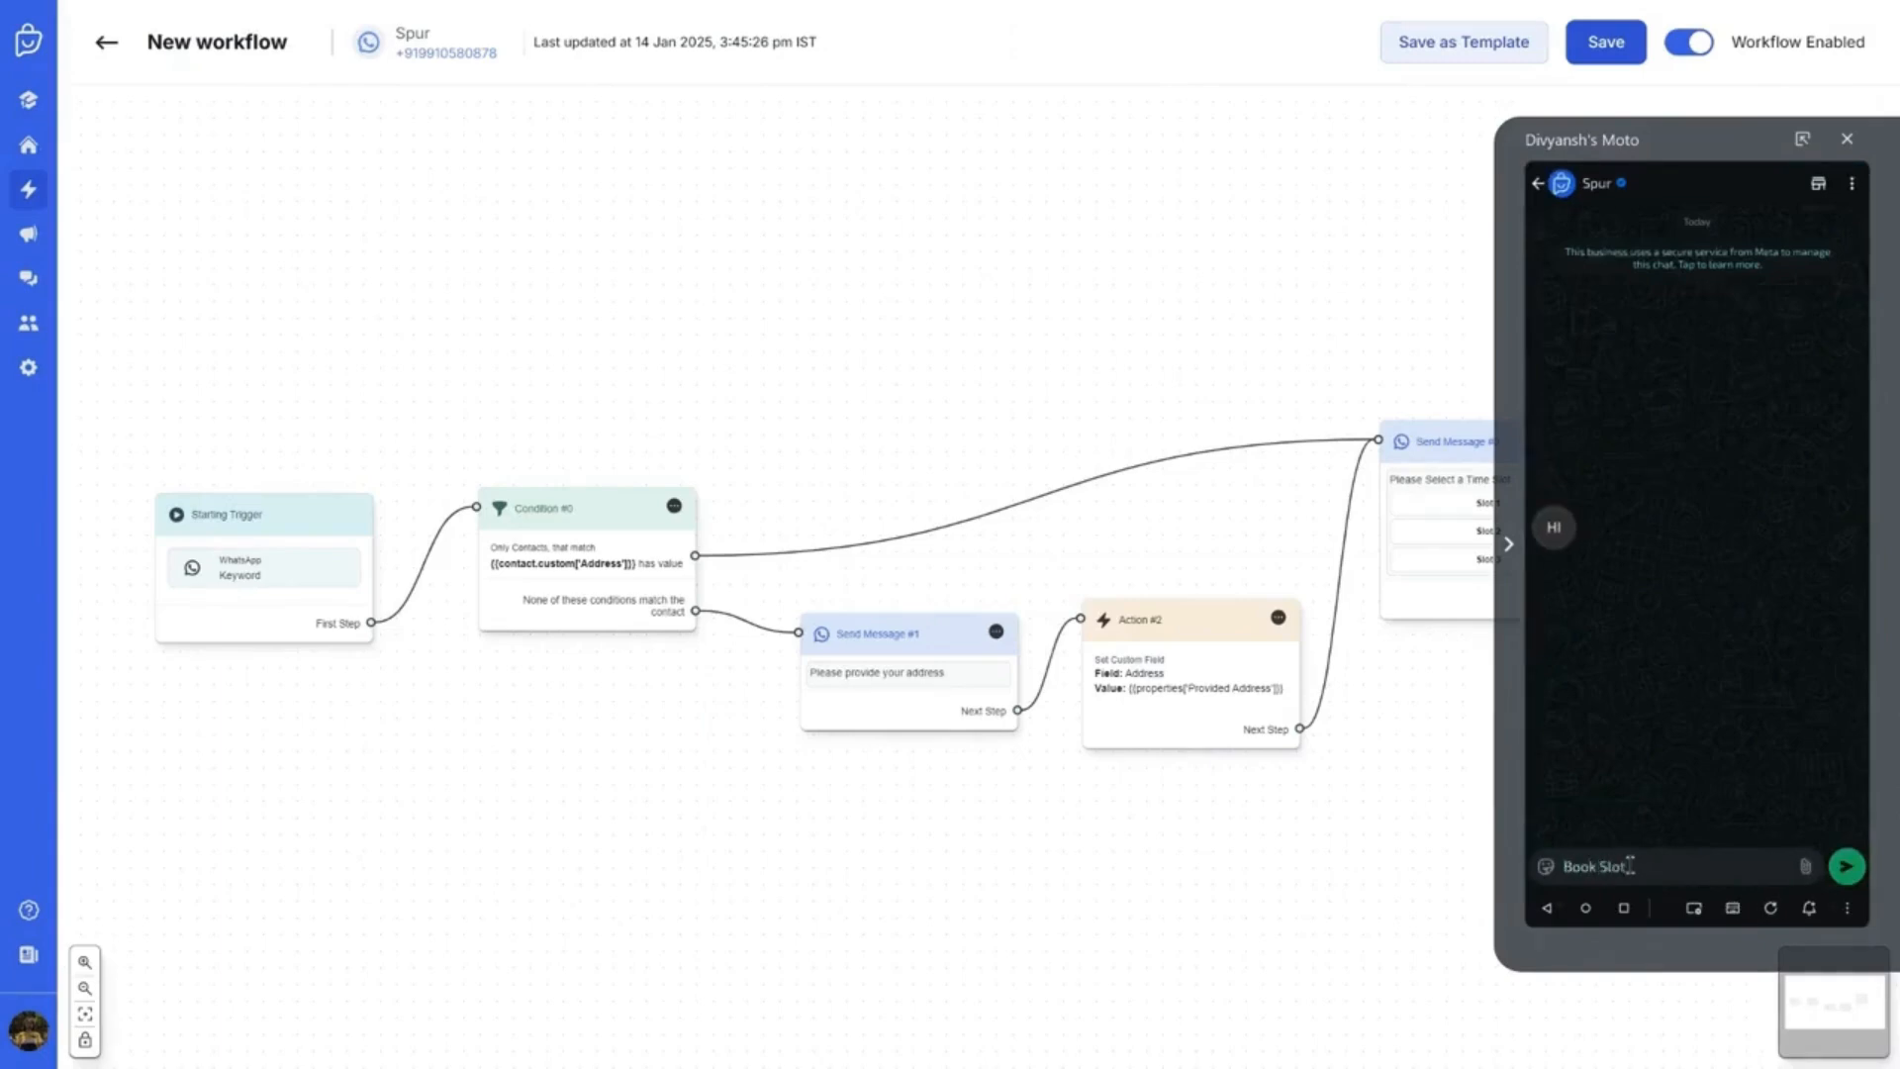
pyautogui.write('k Slot')
pyautogui.press('Return')
pyautogui.click(1847, 868)
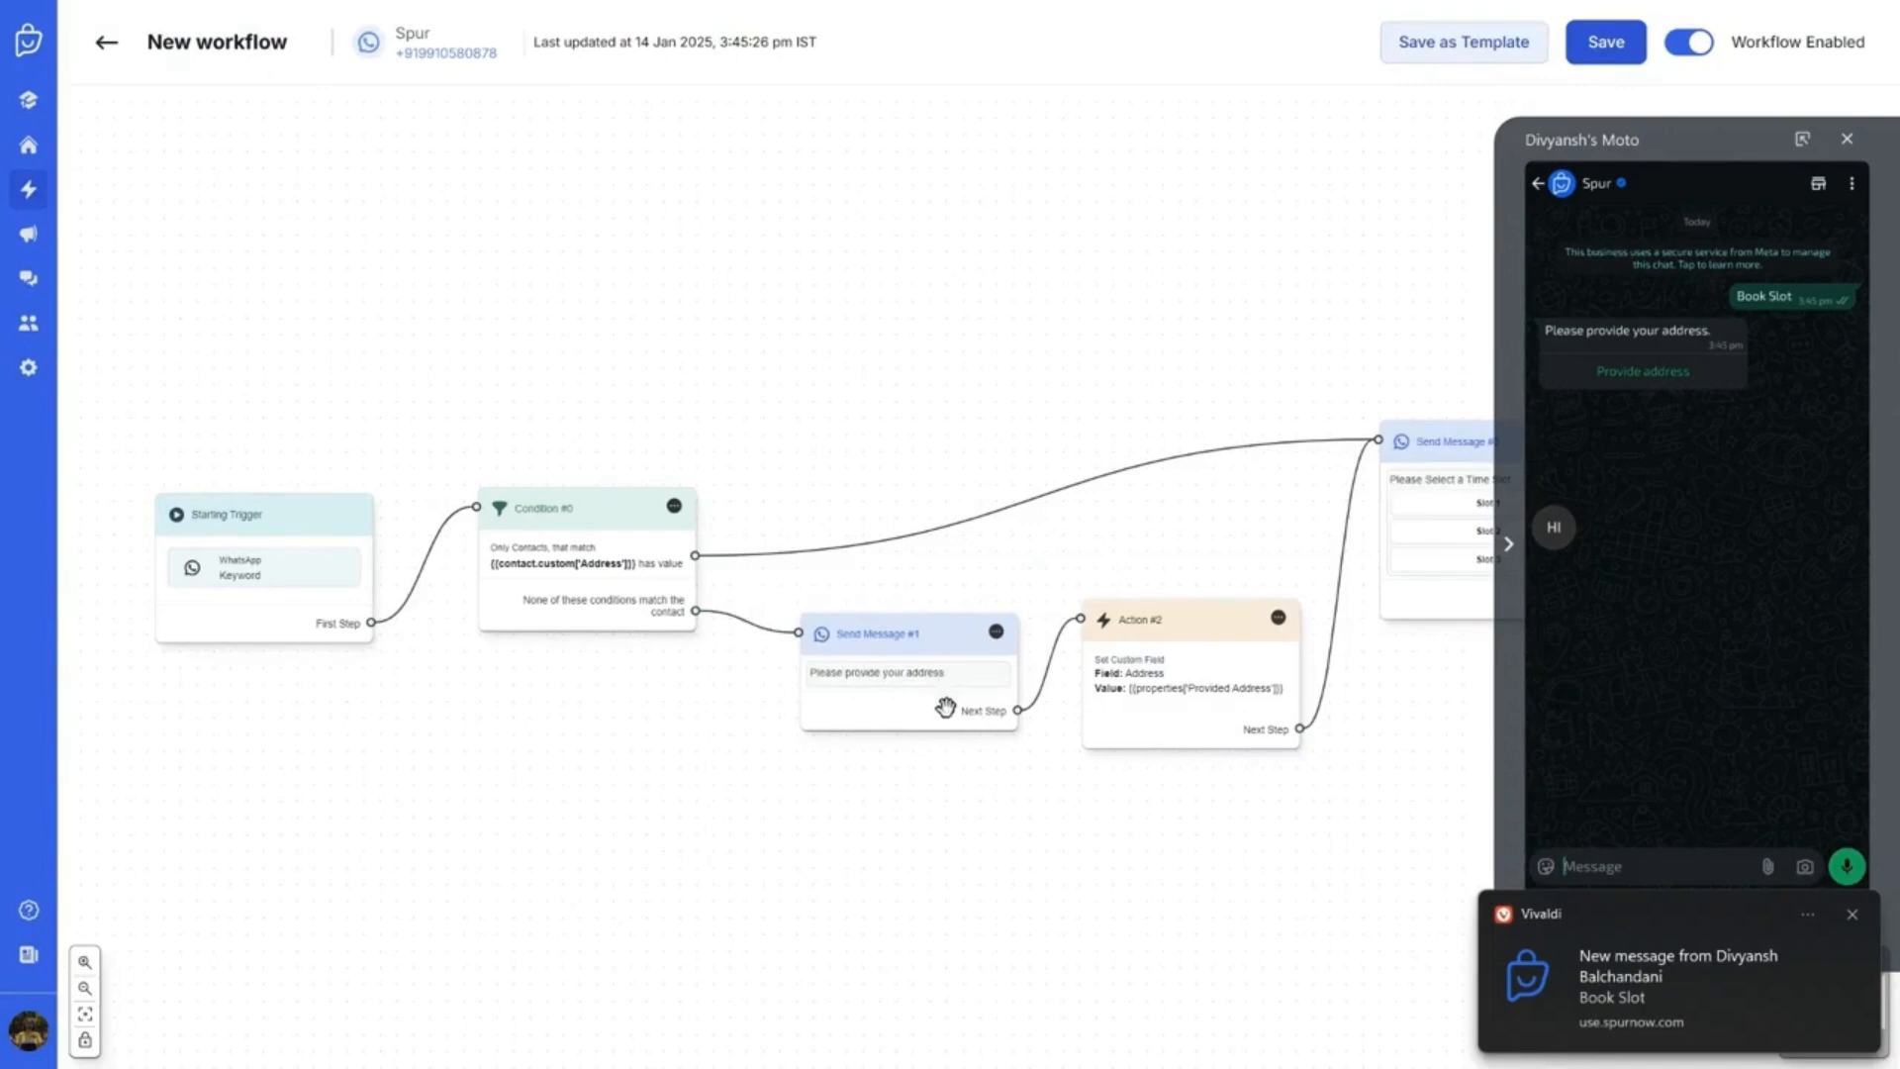
pyautogui.hotkey('alt', 'Tab')
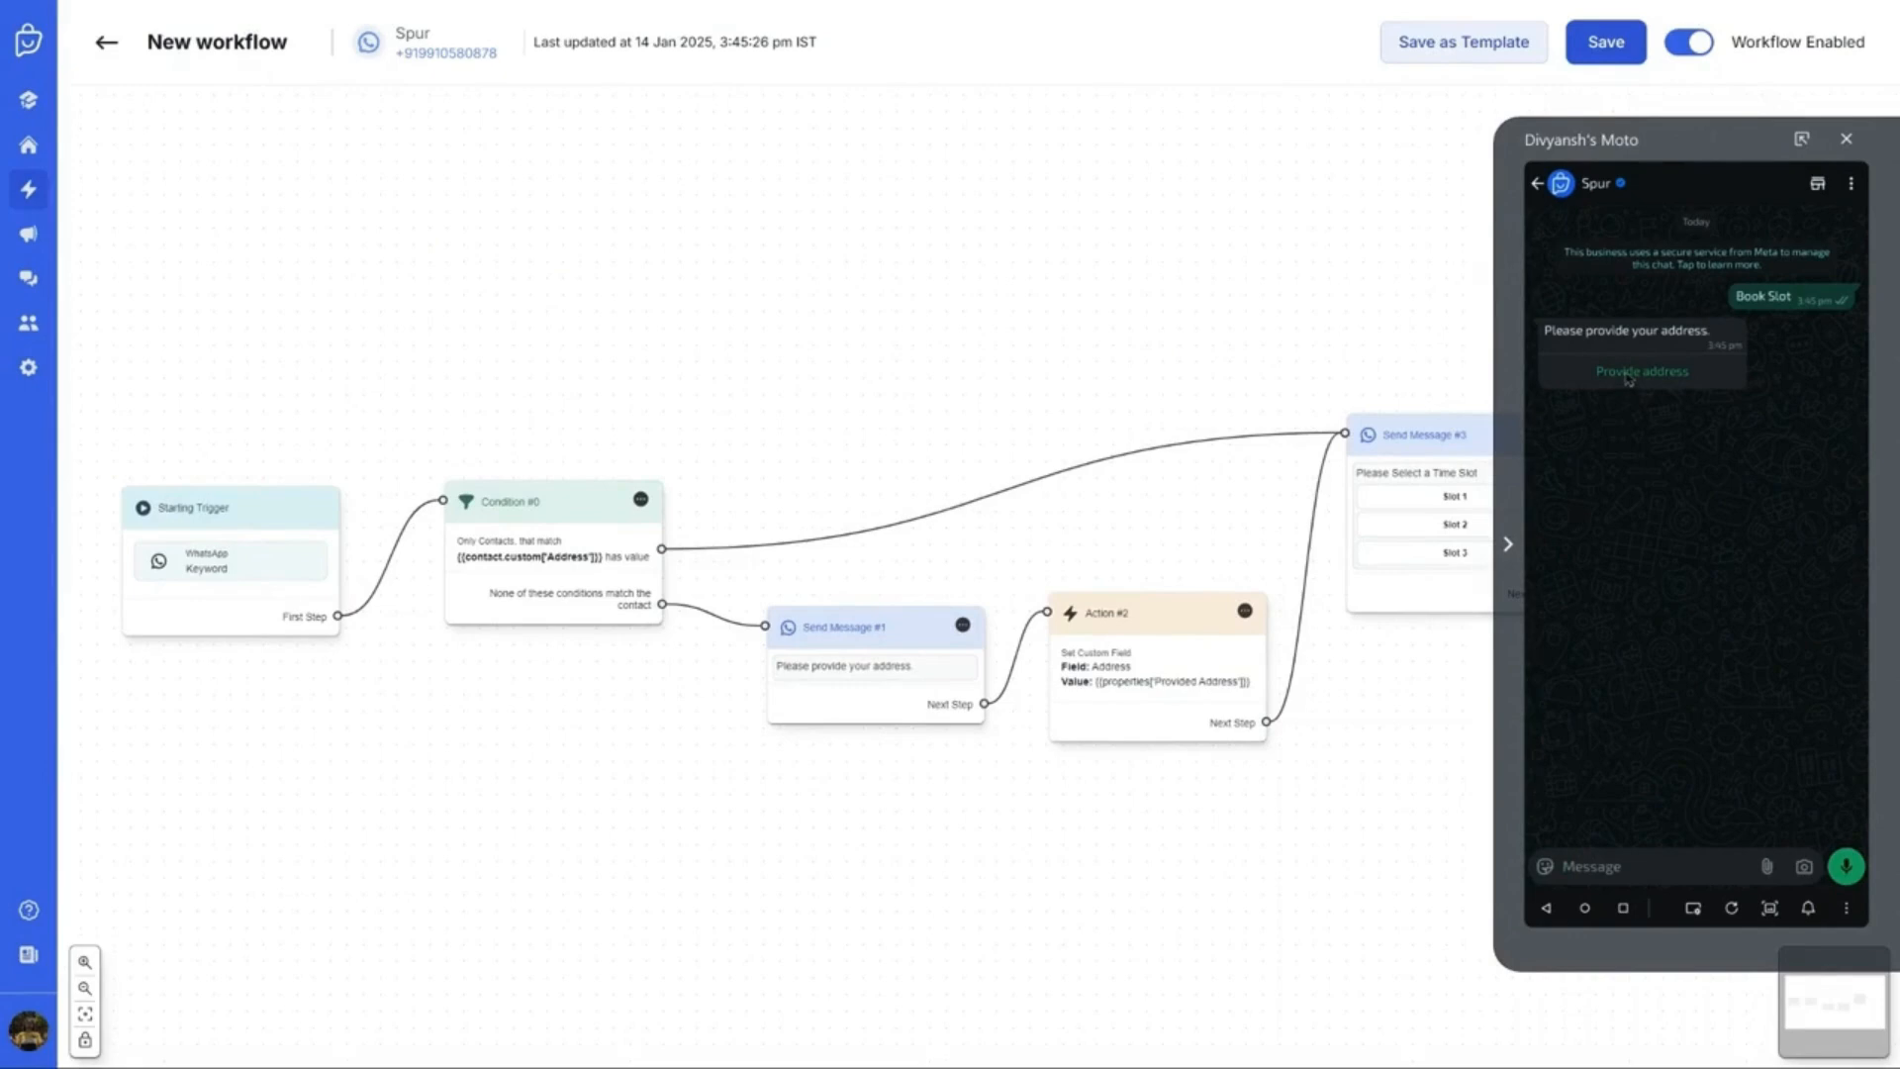
pyautogui.click(1680, 383)
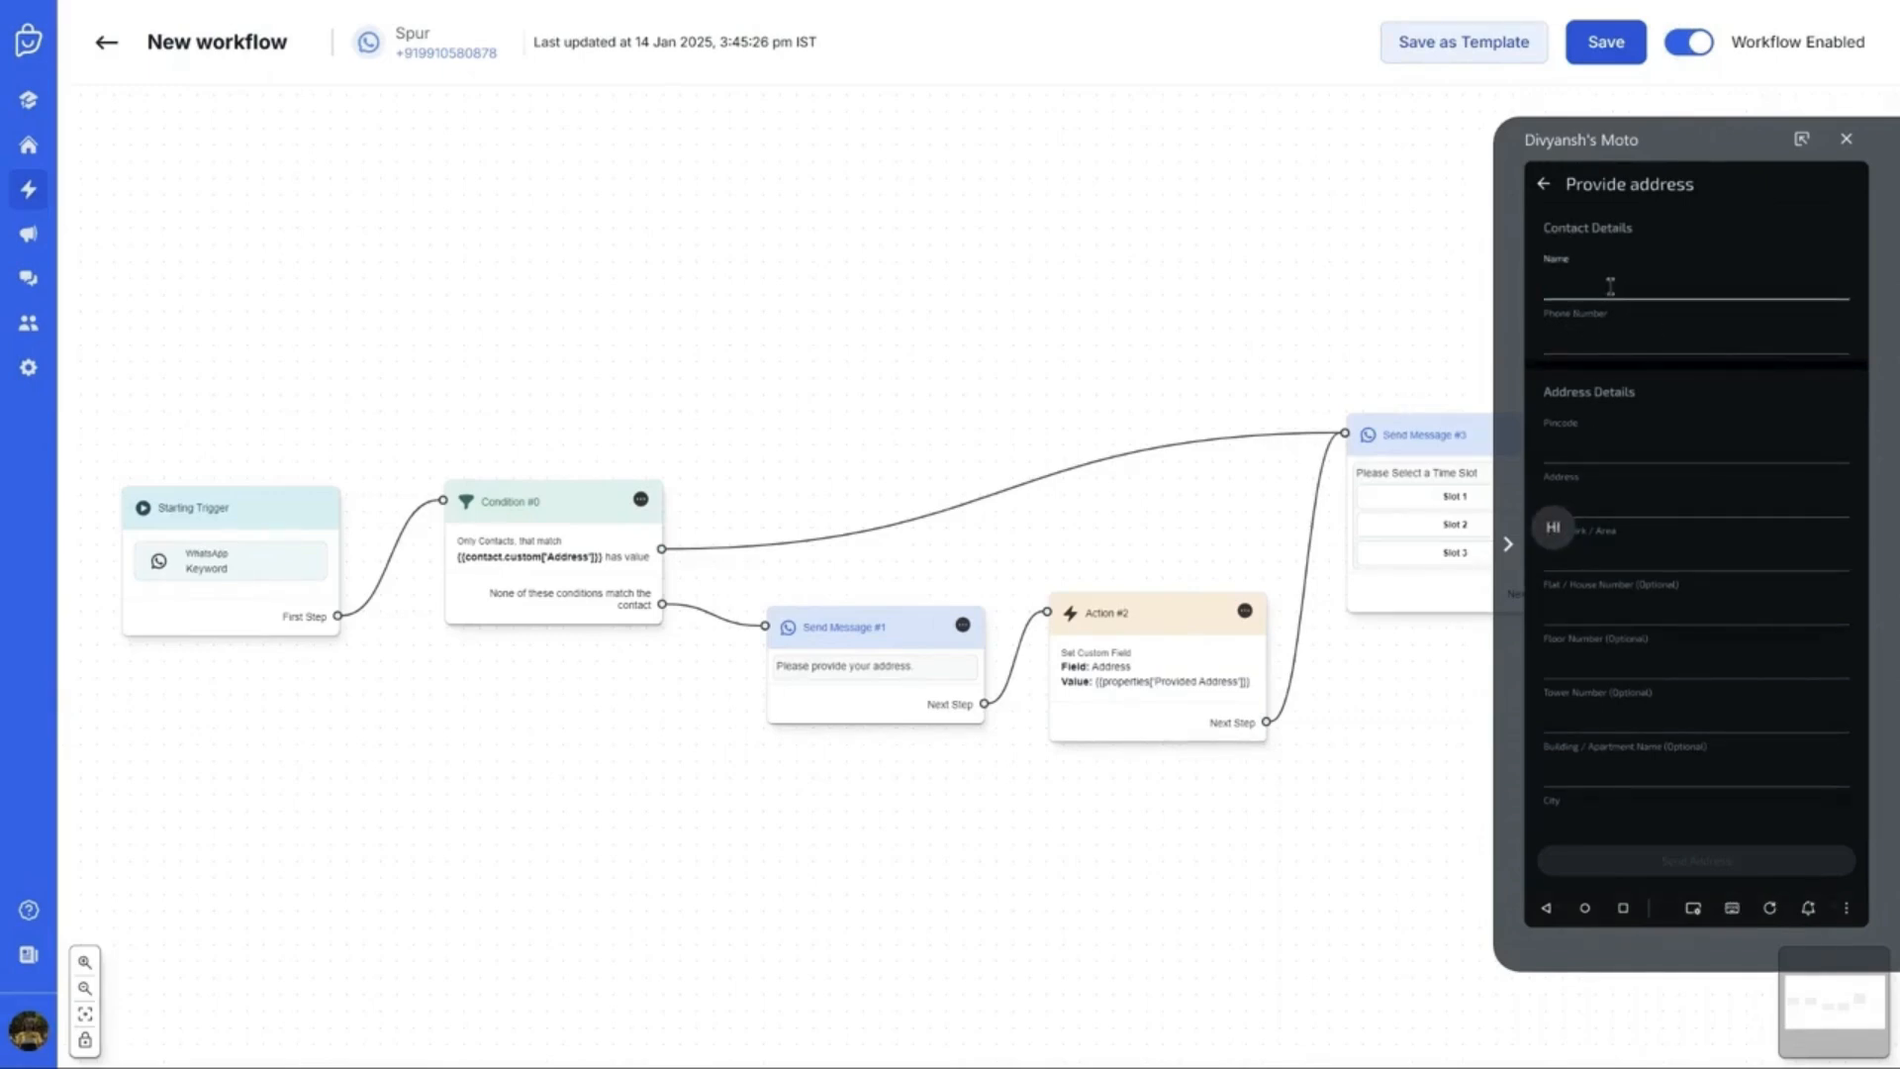
# Enter the contact's name, phone number, pincode 382470 and address 'ABCD Lane'
pyautogui.write('Divyansh')
pyautogui.click(1582, 332)
pyautogui.write('9999999999')
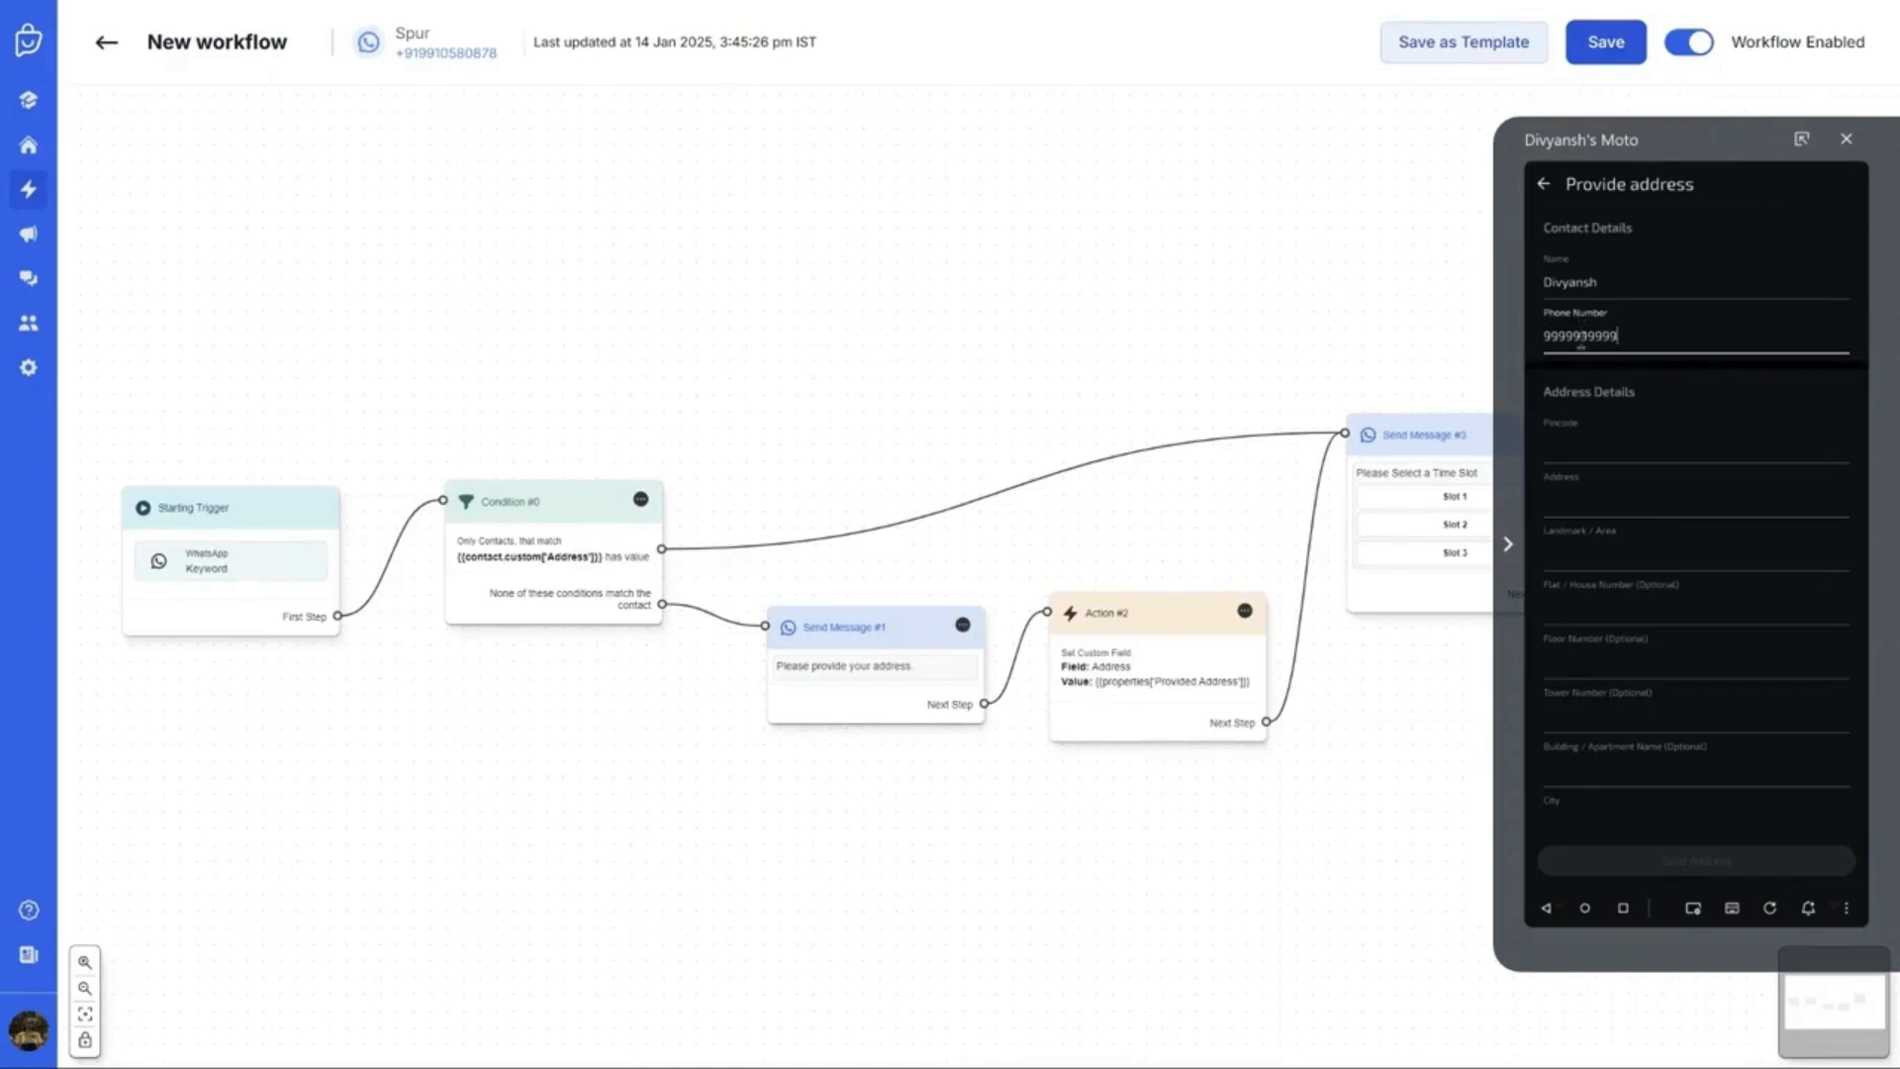
pyautogui.click(1573, 453)
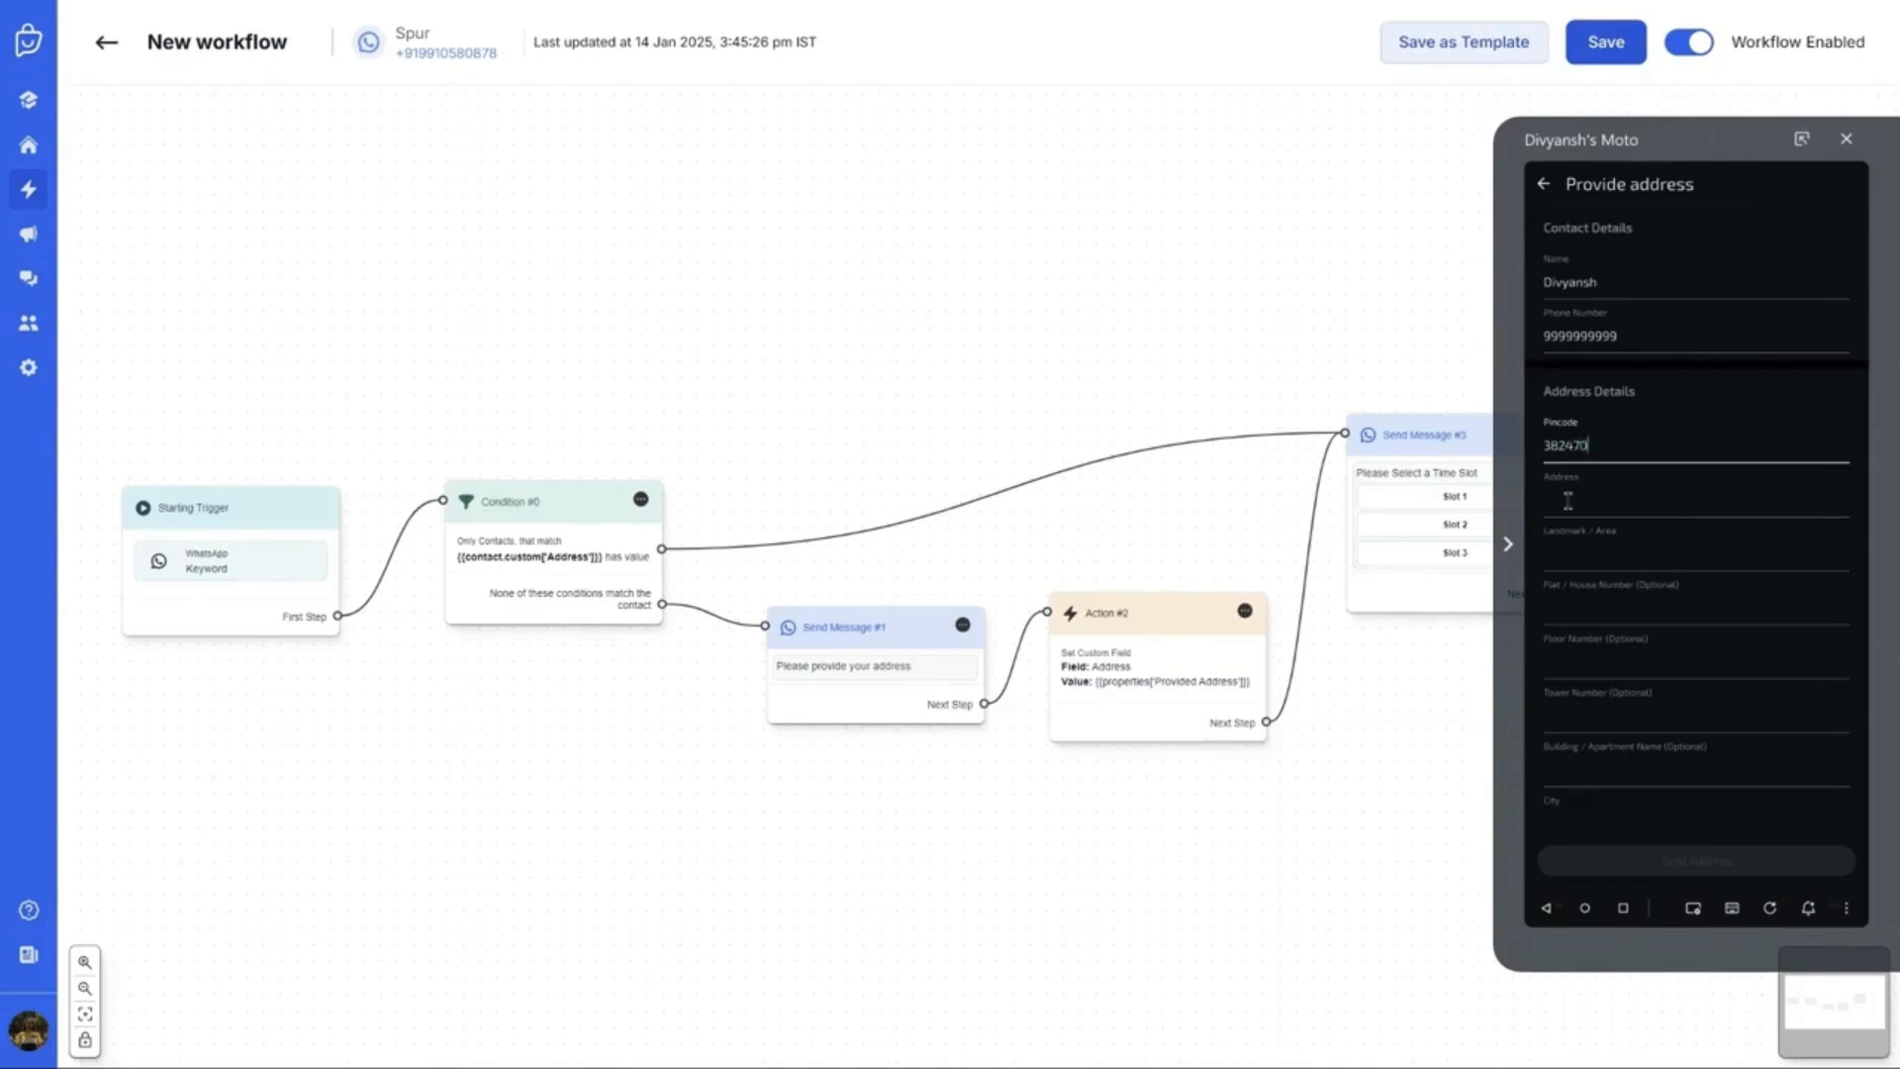
pyautogui.click(1568, 502)
pyautogui.write('ABCD Lane')
# Fill area ABCD City, city ABCED and state MP, then send the address
pyautogui.click(1639, 555)
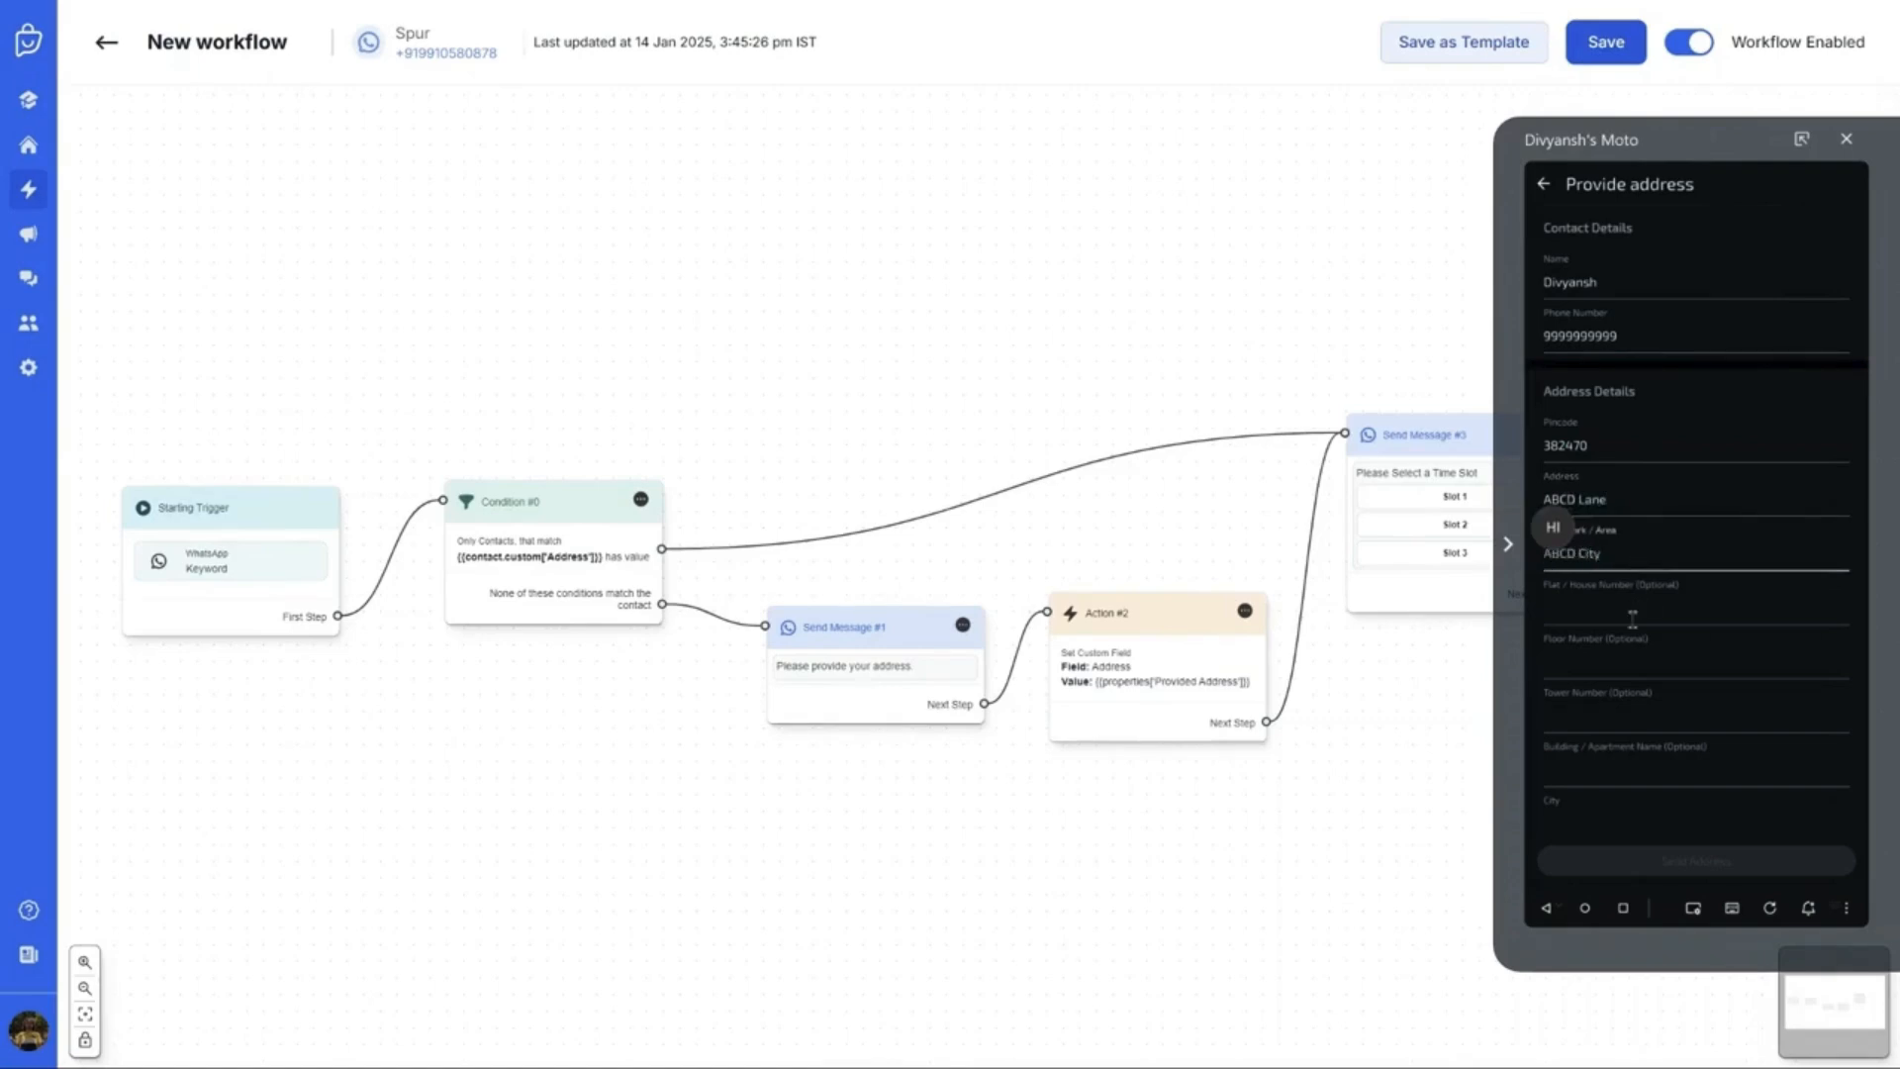
pyautogui.click(1624, 814)
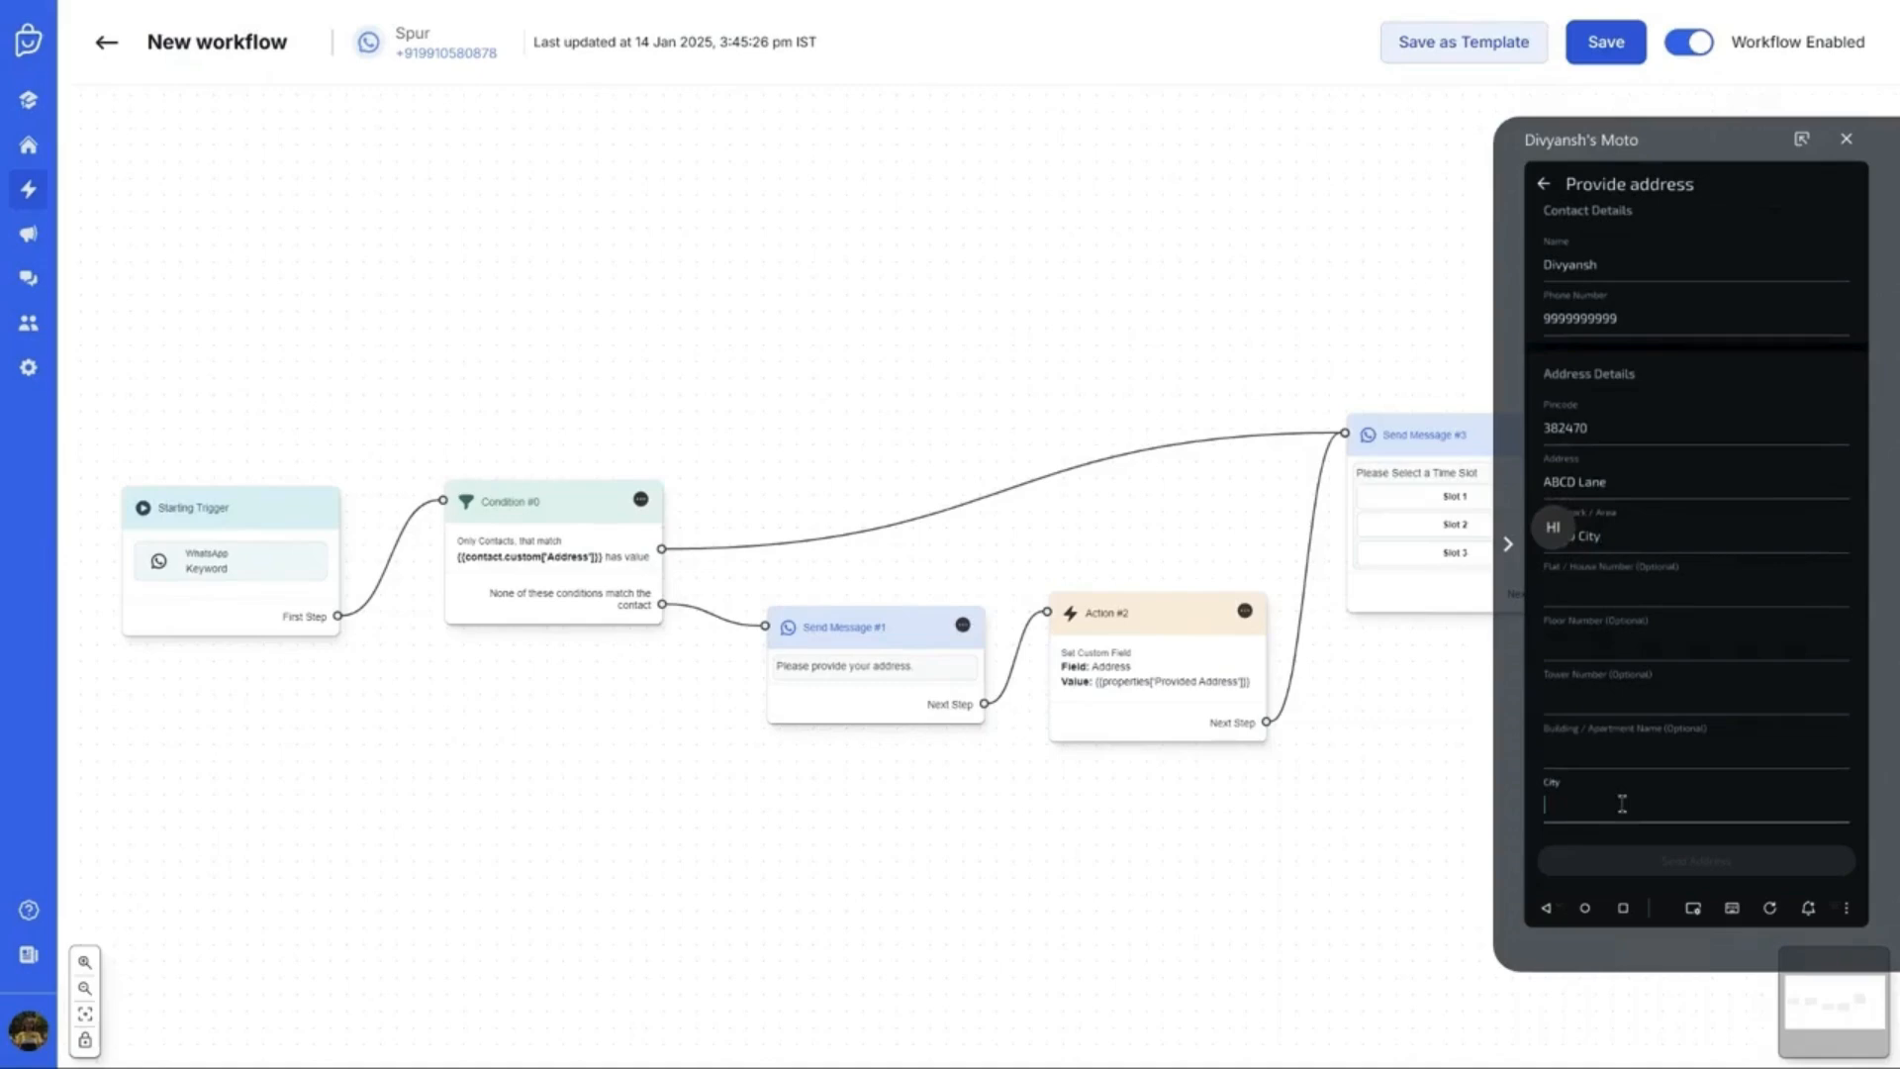
pyautogui.press('BackSpace')
pyautogui.write('ABCED')
pyautogui.press('Tab')
pyautogui.write('M')
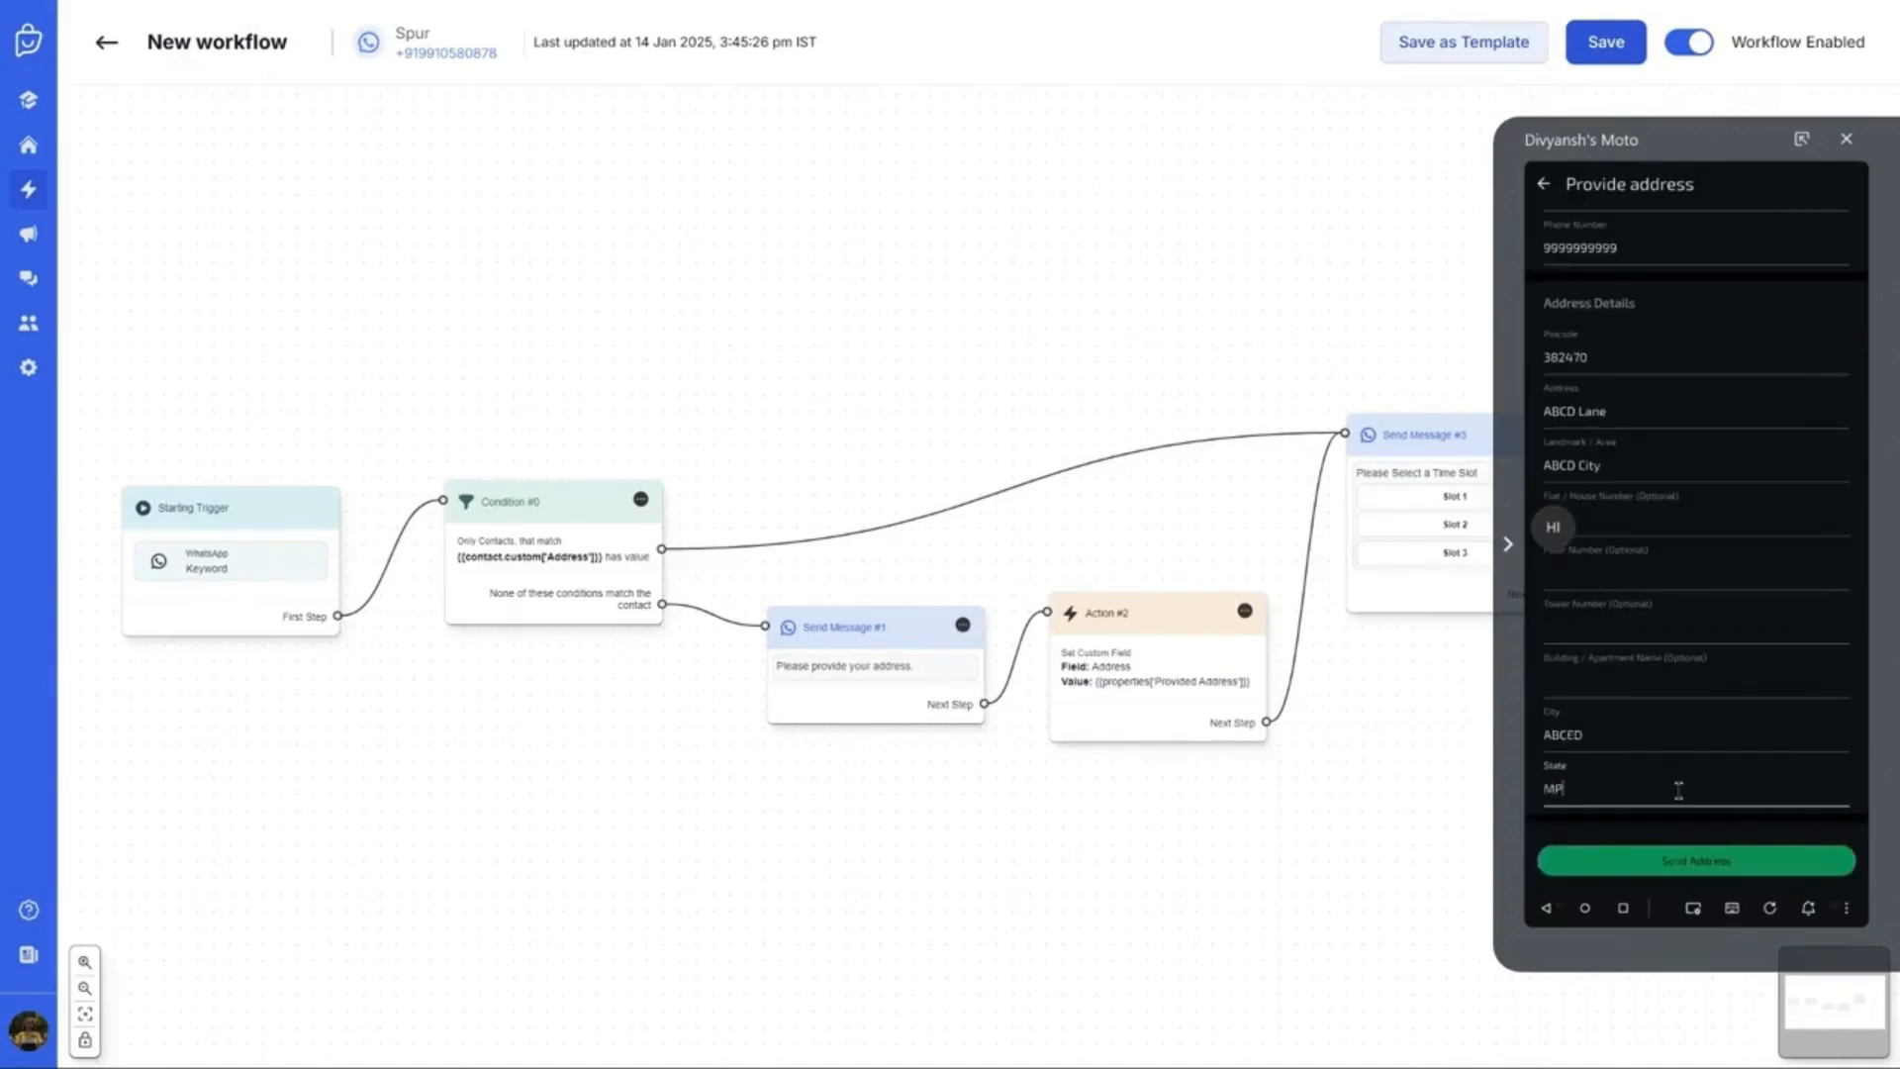
pyautogui.click(1675, 851)
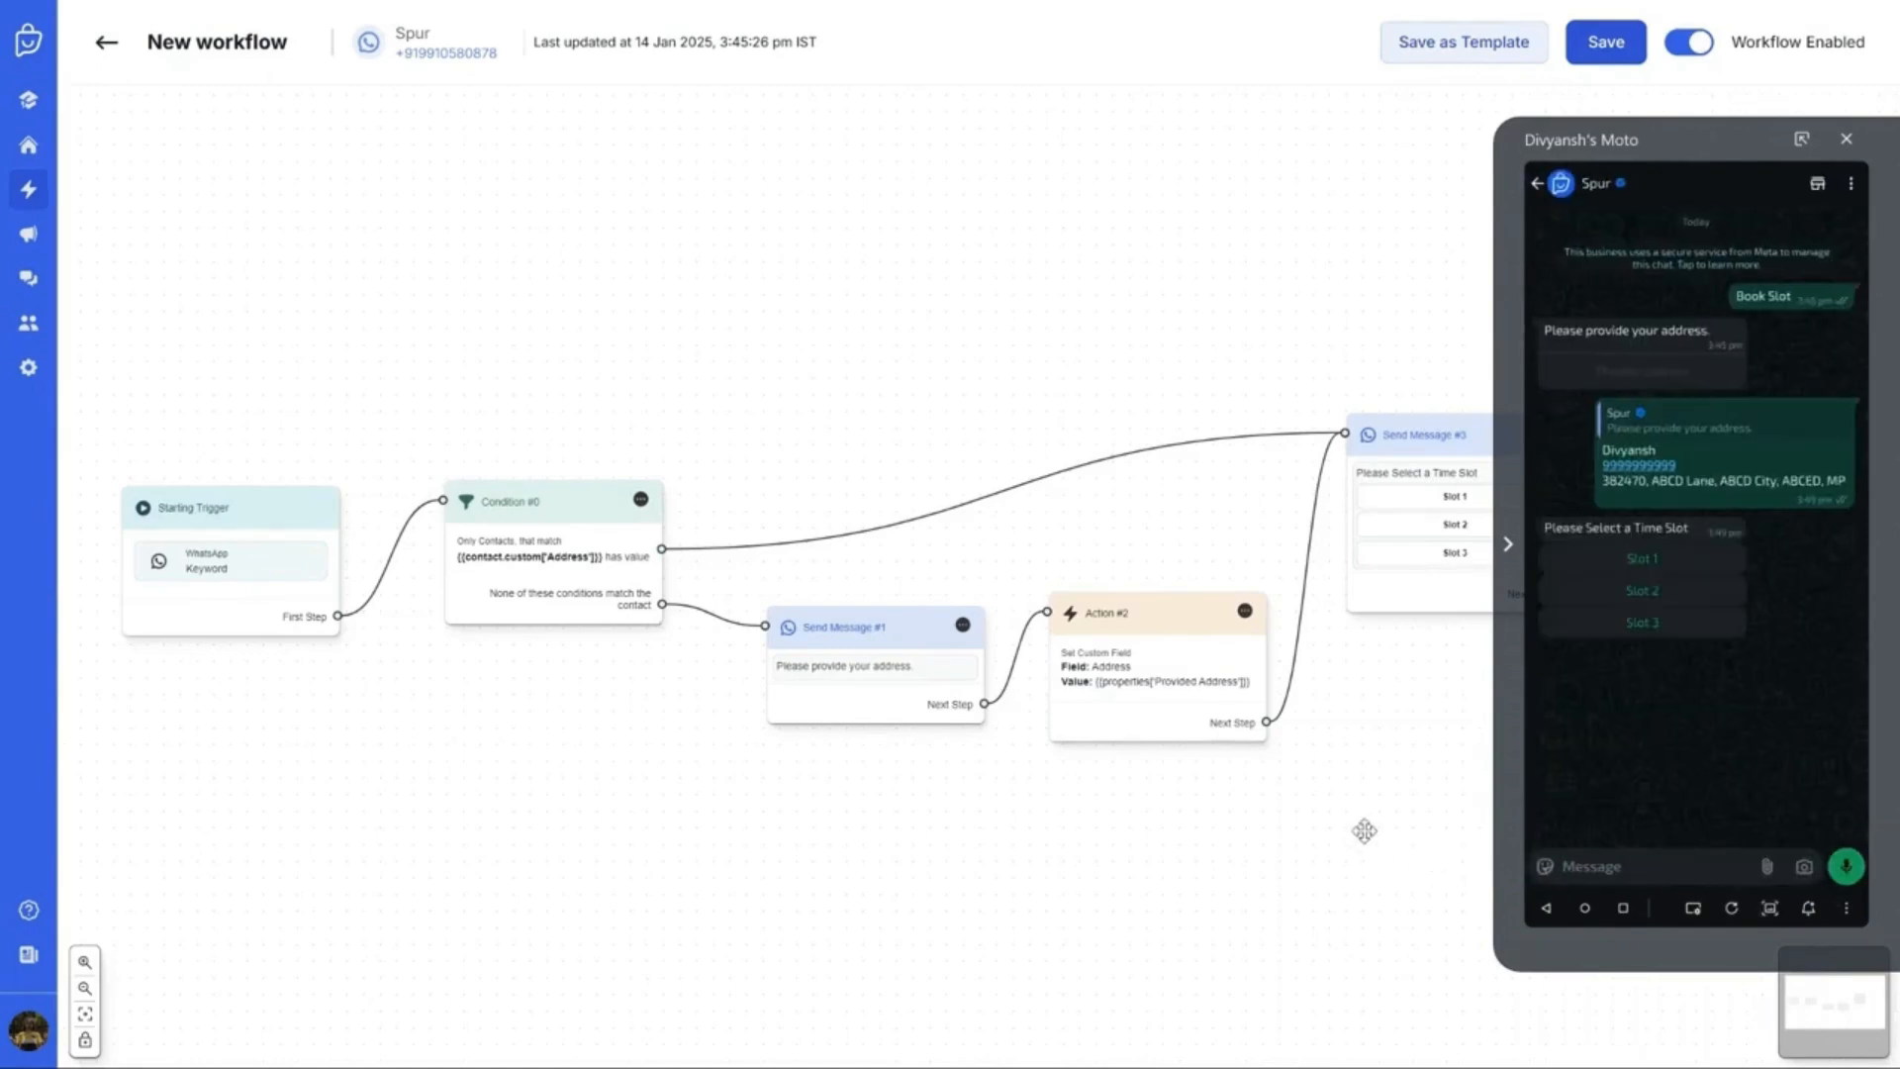
# Dismiss the meeting reminder and pick Slot 1 in the test chat
pyautogui.click(1367, 713)
pyautogui.moveTo(1367, 713); pyautogui.dragTo(1322, 718)
pyautogui.hotkey('alt', 'Tab')
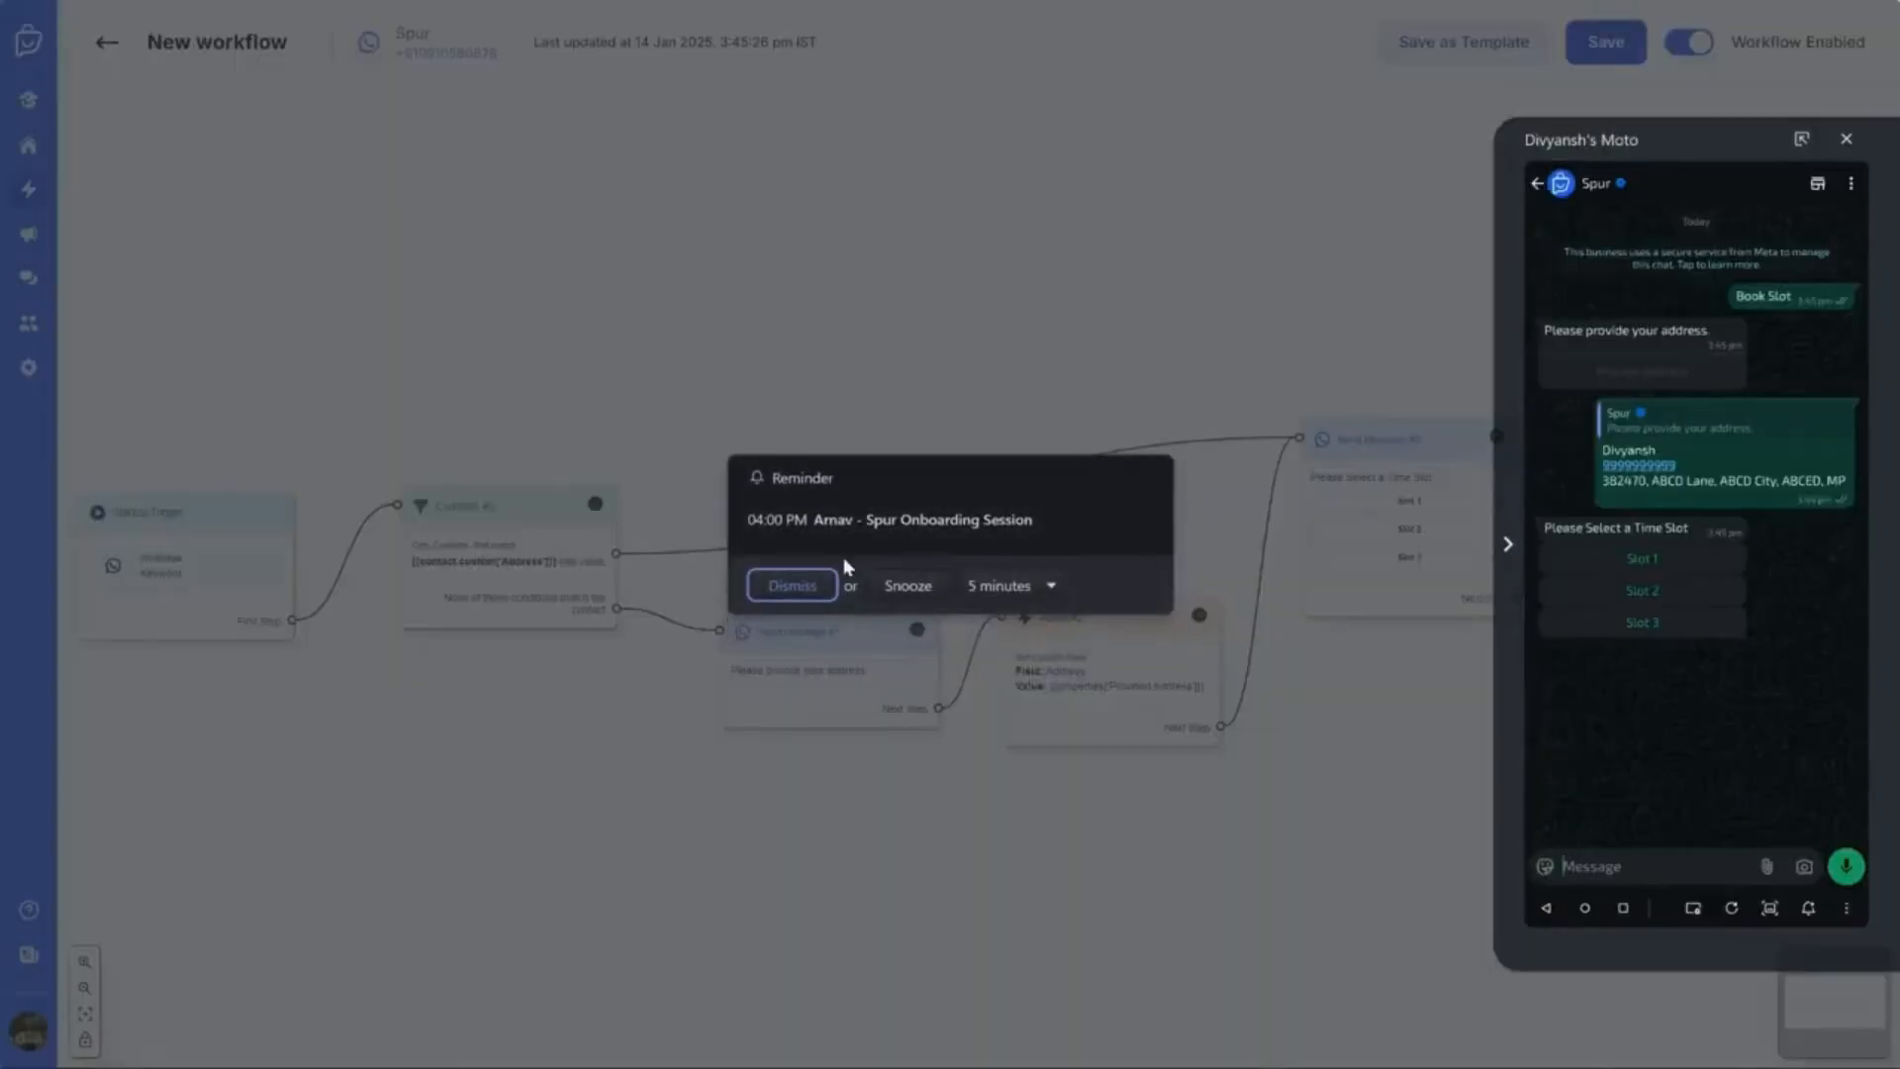
pyautogui.click(794, 586)
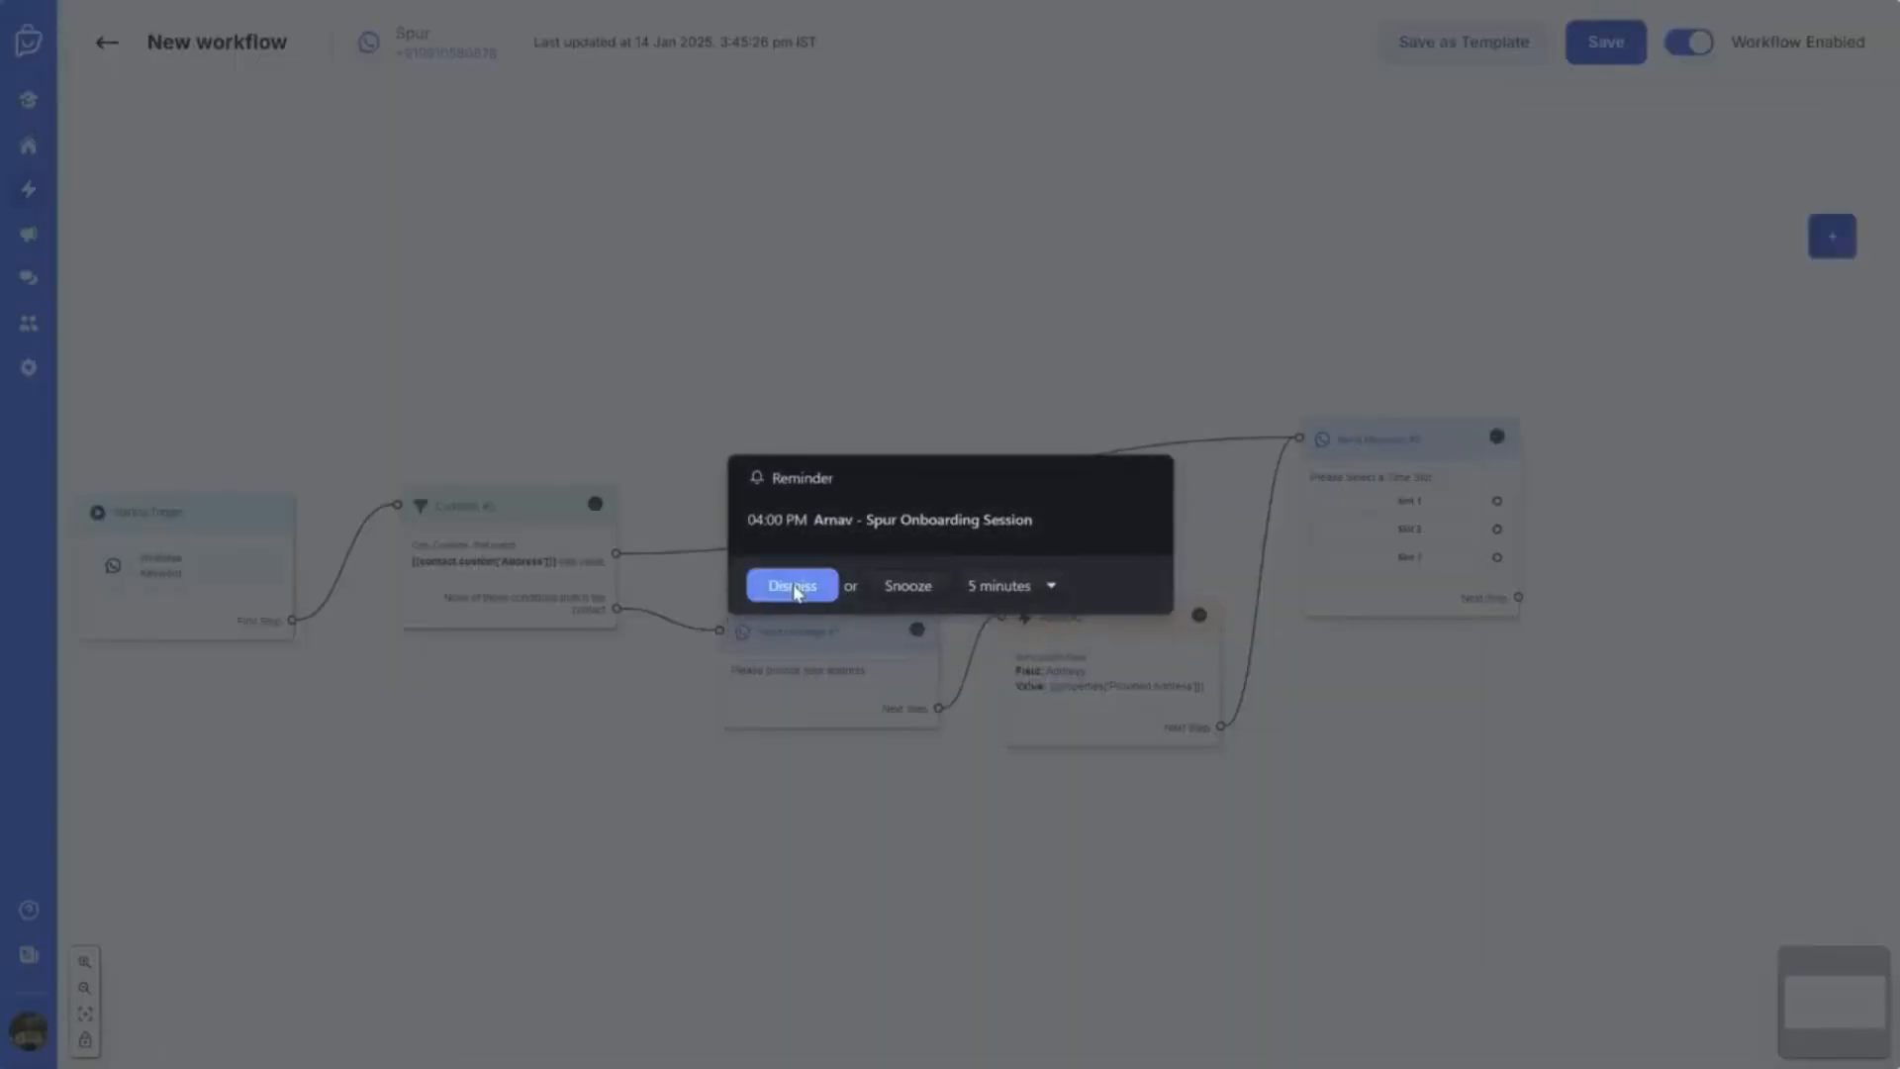
pyautogui.hotkey('alt', 'Tab')
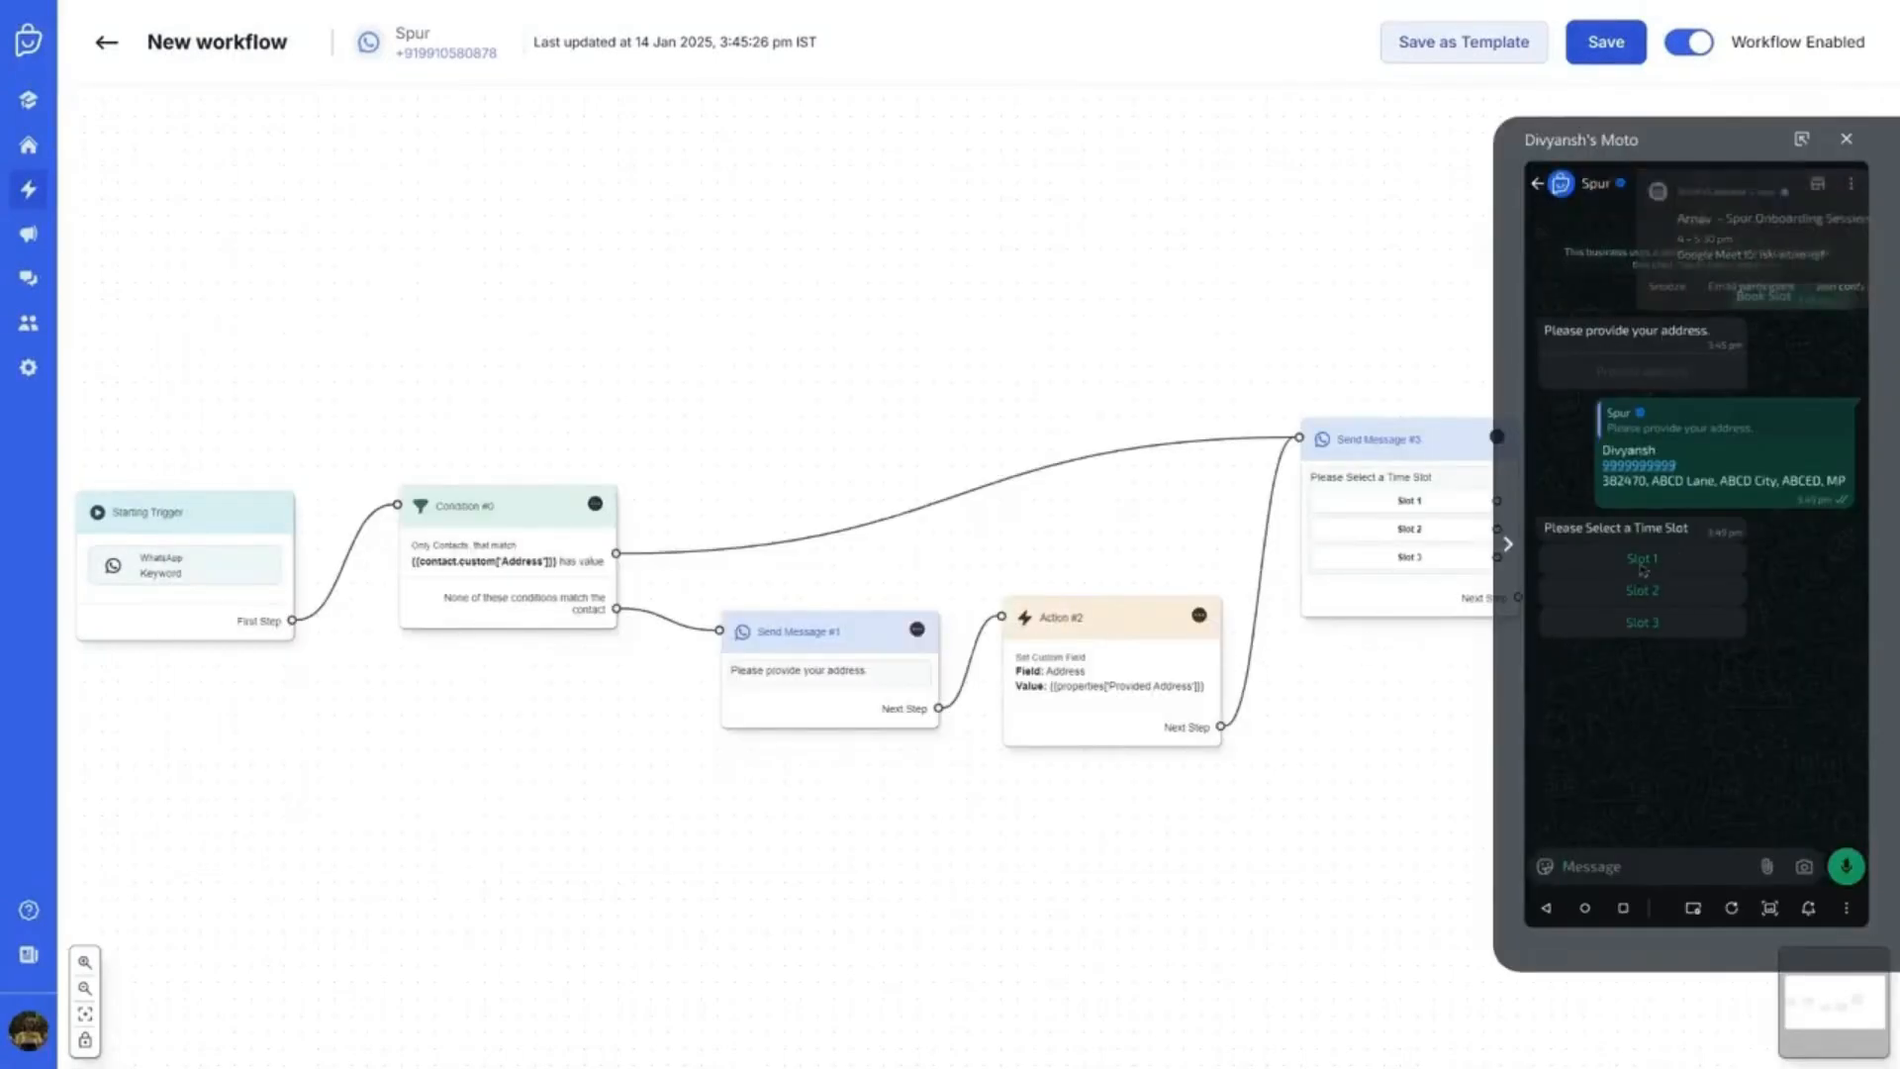
pyautogui.click(1642, 560)
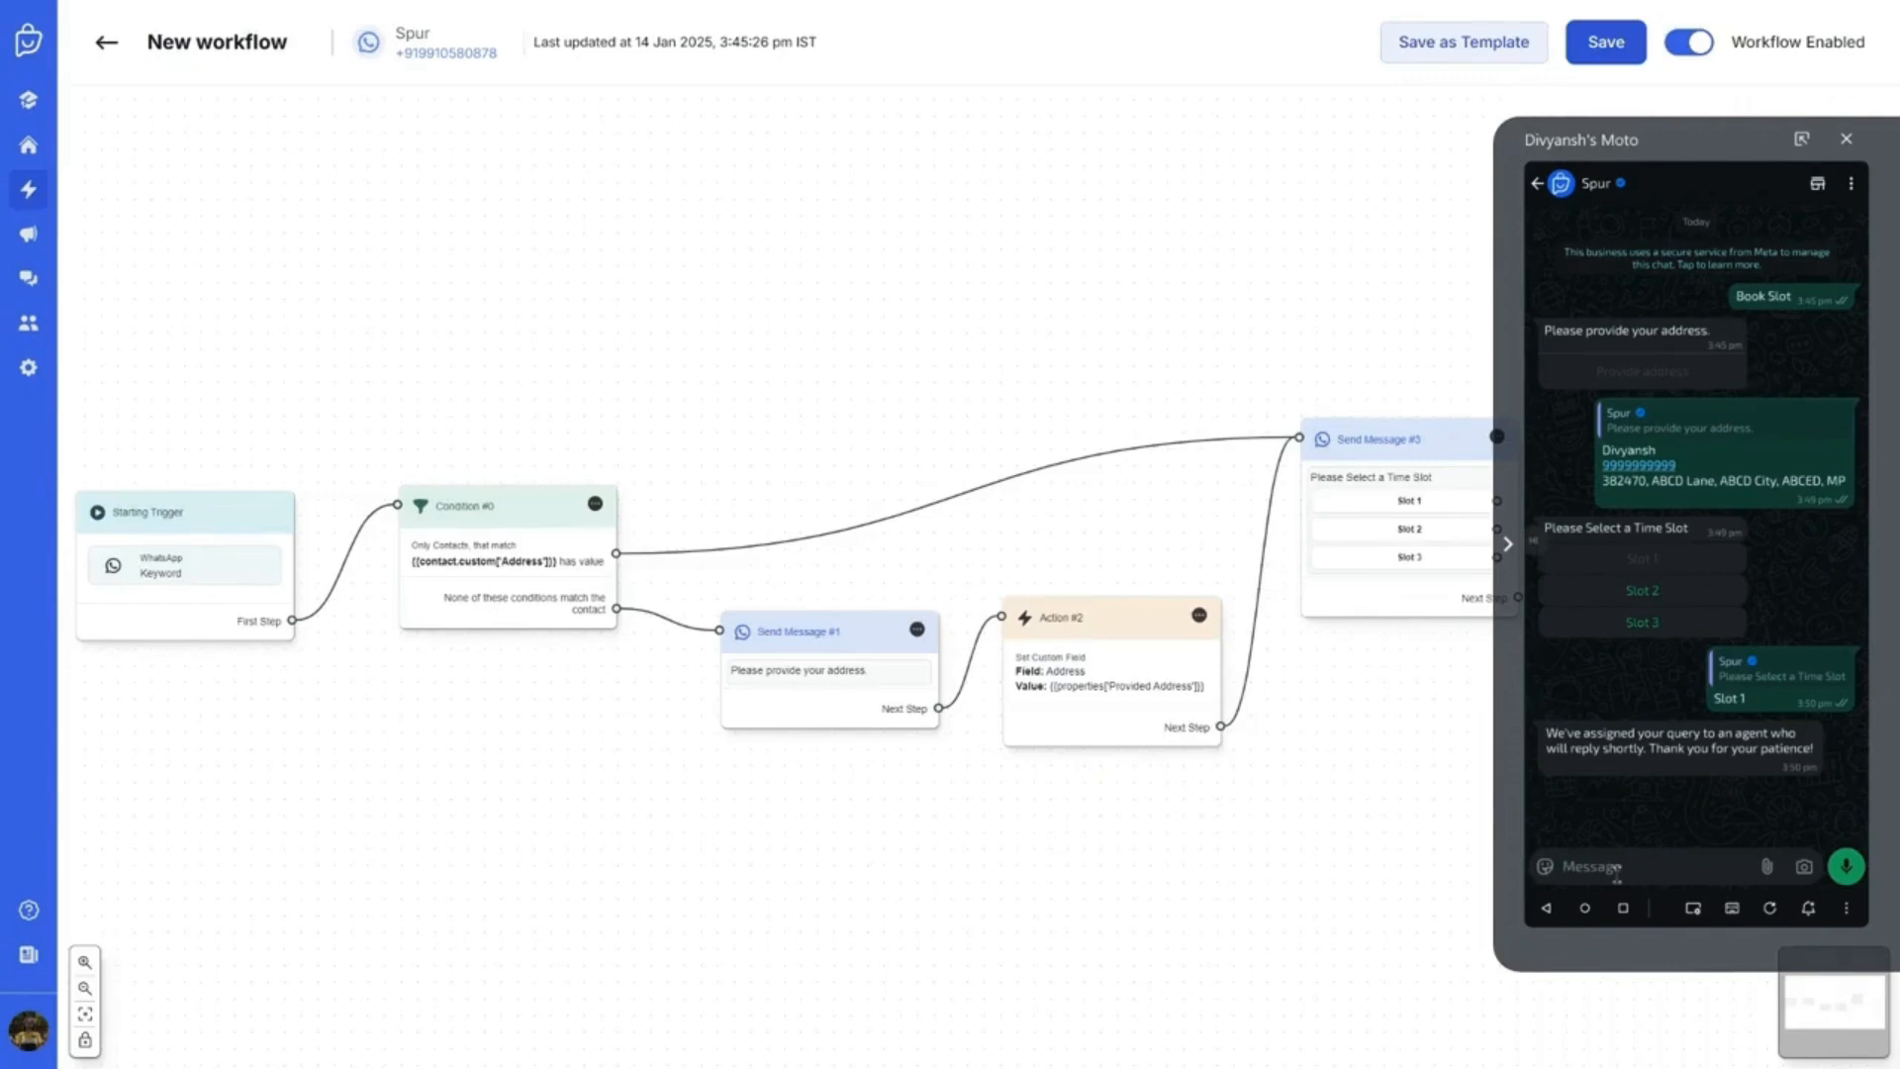
# Paste 'Book Slot' into the chat message box, removing the extra blank line
pyautogui.write('Book Slot')
pyautogui.rightClick(1617, 875)
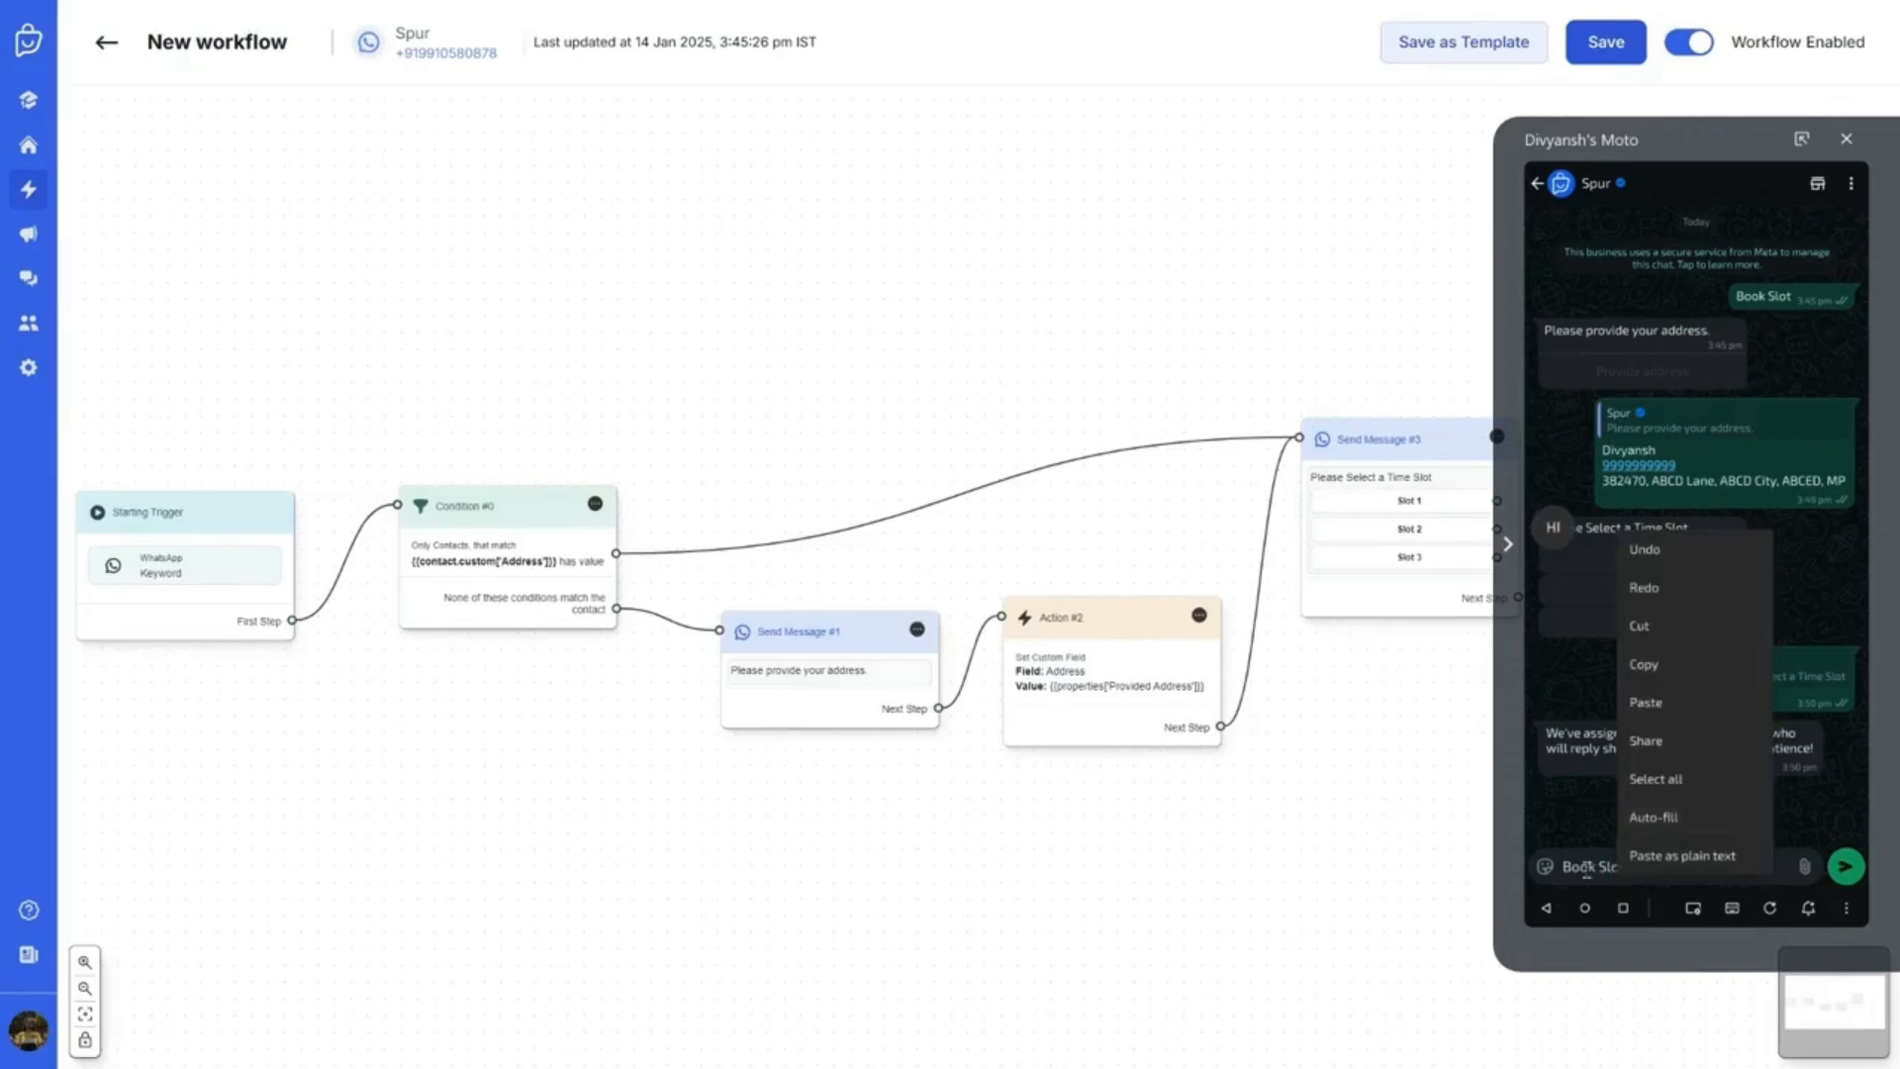
pyautogui.click(1588, 869)
pyautogui.press('Return')
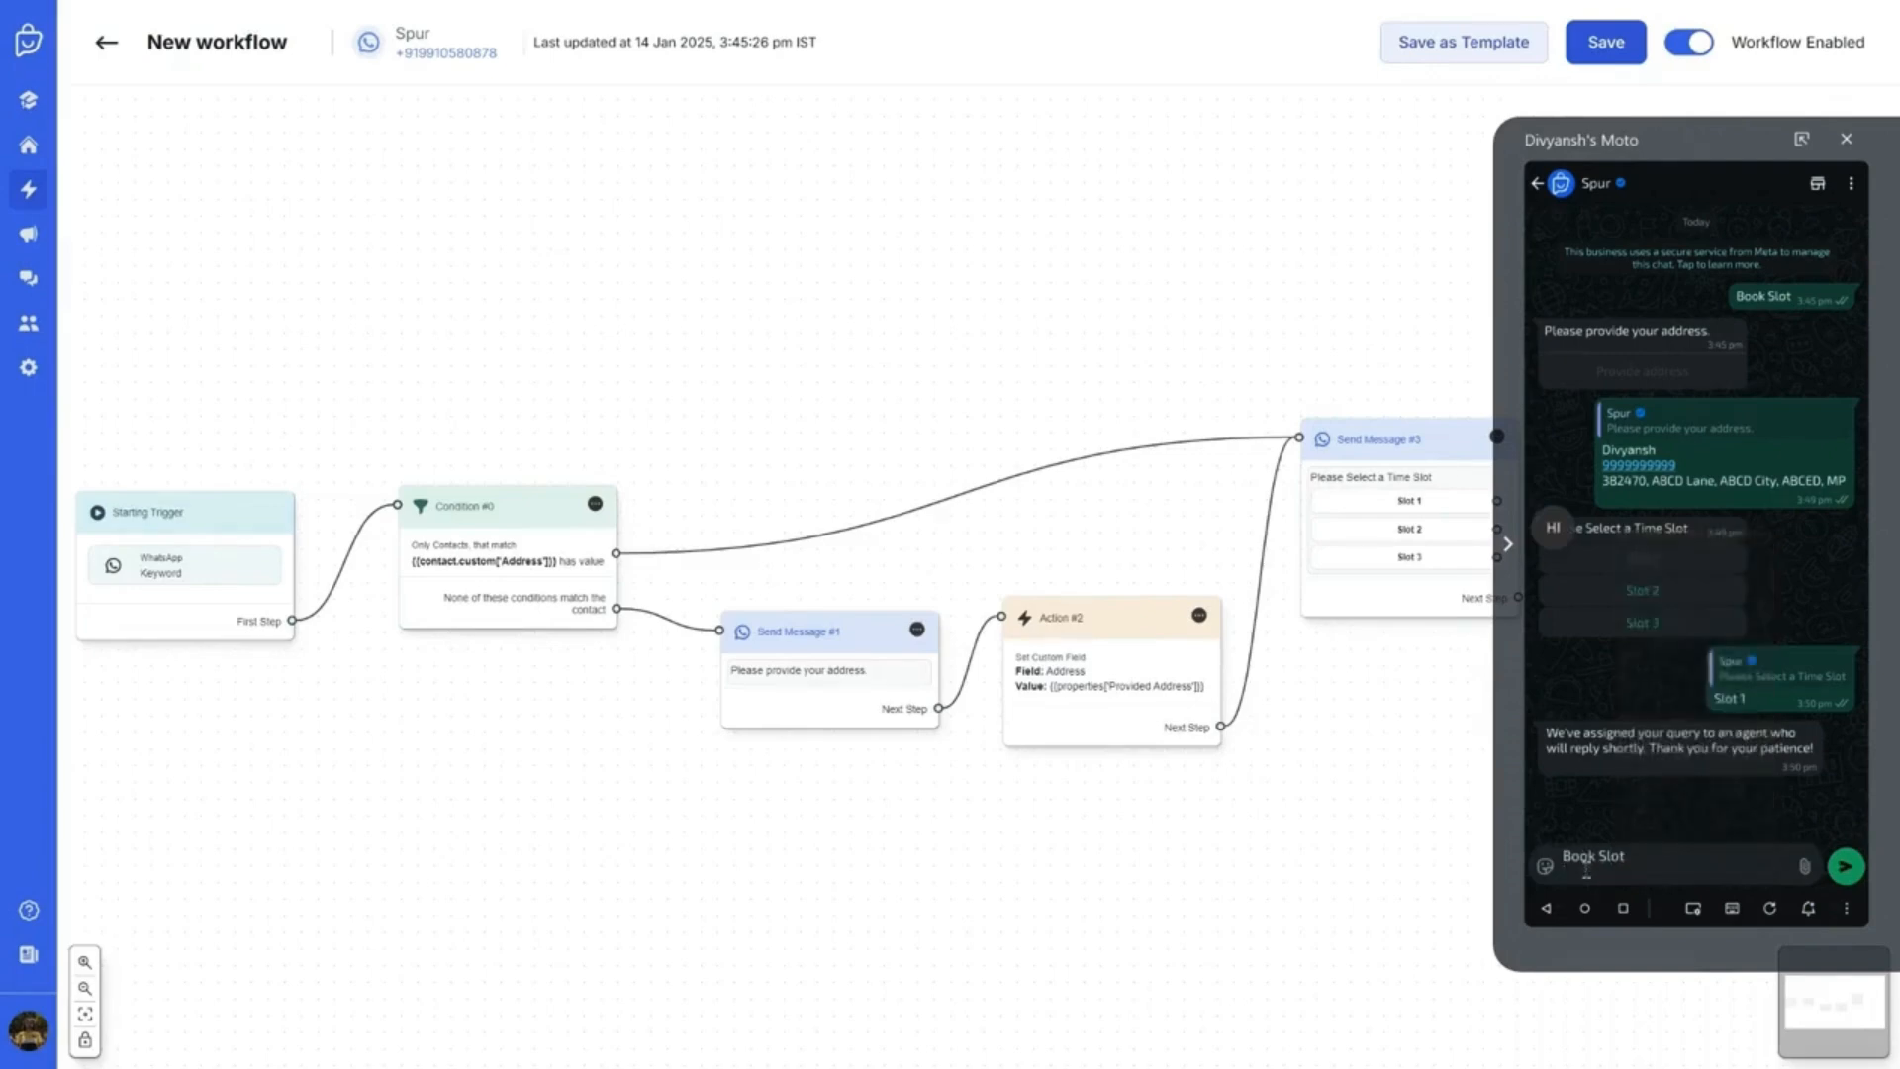
pyautogui.press('BackSpace')
# Send Book Slot again and review the runs table, including the latest run's provided address
pyautogui.click(1856, 869)
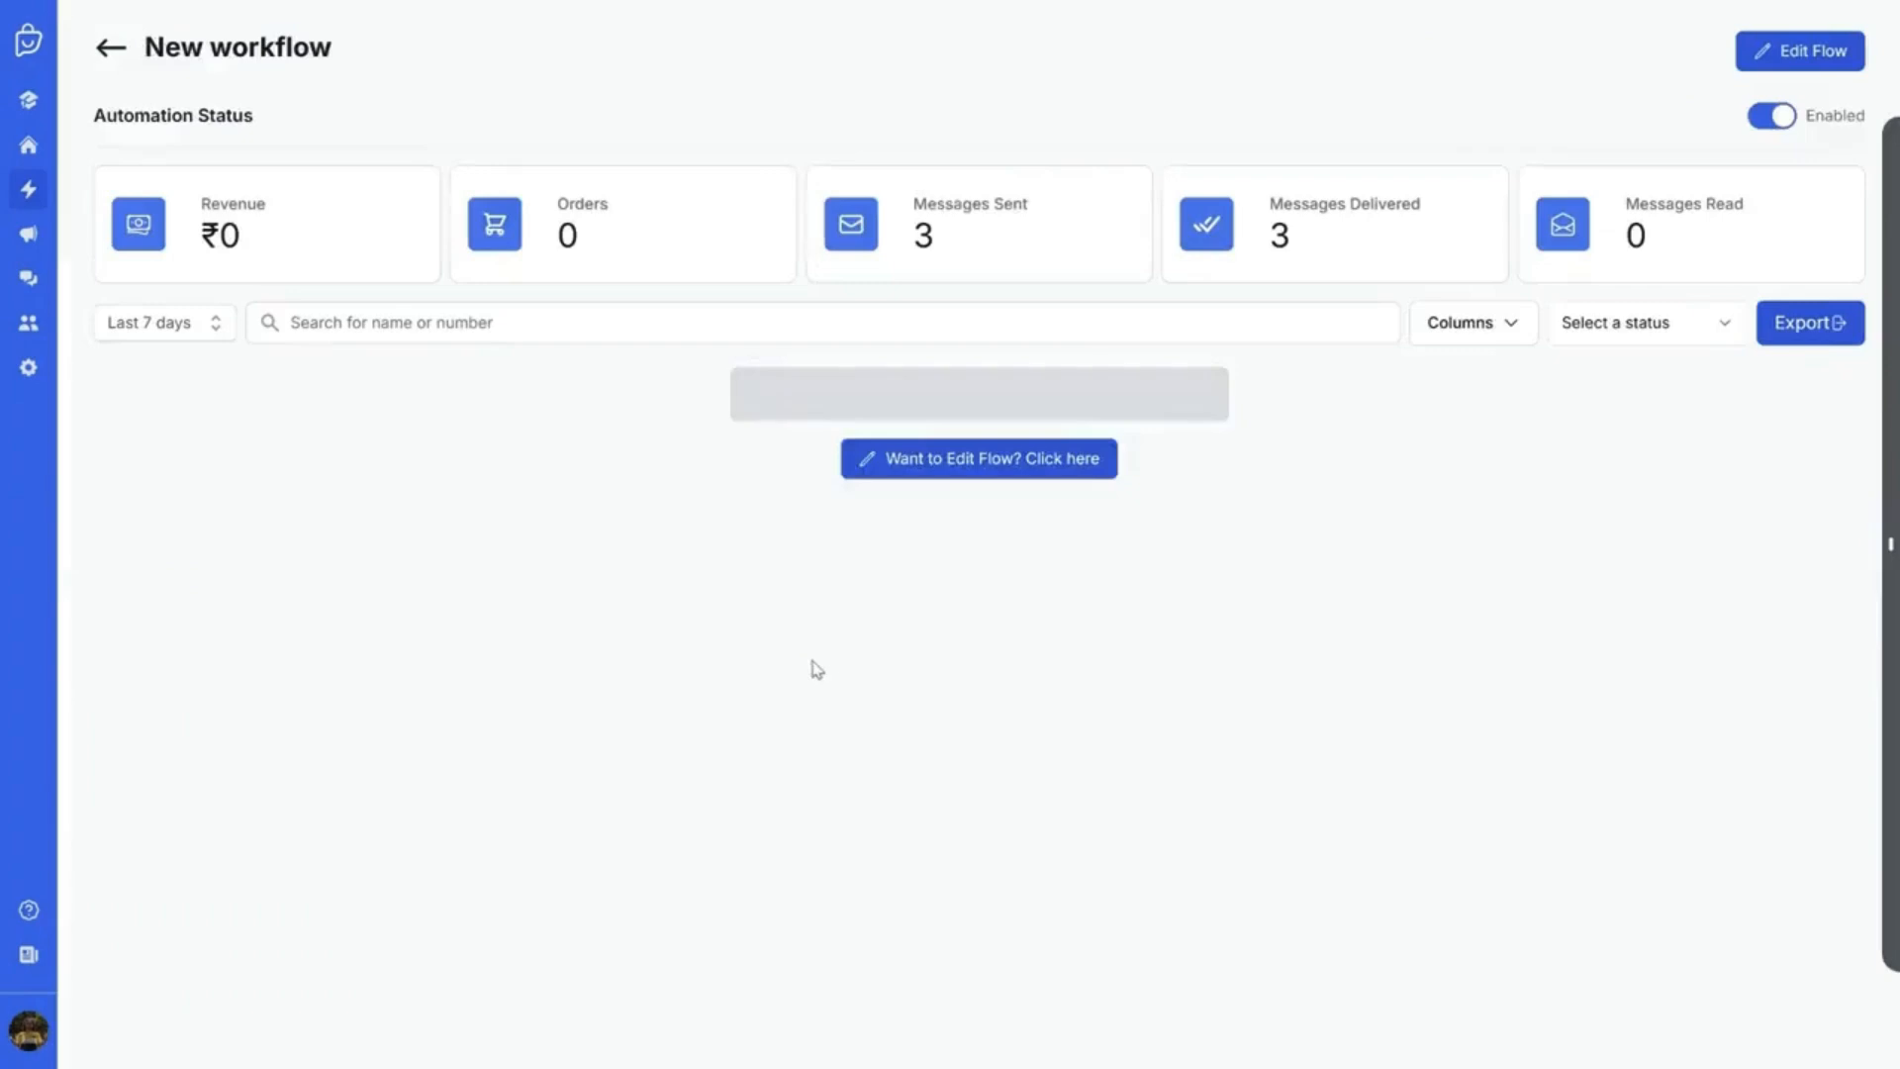
pyautogui.hscroll(3, 902, 579)
pyautogui.hscroll(2, 902, 579)
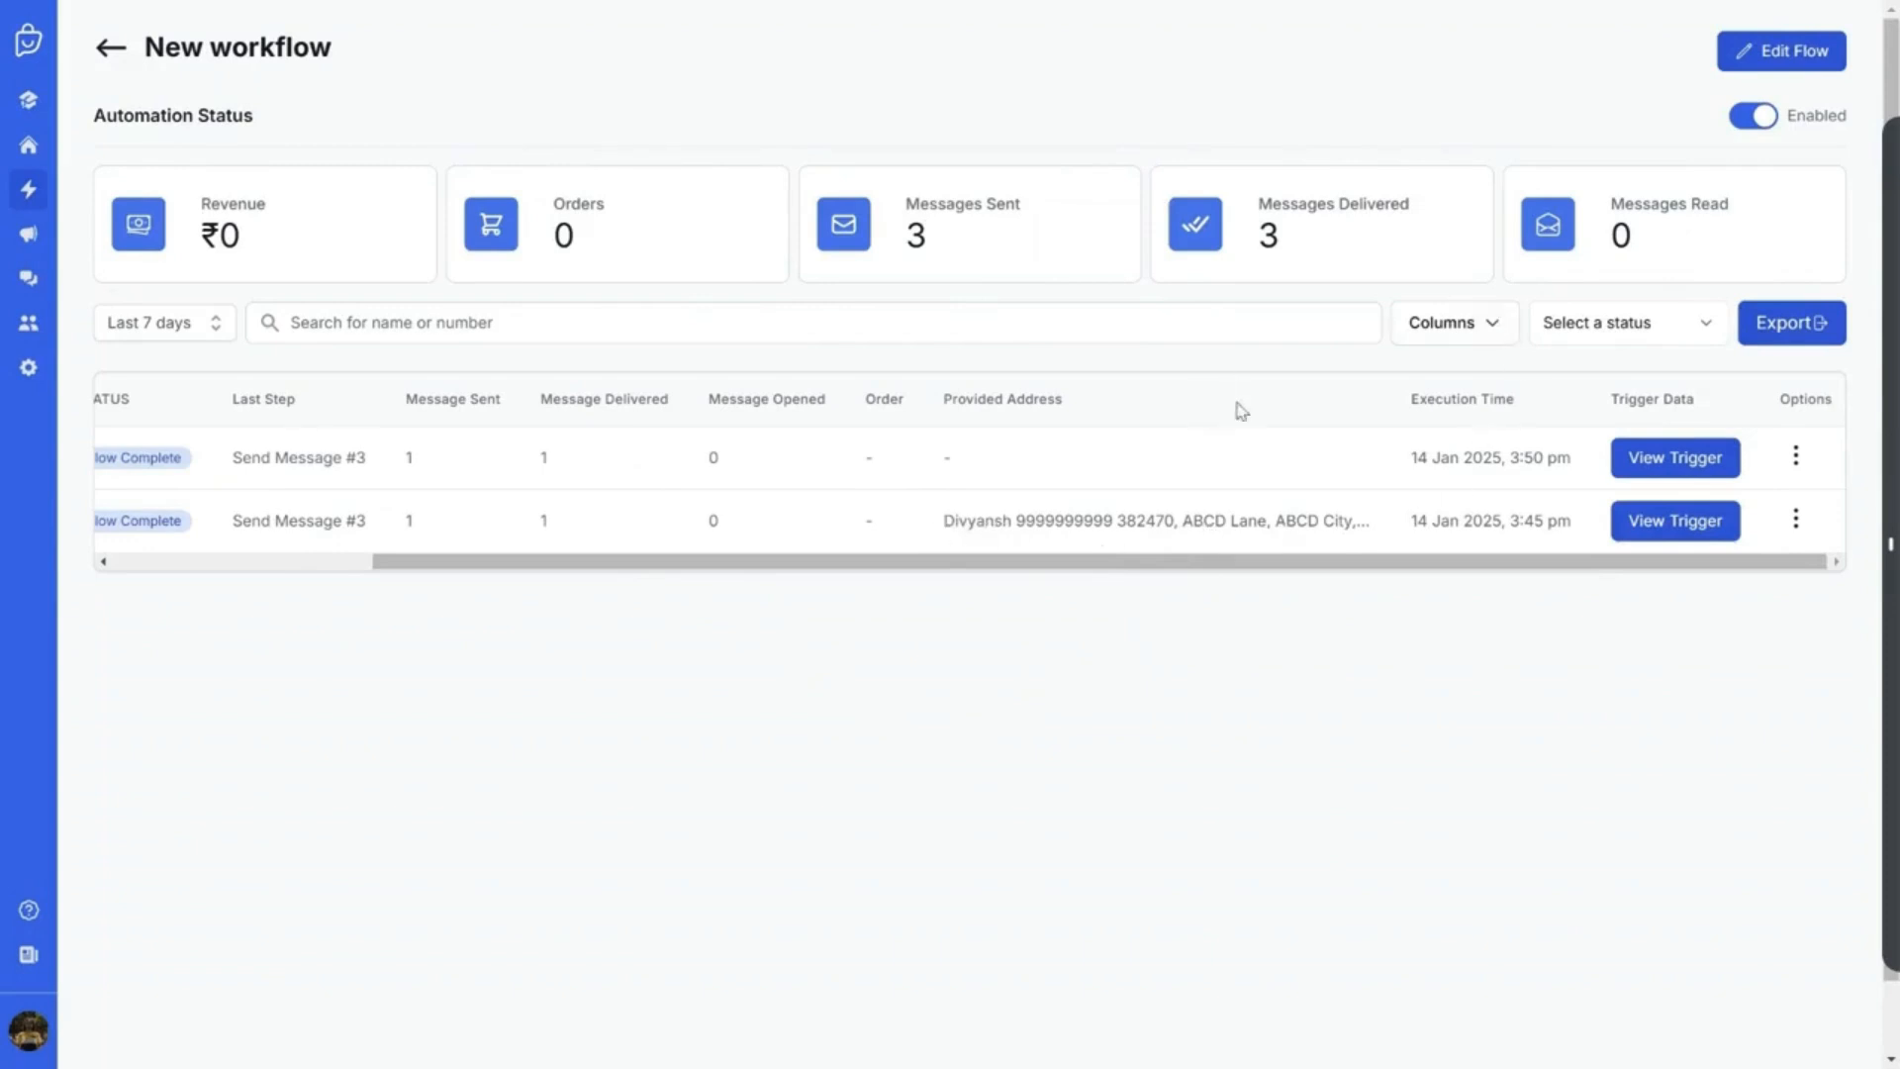
pyautogui.hscroll(-2, 980, 529)
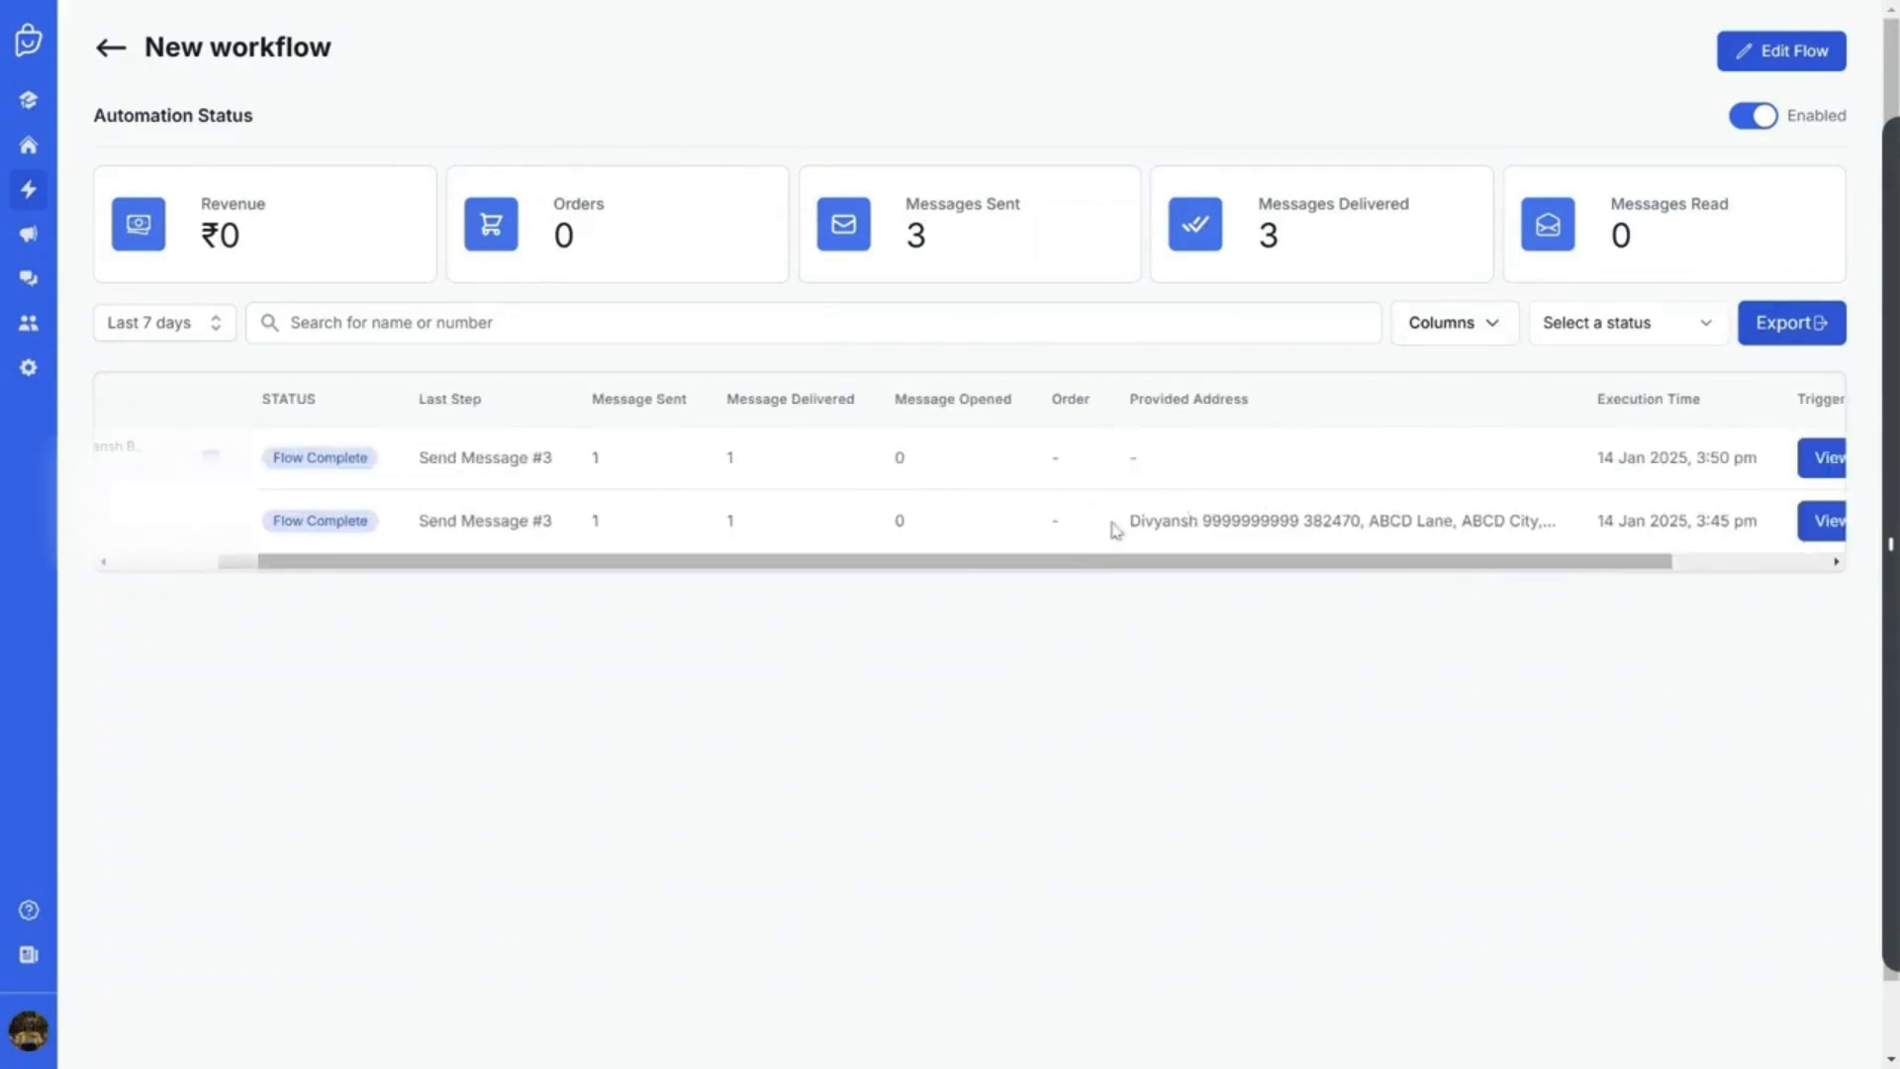
pyautogui.moveTo(1123, 456); pyautogui.dragTo(1171, 457)
pyautogui.click(1140, 545)
# Open the workflow in the editor, then go to the contacts database
pyautogui.click(1774, 69)
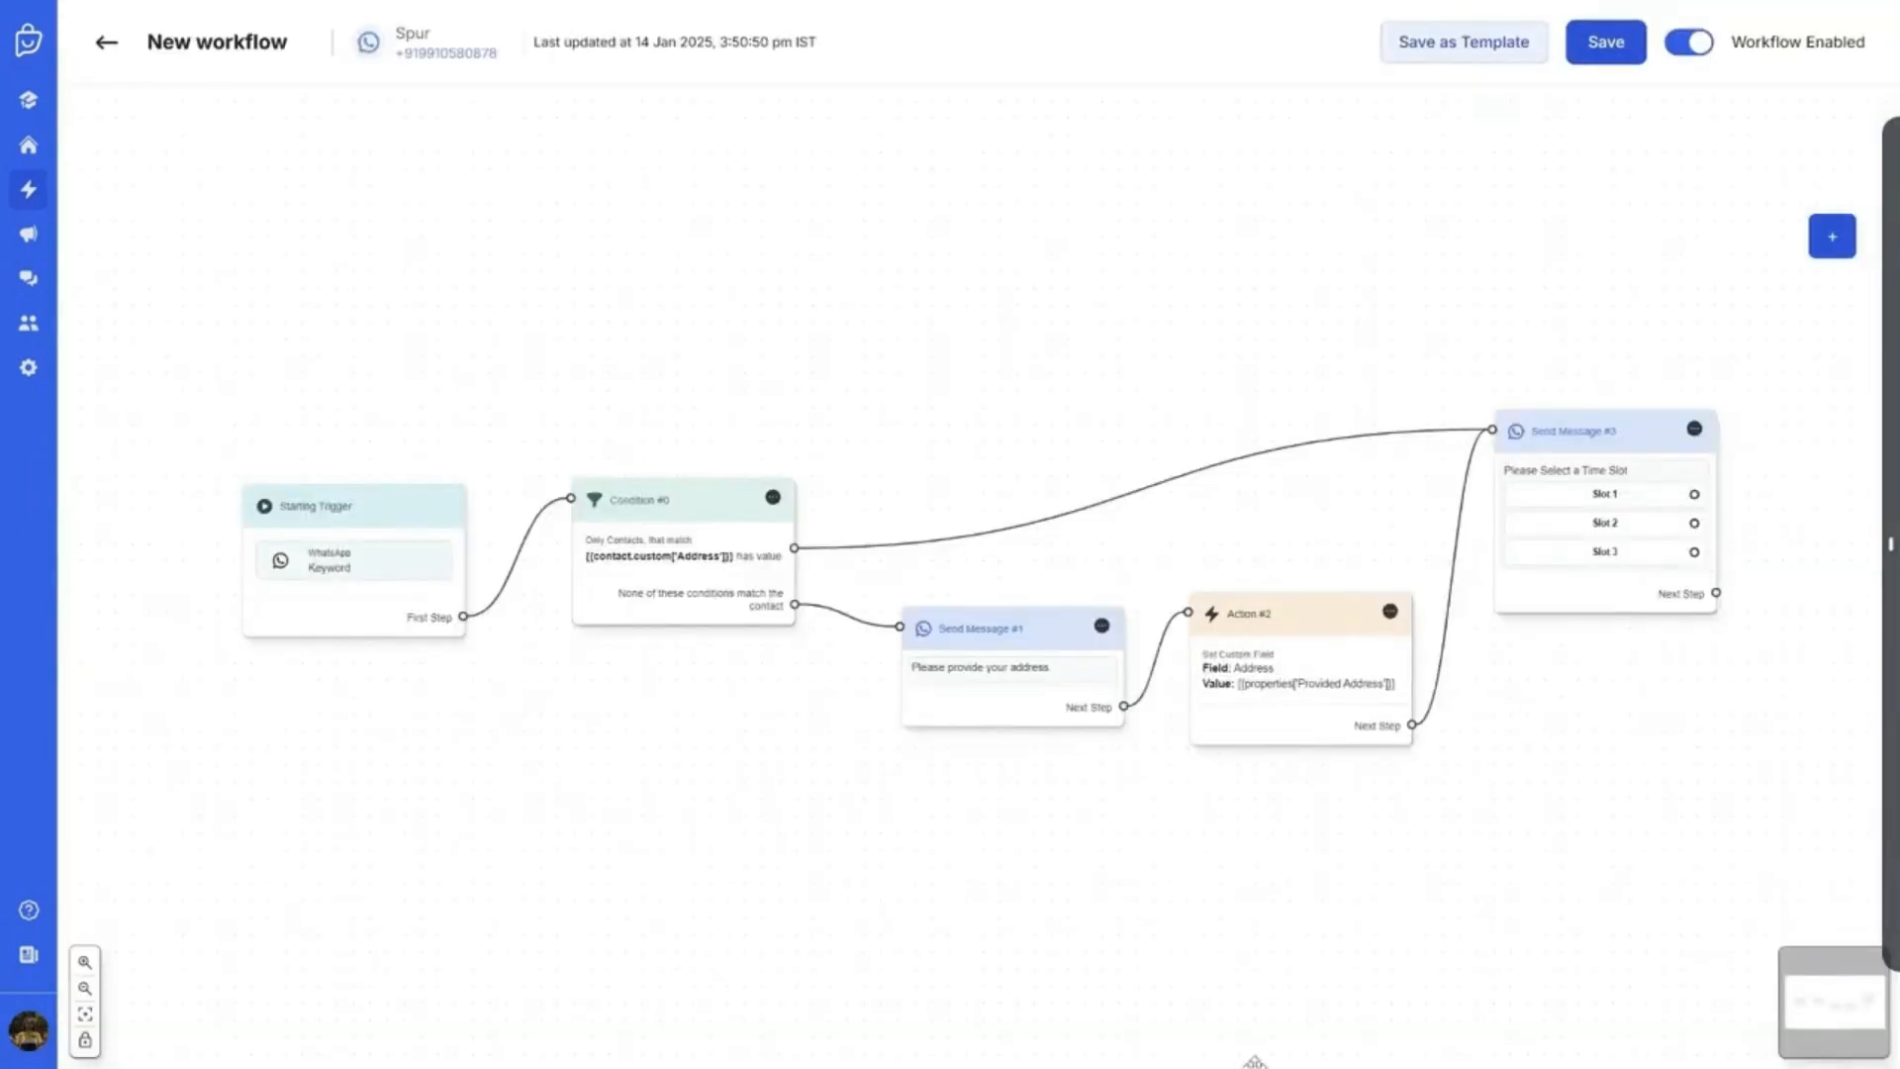
pyautogui.moveTo(894, 520)
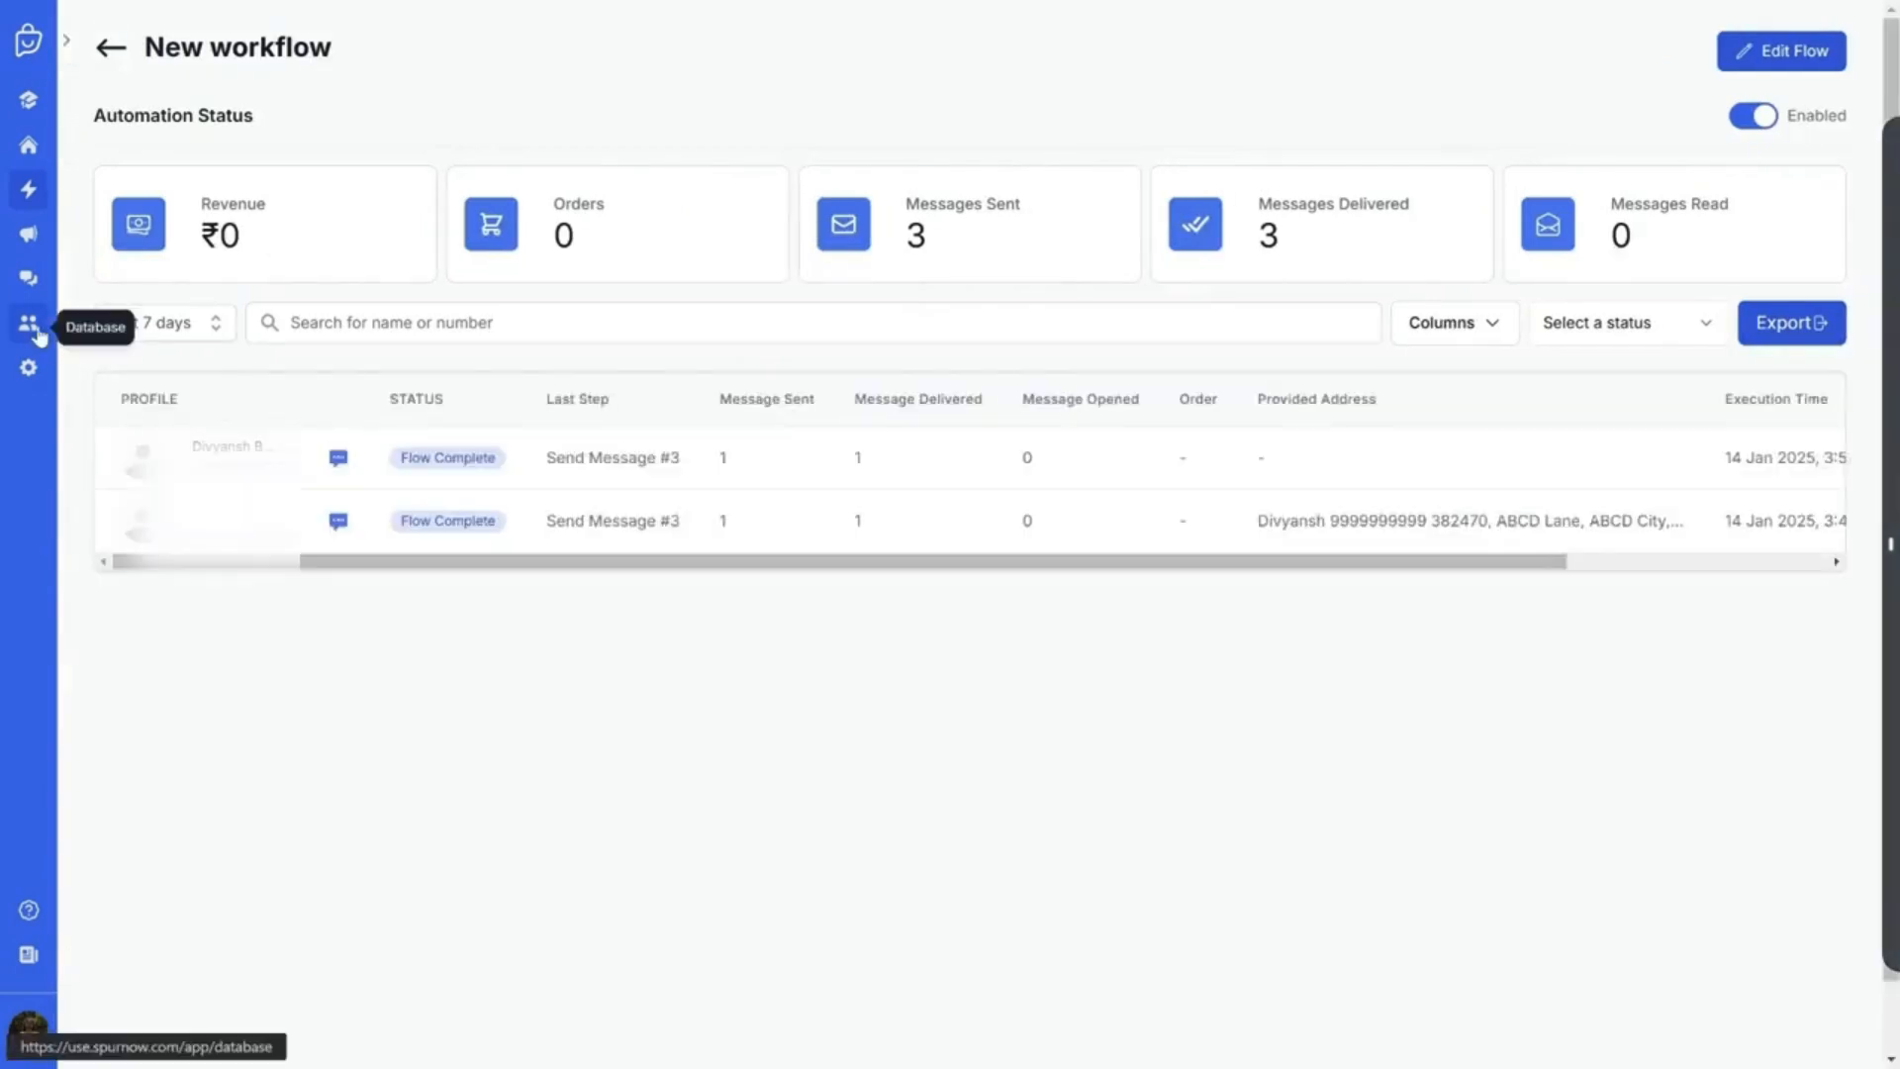
pyautogui.click(28, 324)
# Search contacts for the test contact's name and expand its custom fields to check the Address
pyautogui.click(571, 119)
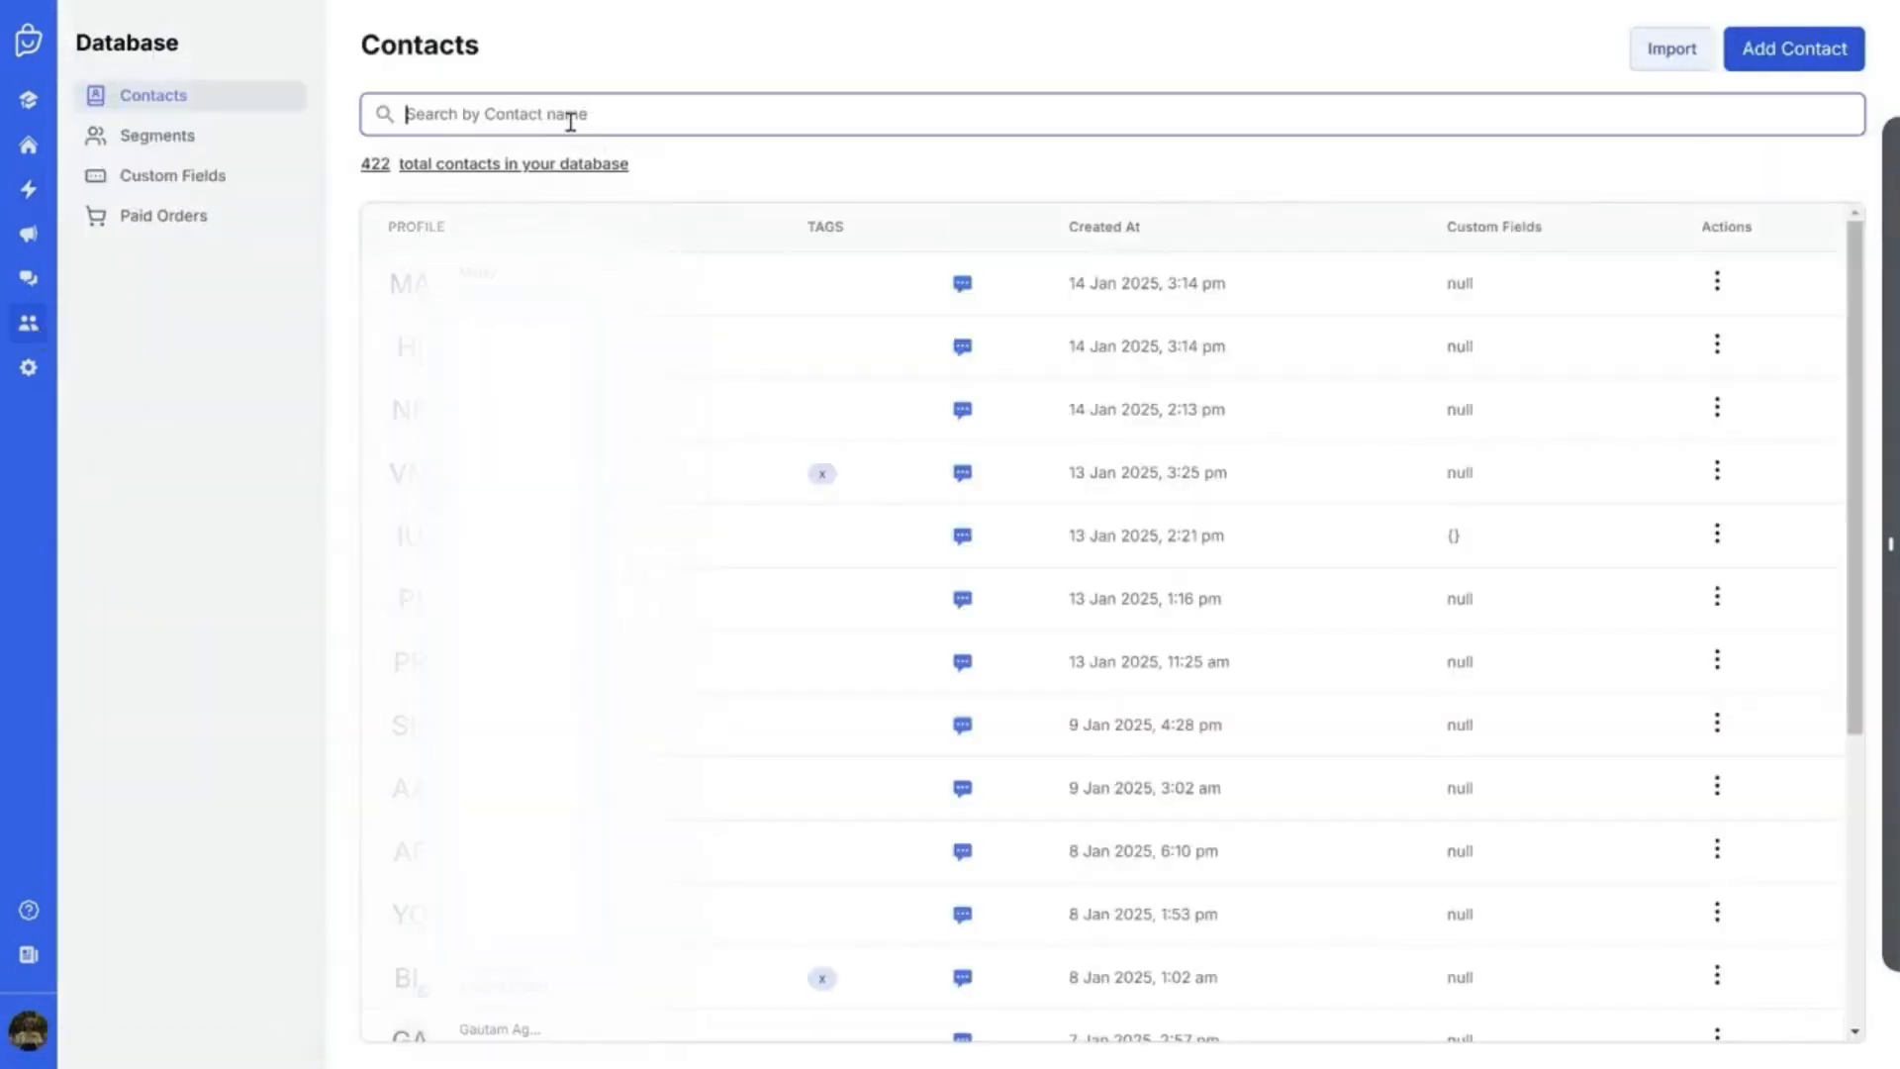
pyautogui.write('divya')
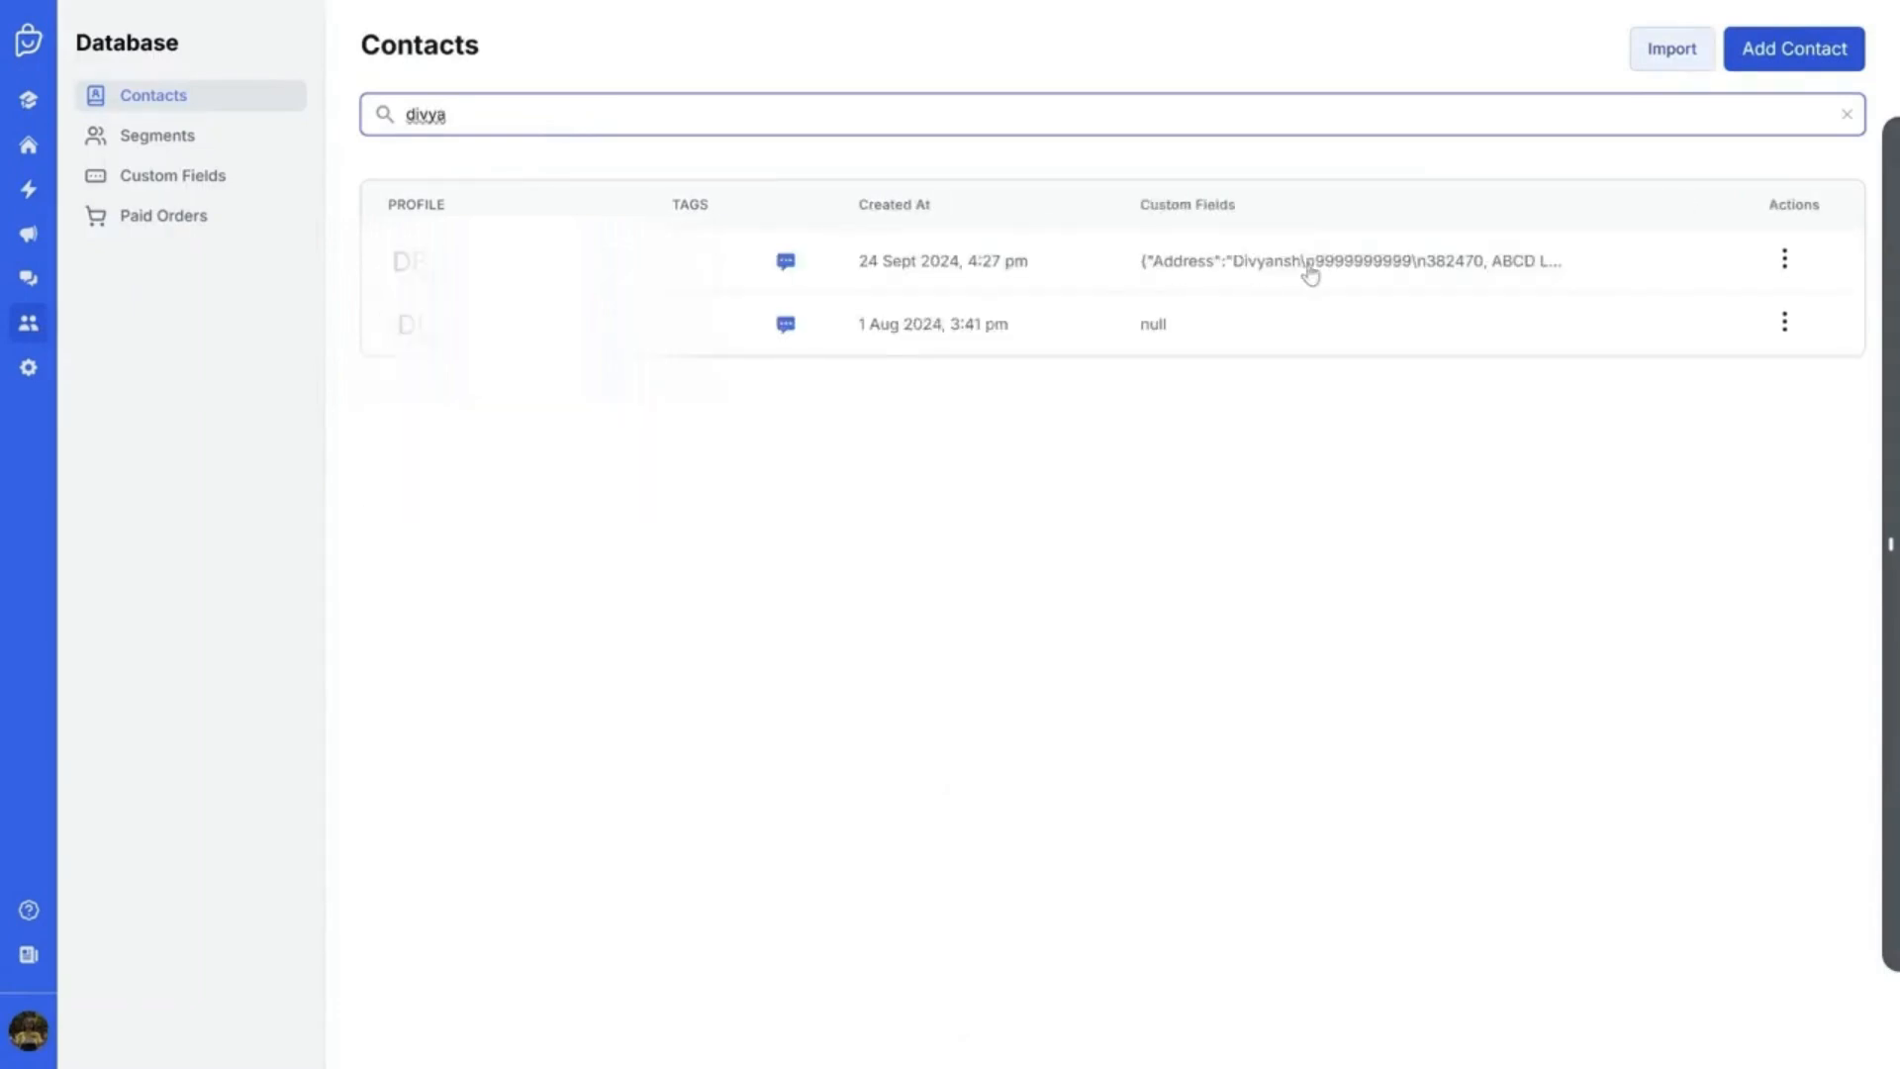
pyautogui.click(1452, 273)
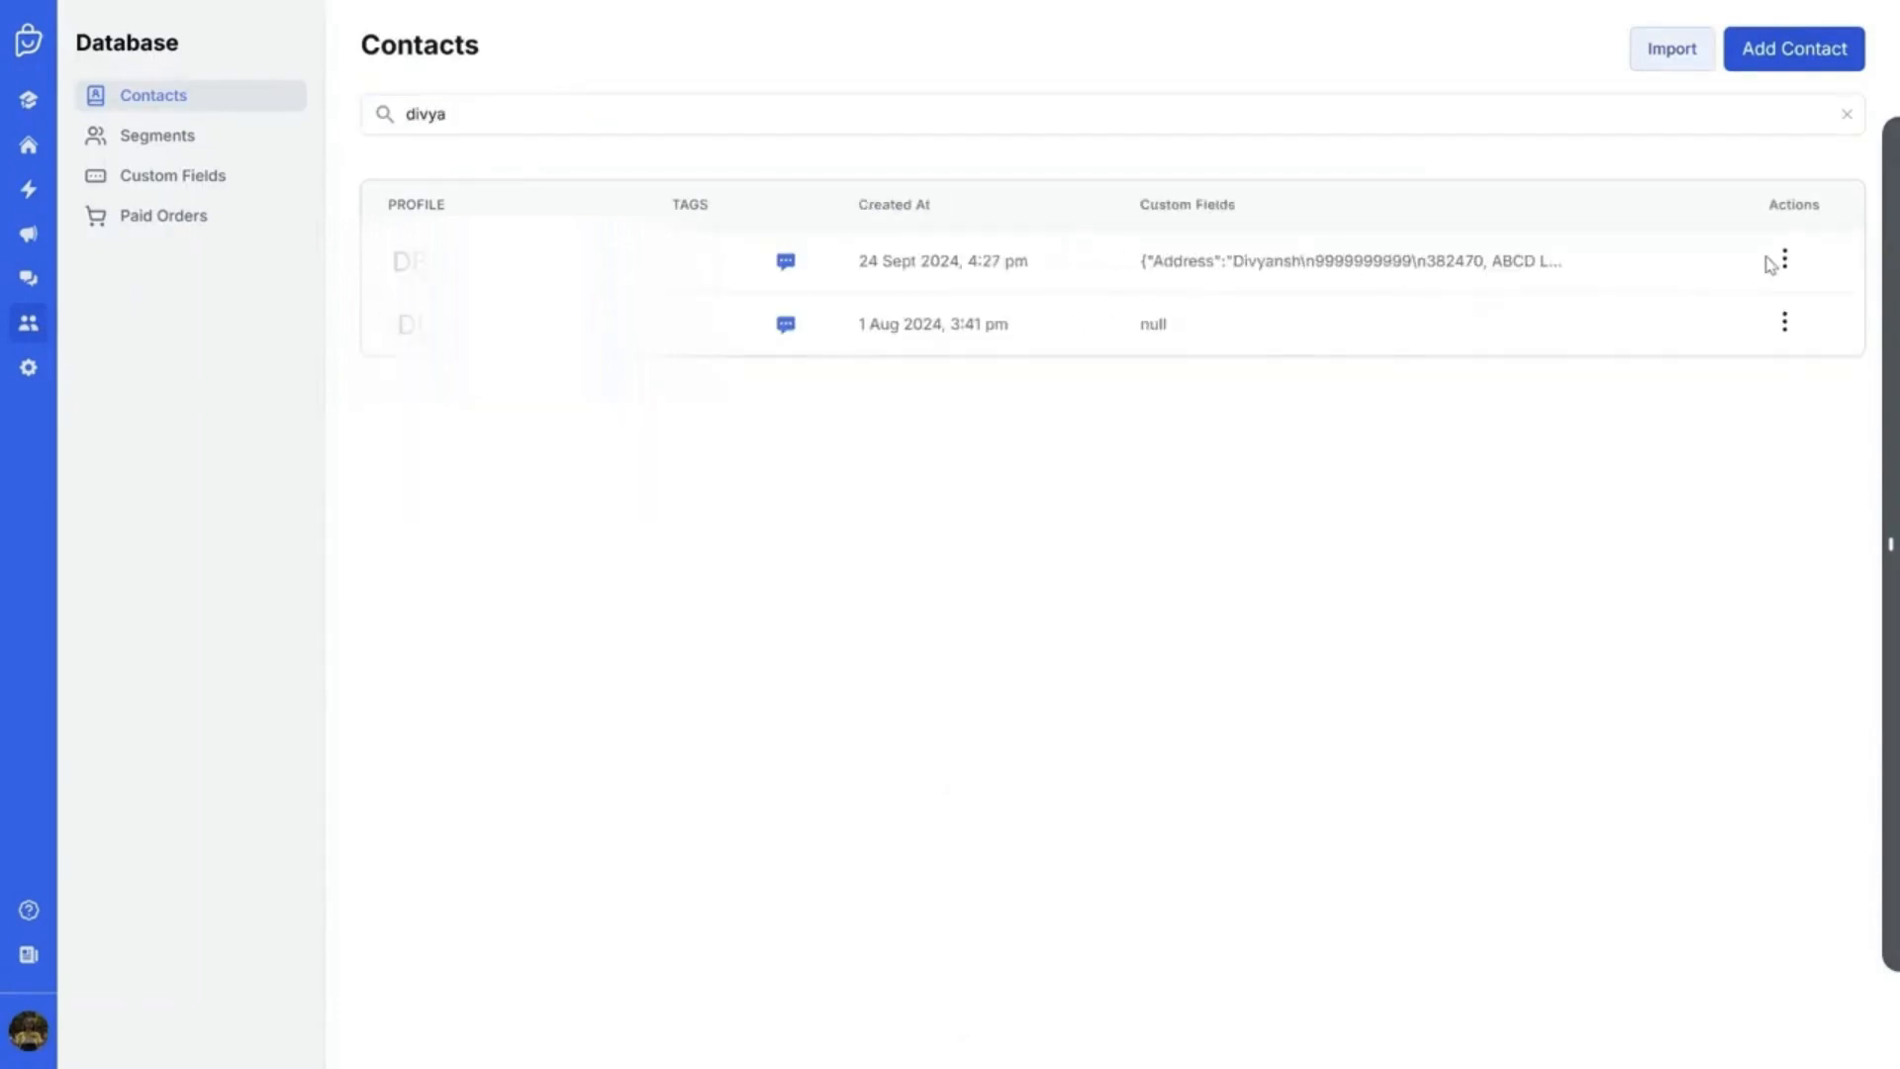
pyautogui.click(1781, 260)
pyautogui.click(1429, 263)
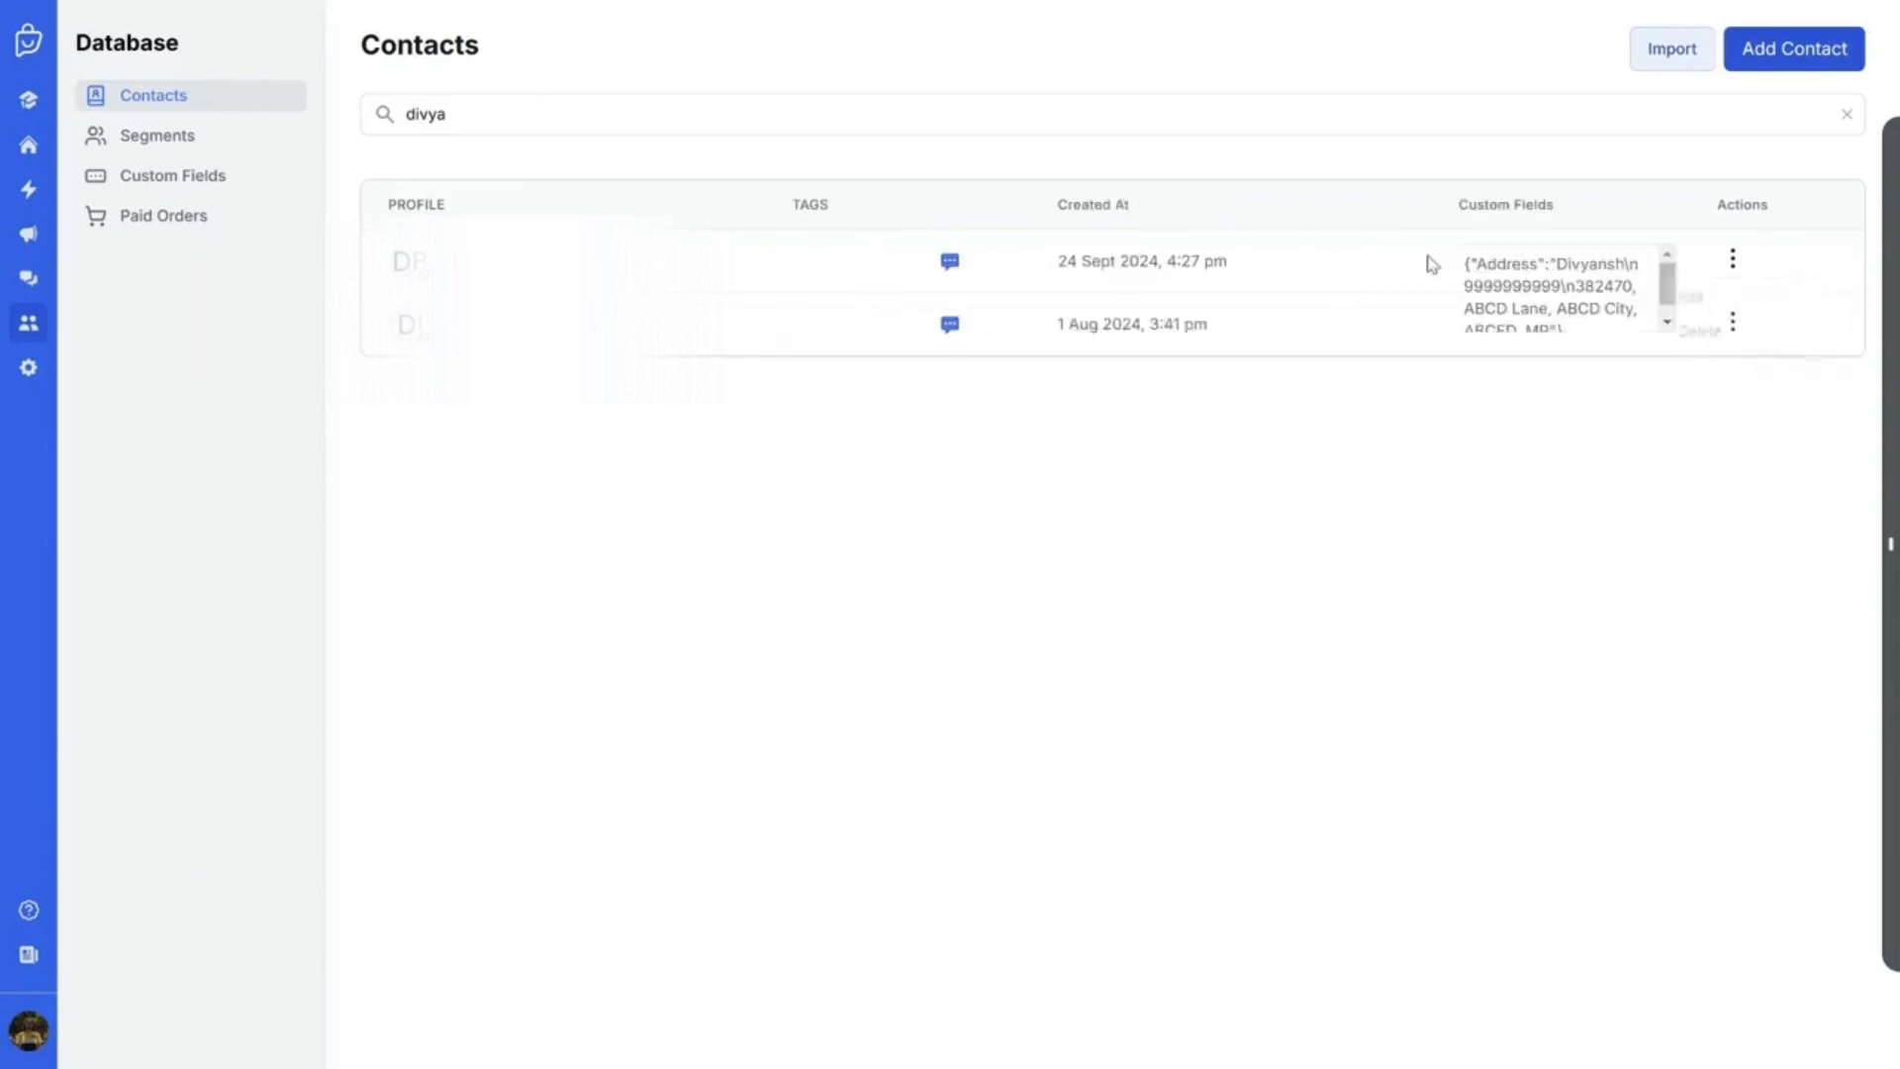
pyautogui.scroll(-1, 1551, 267)
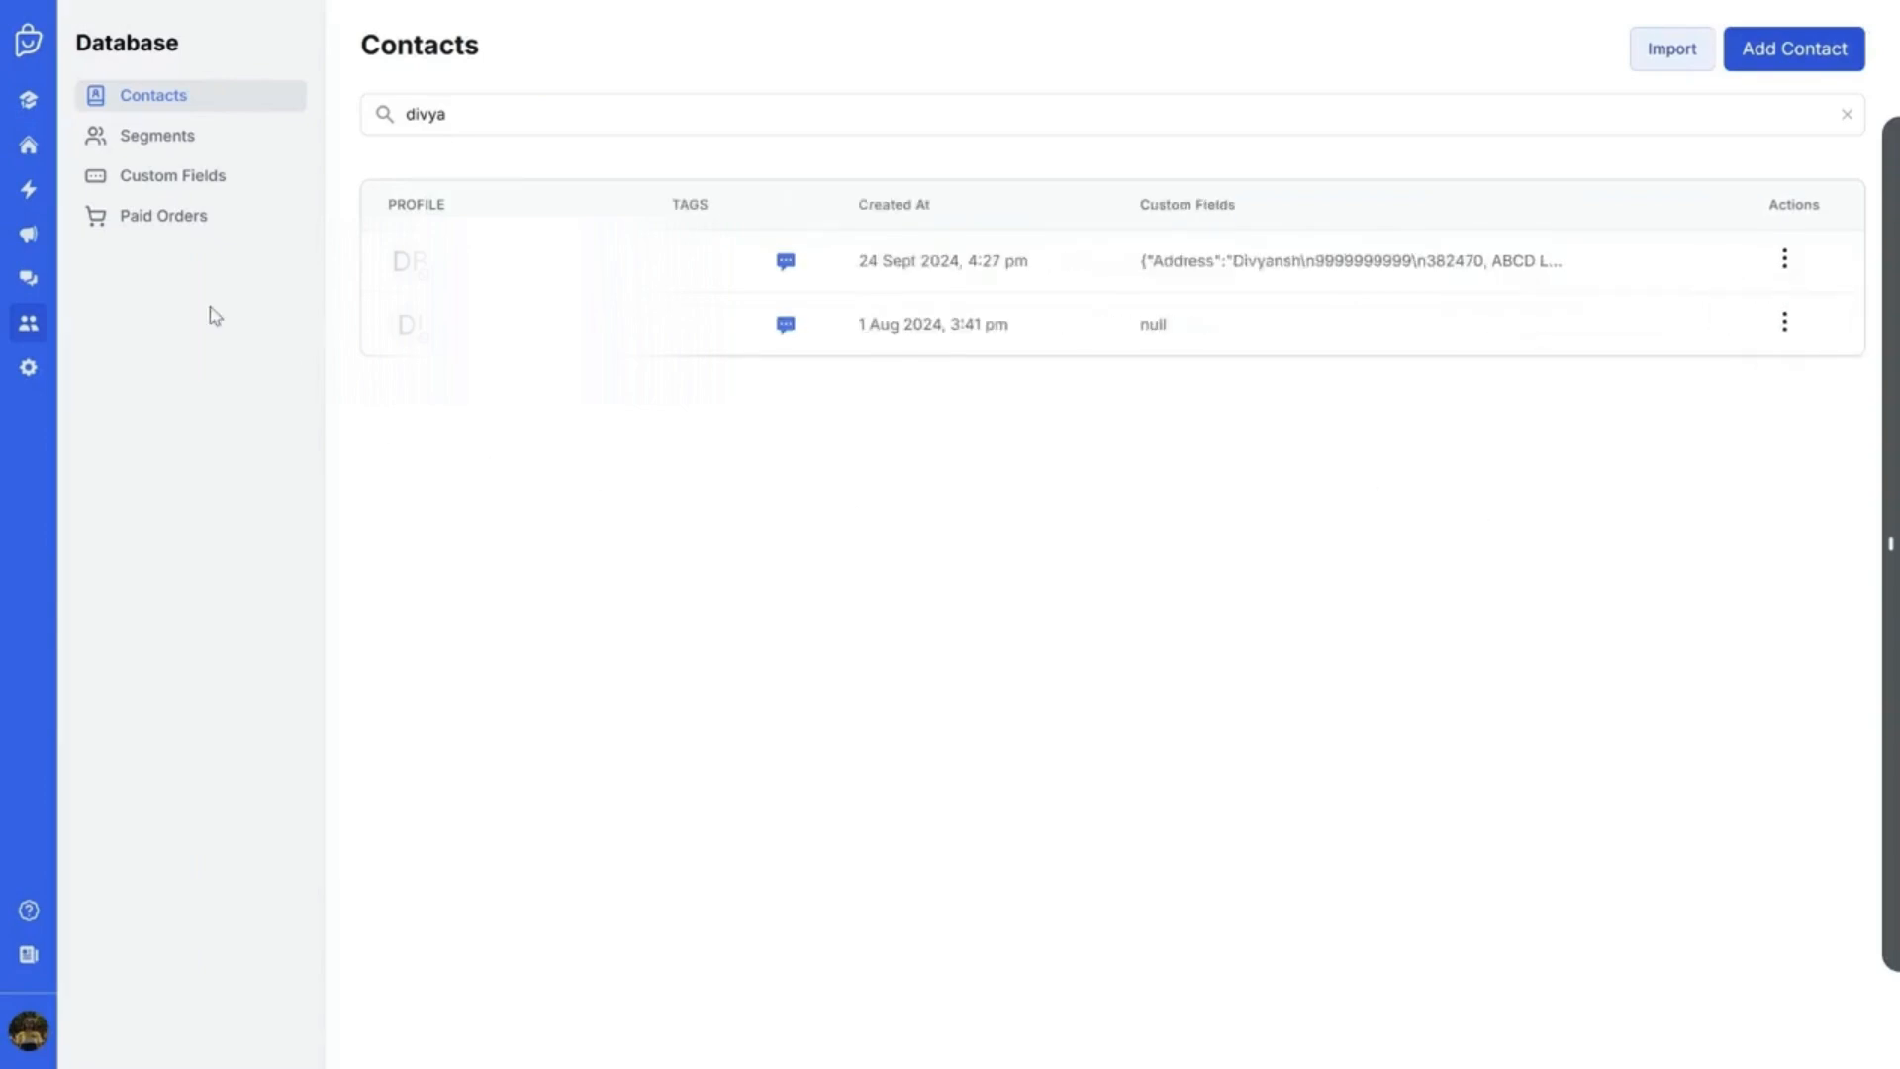
# Visit the shared inbox, return to Database and start a new segment from Segments
pyautogui.click(30, 280)
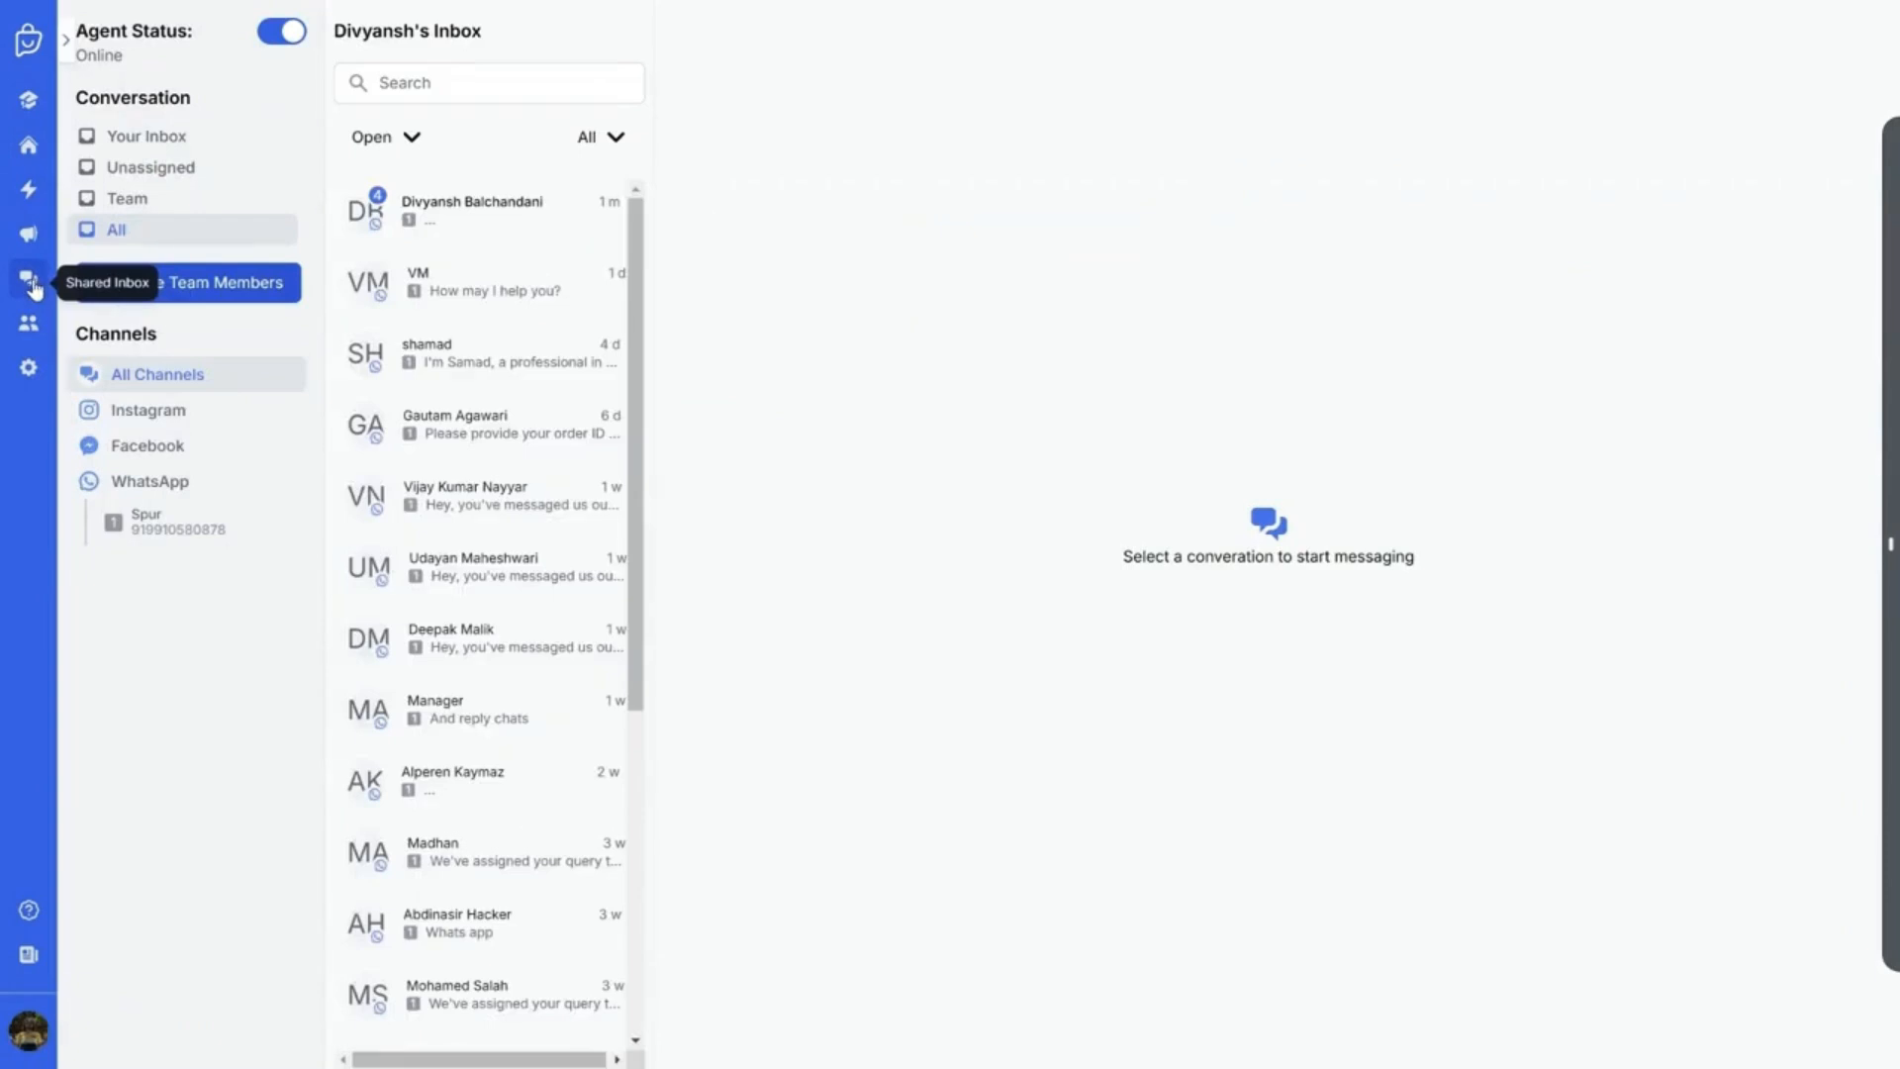
pyautogui.click(28, 323)
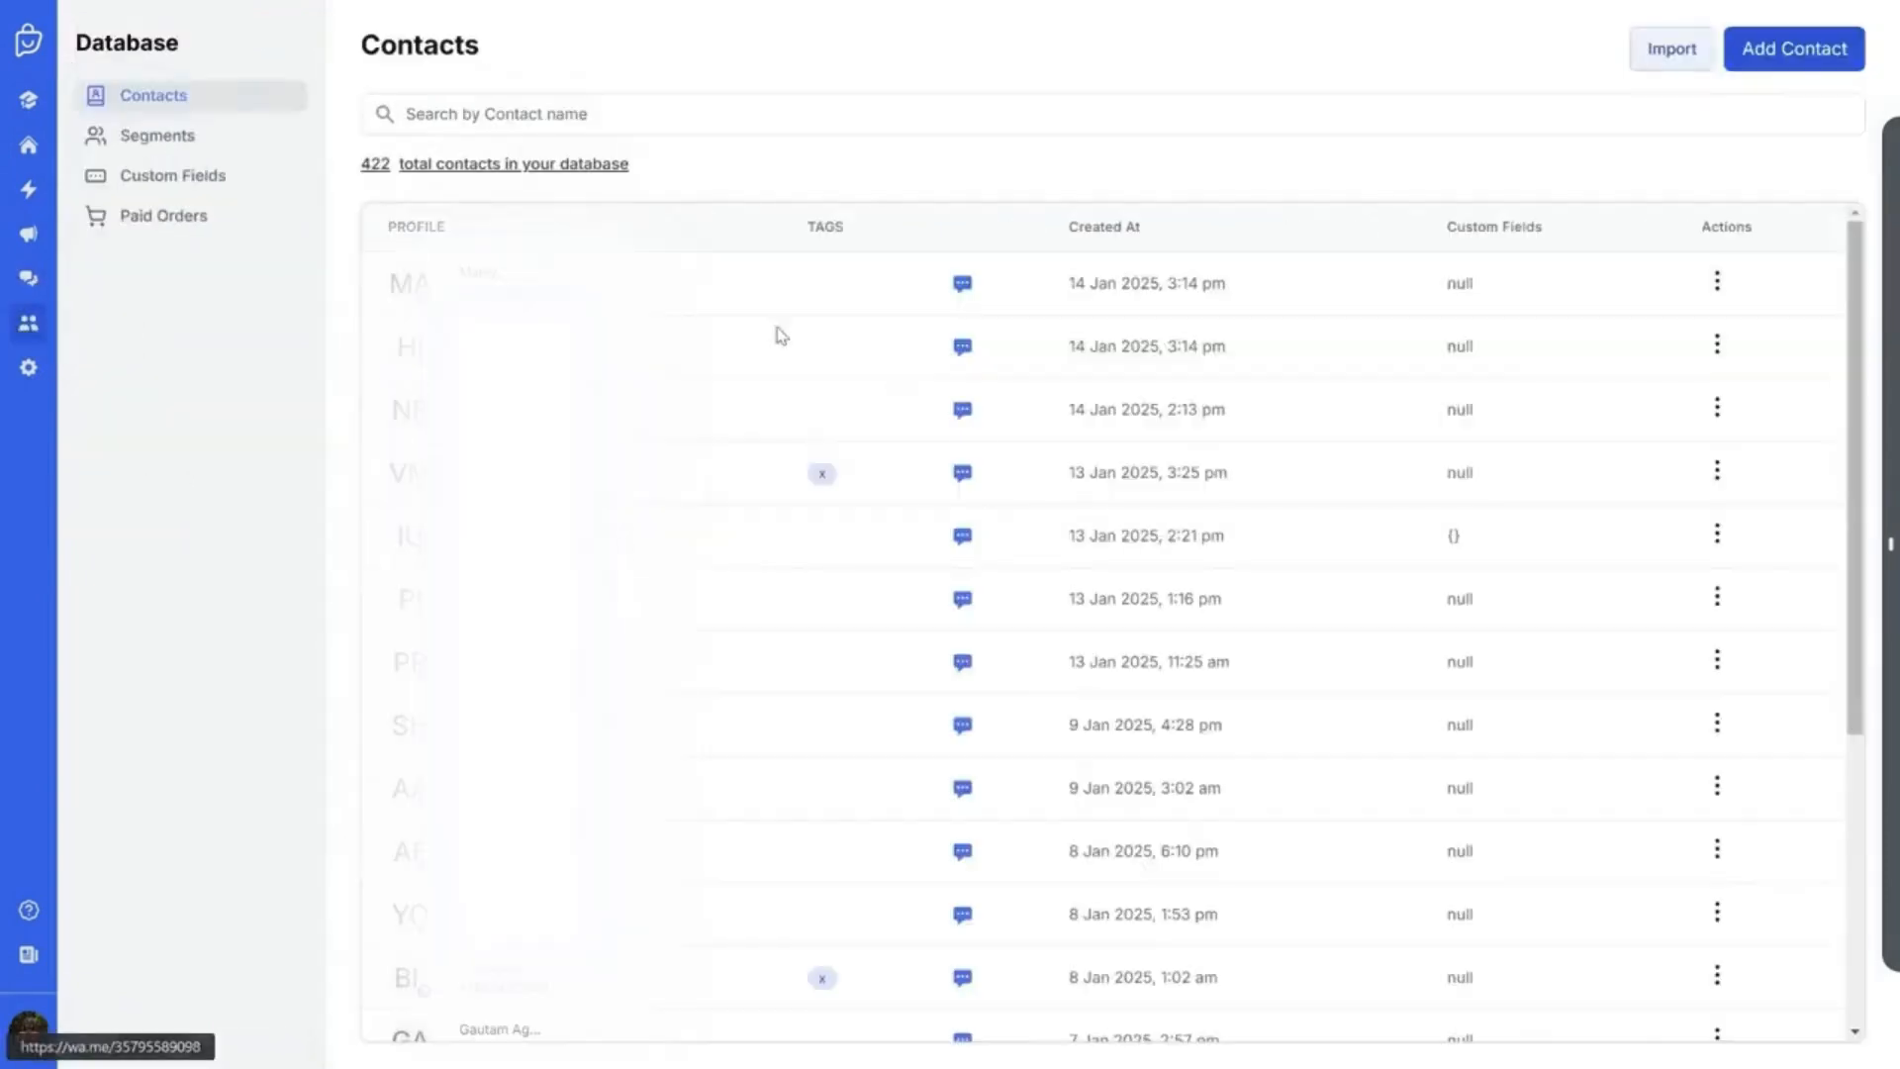
pyautogui.click(188, 138)
pyautogui.click(1750, 86)
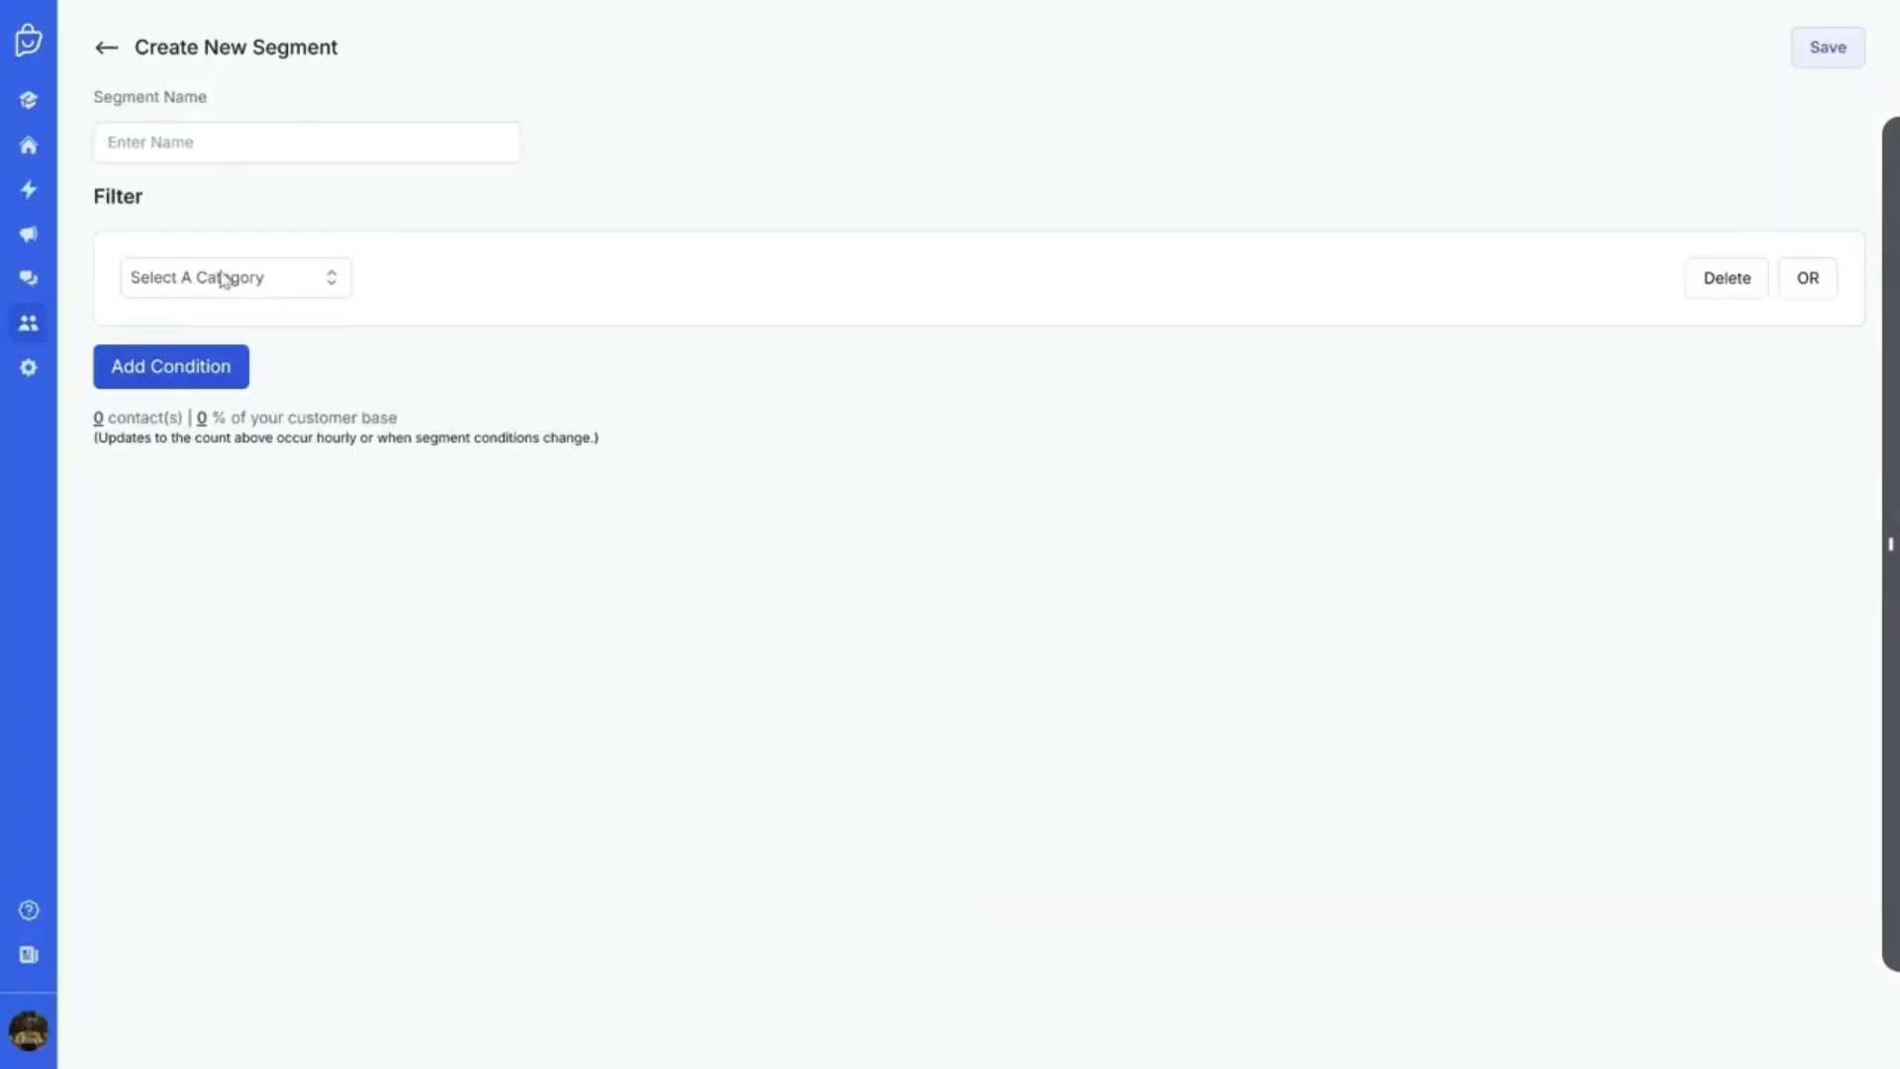
# Add a Customer Info condition: Custom Field Address Contains India
pyautogui.click(220, 281)
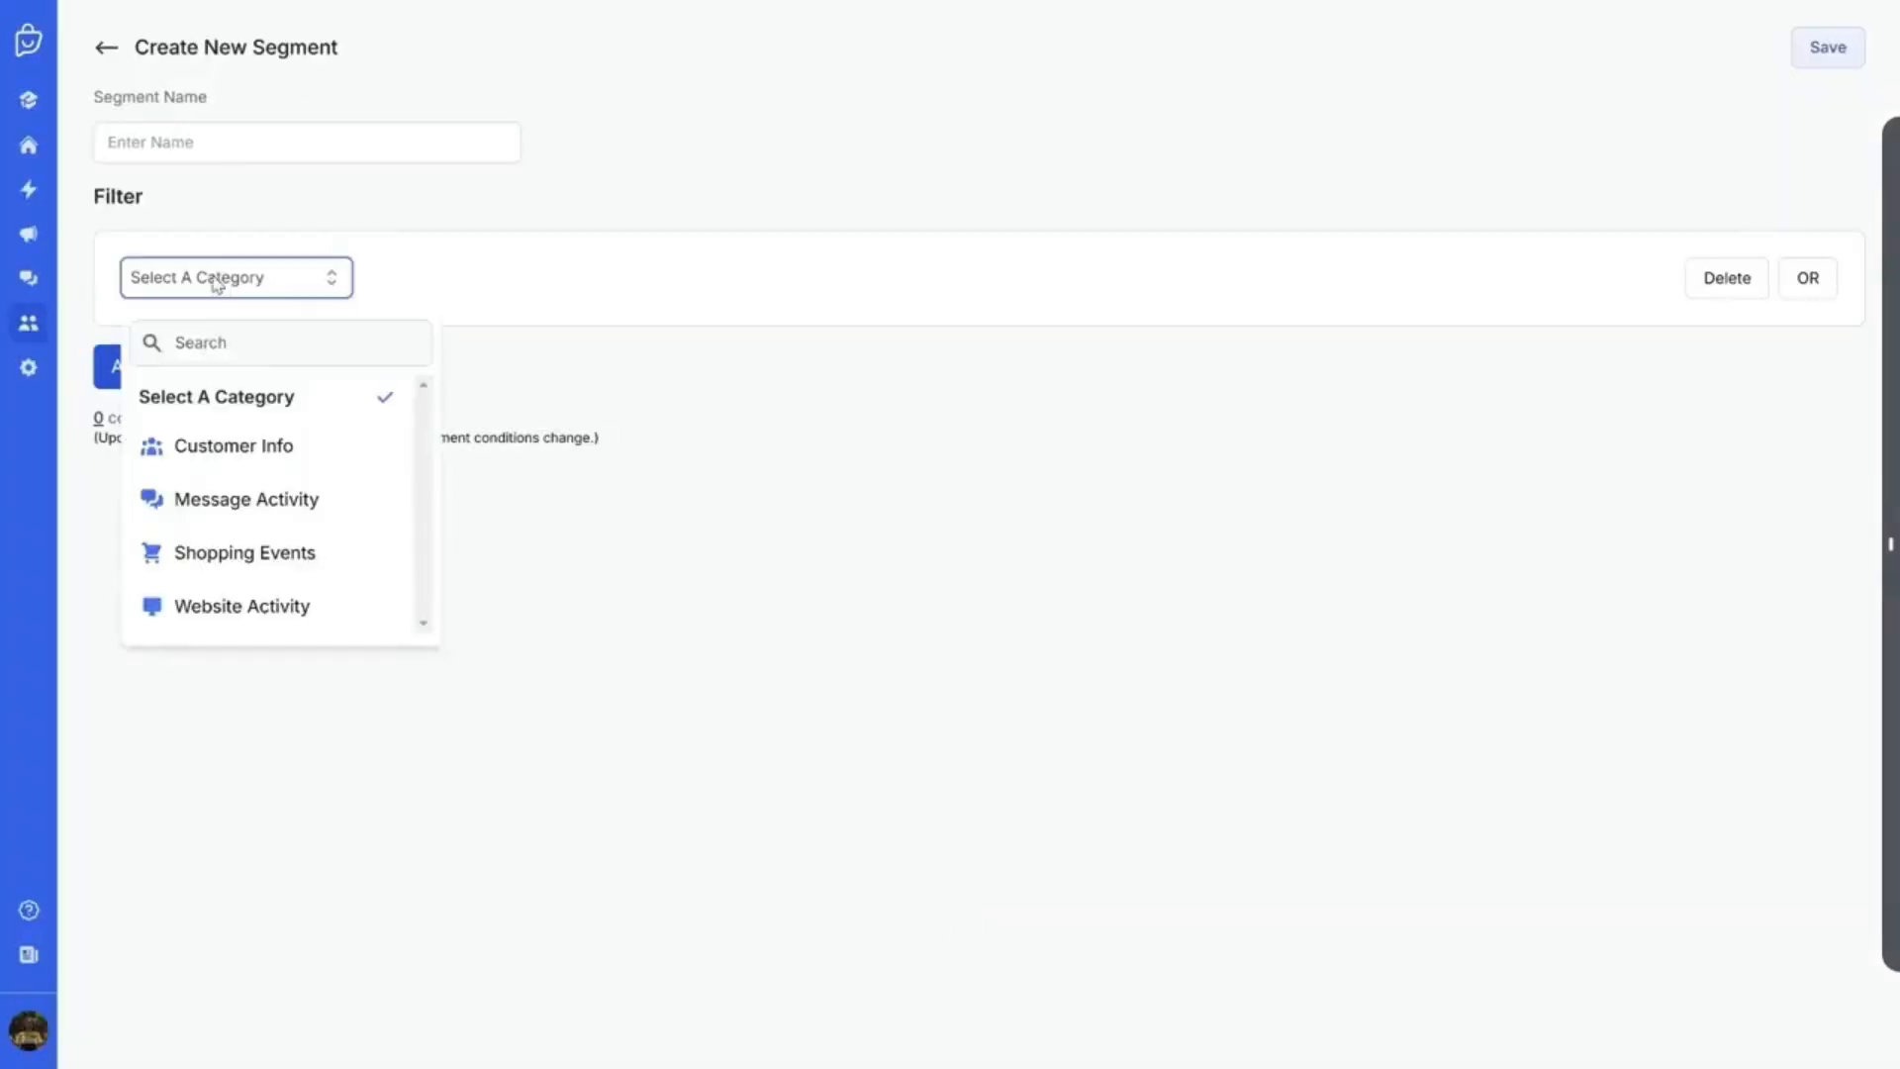
pyautogui.click(250, 453)
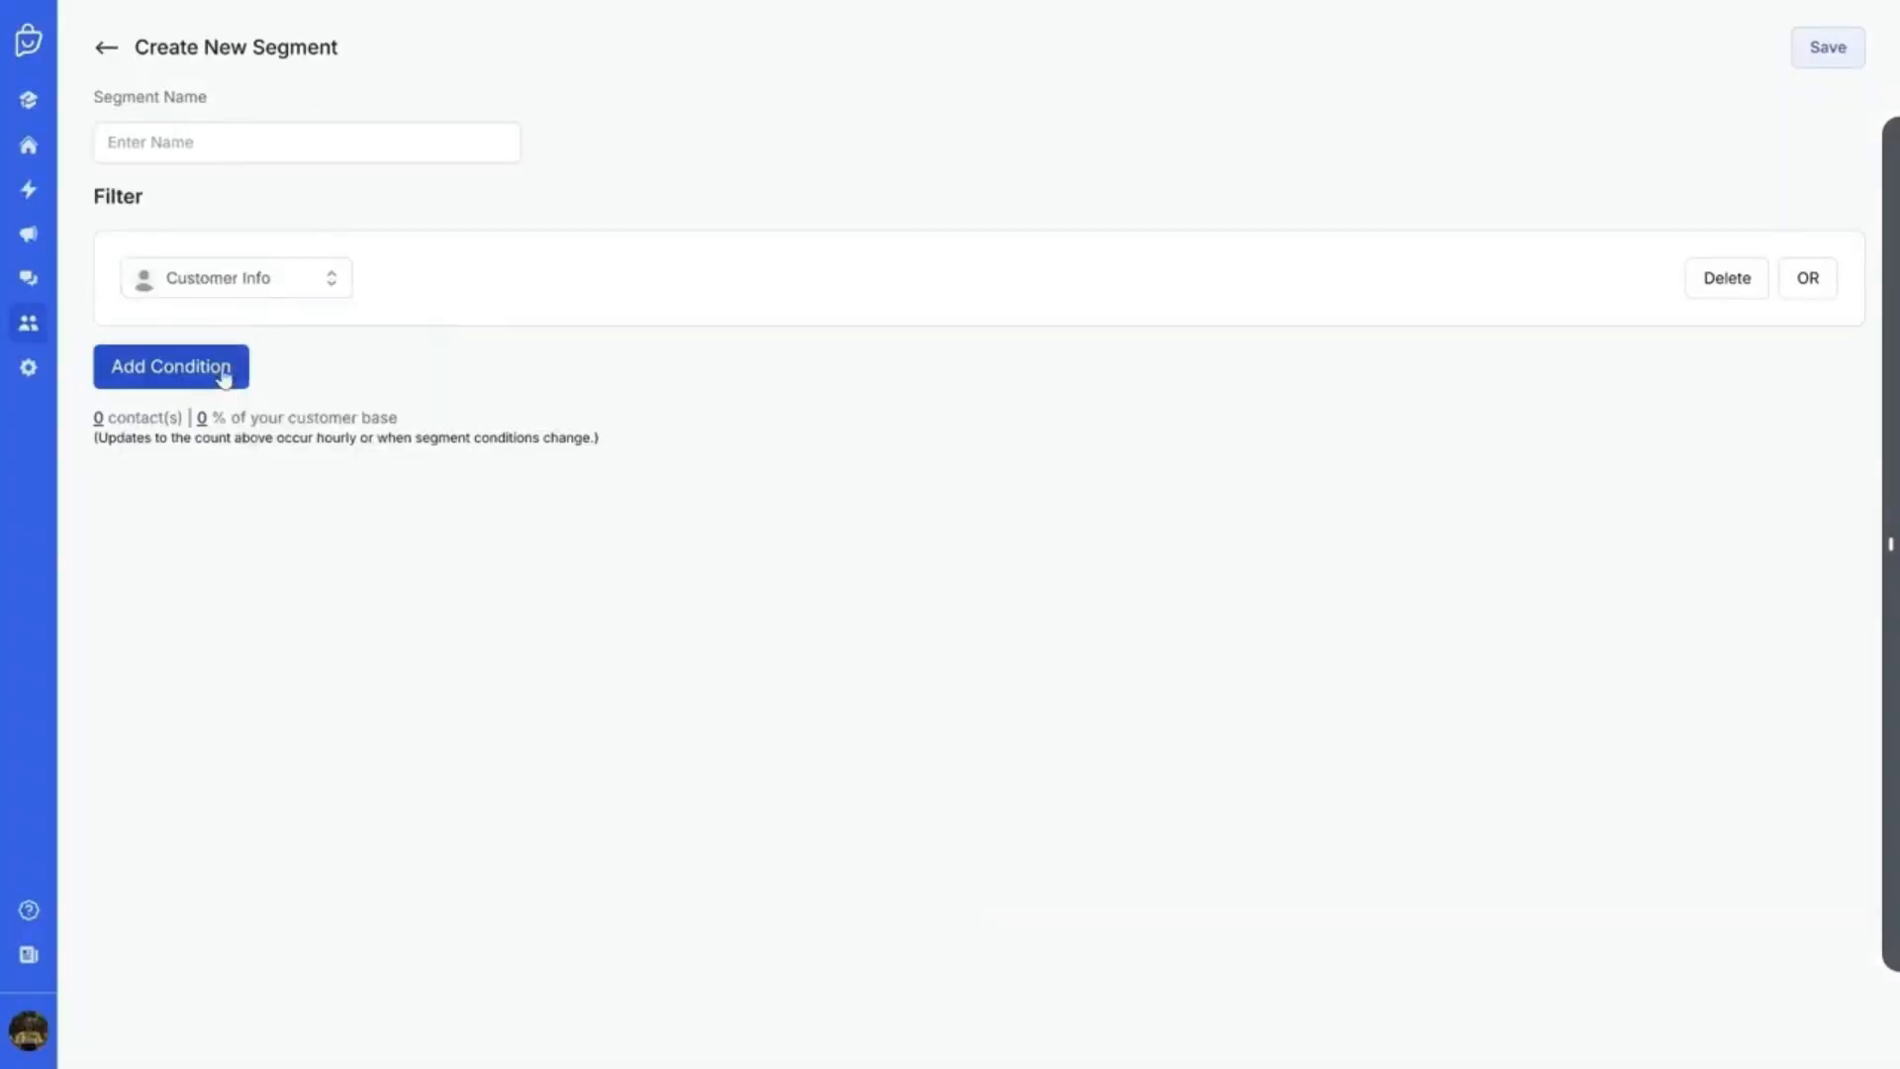
pyautogui.click(221, 368)
pyautogui.click(224, 348)
pyautogui.scroll(-3, 226, 525)
pyautogui.scroll(-3, 226, 594)
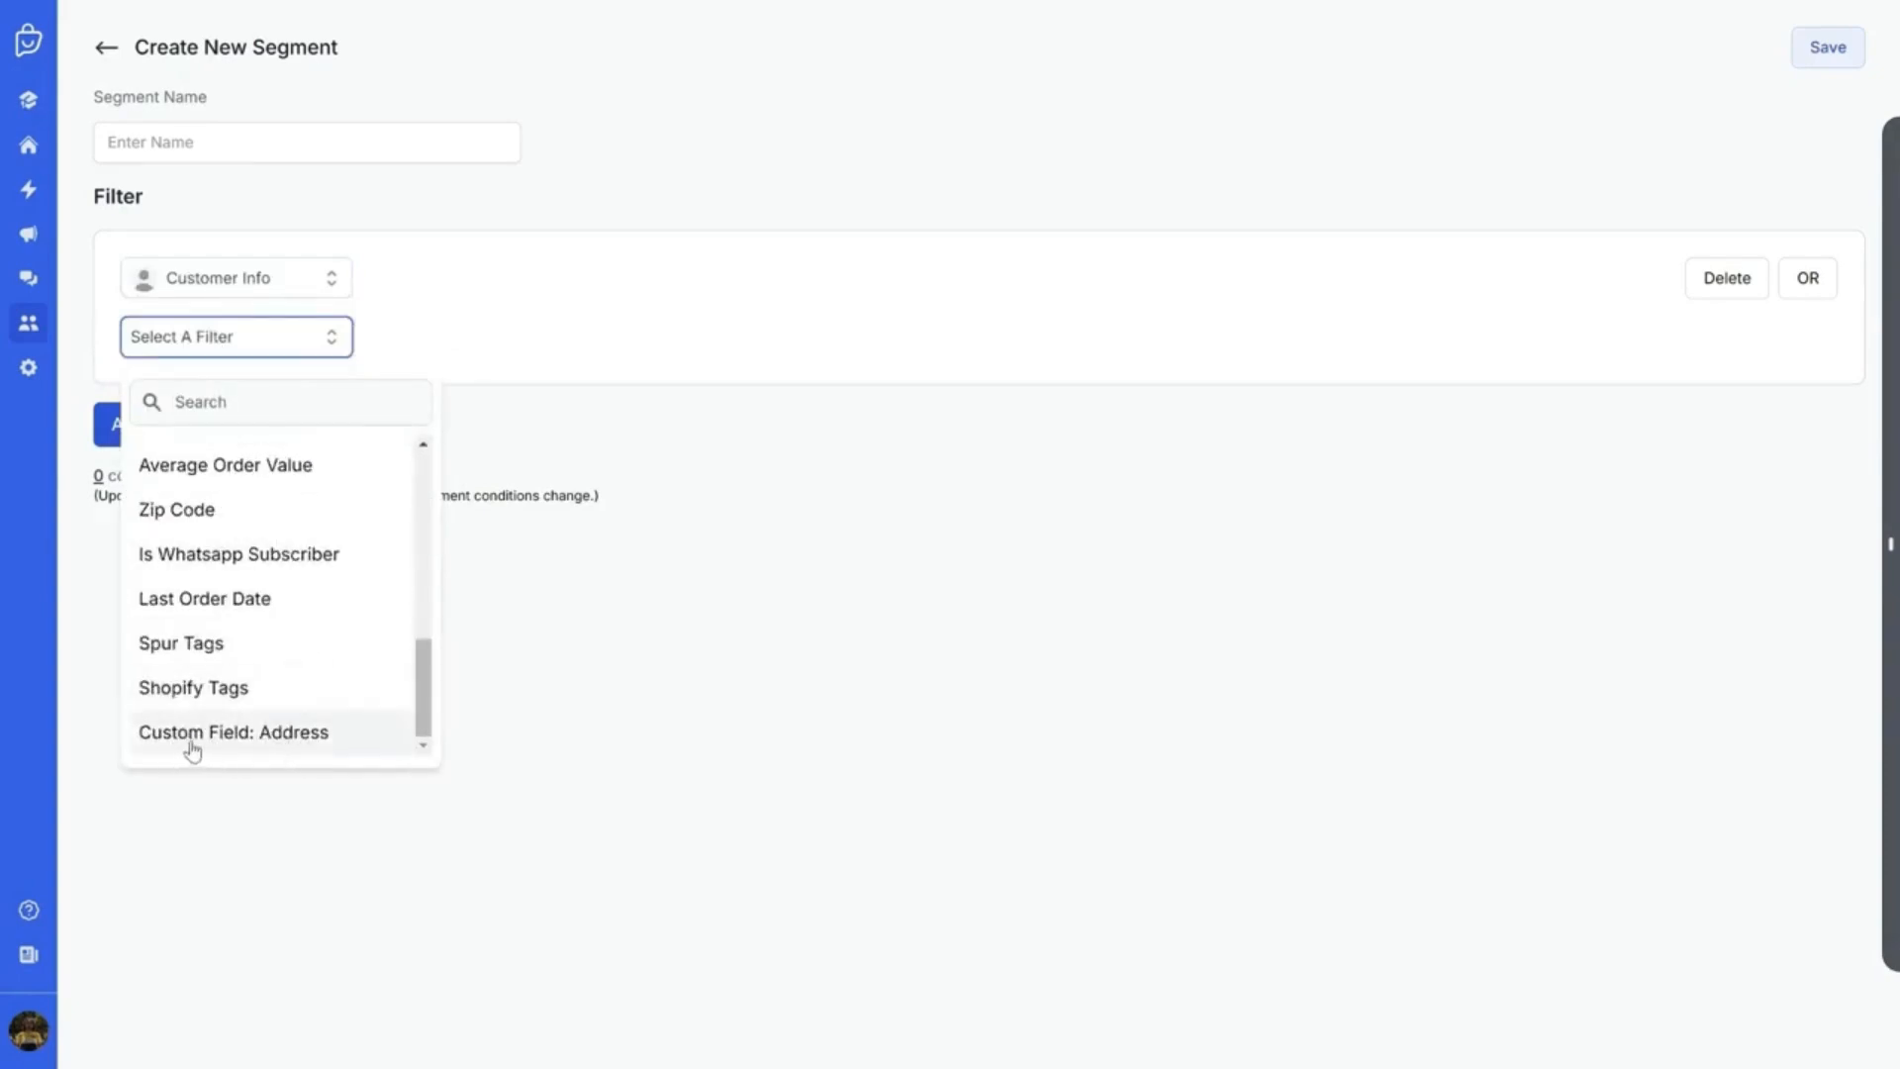
pyautogui.click(357, 750)
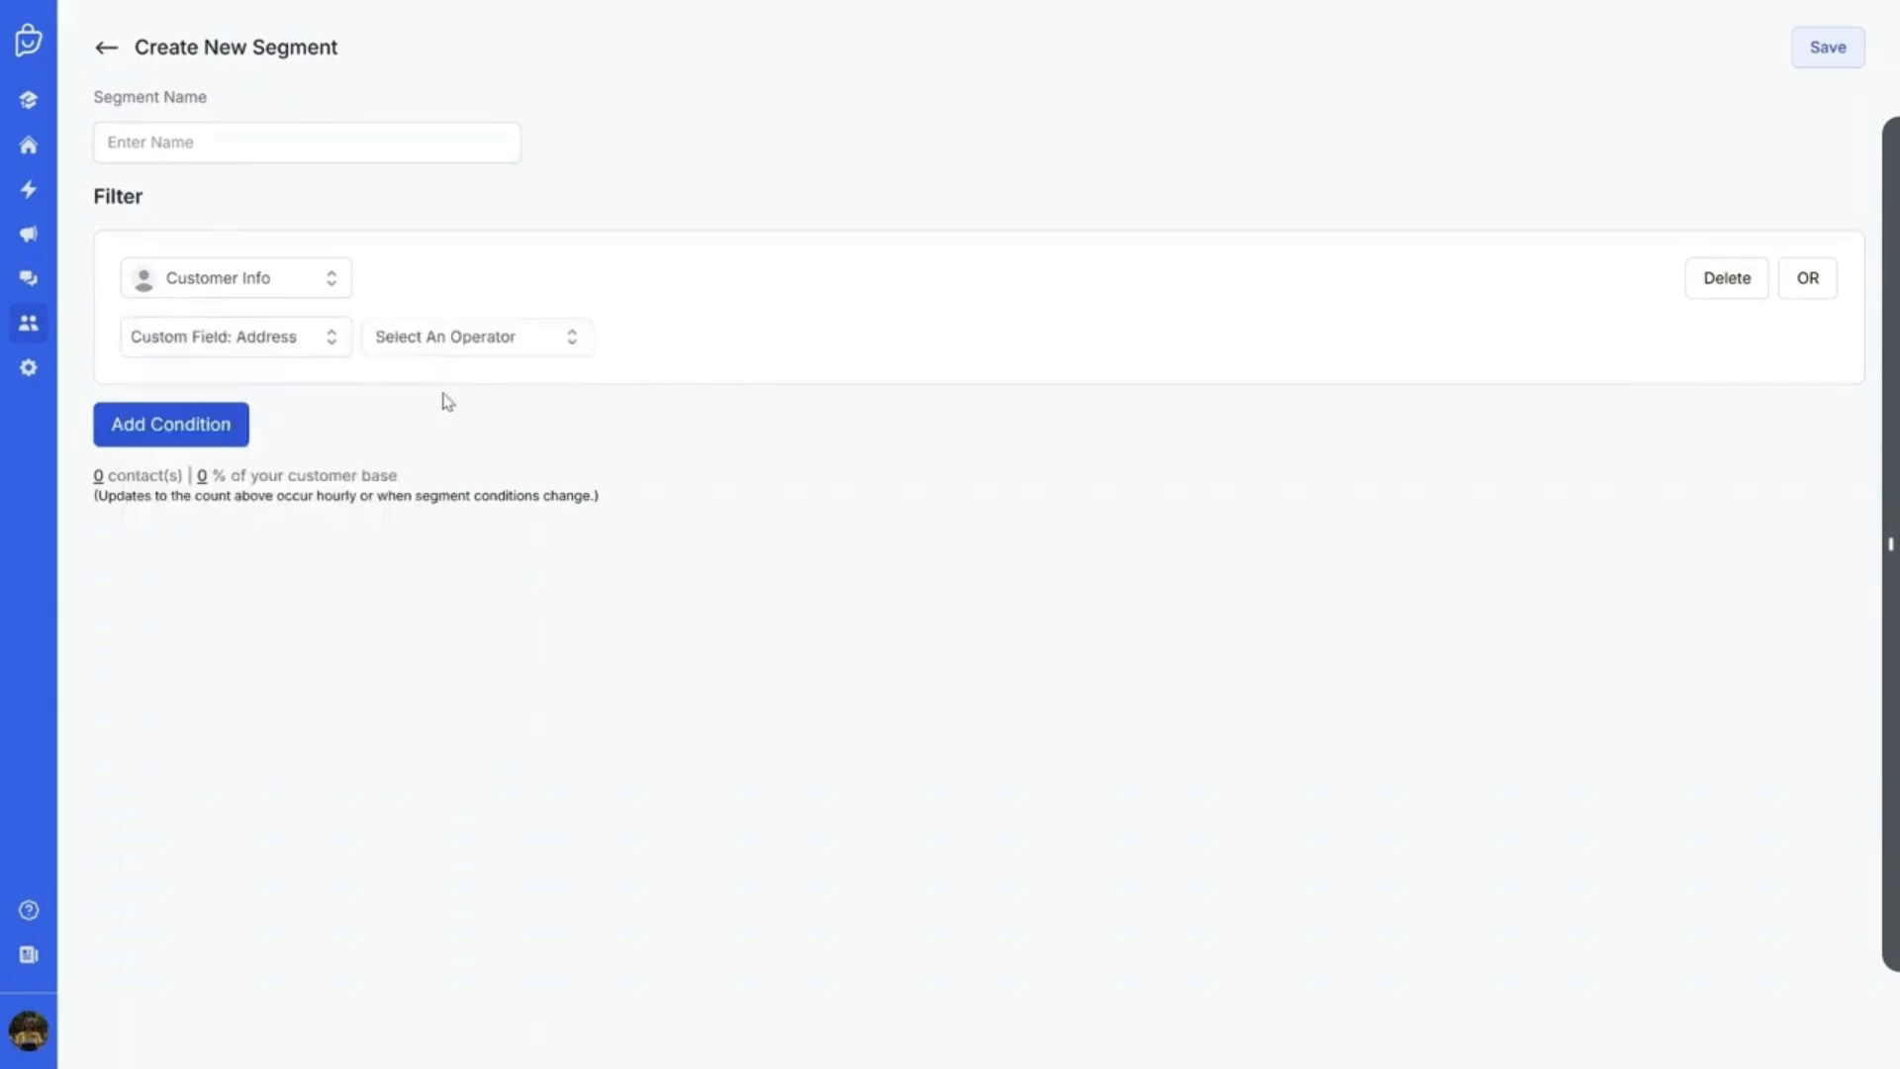
pyautogui.click(445, 336)
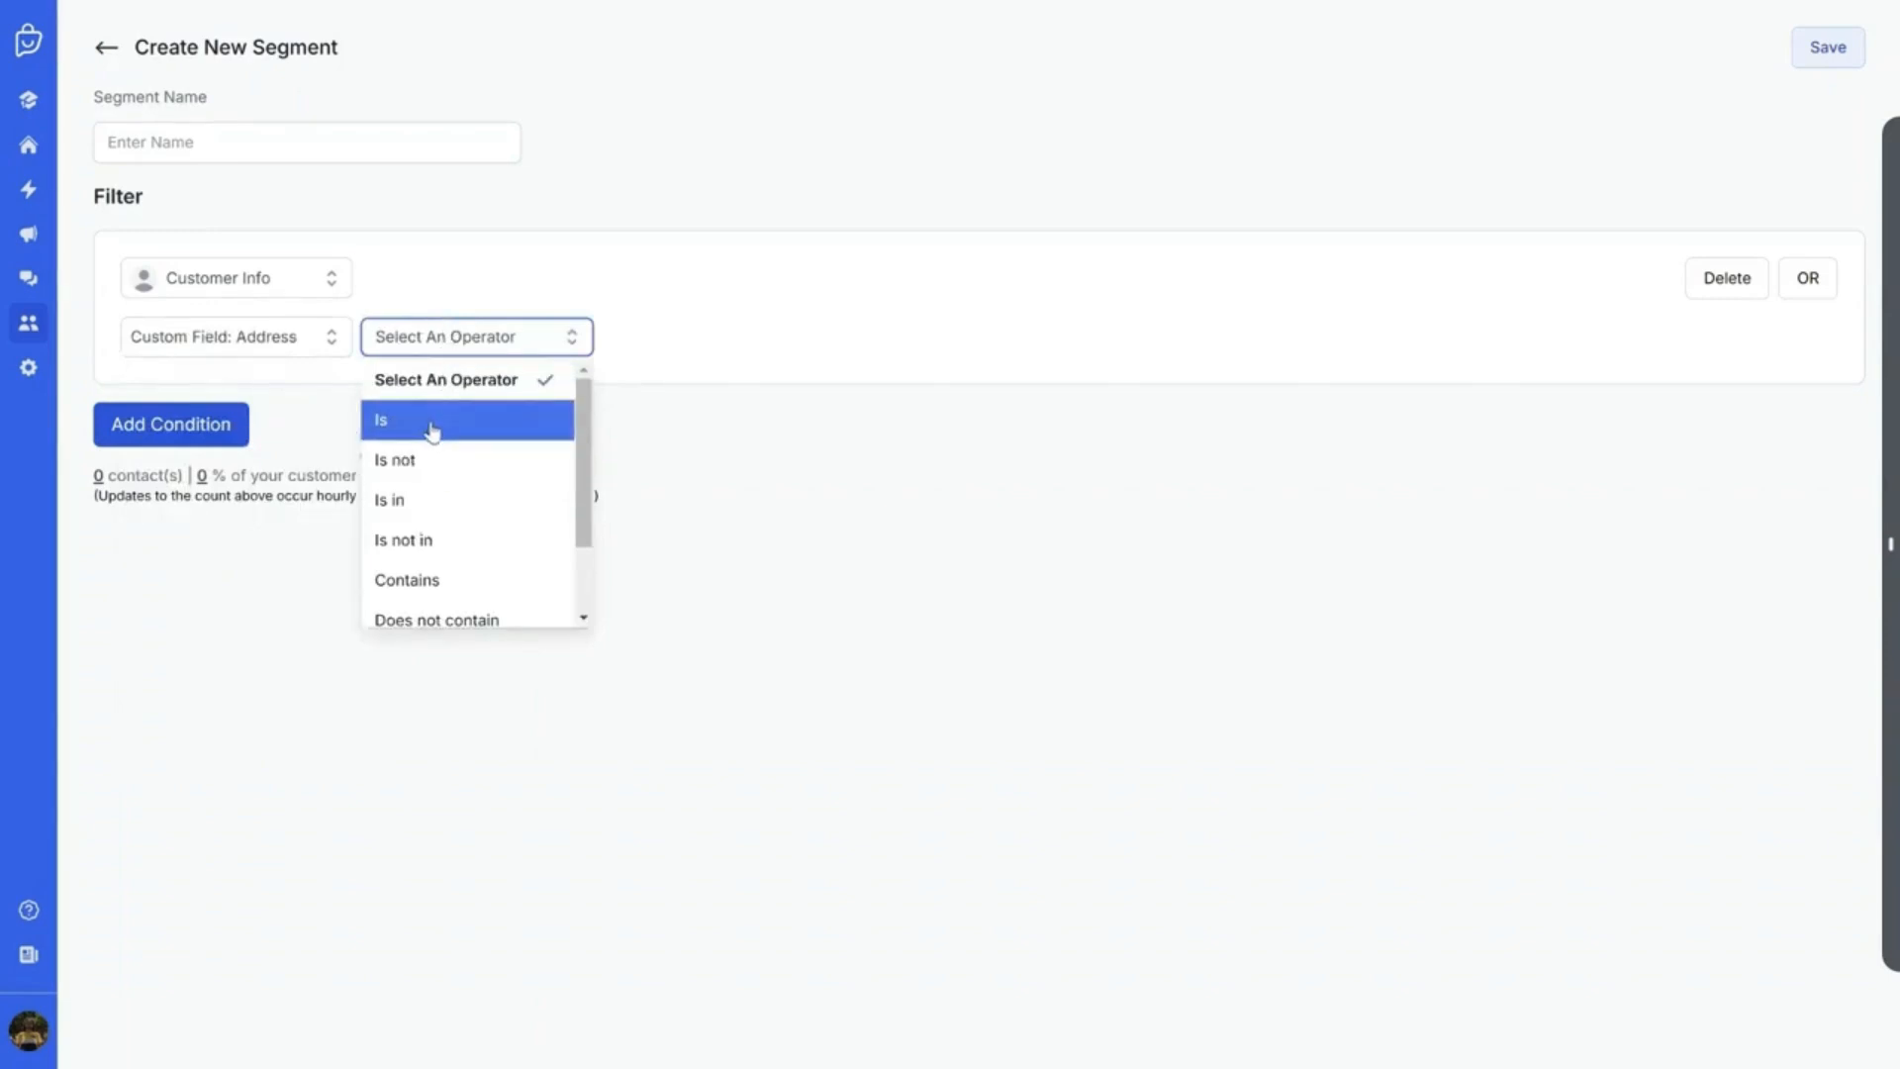
pyautogui.click(432, 424)
pyautogui.click(431, 336)
pyautogui.click(433, 581)
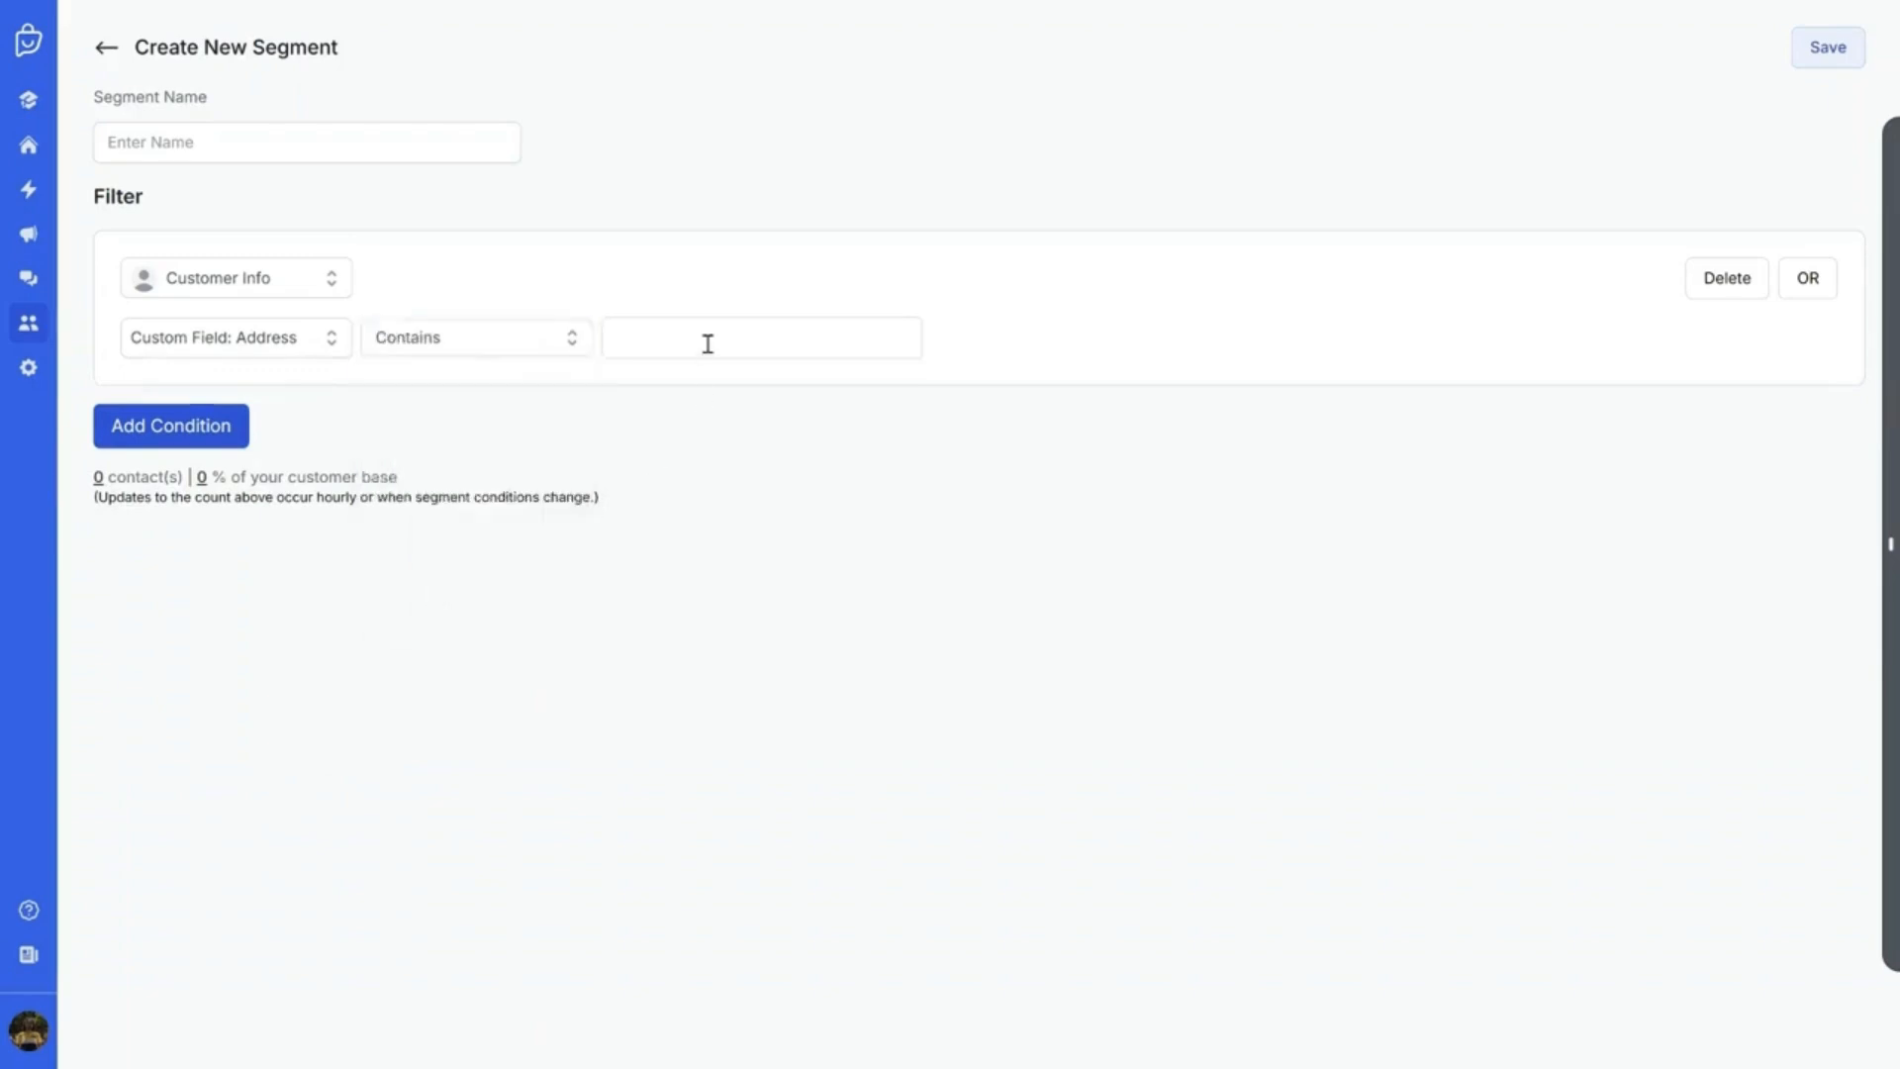
pyautogui.click(707, 344)
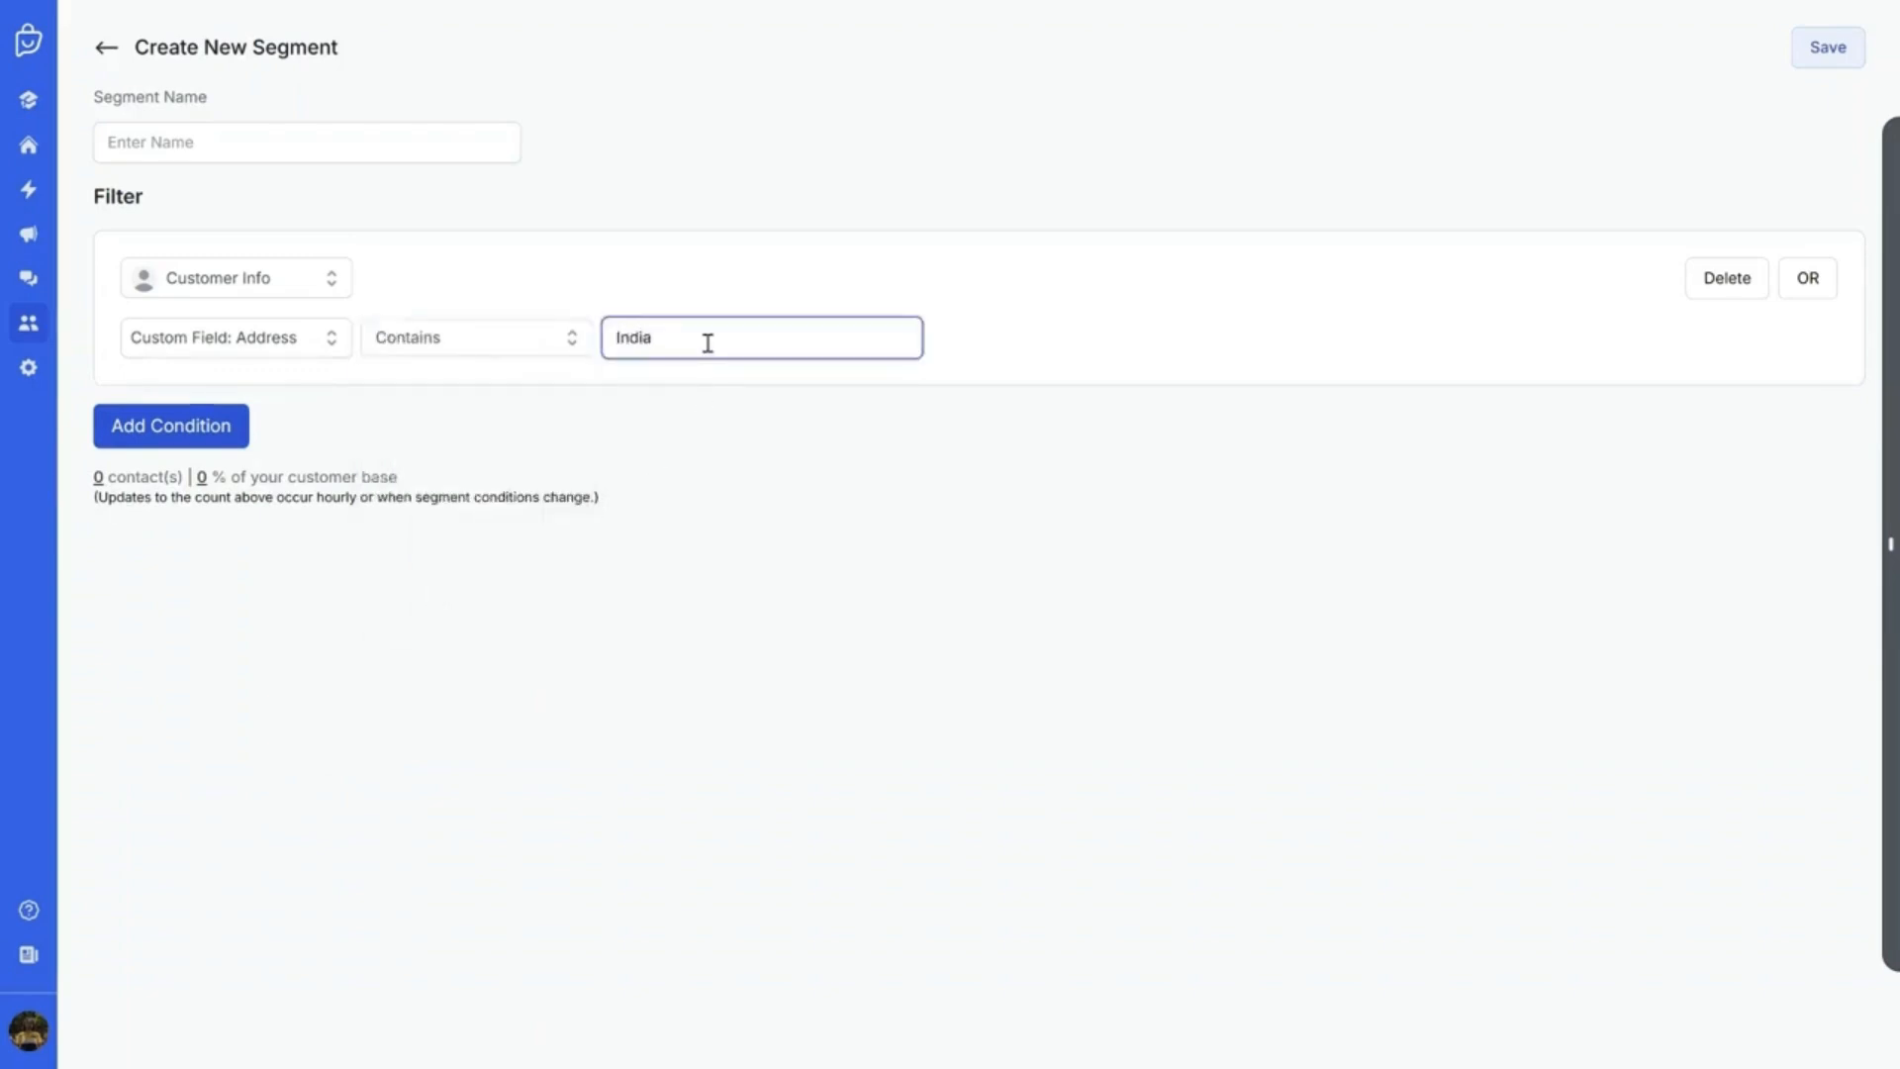
pyautogui.click(756, 212)
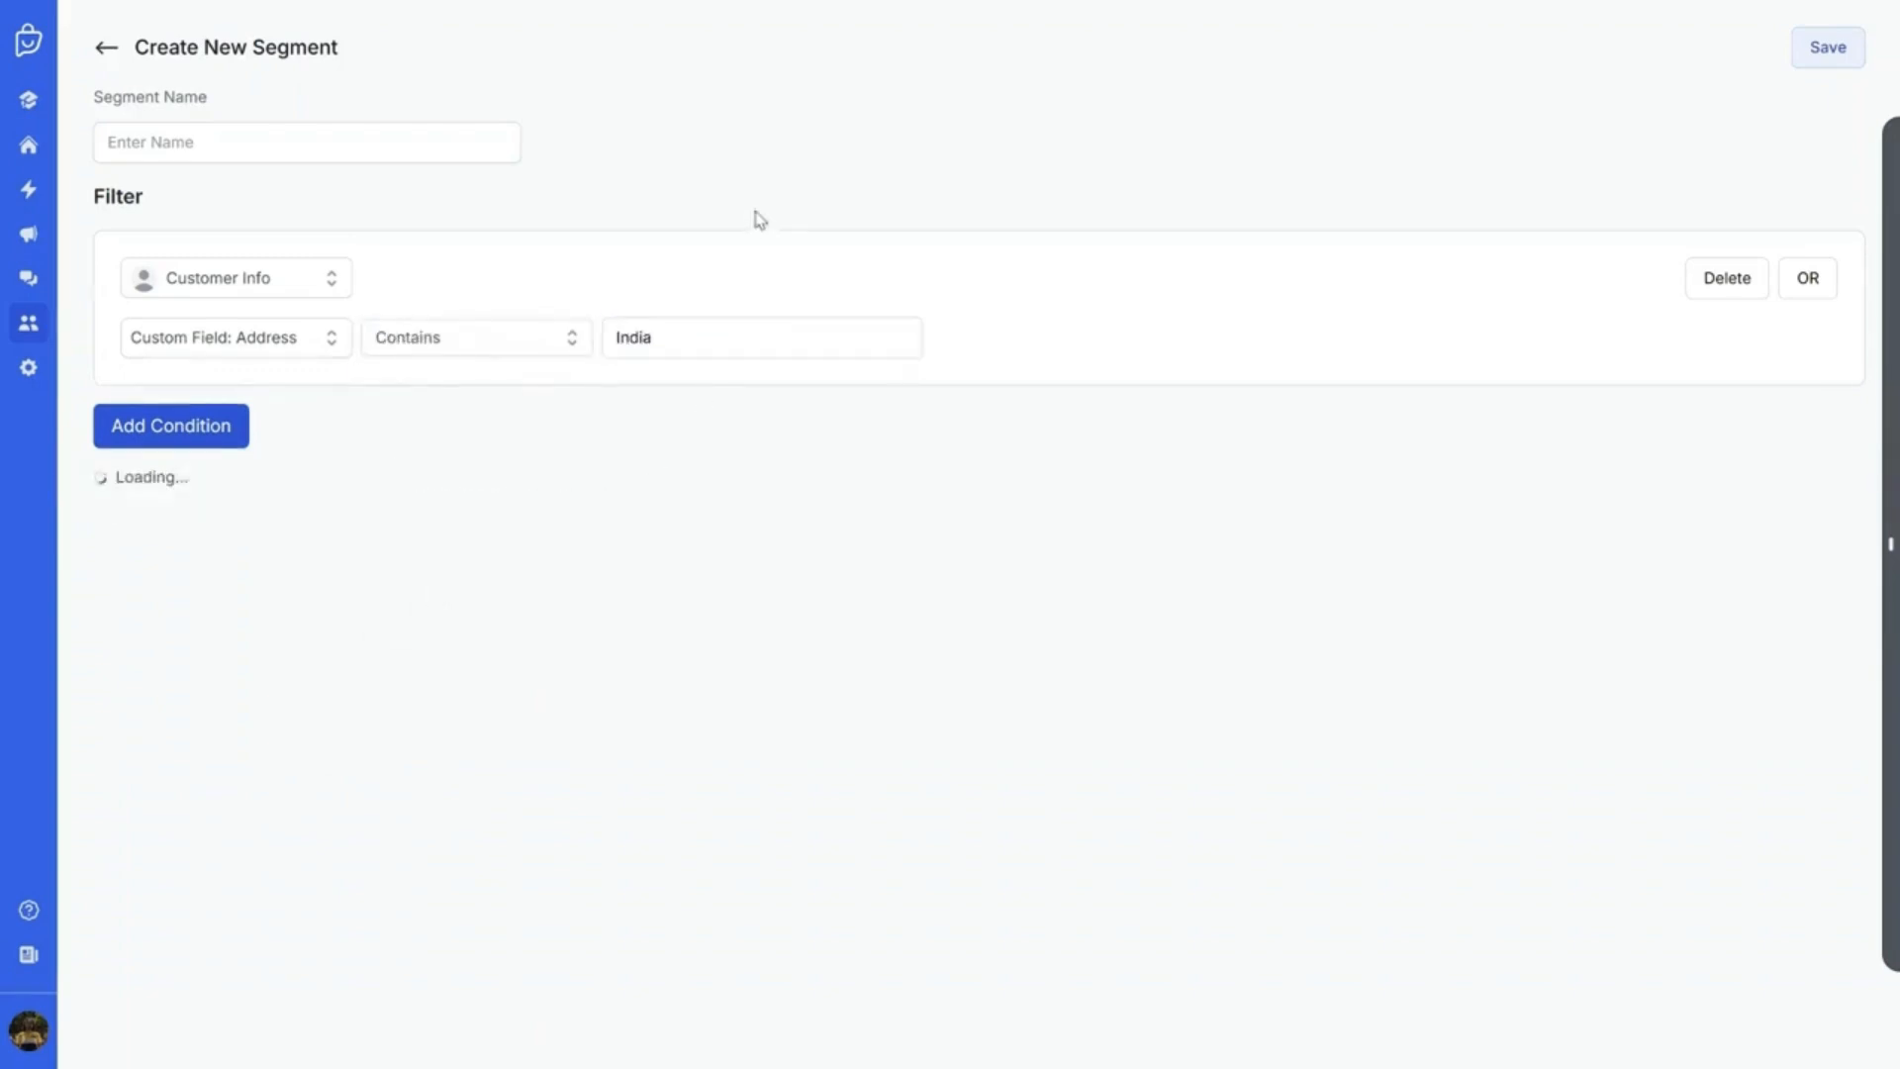
# Review the India value and field choices without changing them, then go to the conversation inbox
pyautogui.doubleClick(667, 337)
pyautogui.click(902, 275)
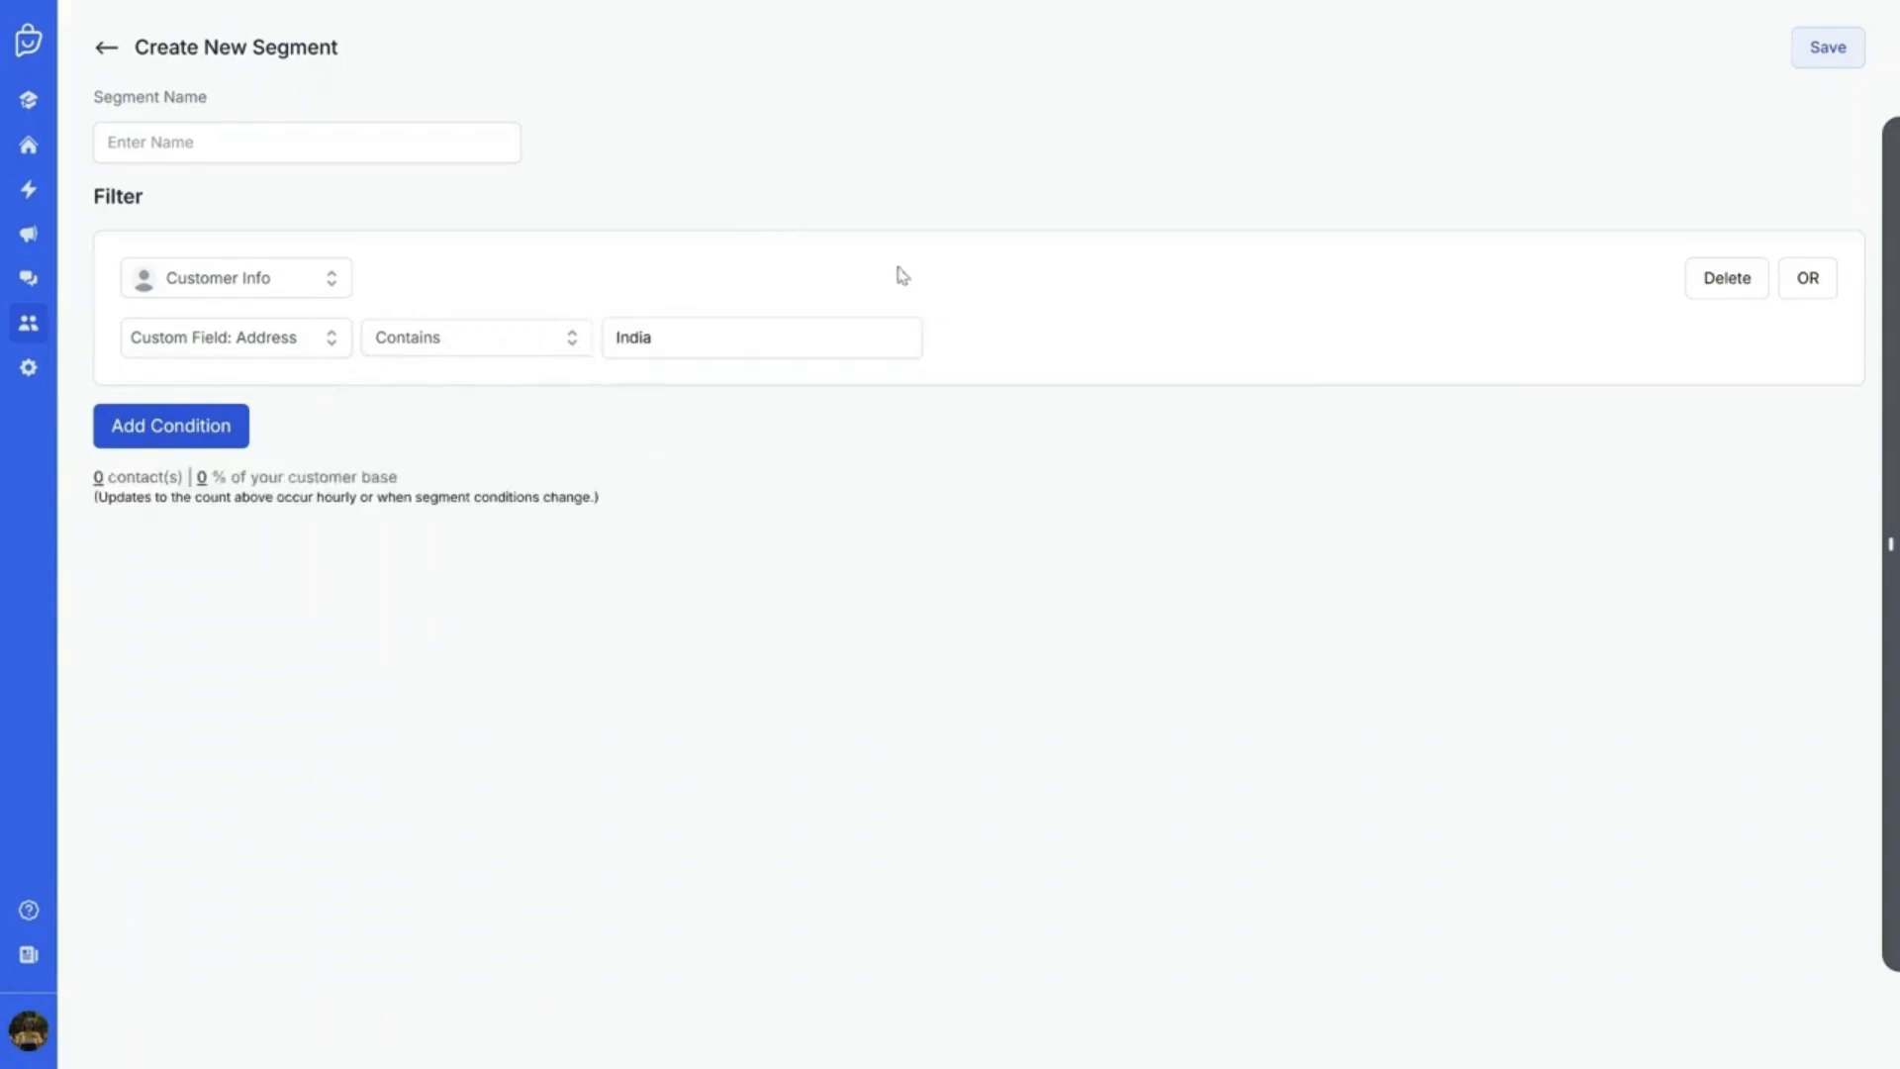
pyautogui.click(401, 337)
pyautogui.click(228, 337)
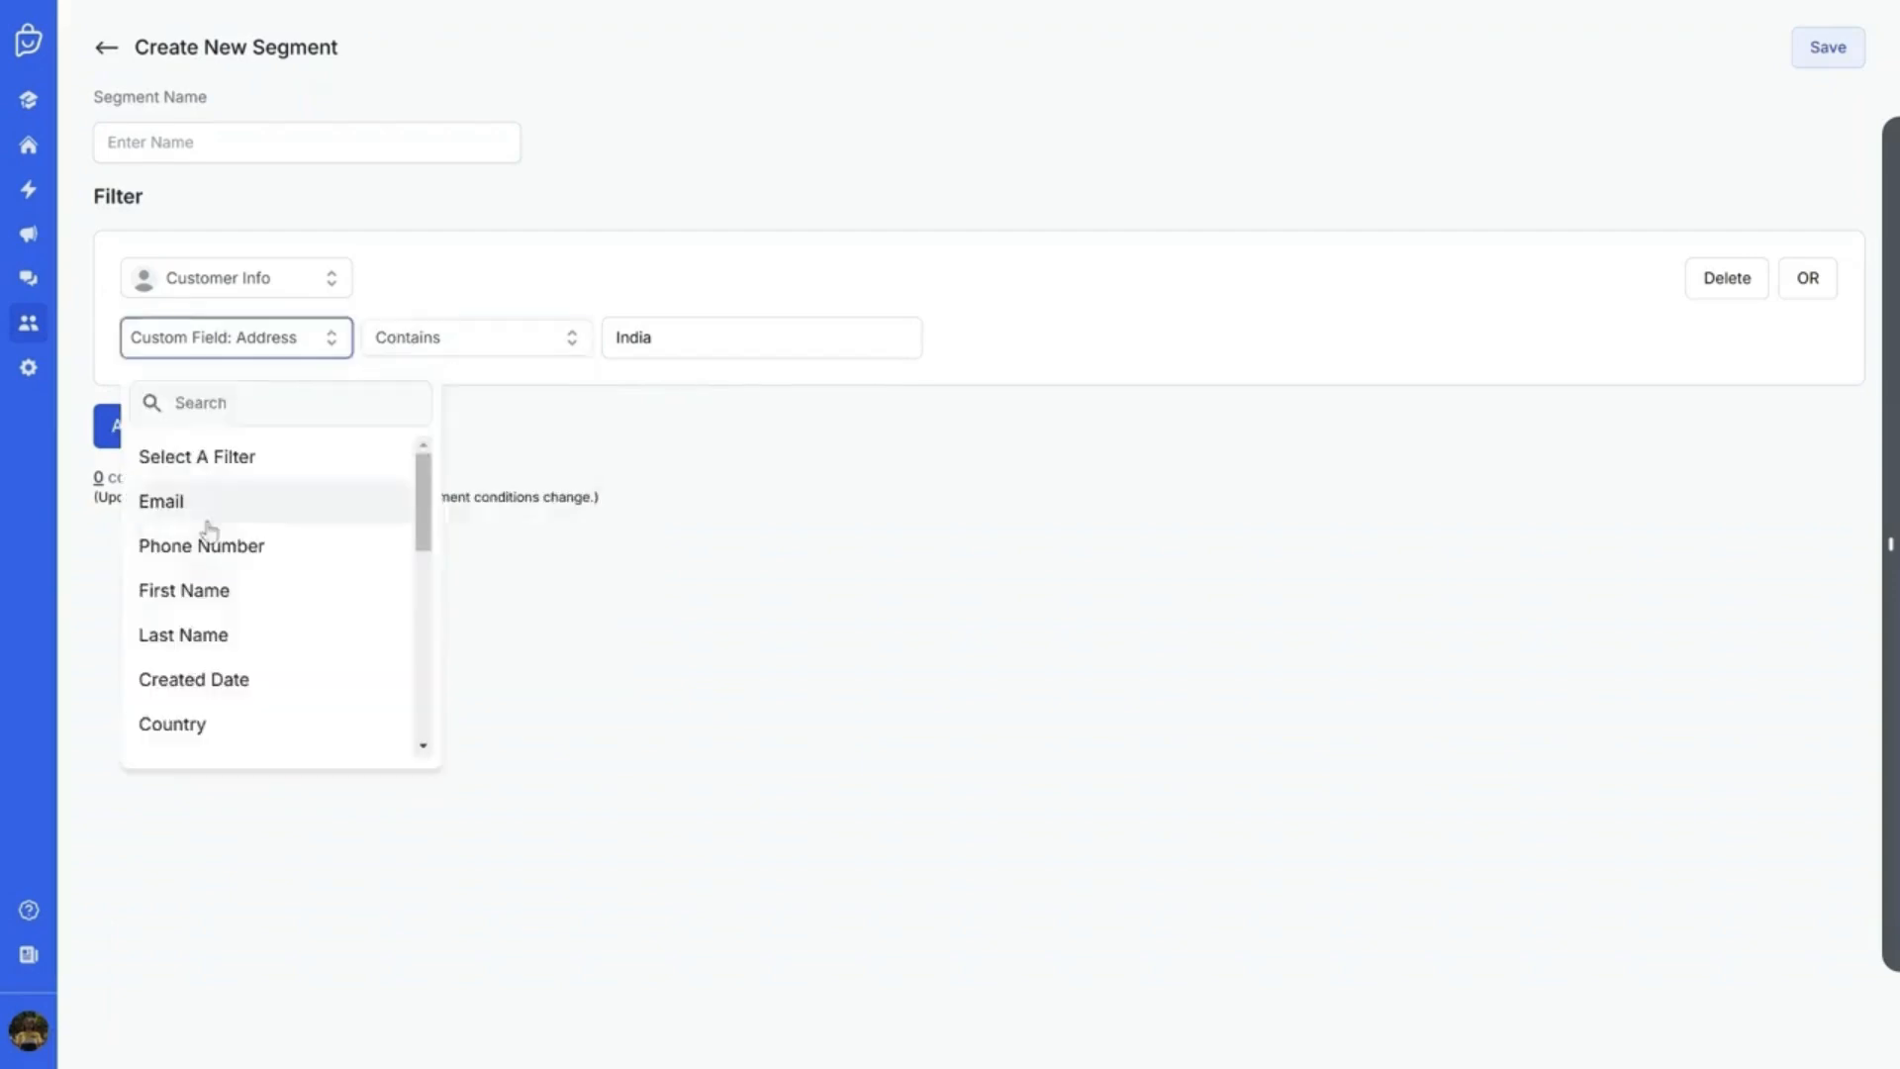
pyautogui.scroll(-3, 203, 683)
pyautogui.click(701, 369)
pyautogui.click(679, 339)
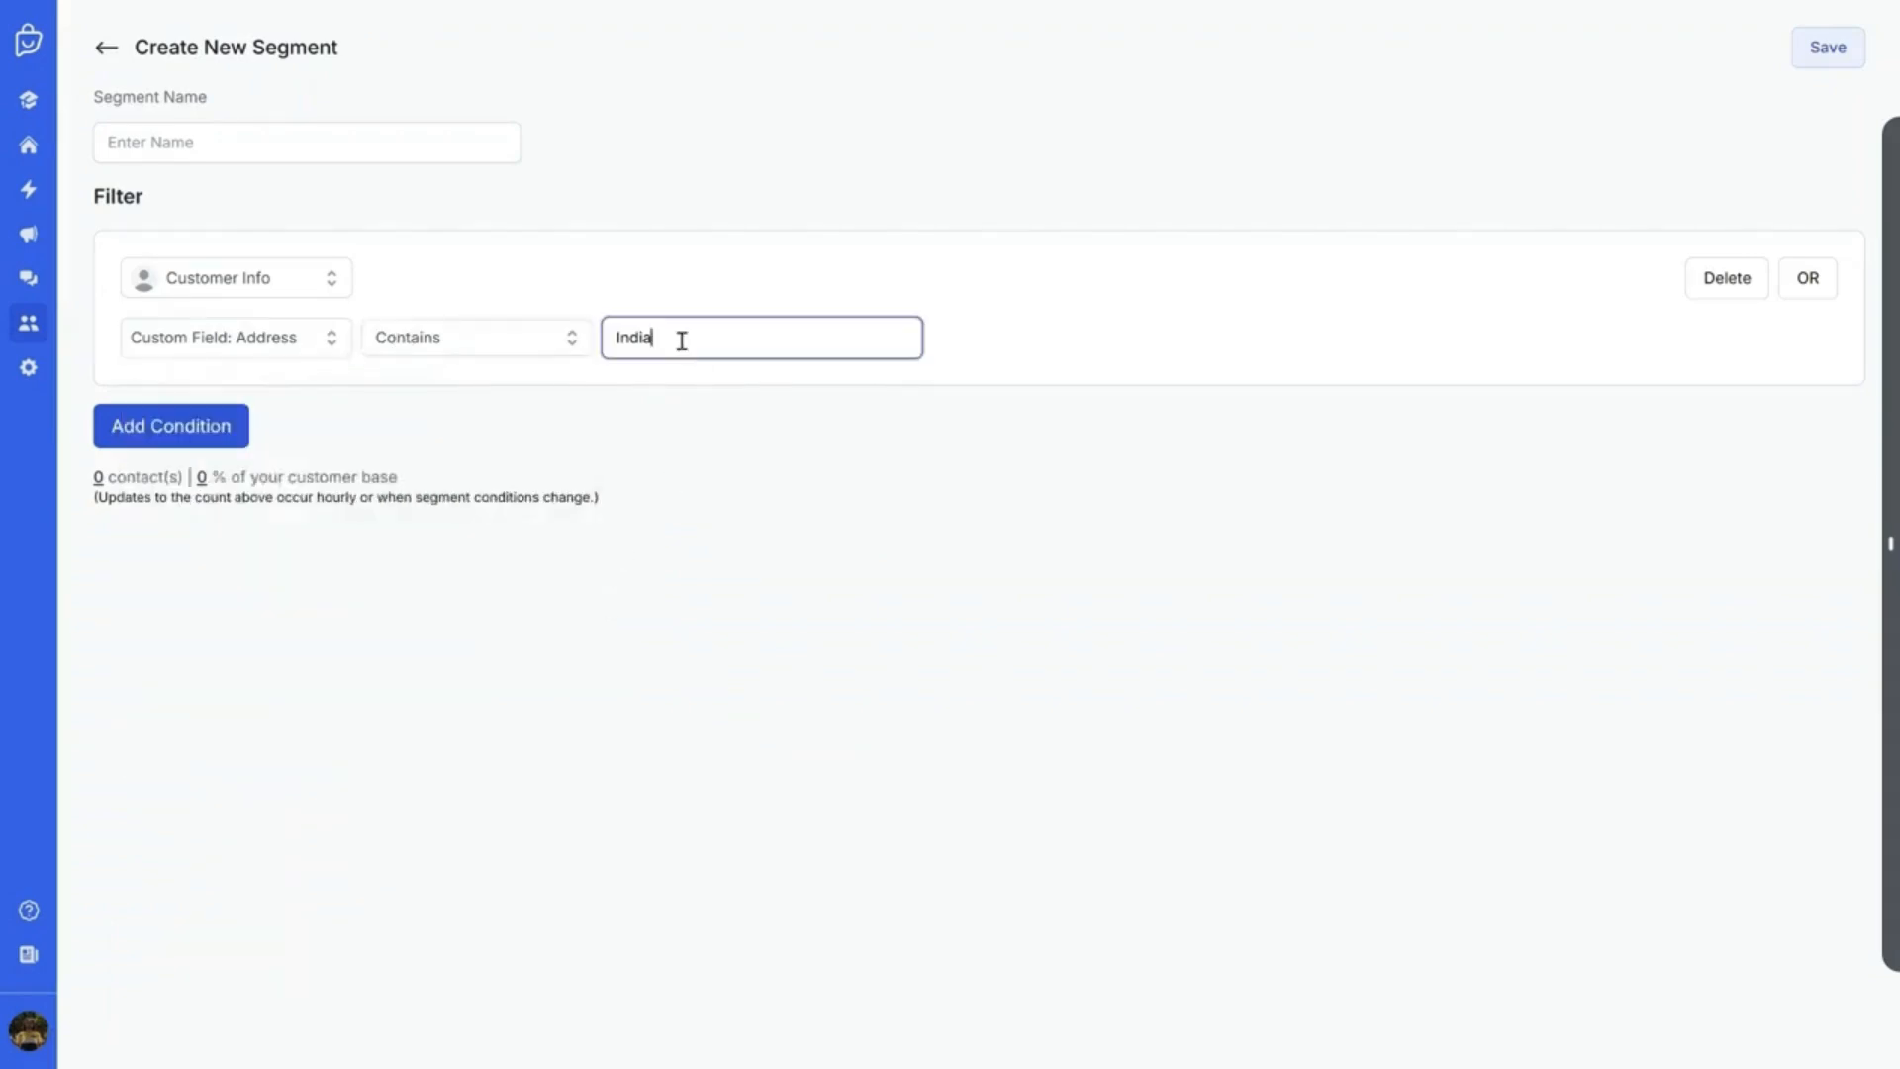
pyautogui.moveTo(679, 340); pyautogui.dragTo(607, 339)
pyautogui.click(220, 337)
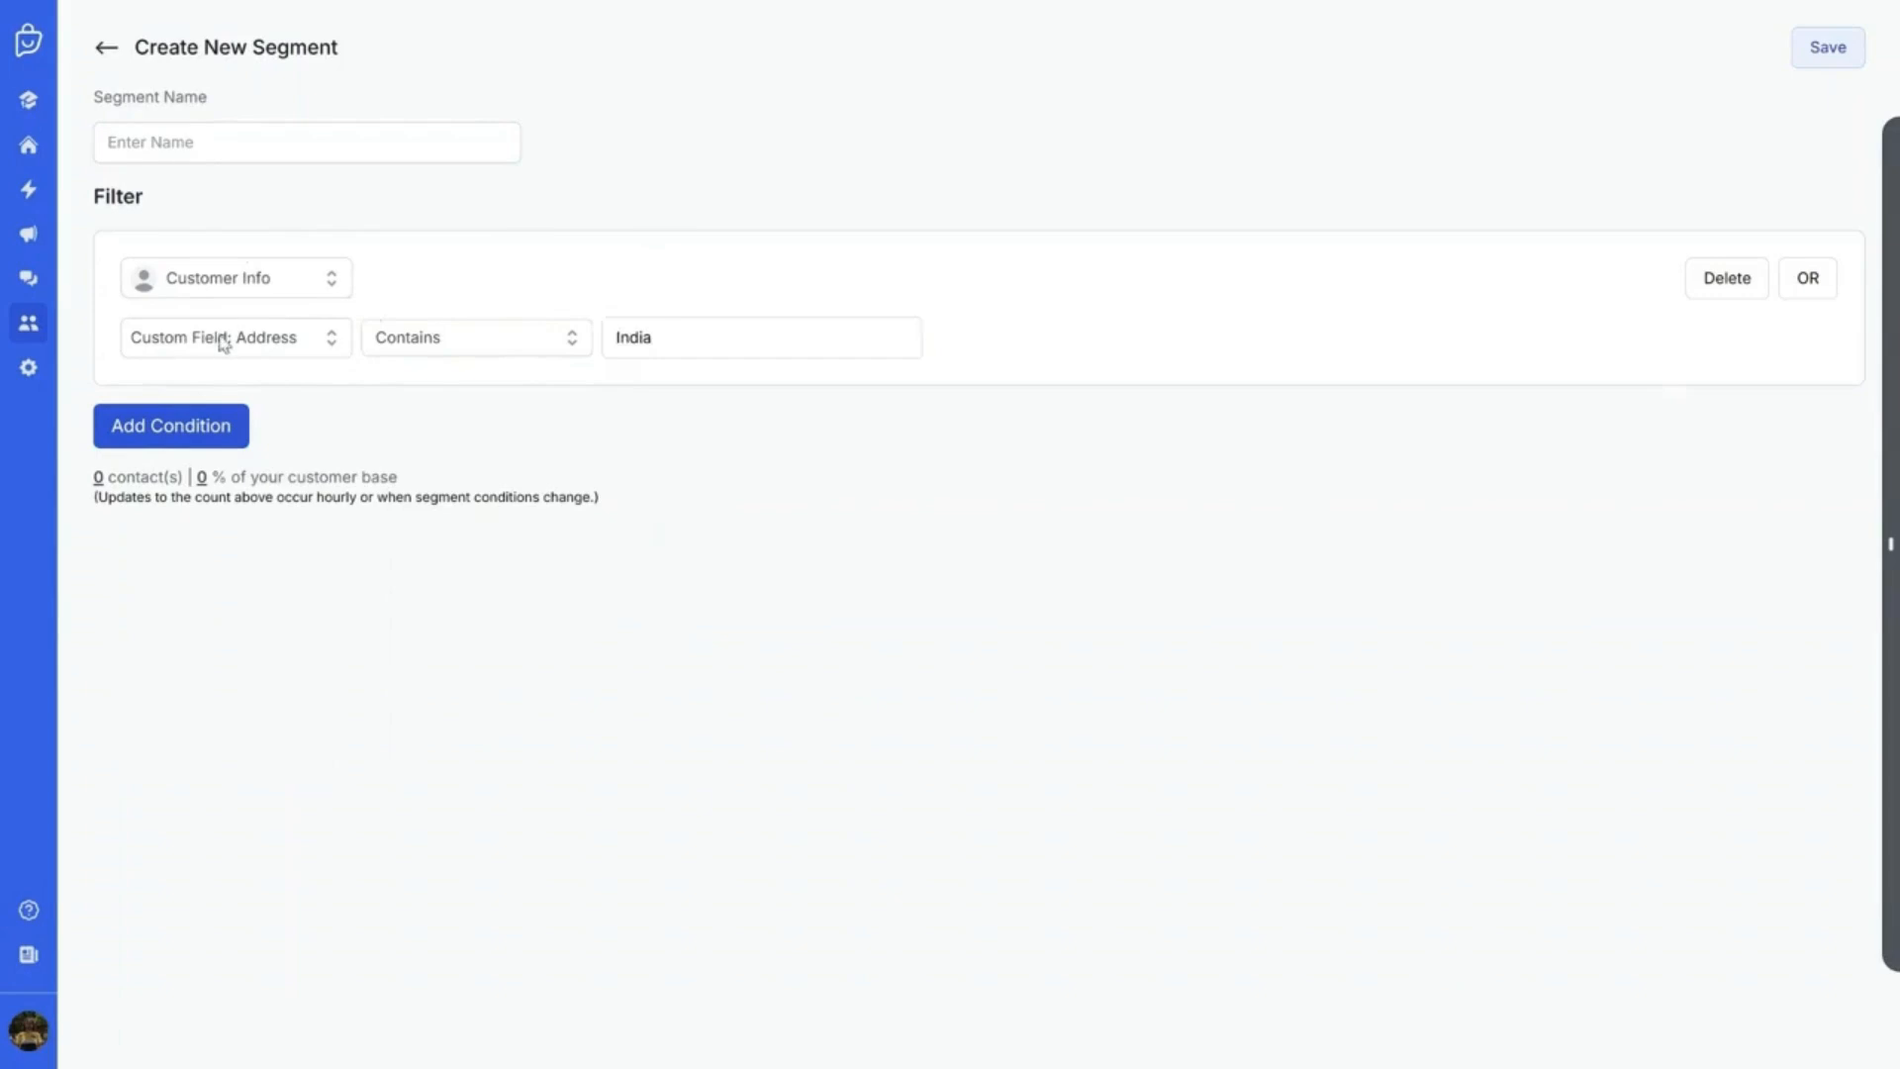
pyautogui.click(431, 383)
pyautogui.click(28, 278)
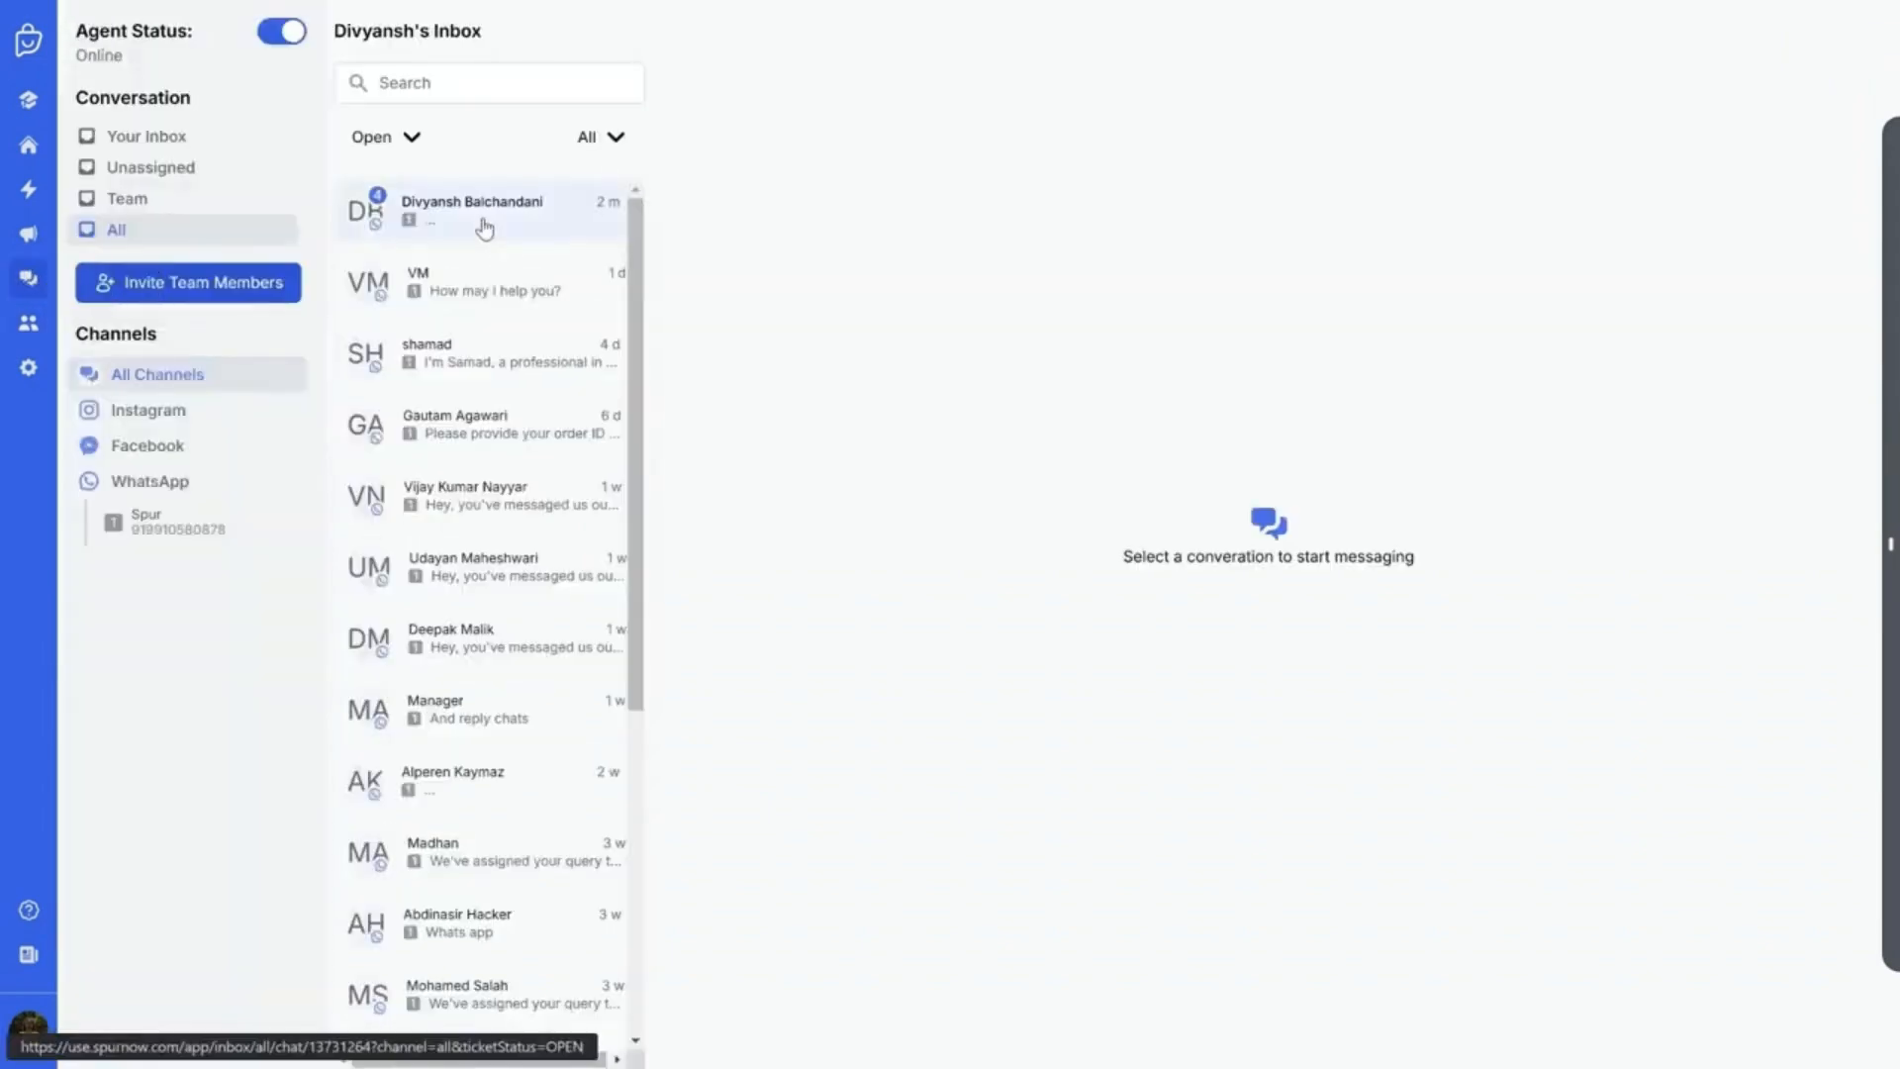
# Open the slot-booking conversation and view the saved Address custom field, cancelling the edit
pyautogui.click(484, 229)
pyautogui.scroll(-1, 1739, 618)
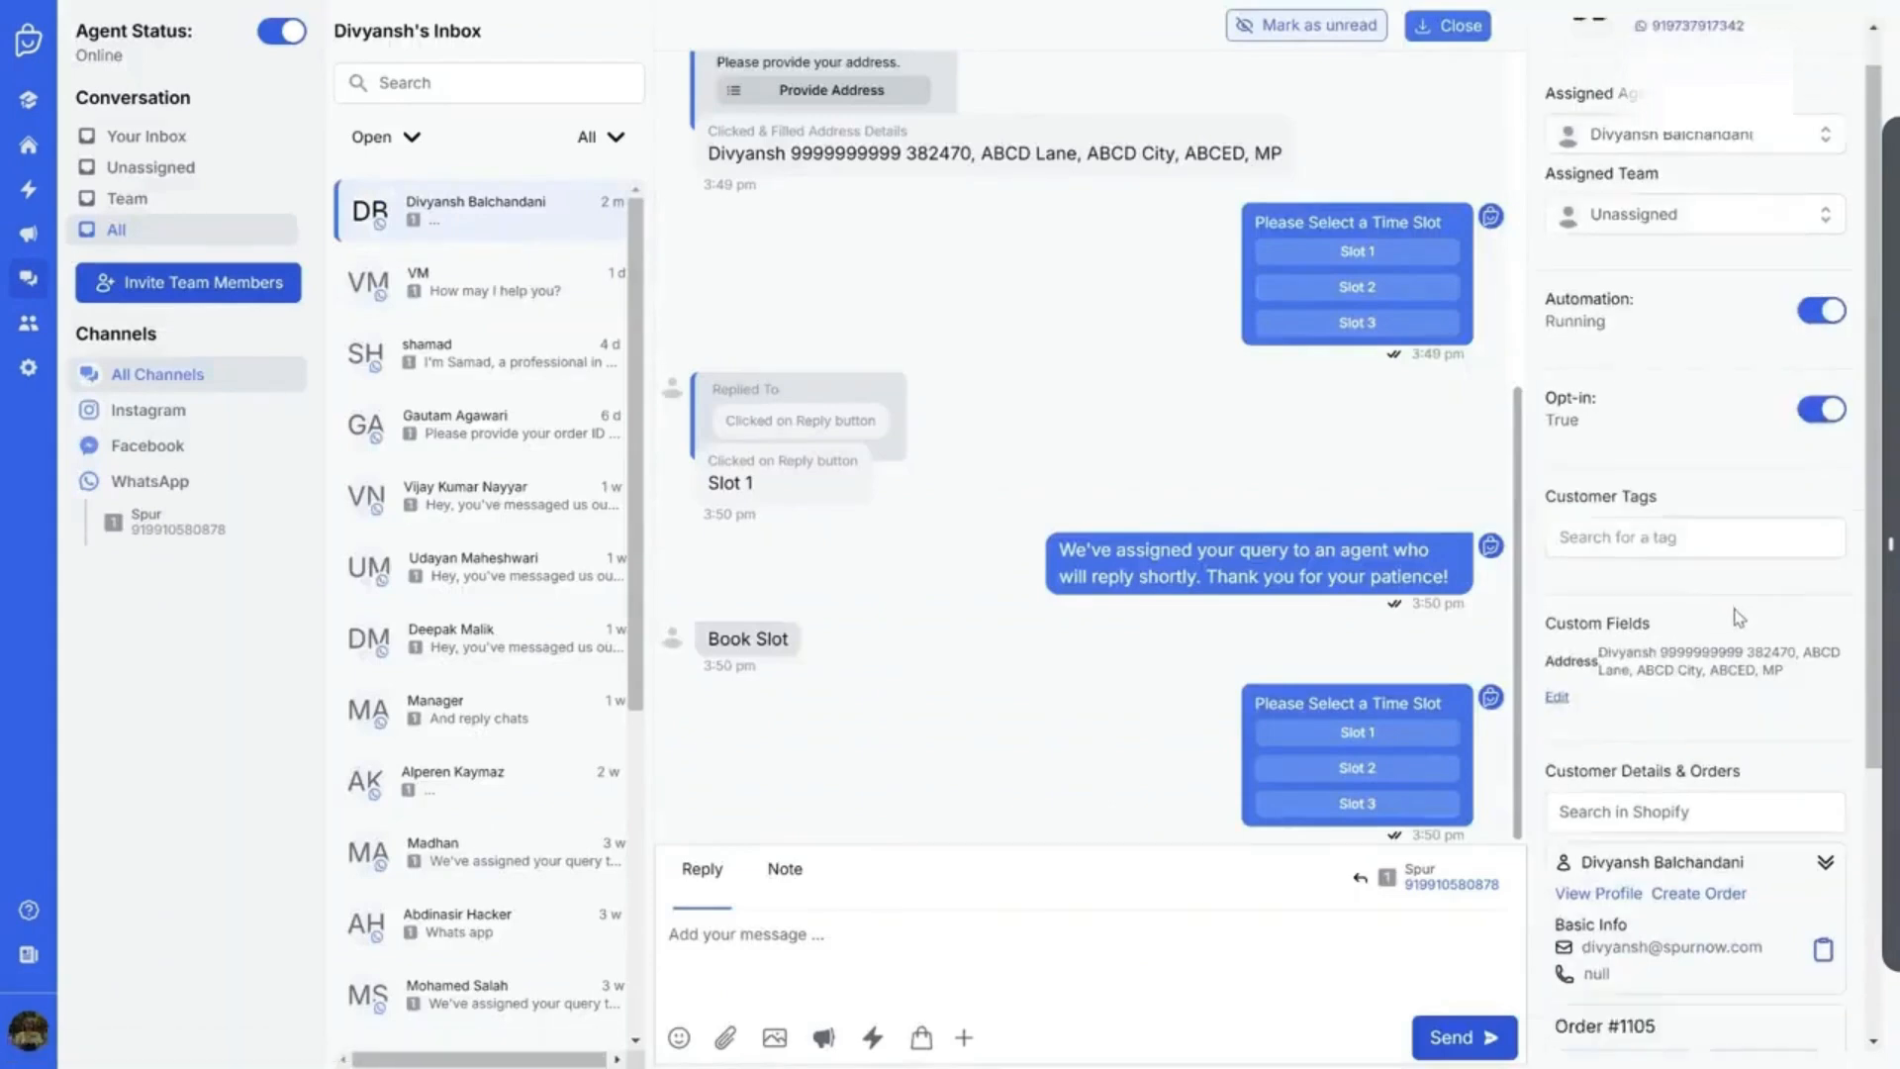
pyautogui.scroll(-5, 1682, 609)
pyautogui.scroll(4, 1615, 599)
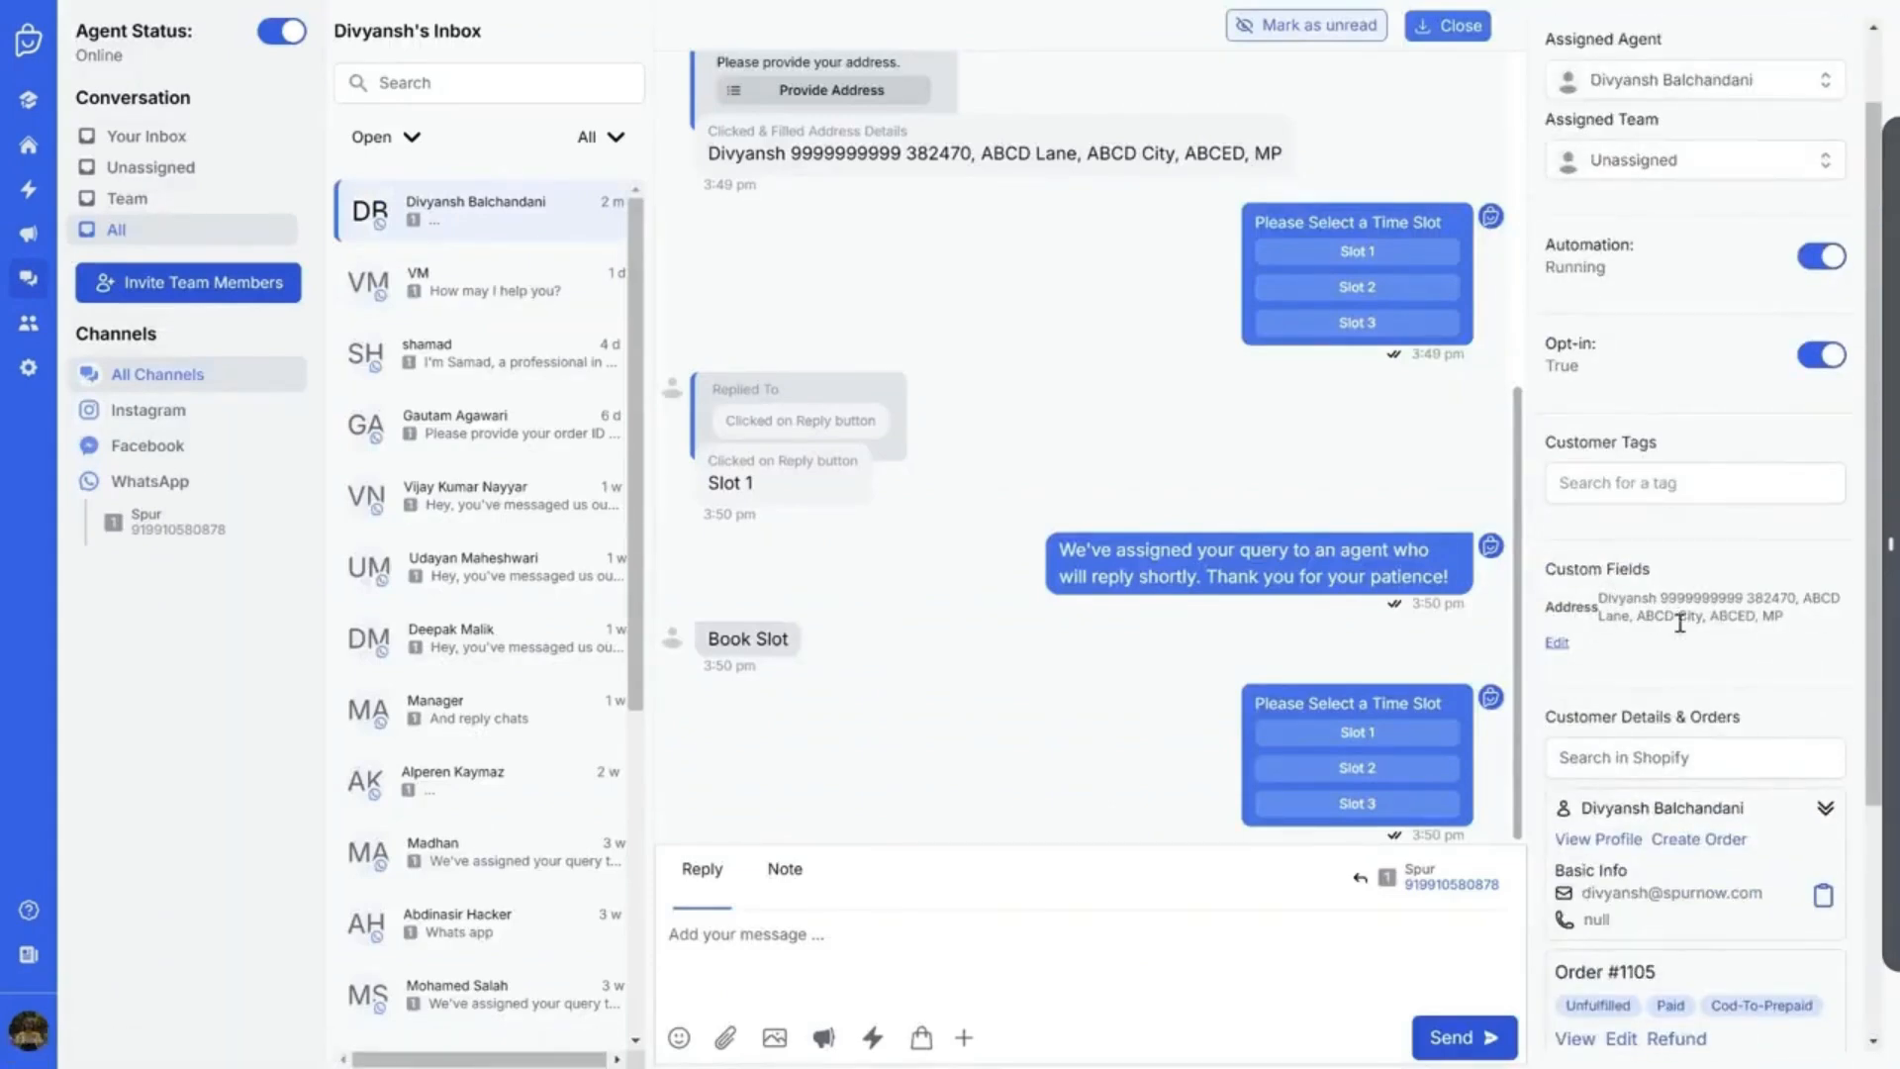
pyautogui.click(1558, 645)
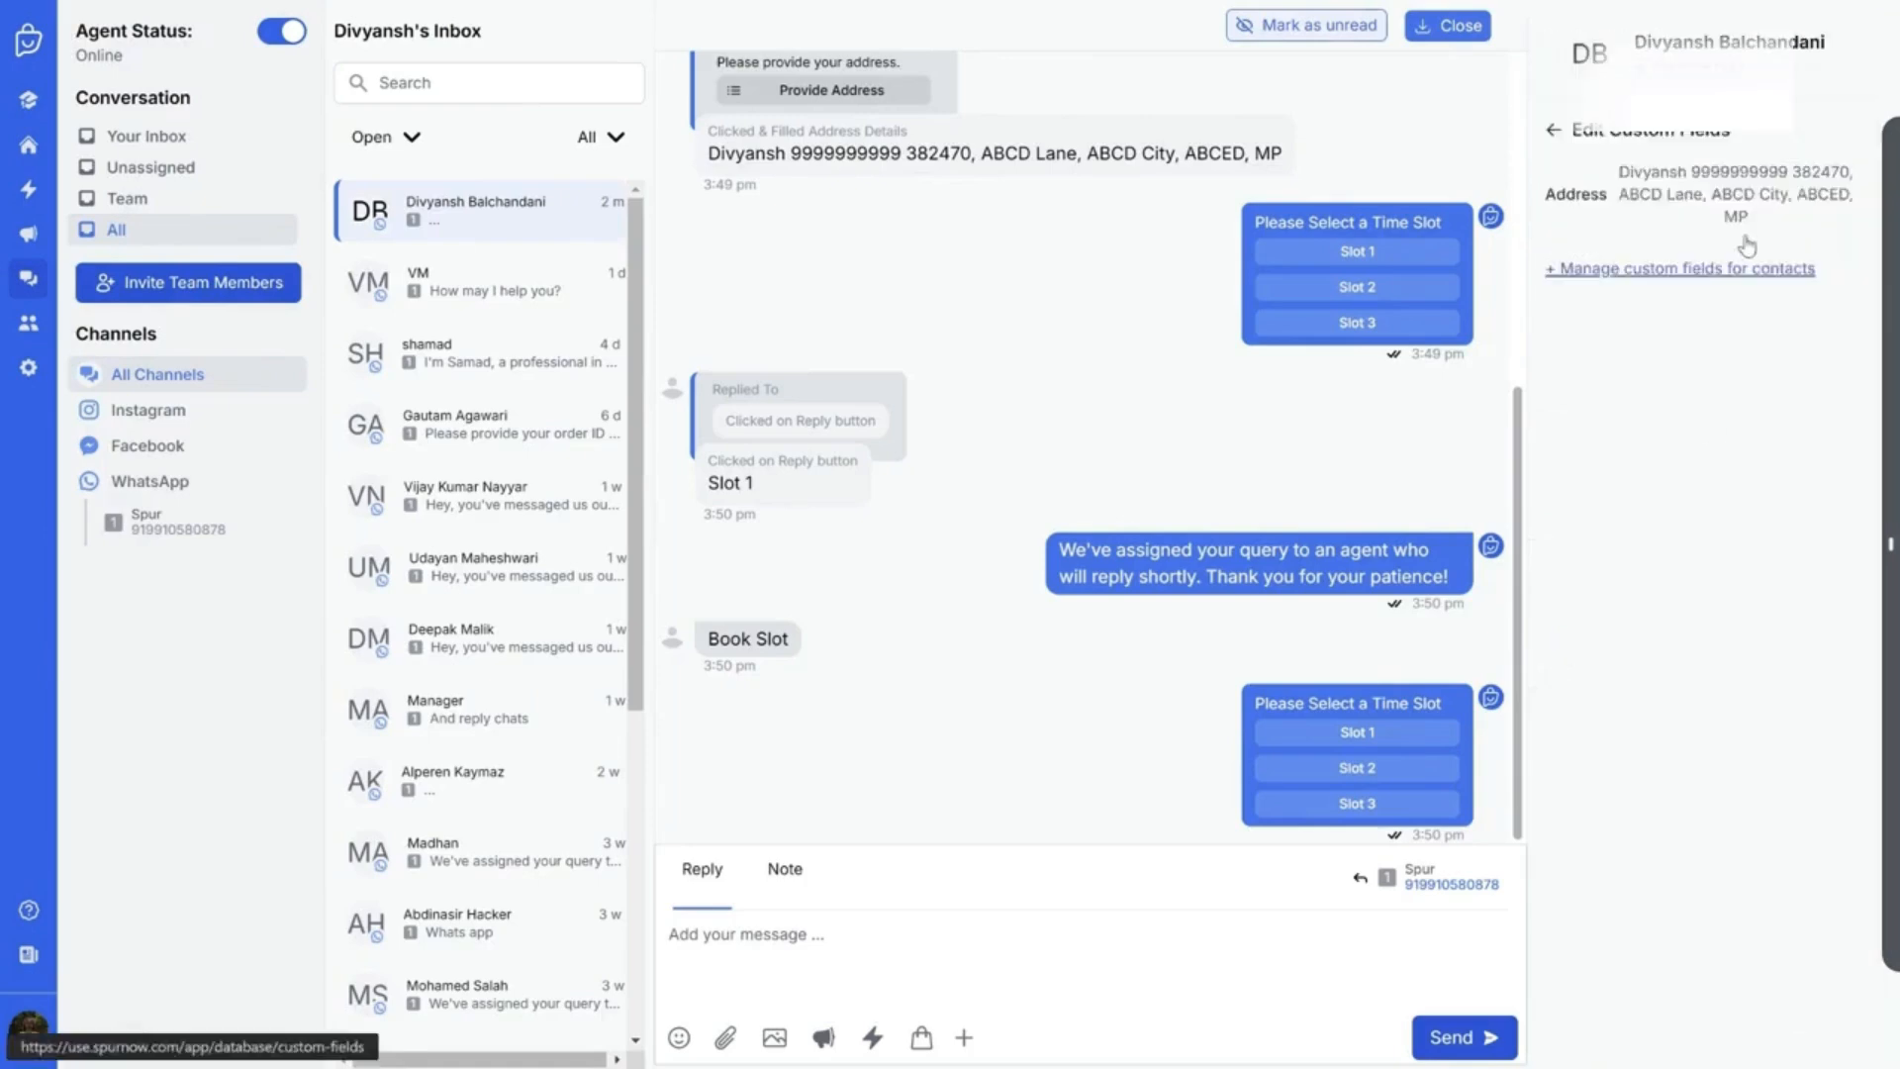
pyautogui.click(1655, 190)
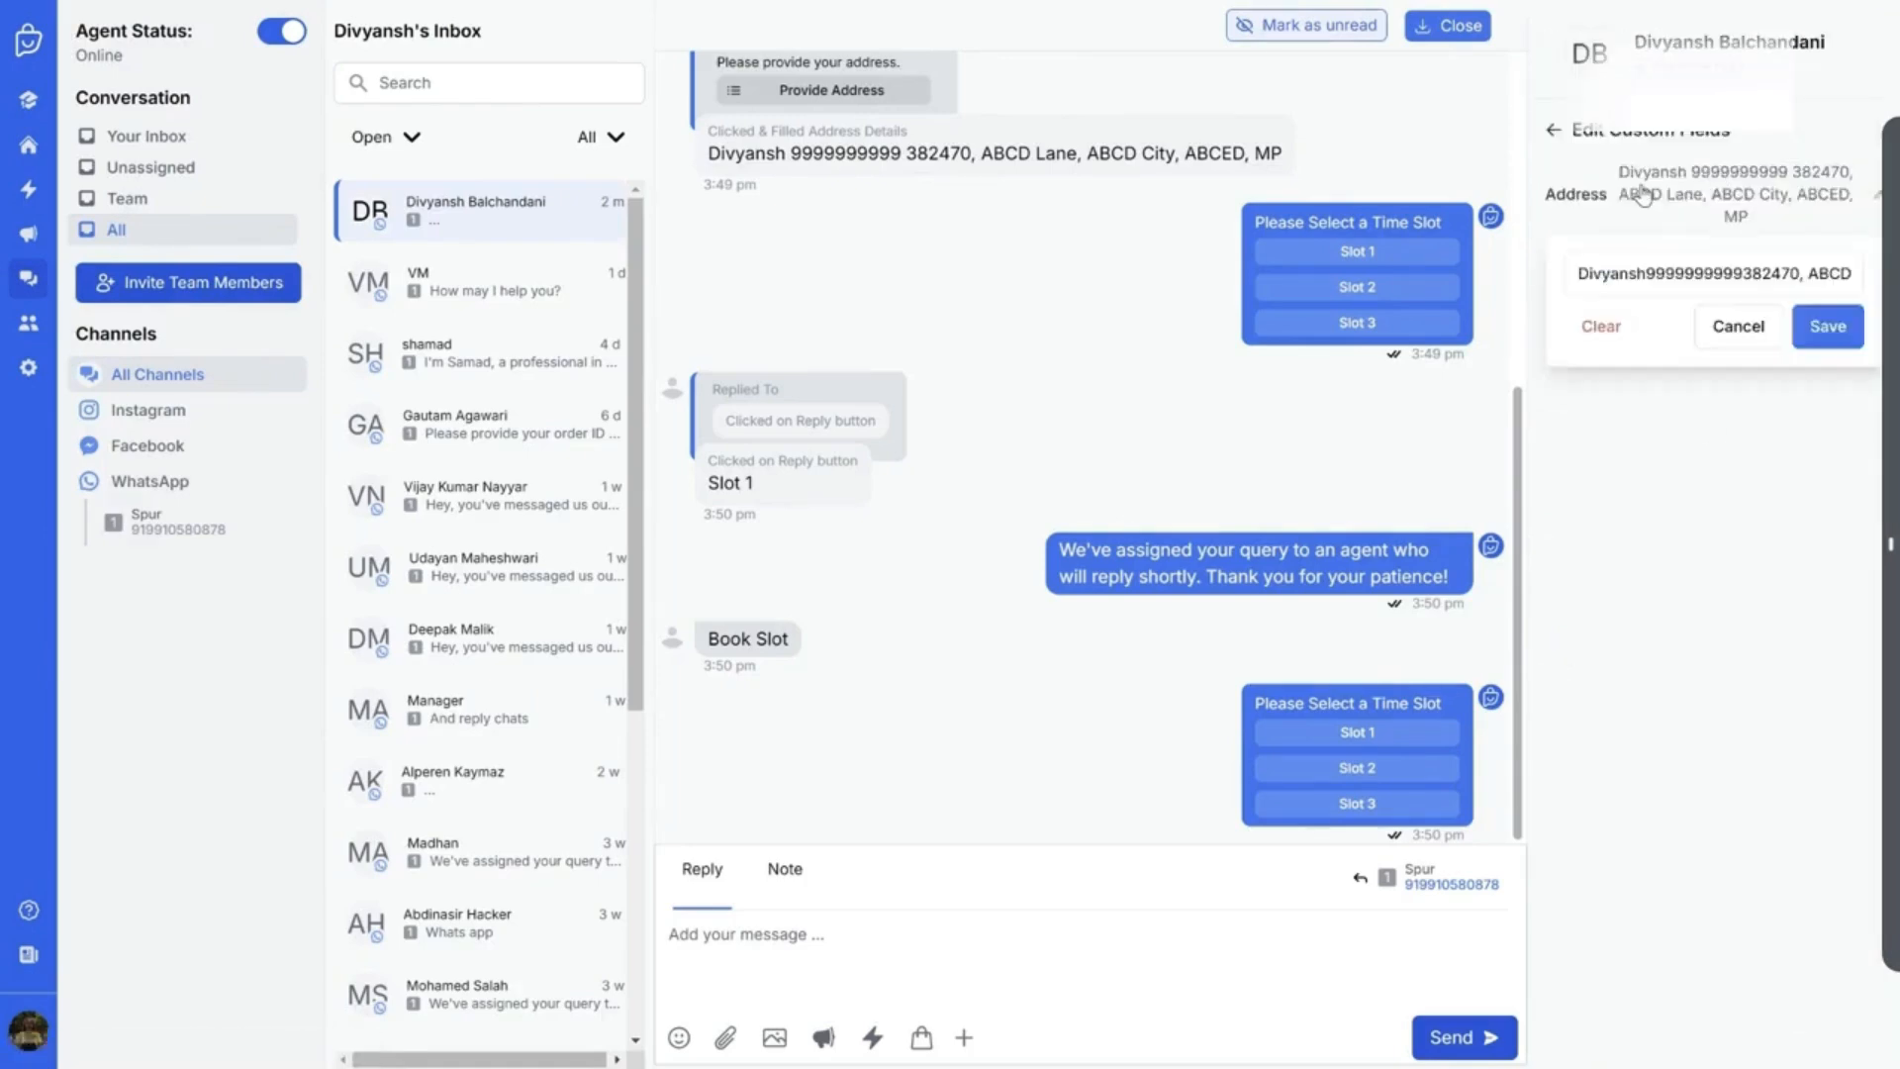
pyautogui.click(1738, 326)
pyautogui.click(1556, 132)
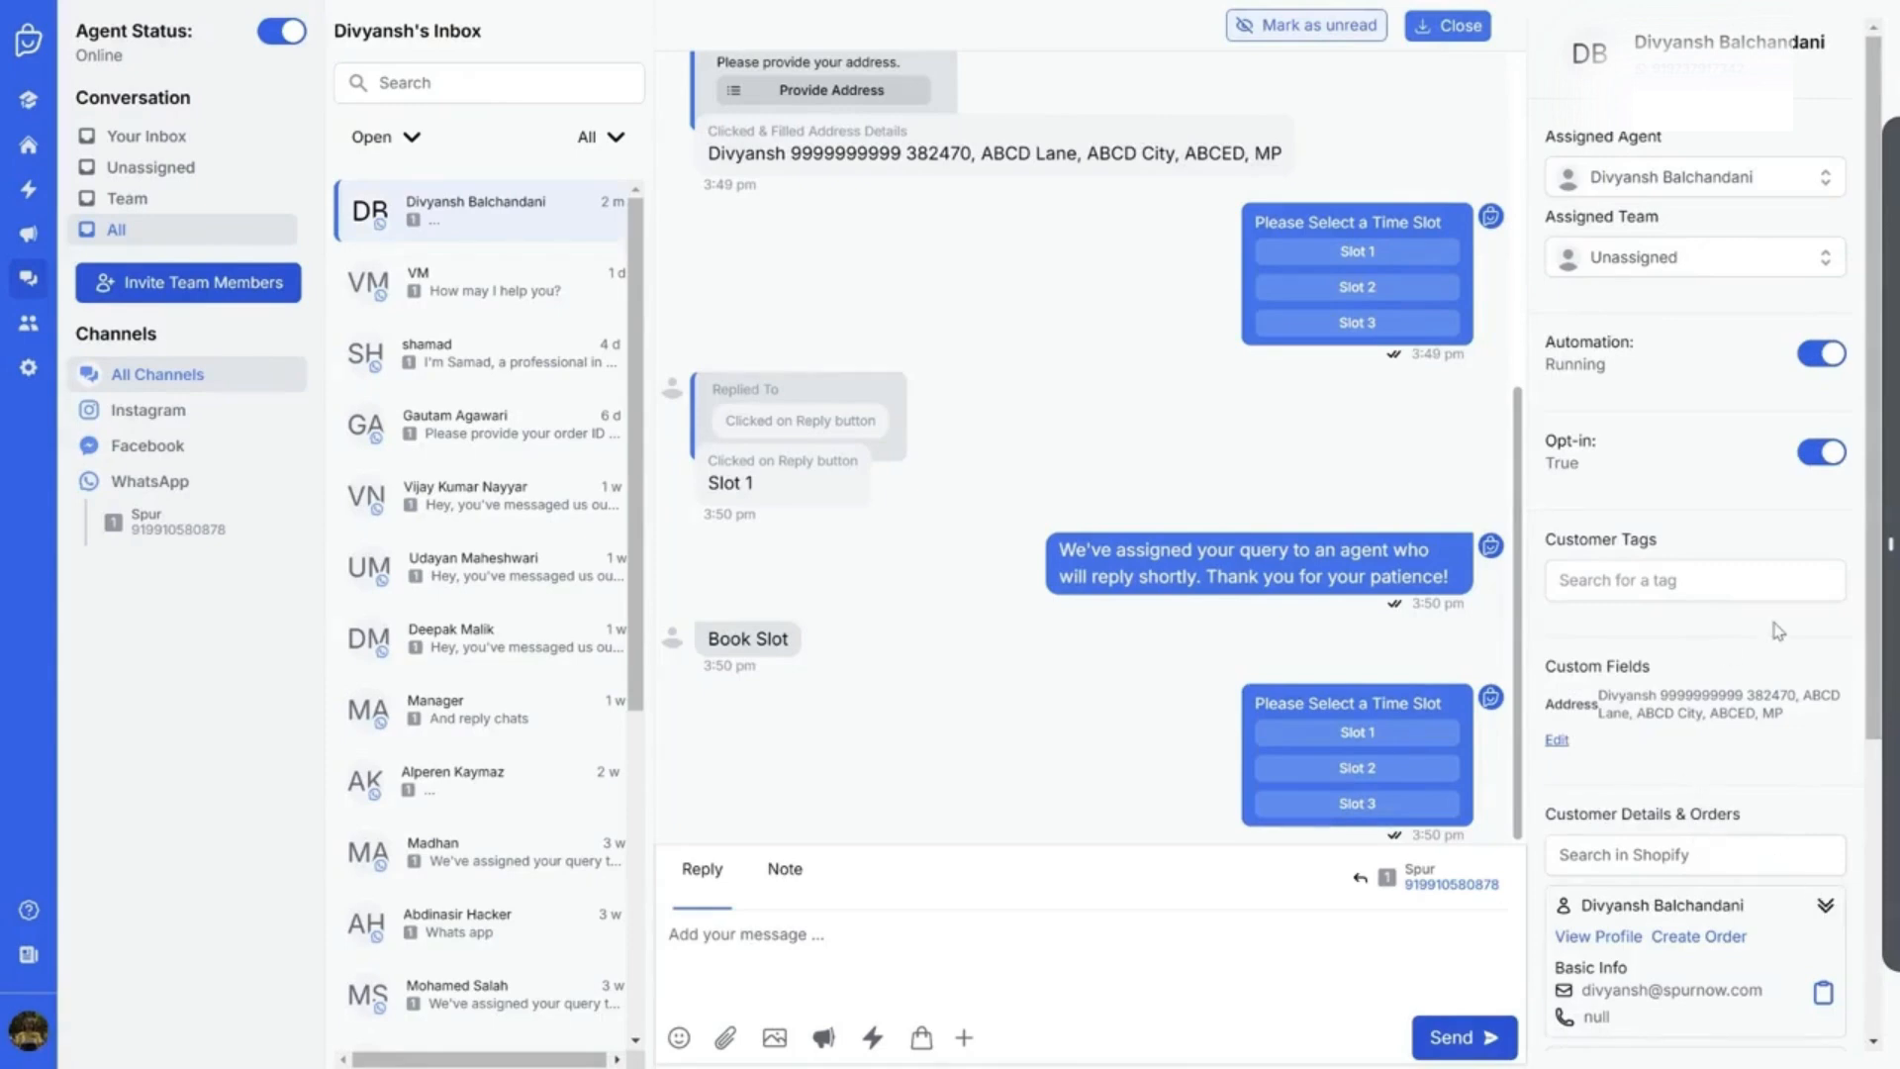
# Browse the contact's notes and tags in the sidebar without adding any
pyautogui.scroll(-3, 1772, 627)
pyautogui.scroll(3, 1766, 630)
pyautogui.scroll(-3, 1663, 730)
pyautogui.scroll(-1, 1648, 898)
pyautogui.click(1631, 945)
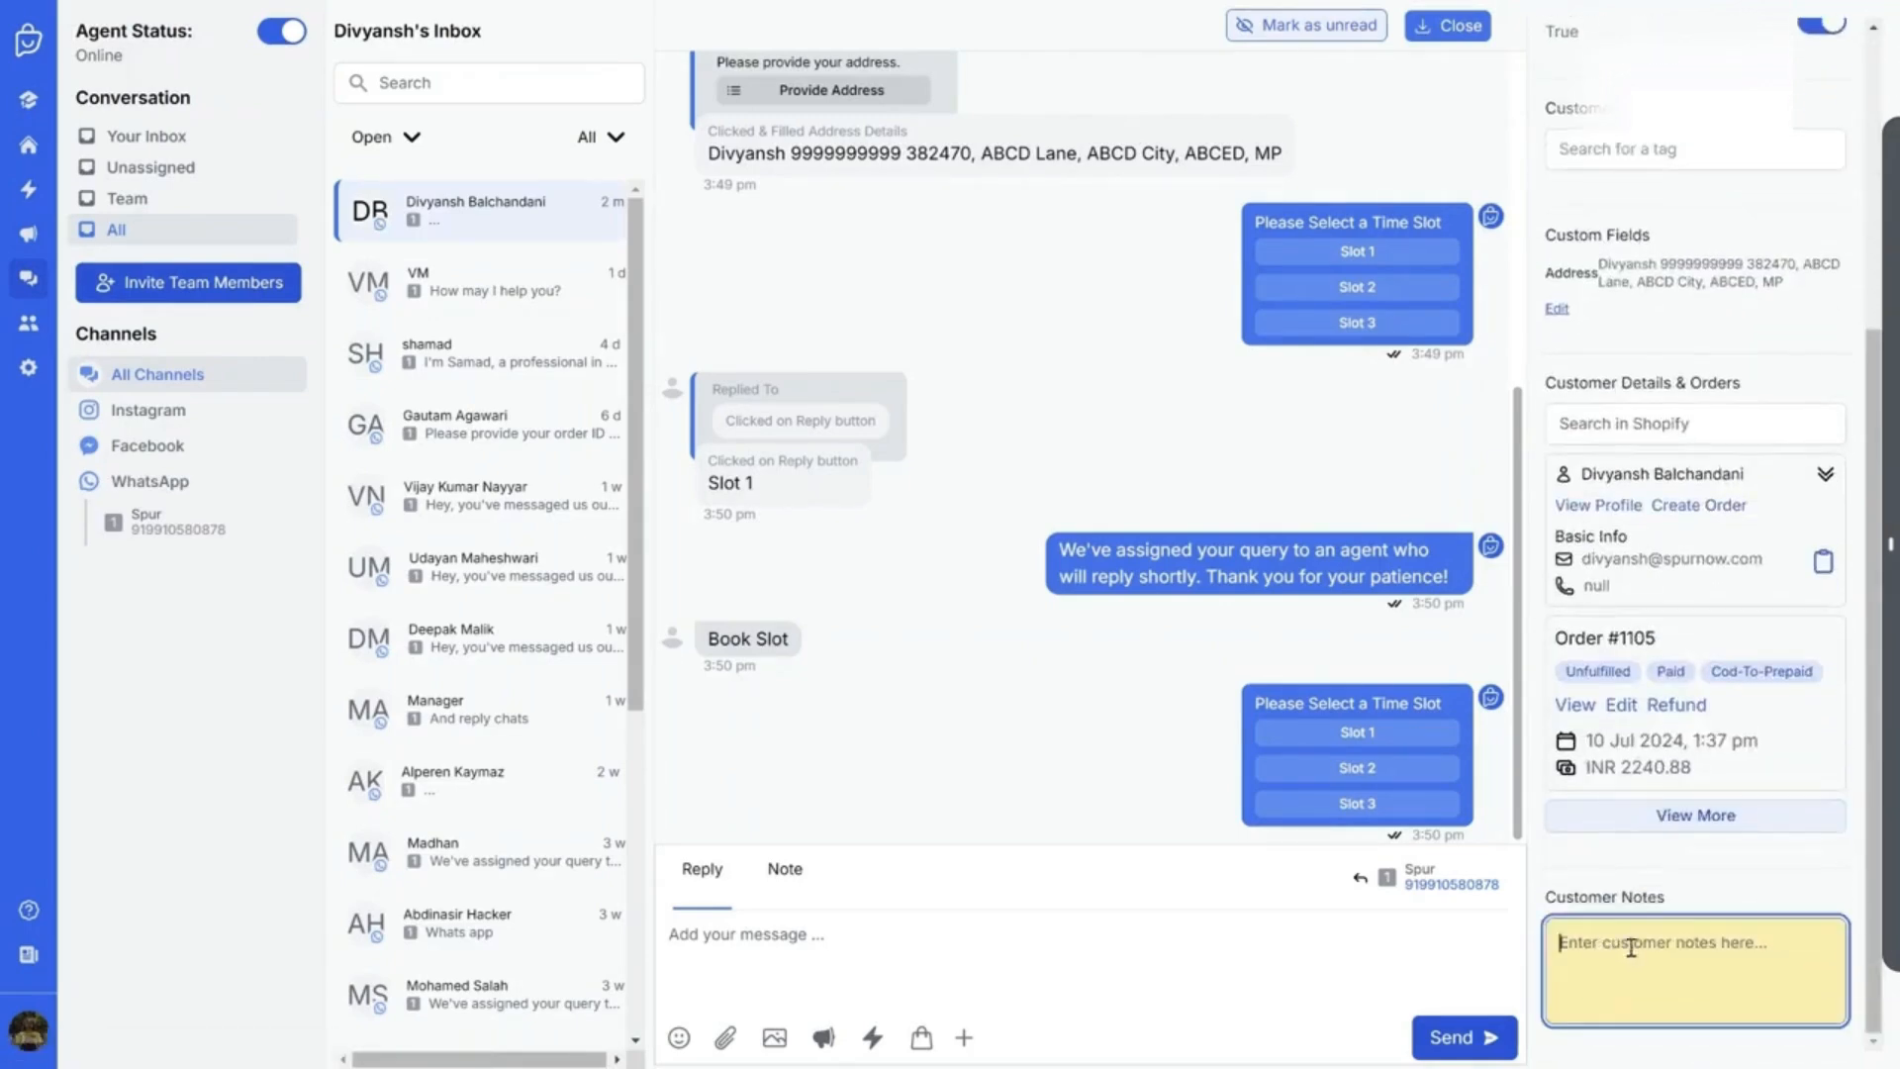
pyautogui.scroll(4, 1734, 633)
pyautogui.click(1658, 576)
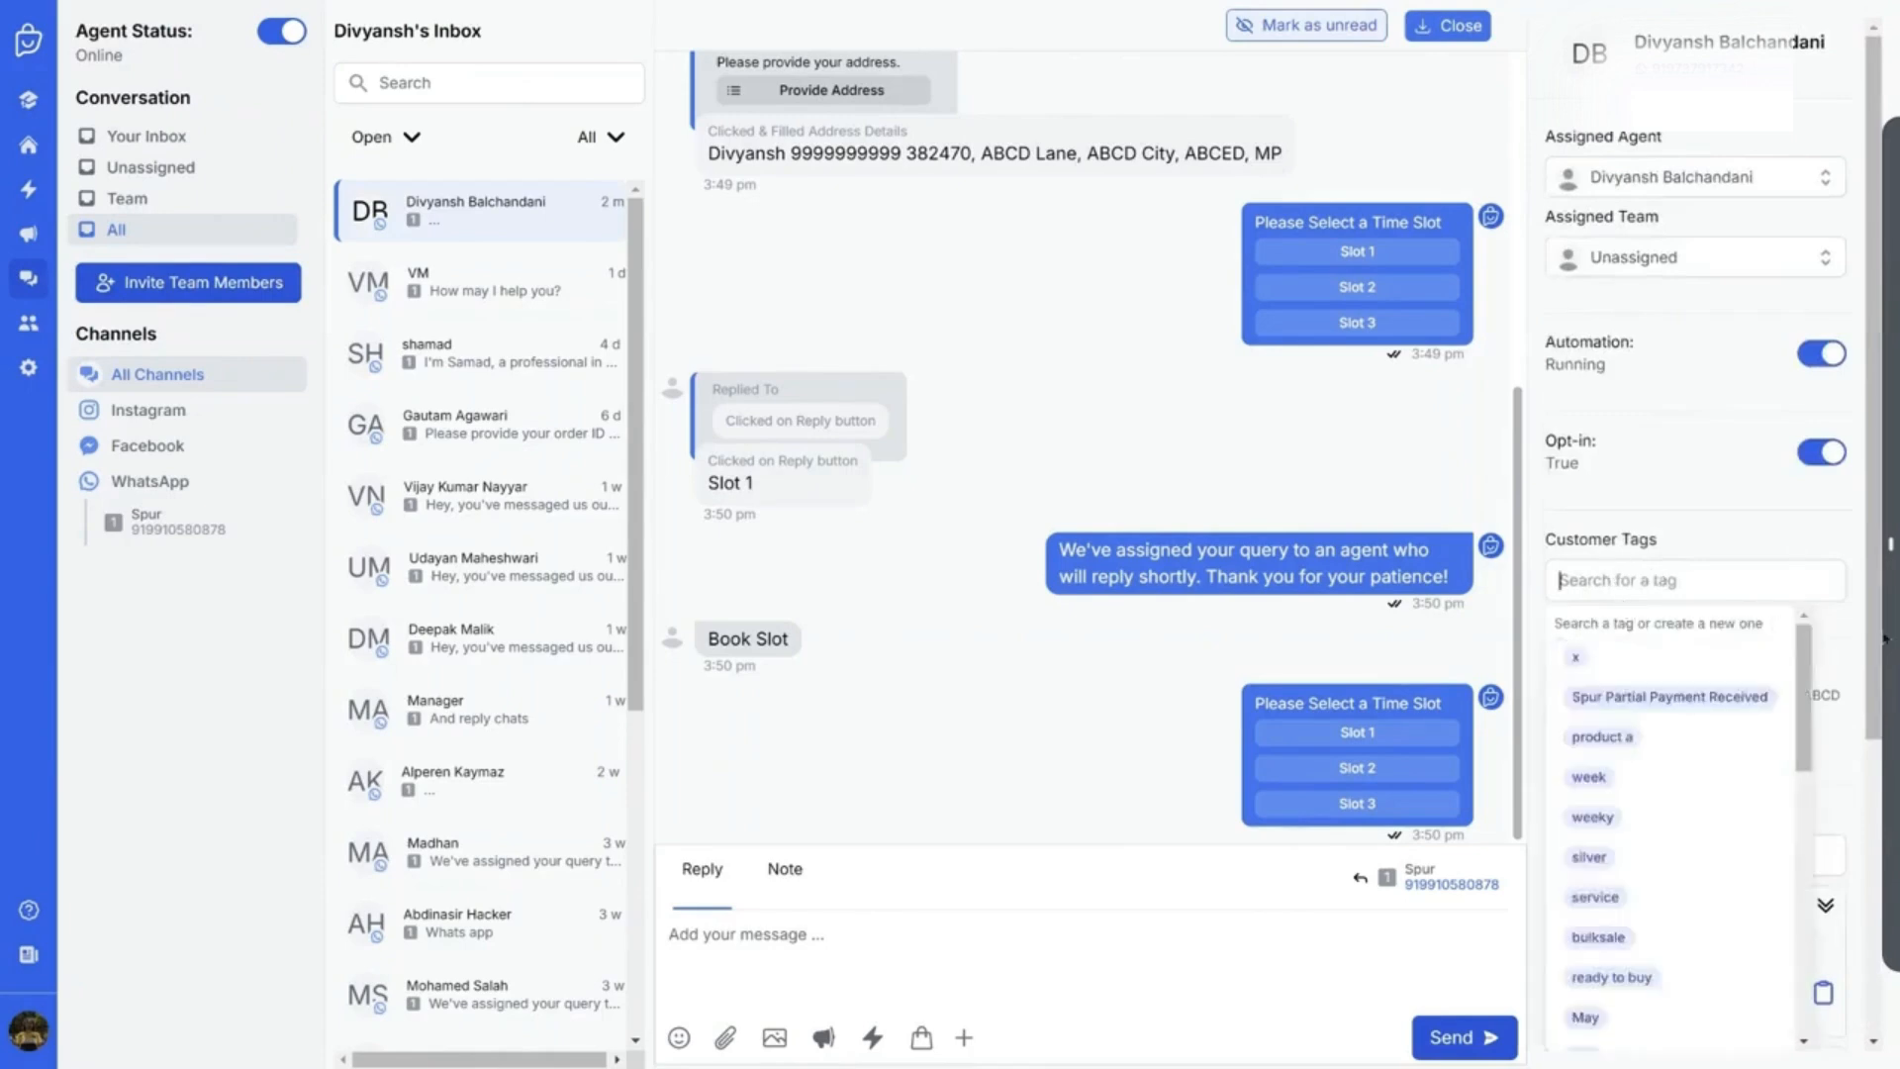
pyautogui.click(1778, 531)
pyautogui.scroll(-2, 1648, 695)
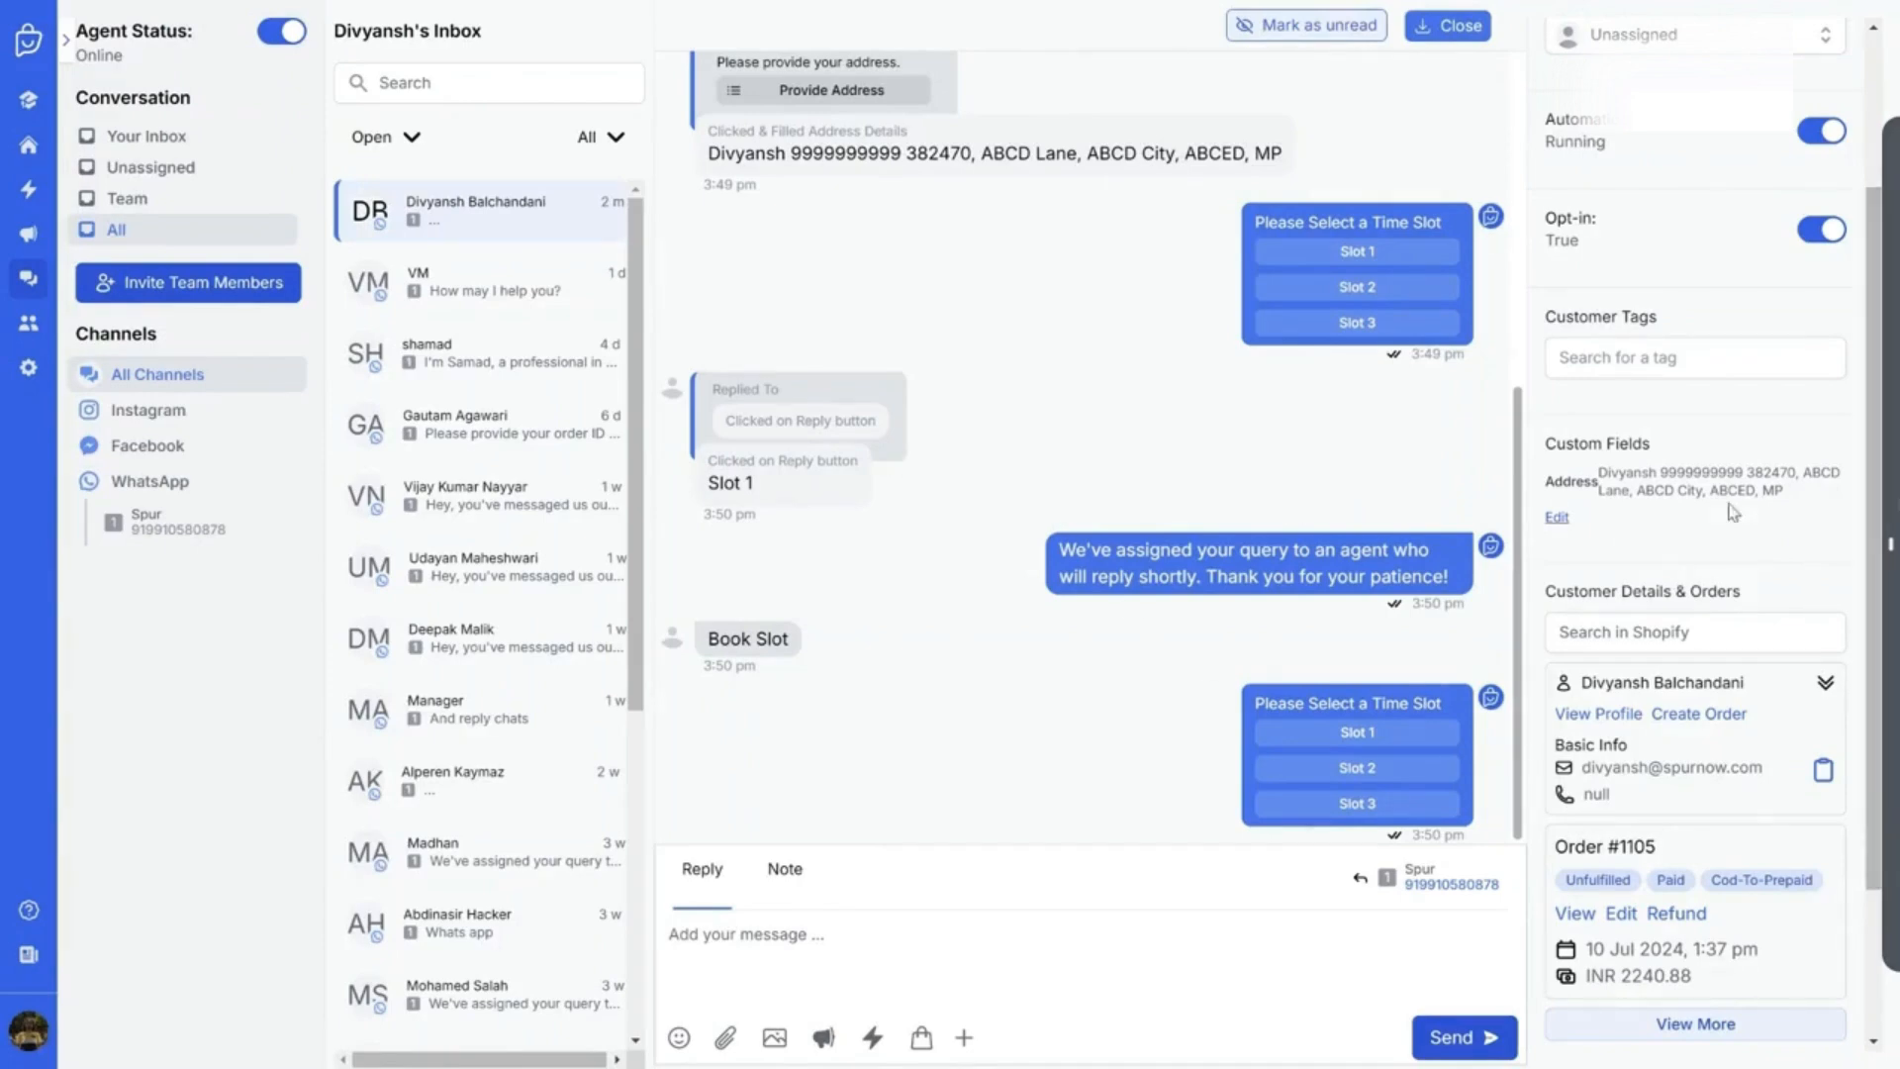
# Look through another conversation, the dashboard and the marketing tools page
pyautogui.click(463, 447)
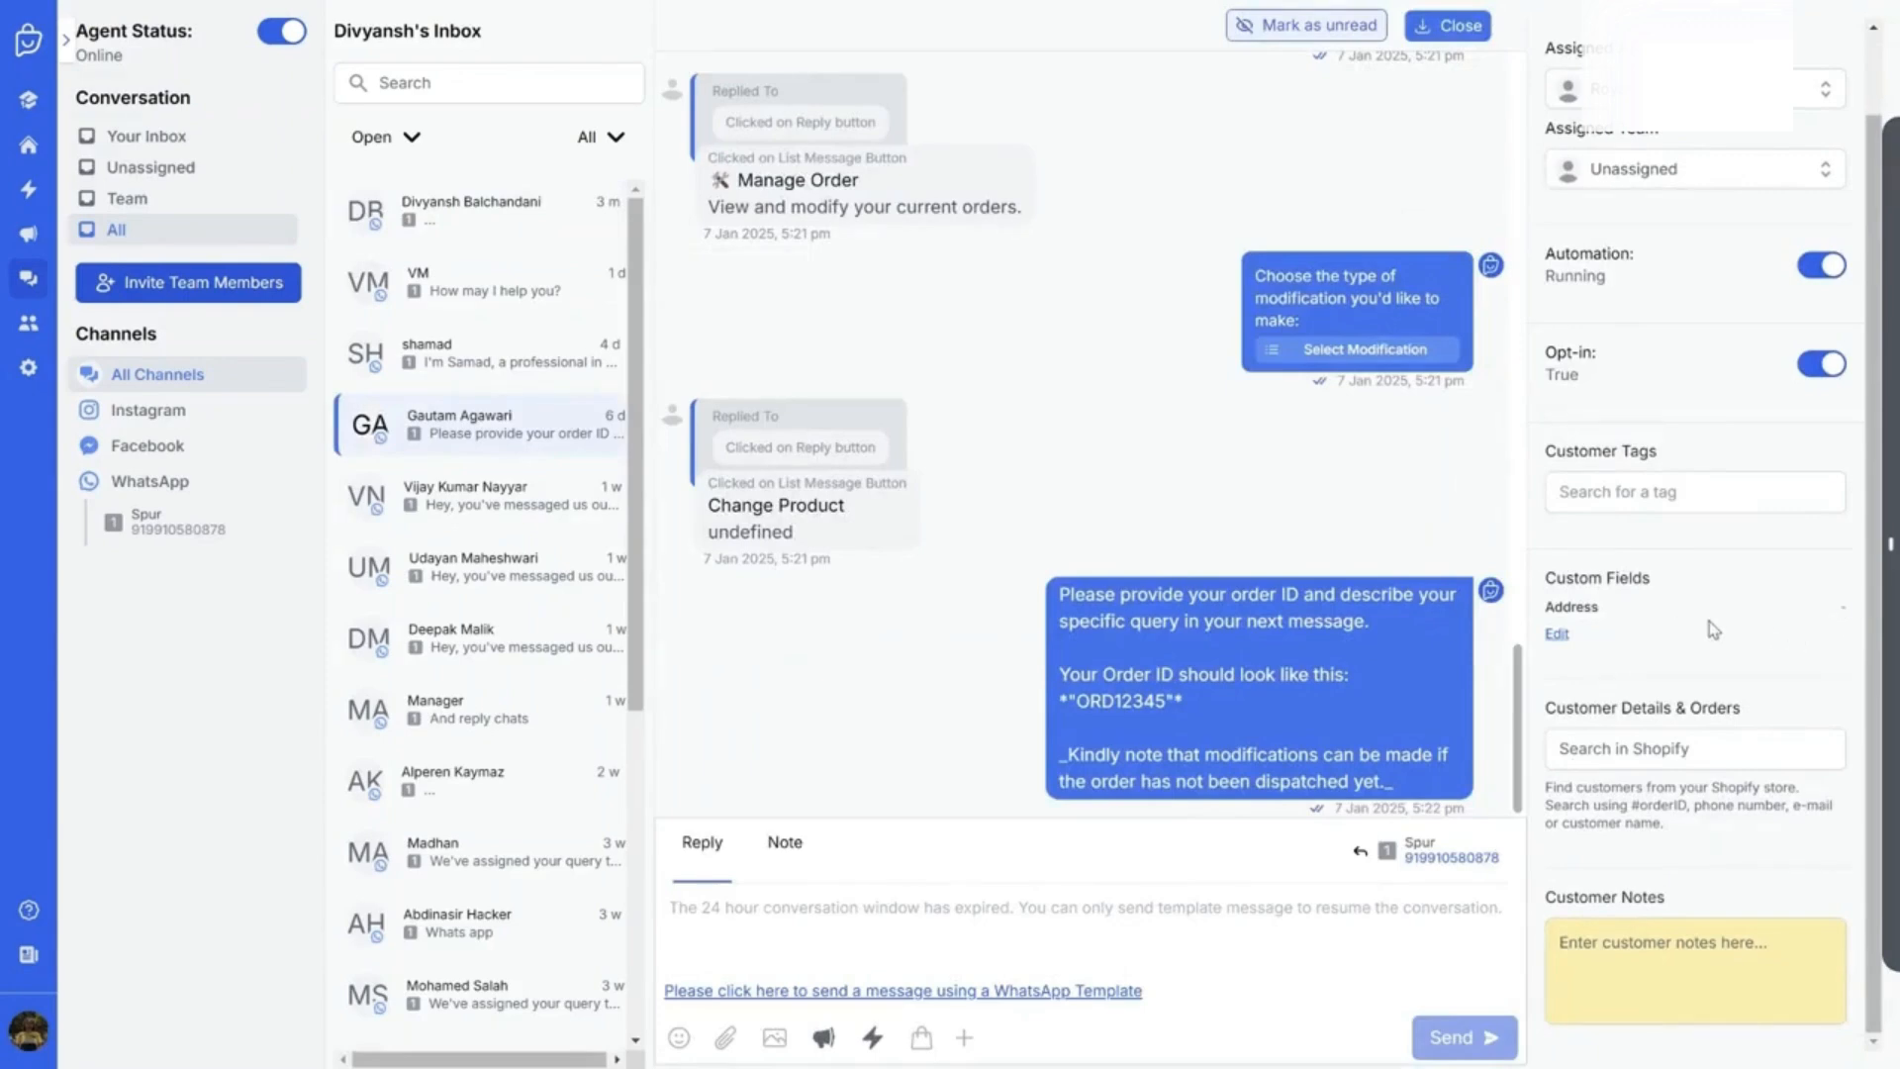
pyautogui.click(22, 150)
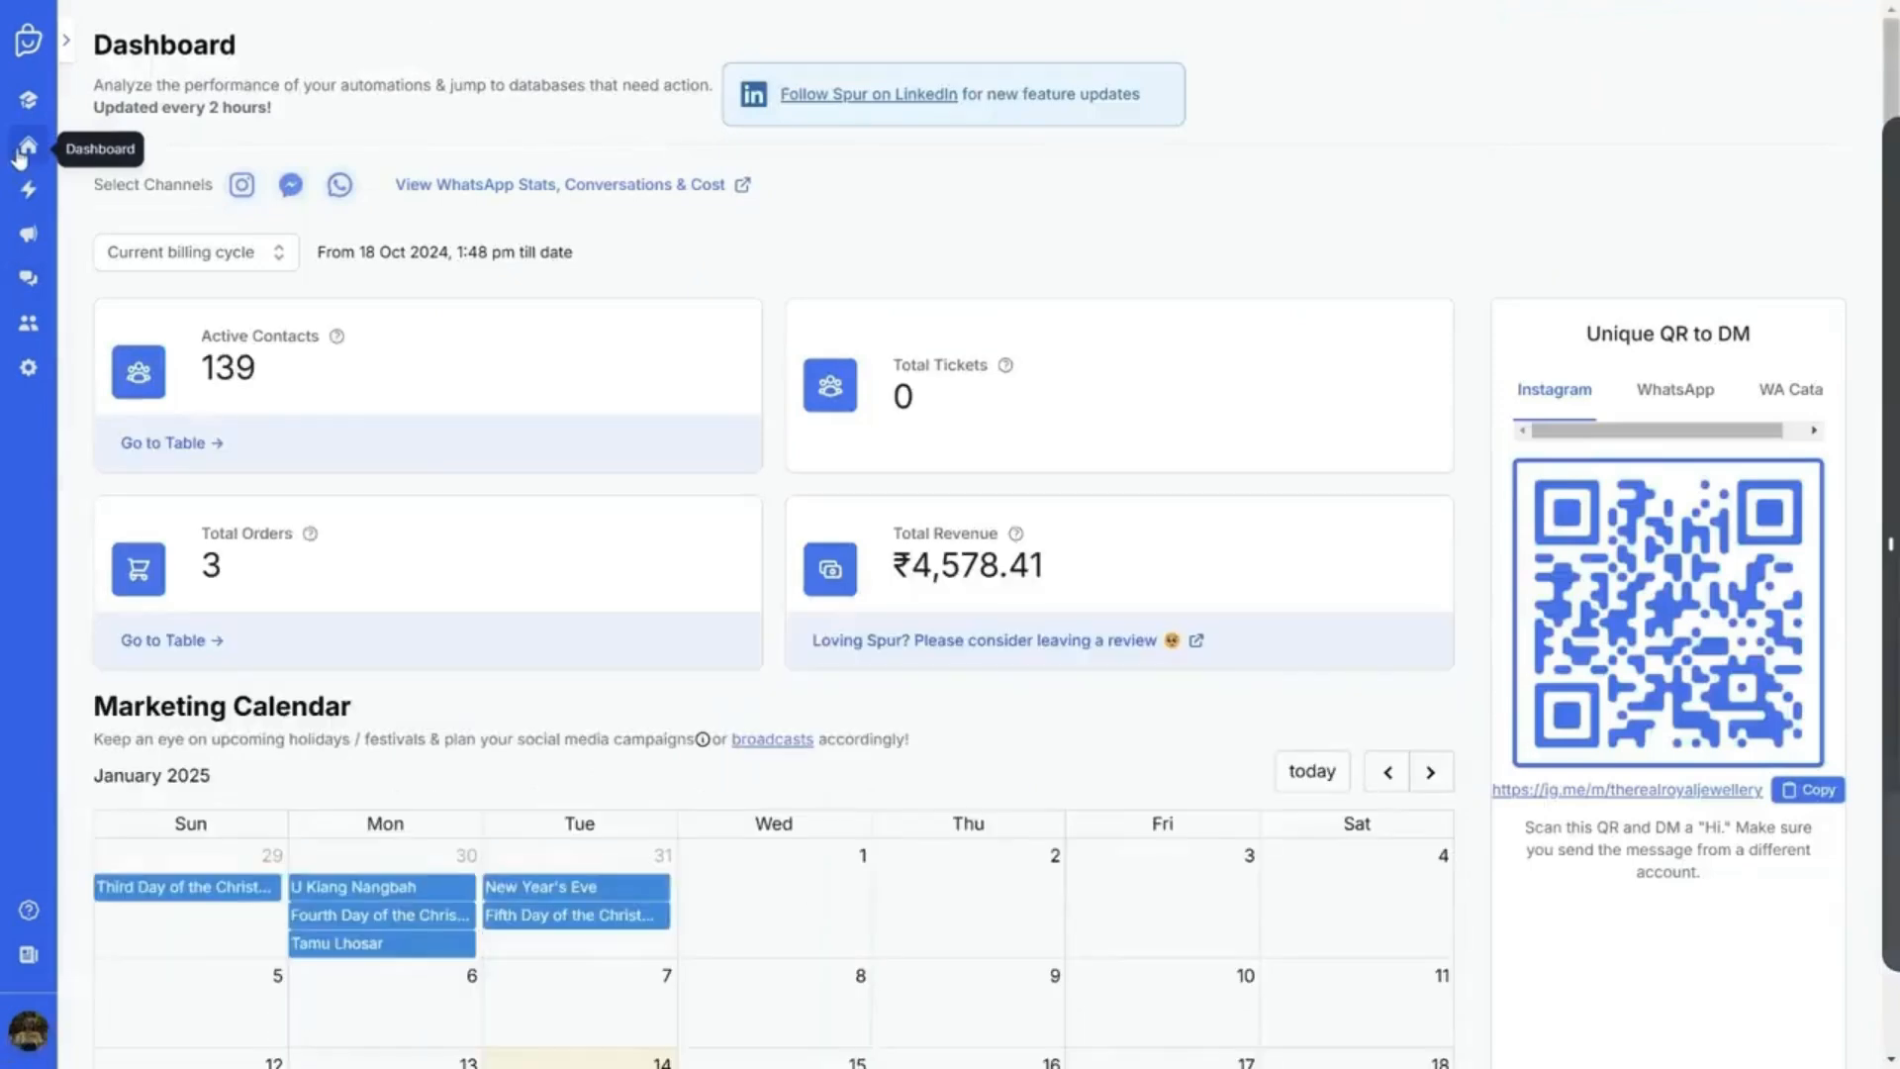
pyautogui.click(39, 287)
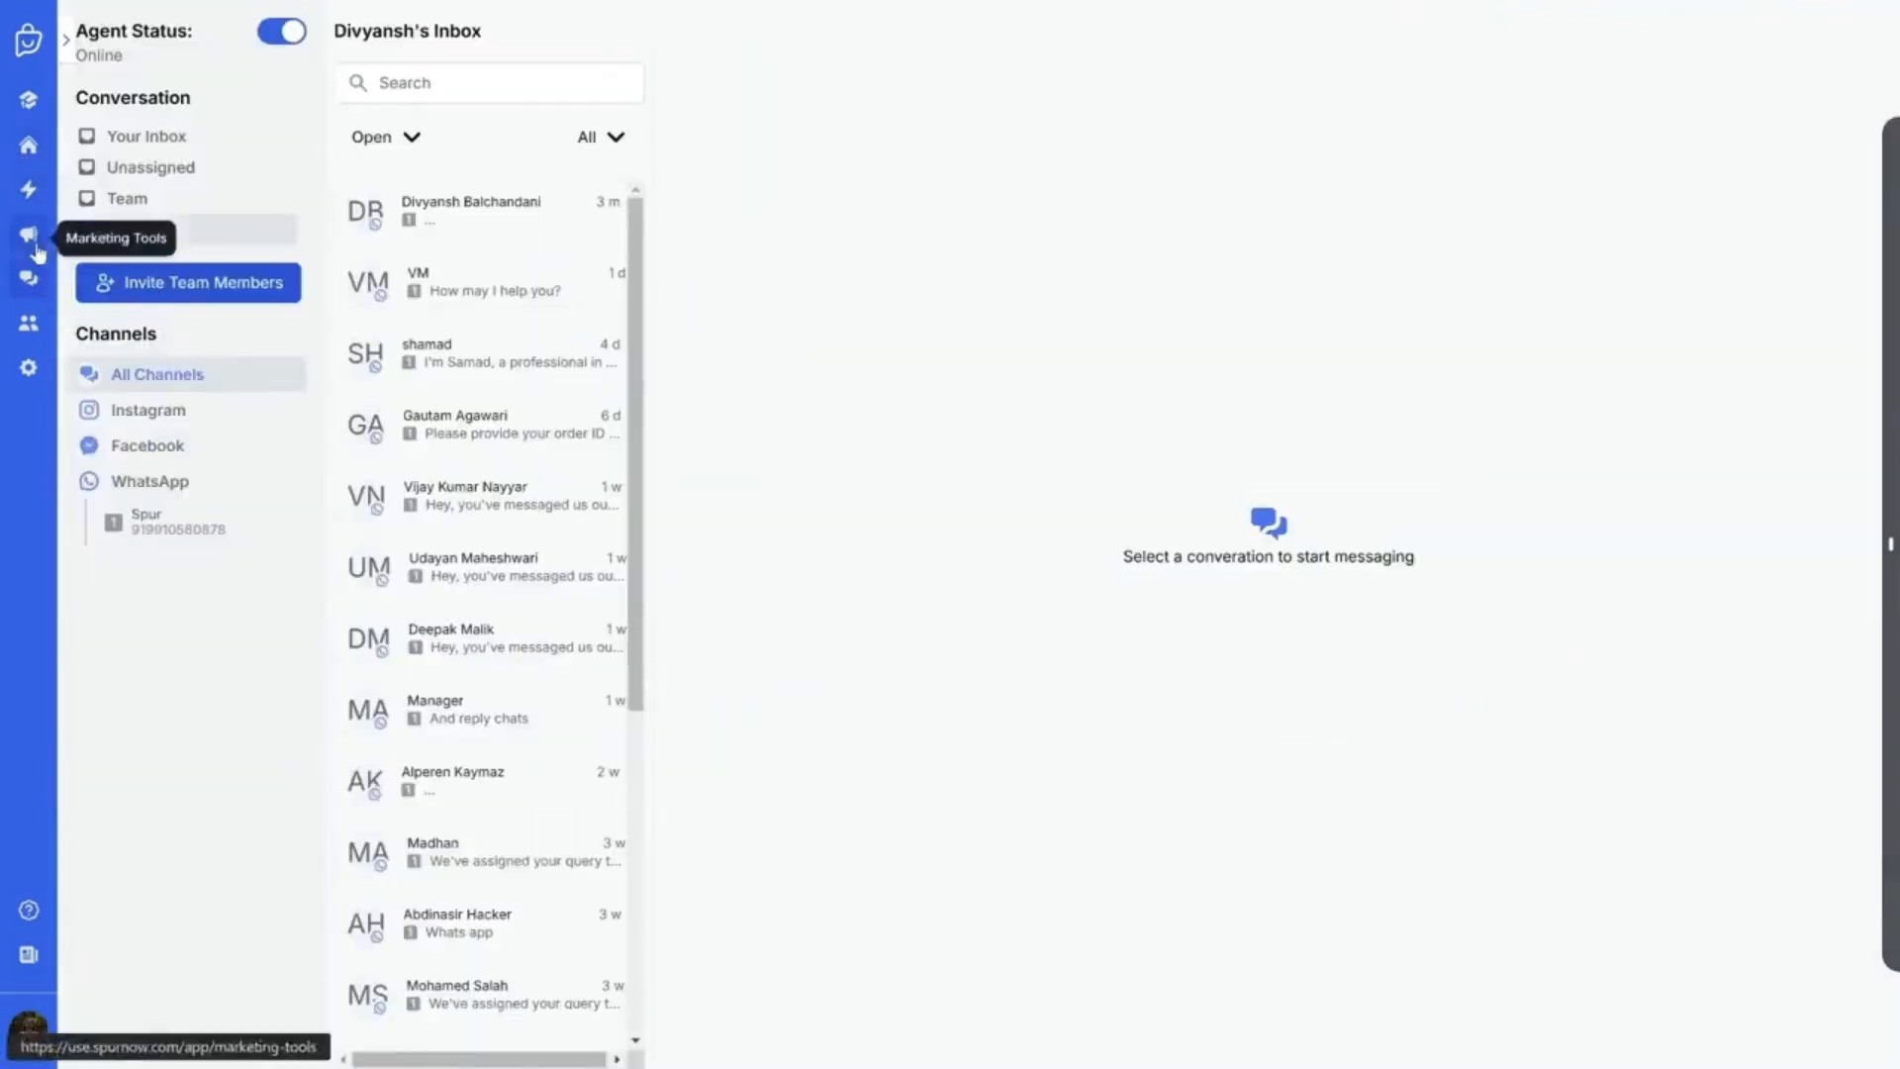
pyautogui.click(37, 243)
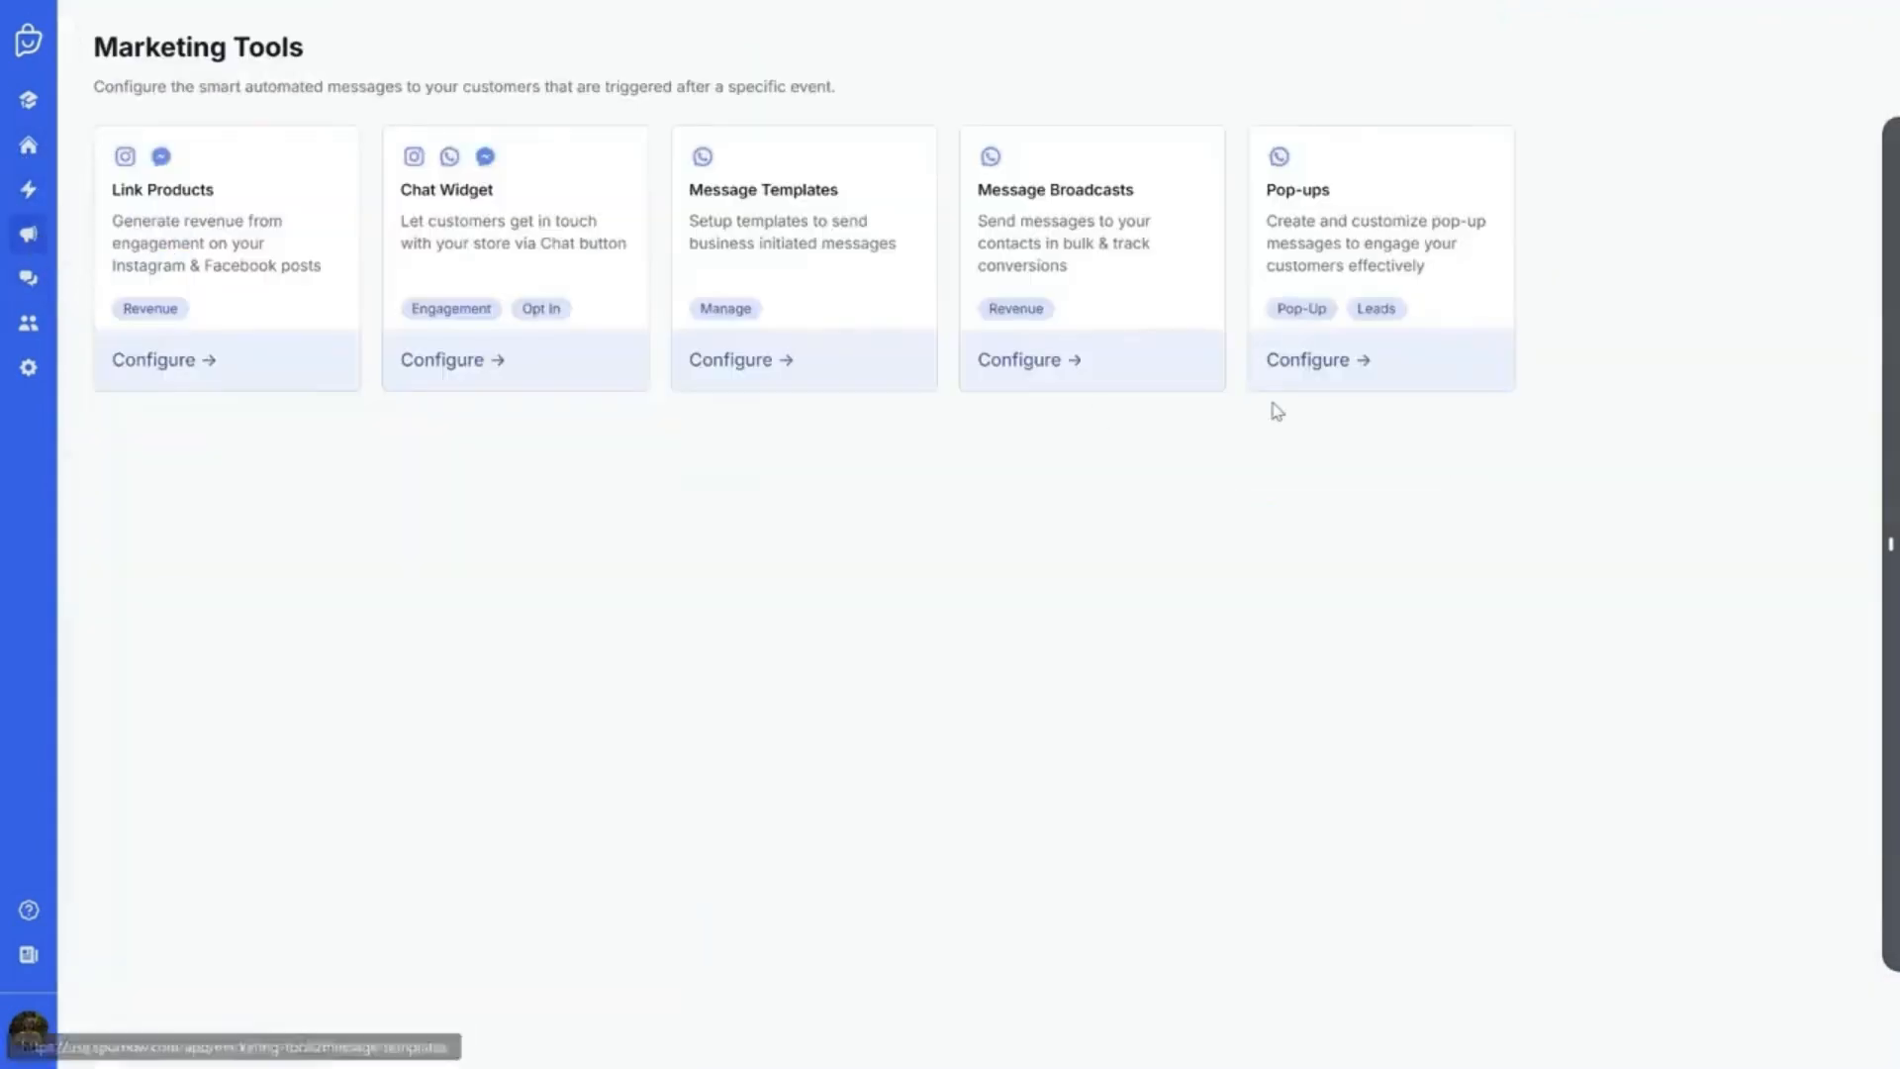
# Open the sample contacts CSV from the Database's bulk contact import
pyautogui.click(27, 322)
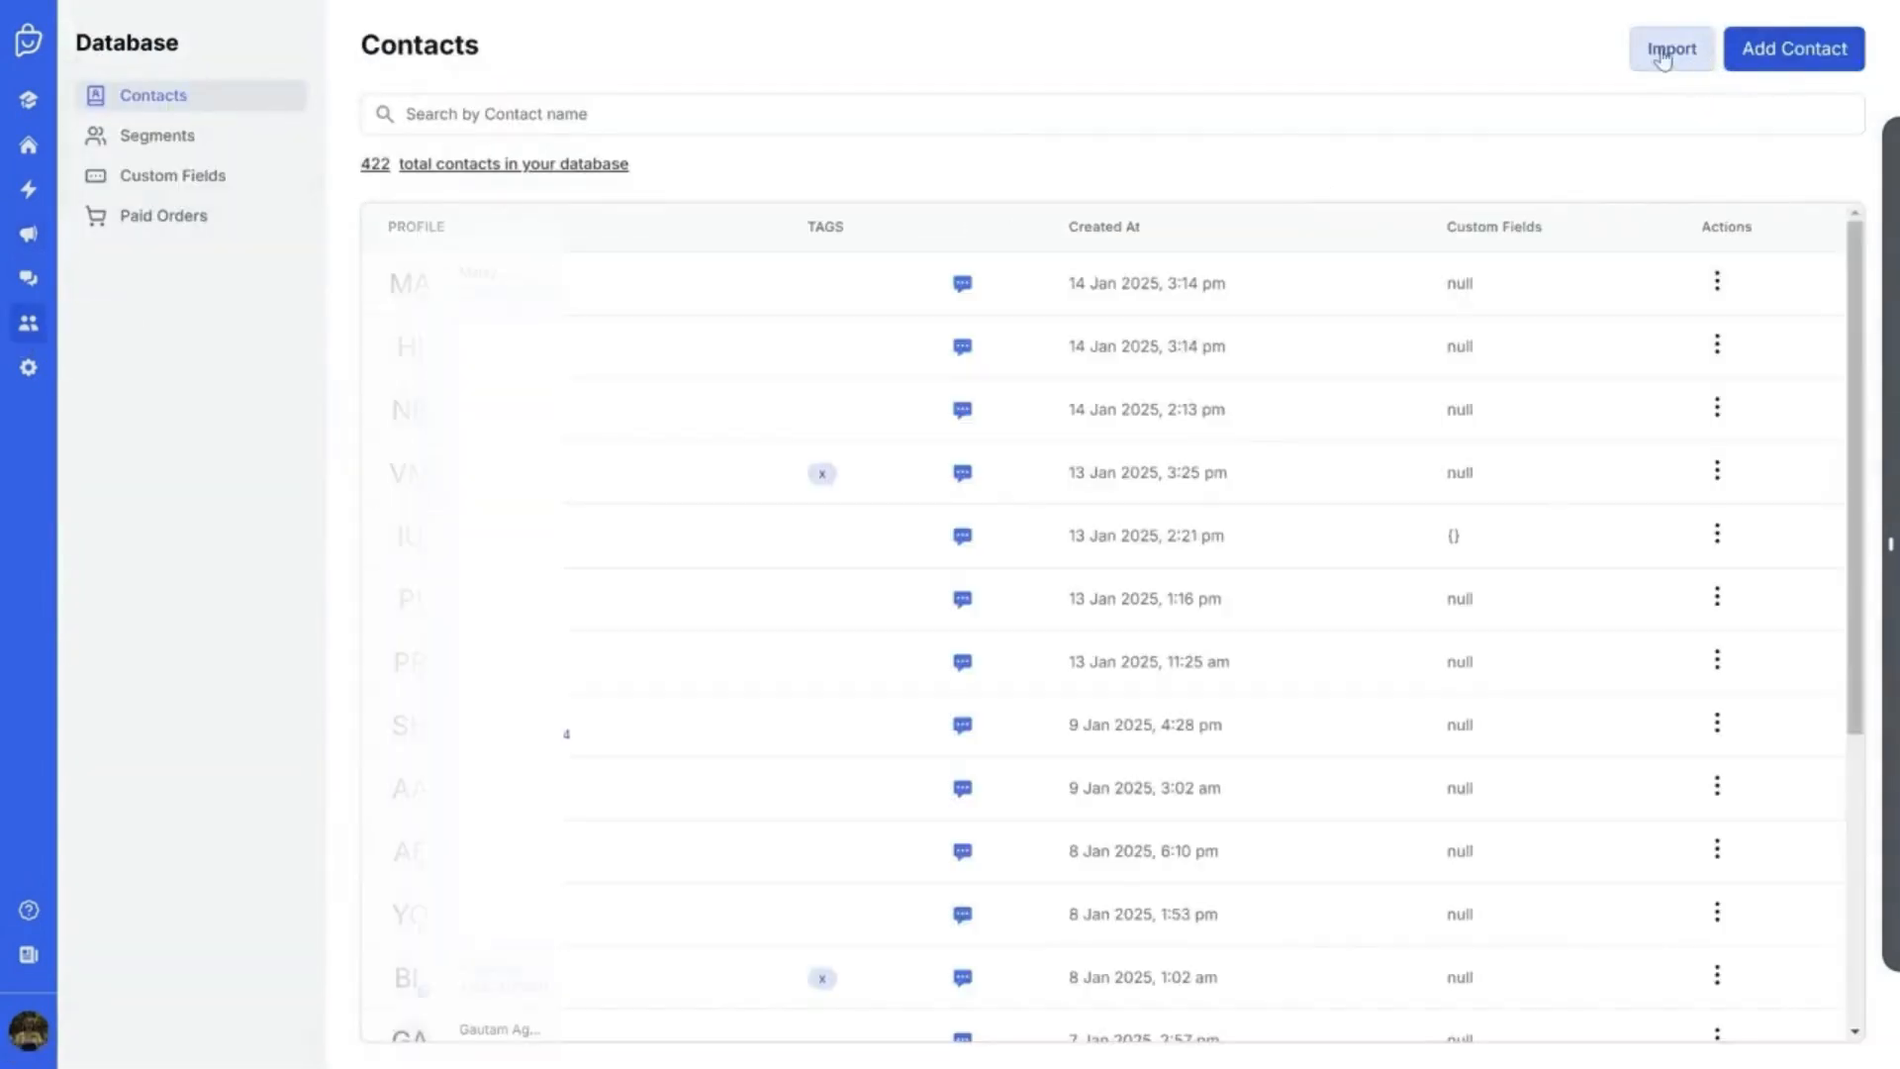
pyautogui.click(1668, 54)
pyautogui.click(801, 572)
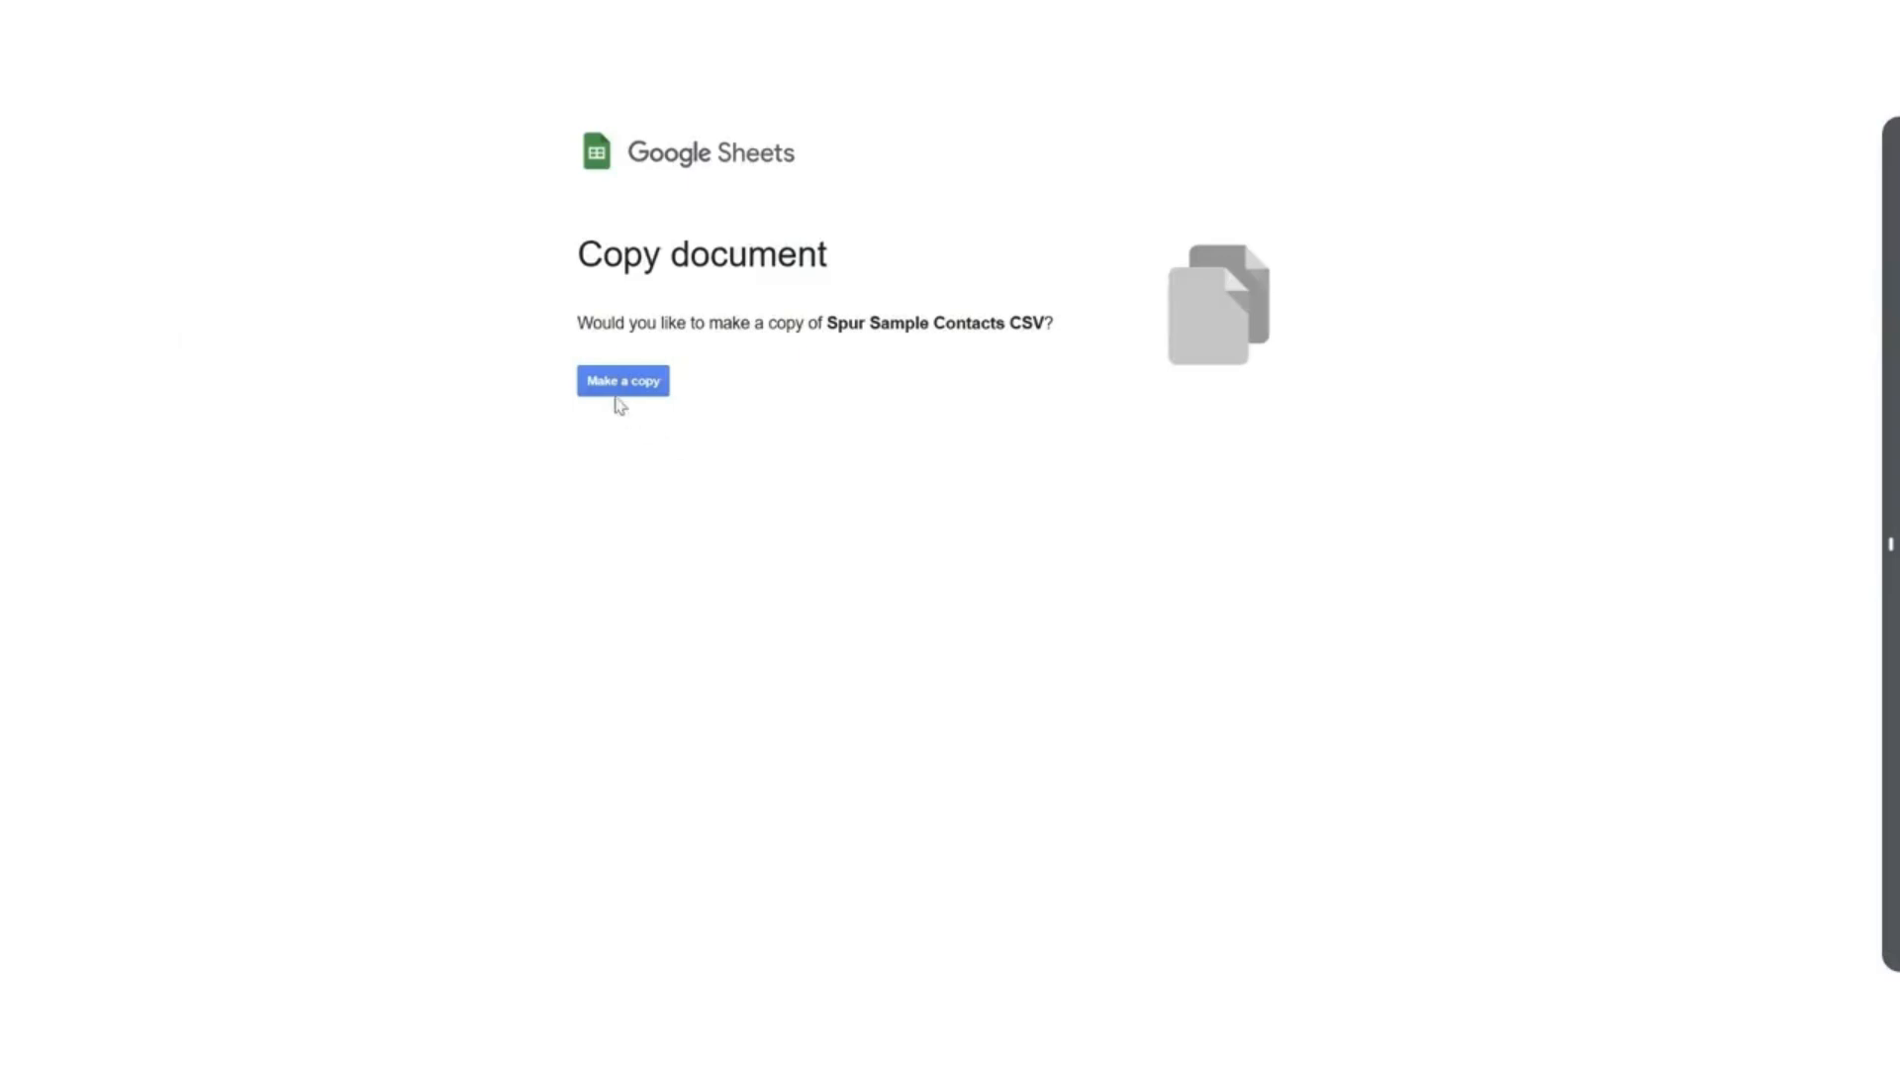
# Make a copy of the sample contacts sheet and clear the numbers in B2:B3
pyautogui.click(618, 386)
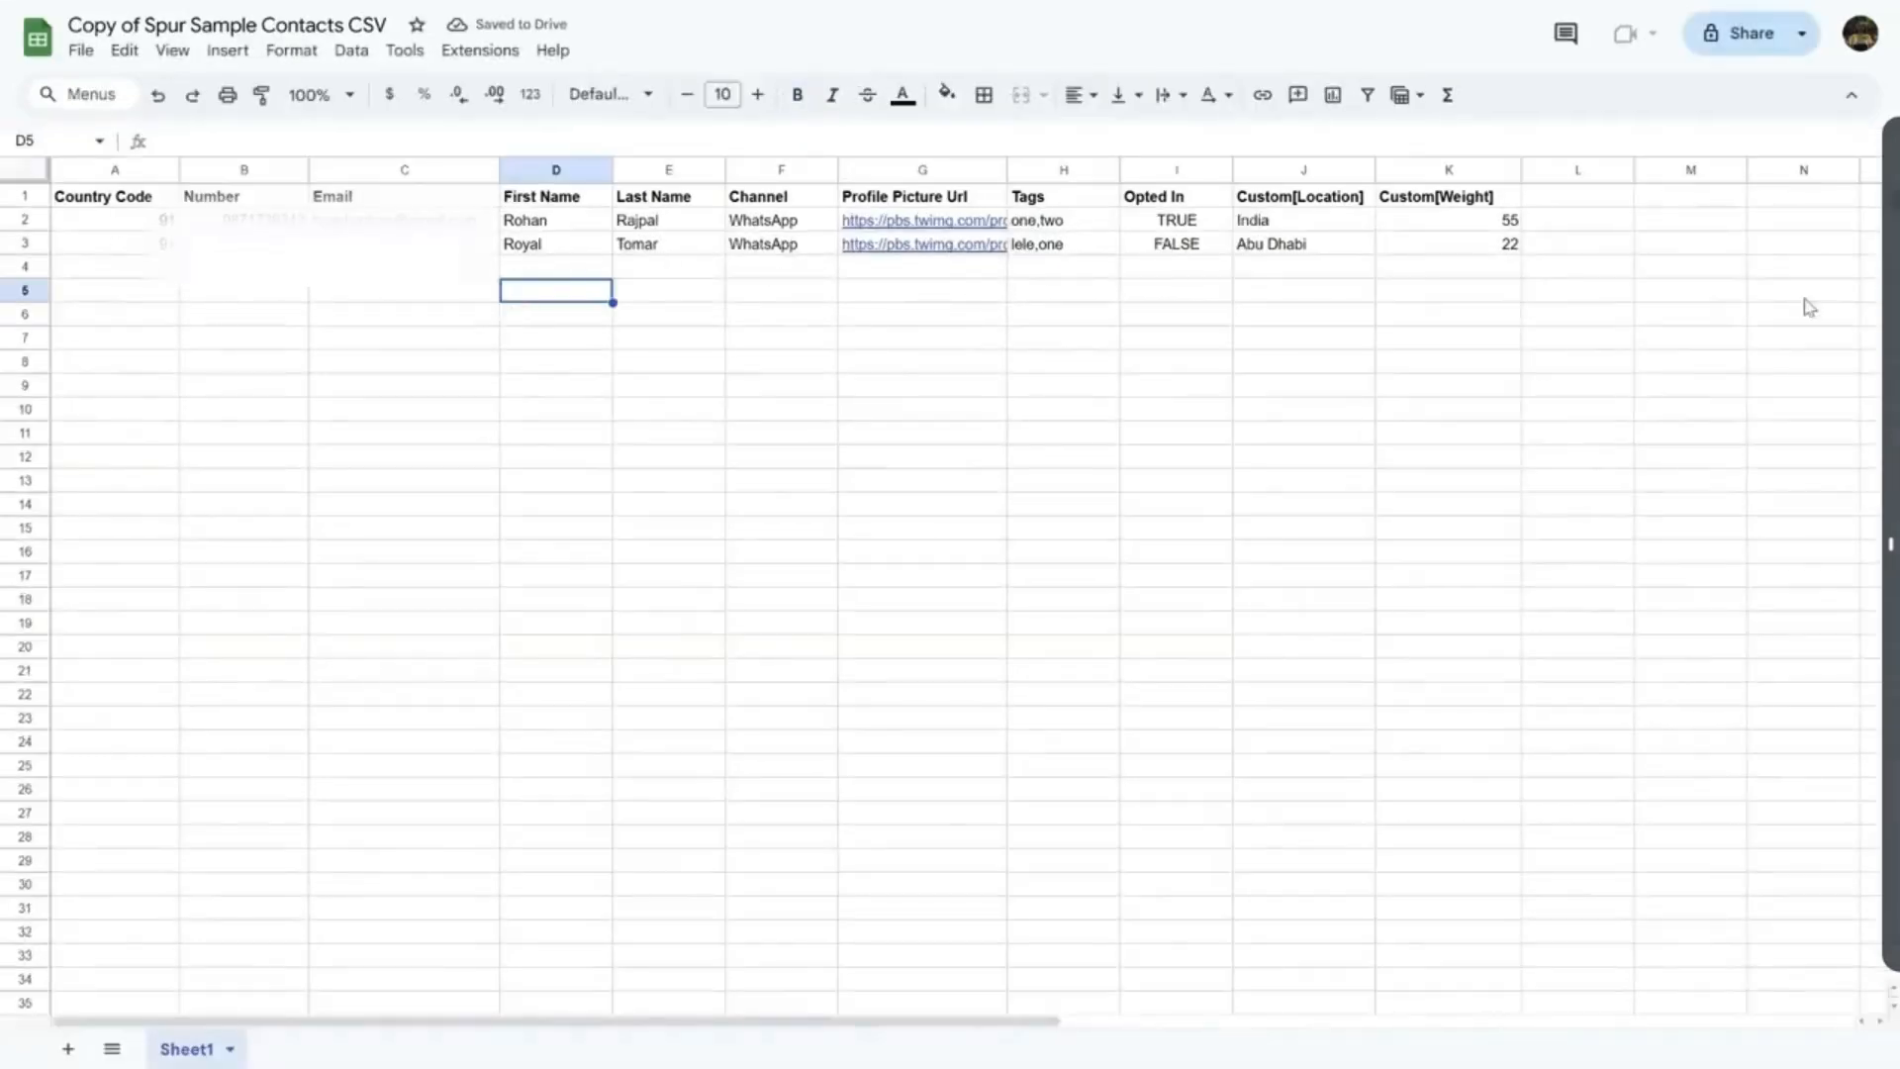
pyautogui.moveTo(124, 219); pyautogui.dragTo(1202, 253)
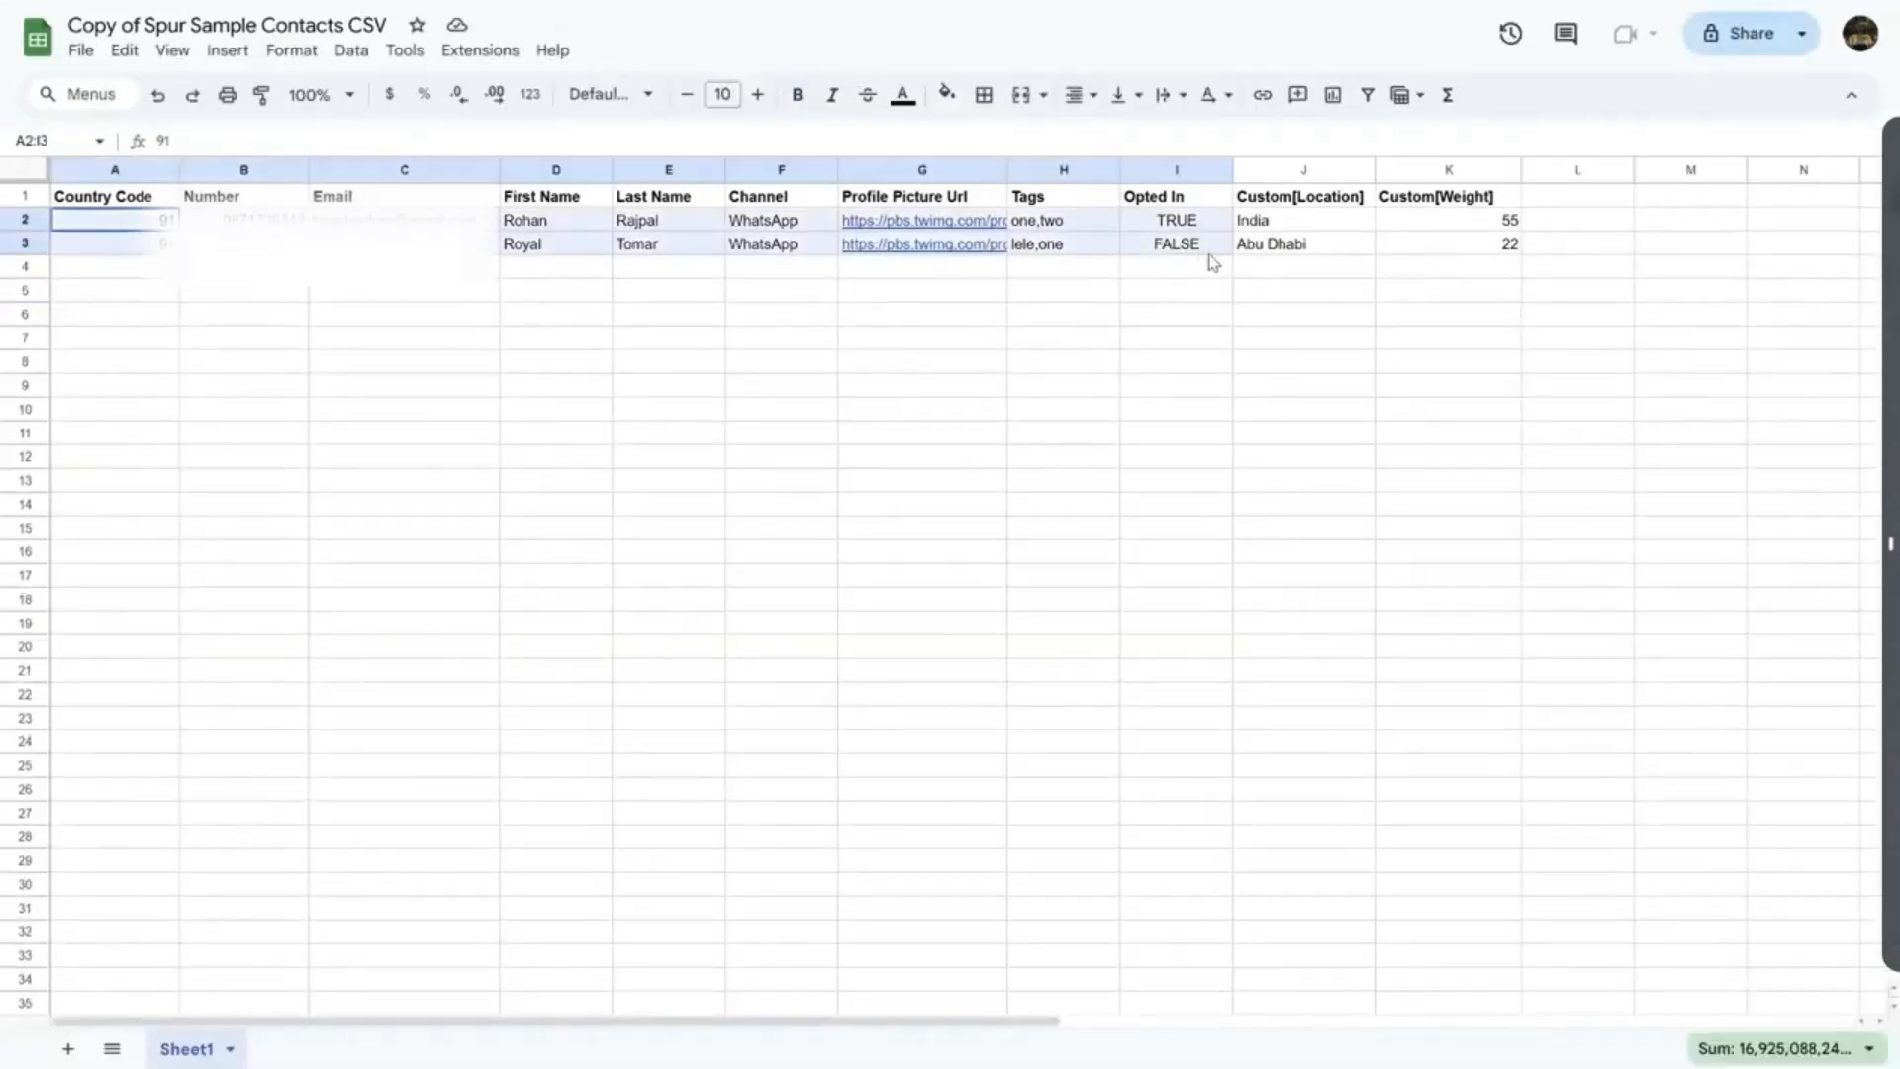
pyautogui.click(782, 290)
pyautogui.moveTo(253, 220); pyautogui.dragTo(252, 244)
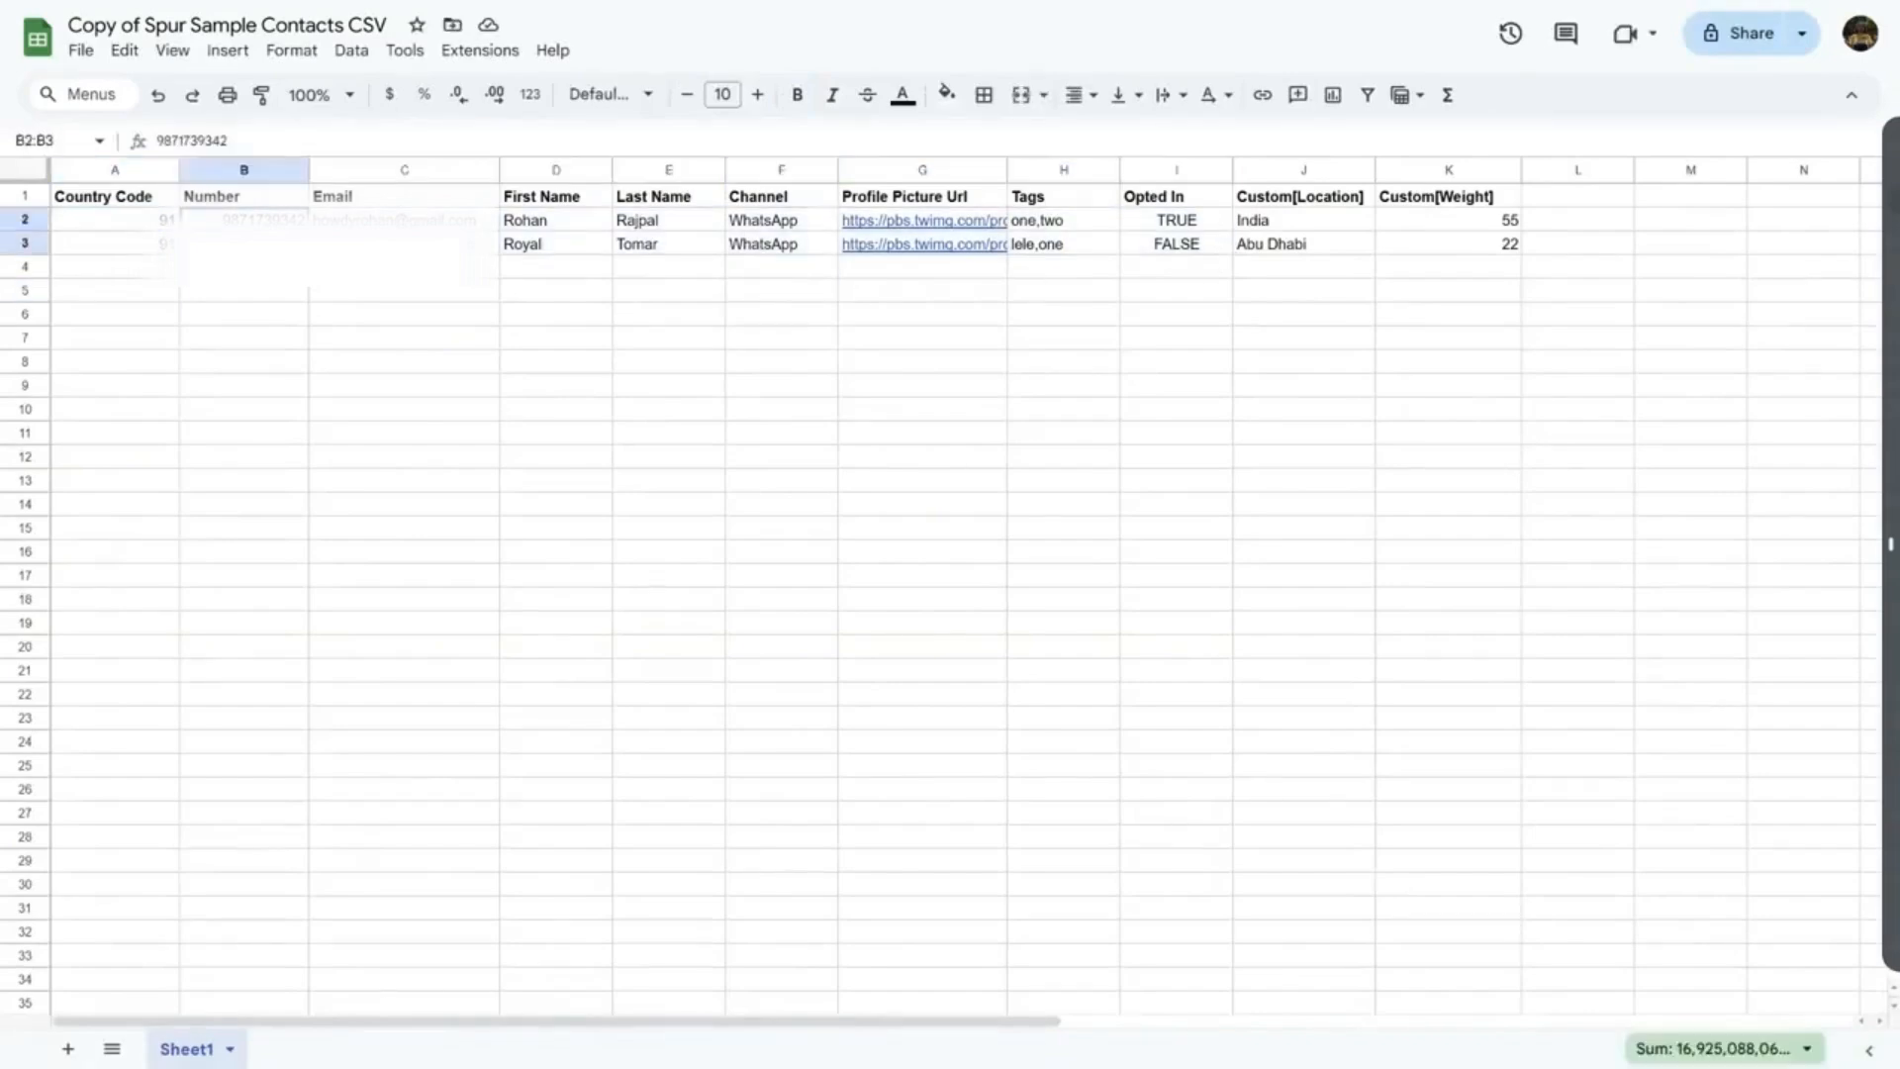
pyautogui.press('Delete')
# Clear C2:I3 and select the Custom[Location] header in J1
pyautogui.moveTo(396, 220); pyautogui.dragTo(1217, 253)
pyautogui.press('Delete')
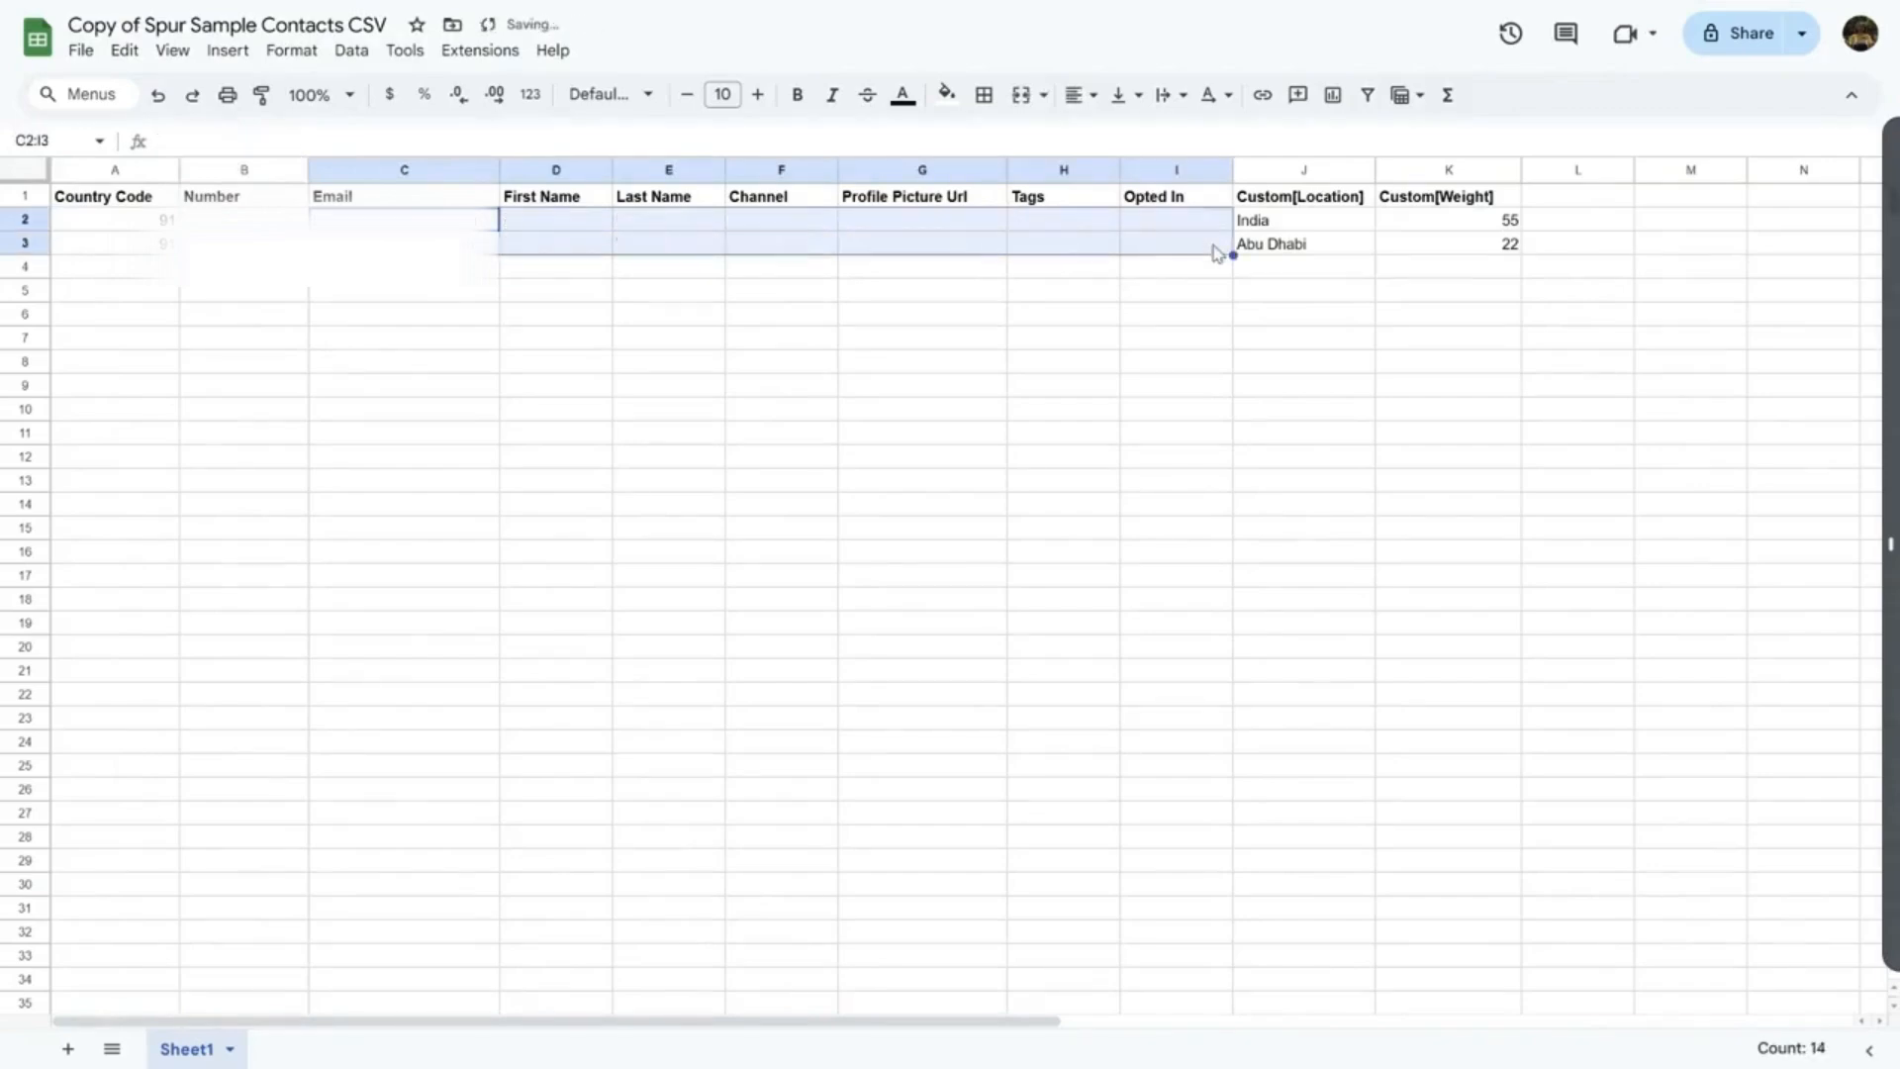
pyautogui.click(1331, 240)
pyautogui.click(1341, 199)
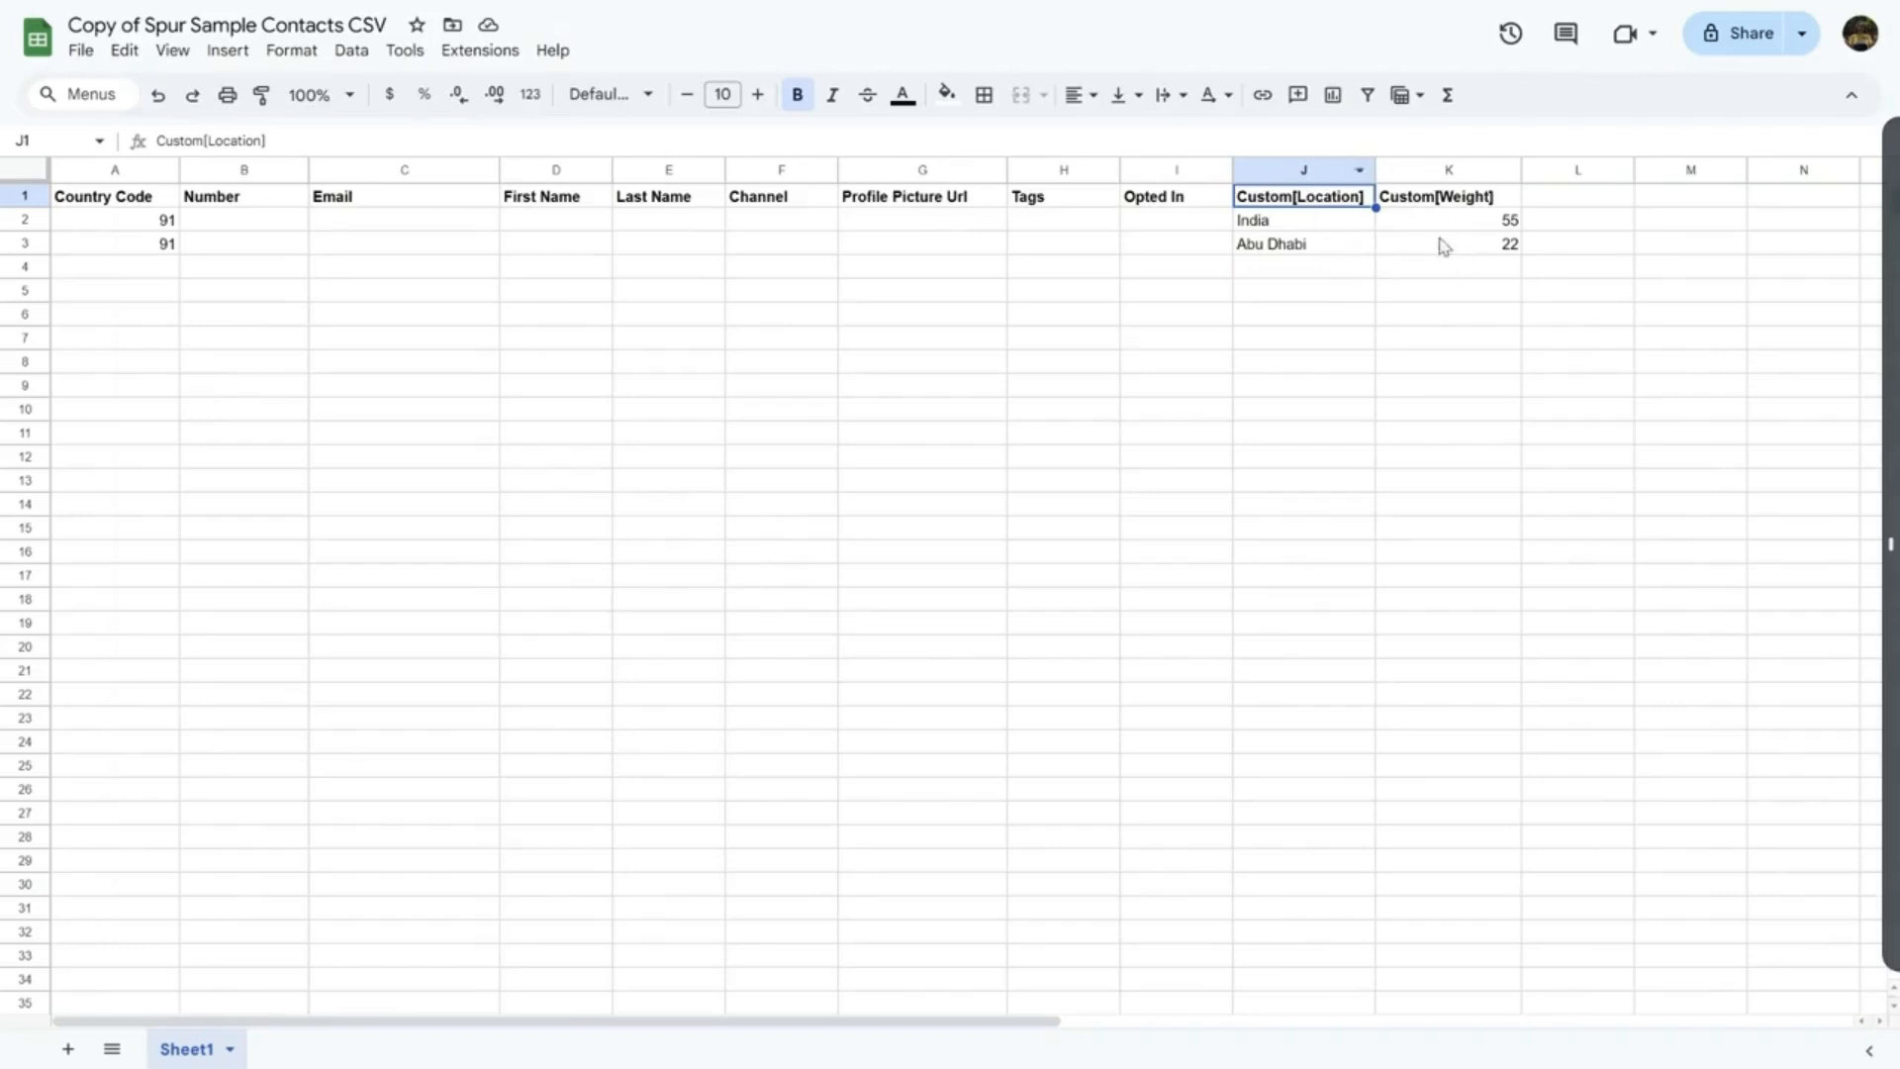
# Rename the Custom[Location] header to Custom[Address]
pyautogui.doubleClick(1342, 195)
pyautogui.moveTo(1353, 195); pyautogui.dragTo(1296, 201)
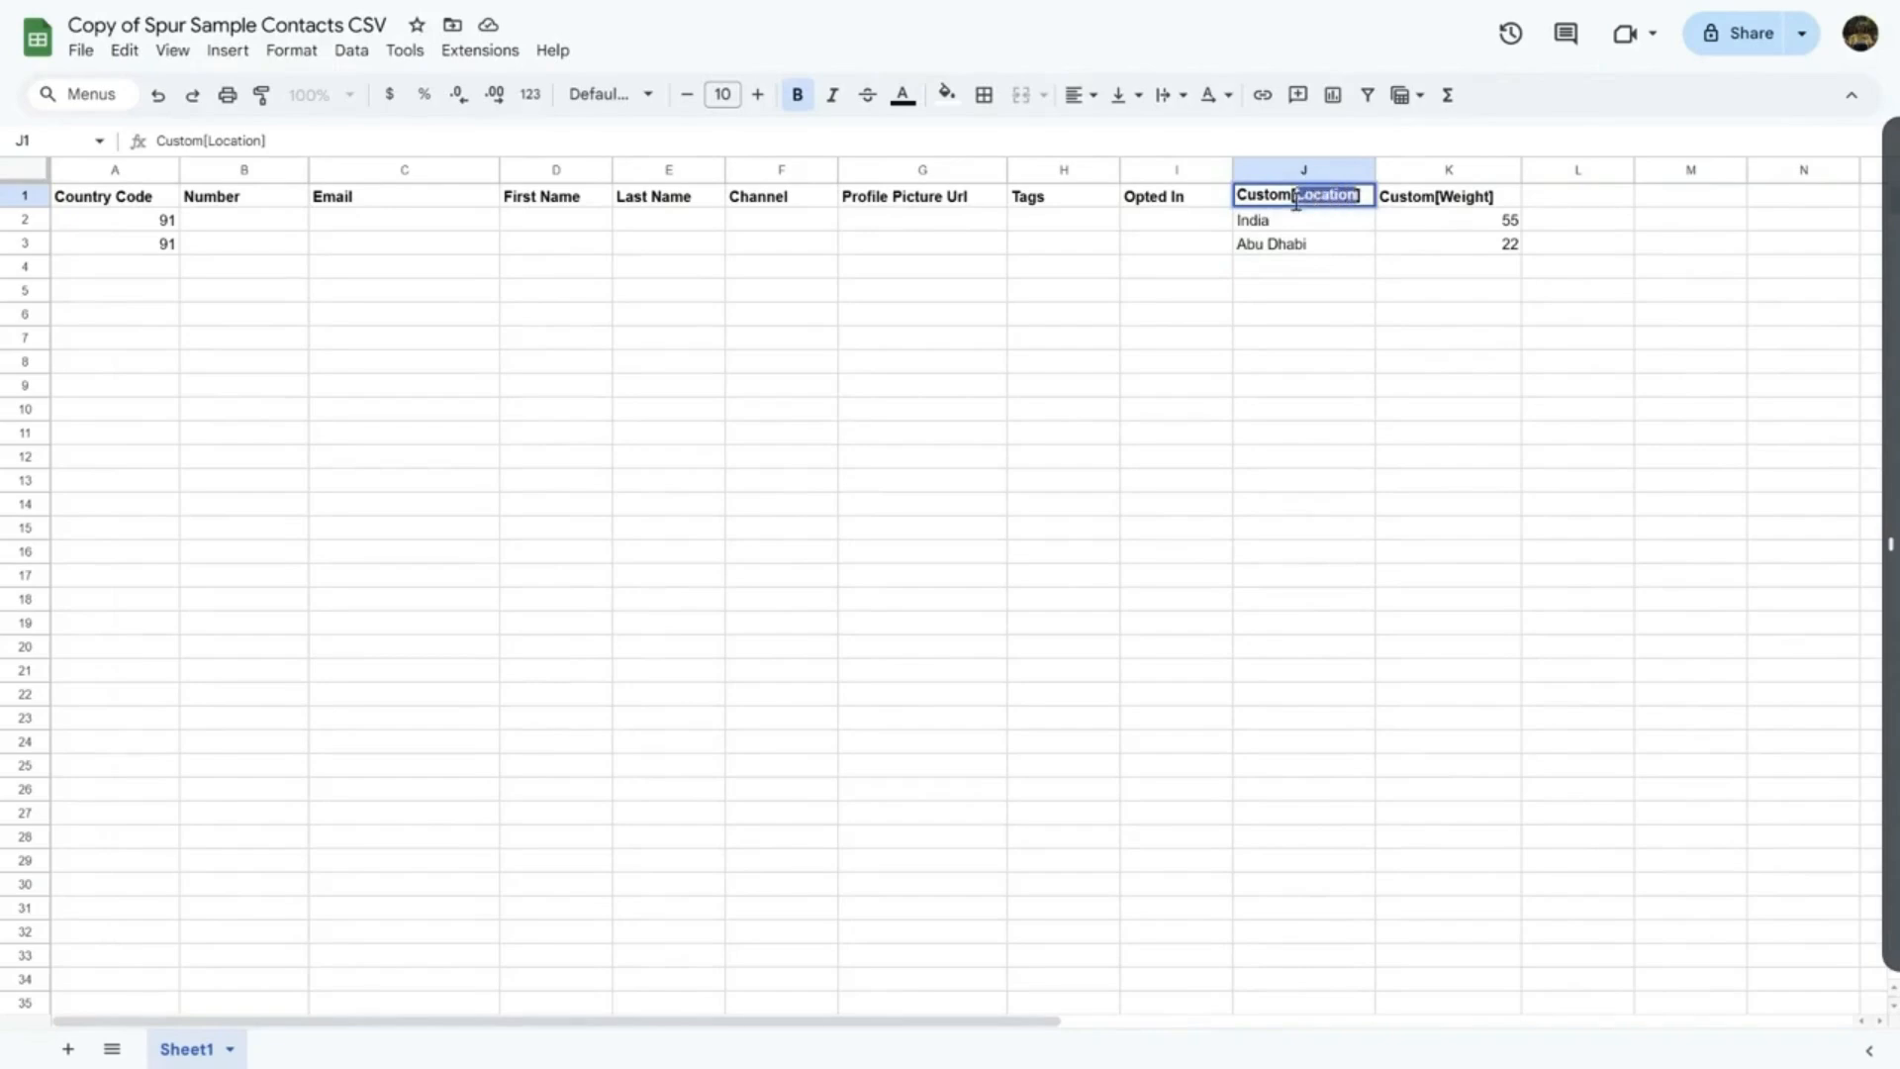
pyautogui.write('Address]')
pyautogui.press('Return')
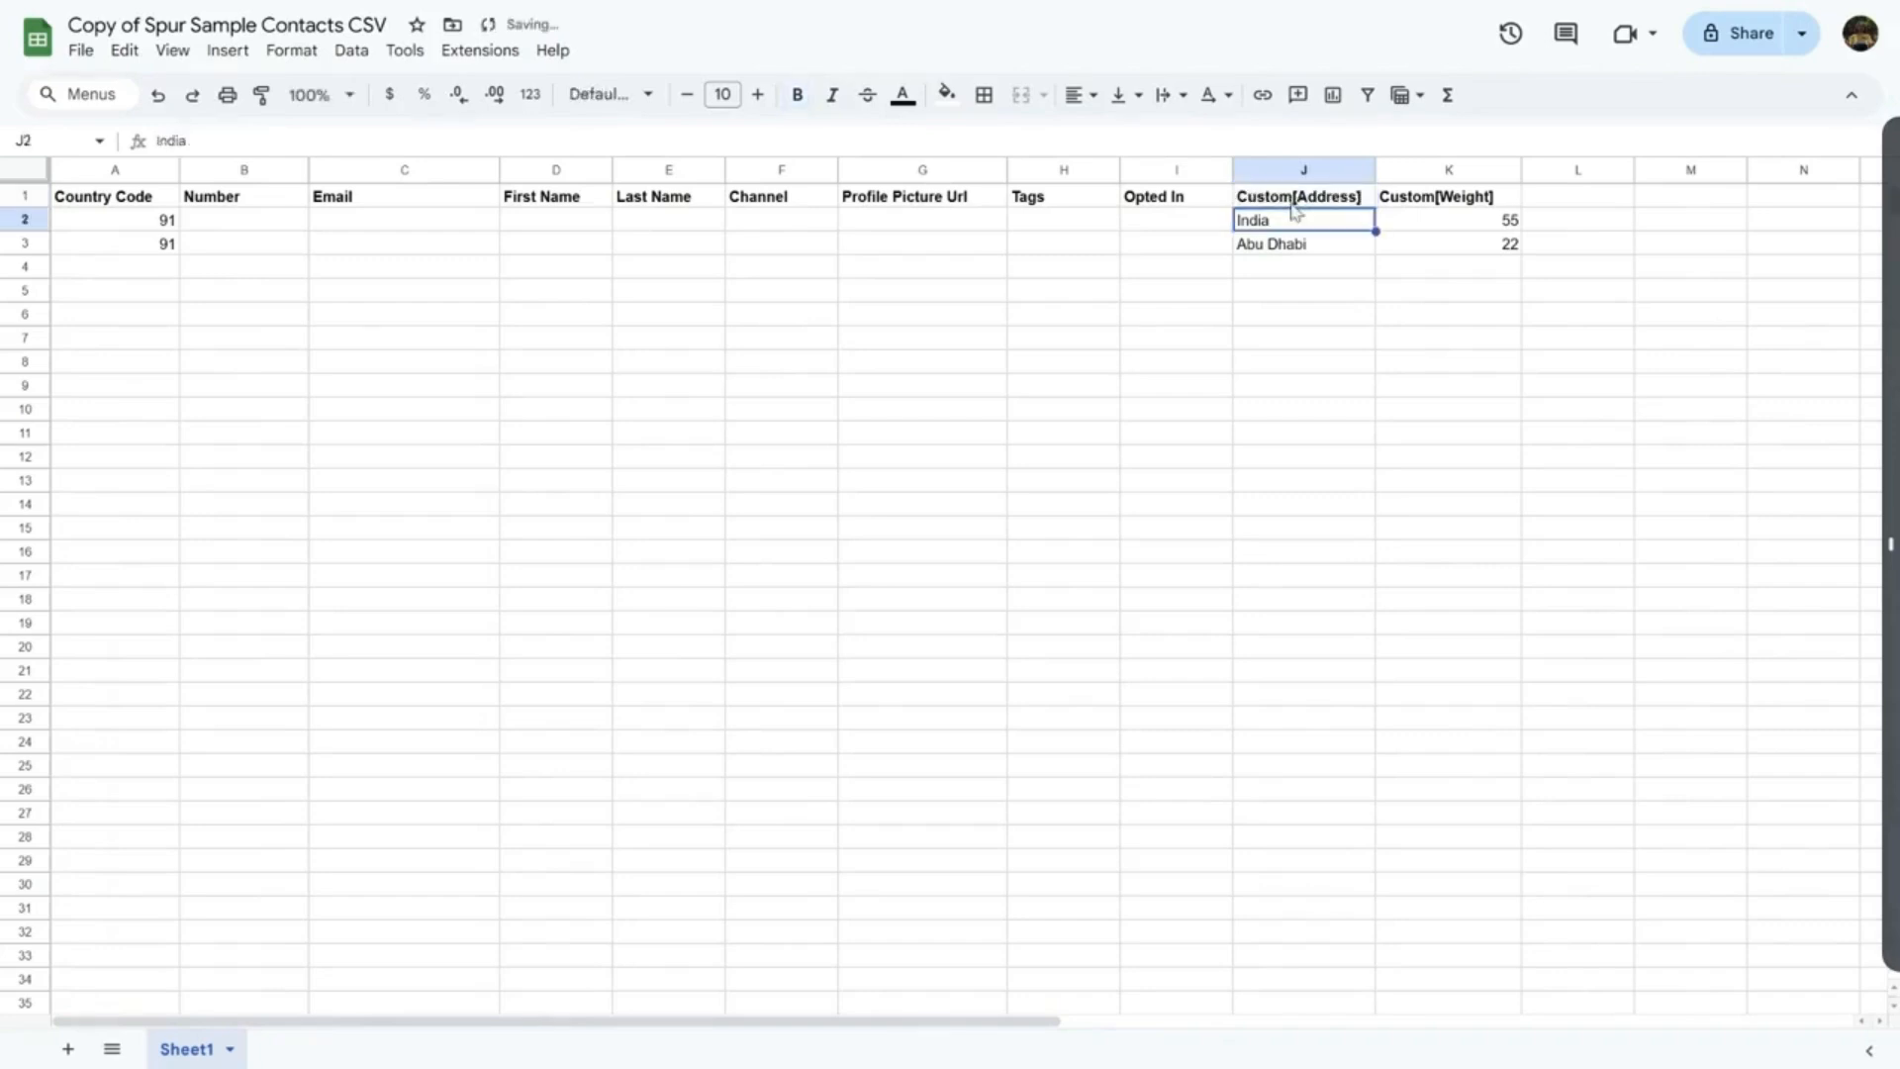
# Clear the Custom[Weight] column, the India and Abu Dhabi values, and row 3's country code
pyautogui.click(1460, 175)
pyautogui.press('Delete')
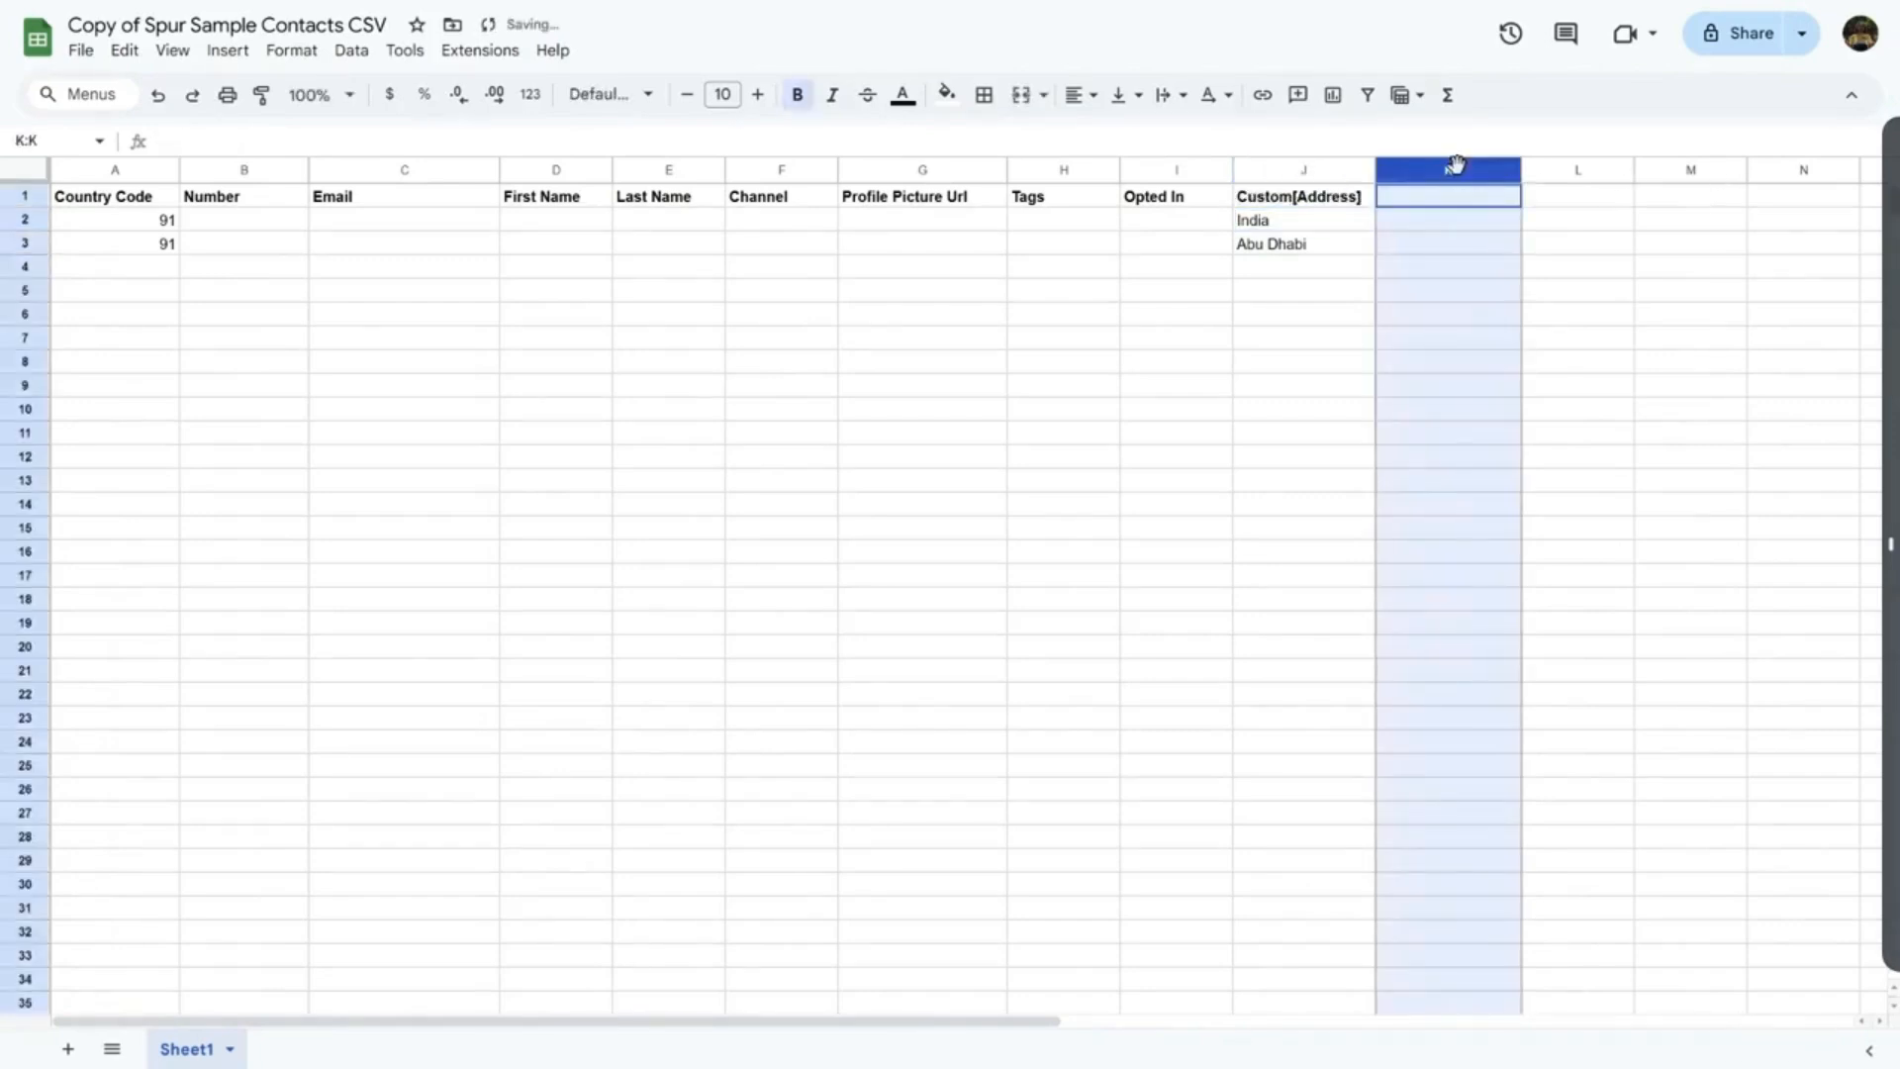
pyautogui.click(1333, 220)
pyautogui.press('Delete')
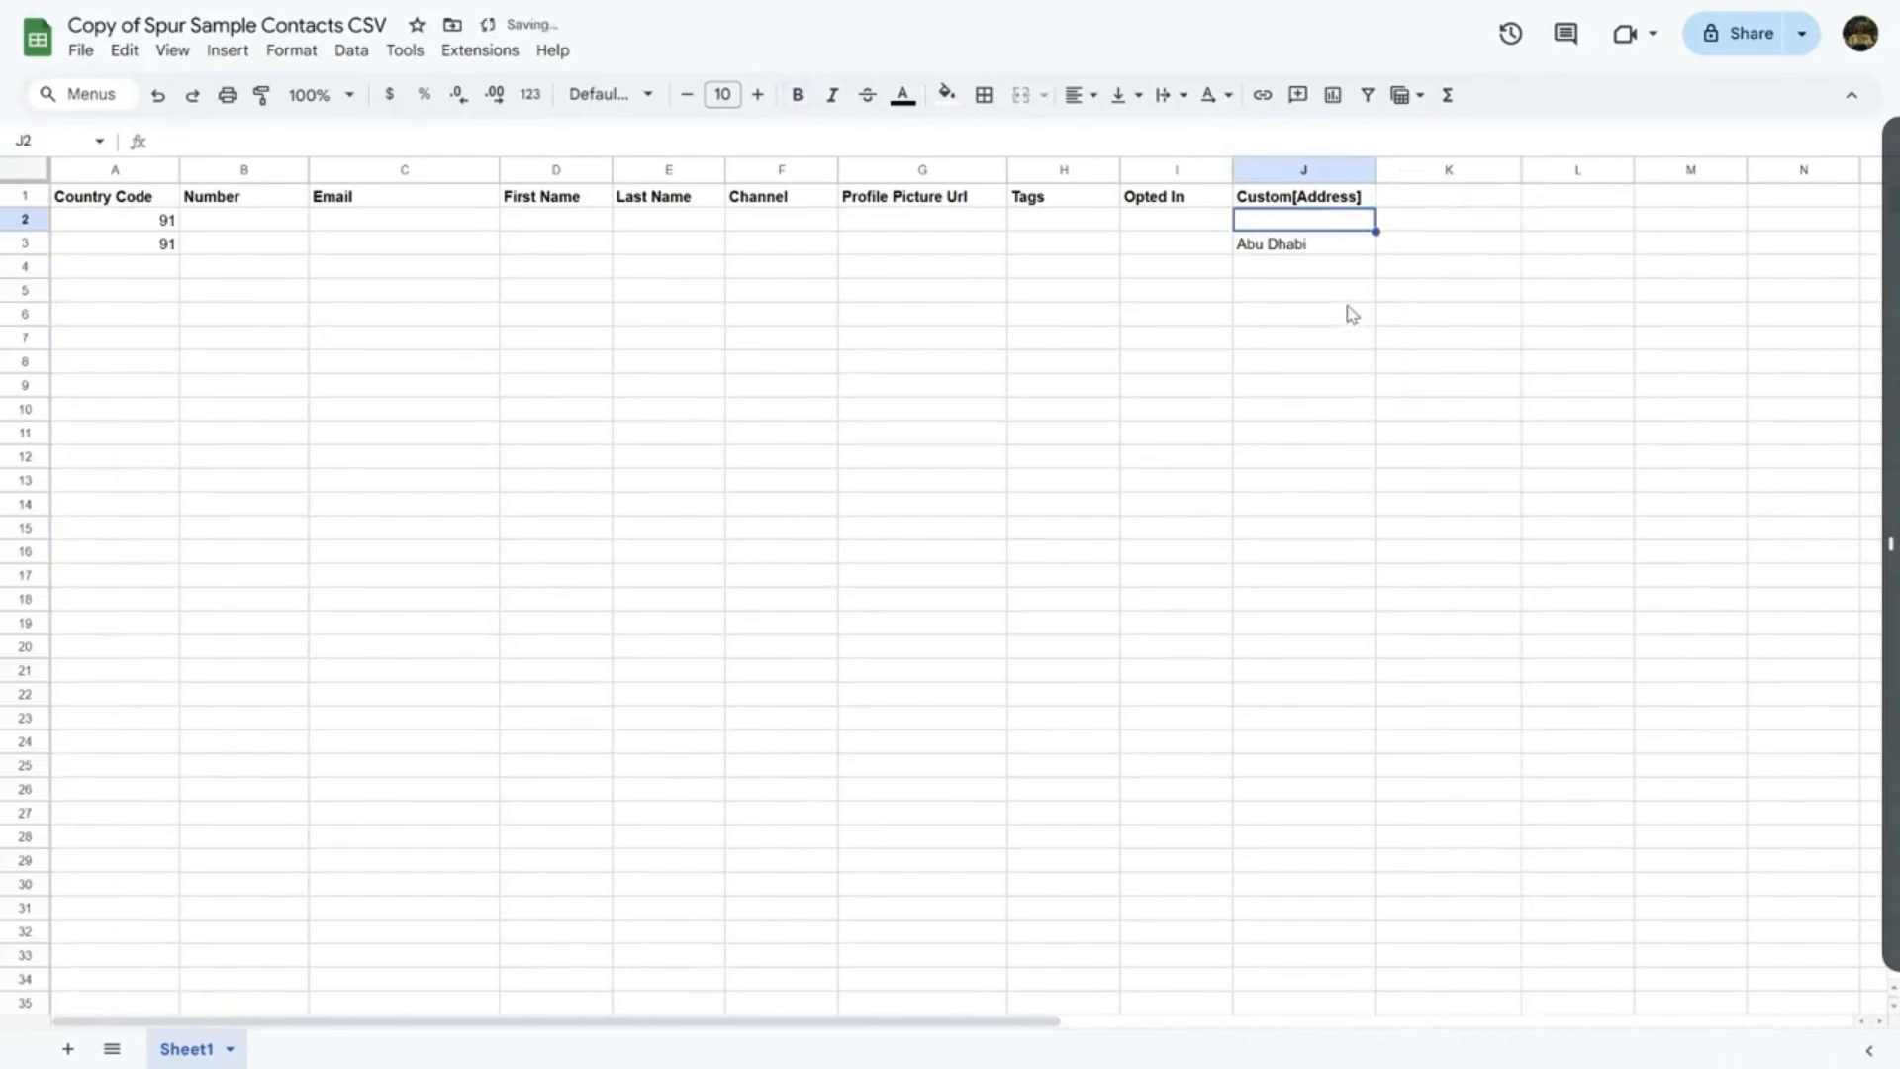
pyautogui.press('Down')
pyautogui.press('Delete')
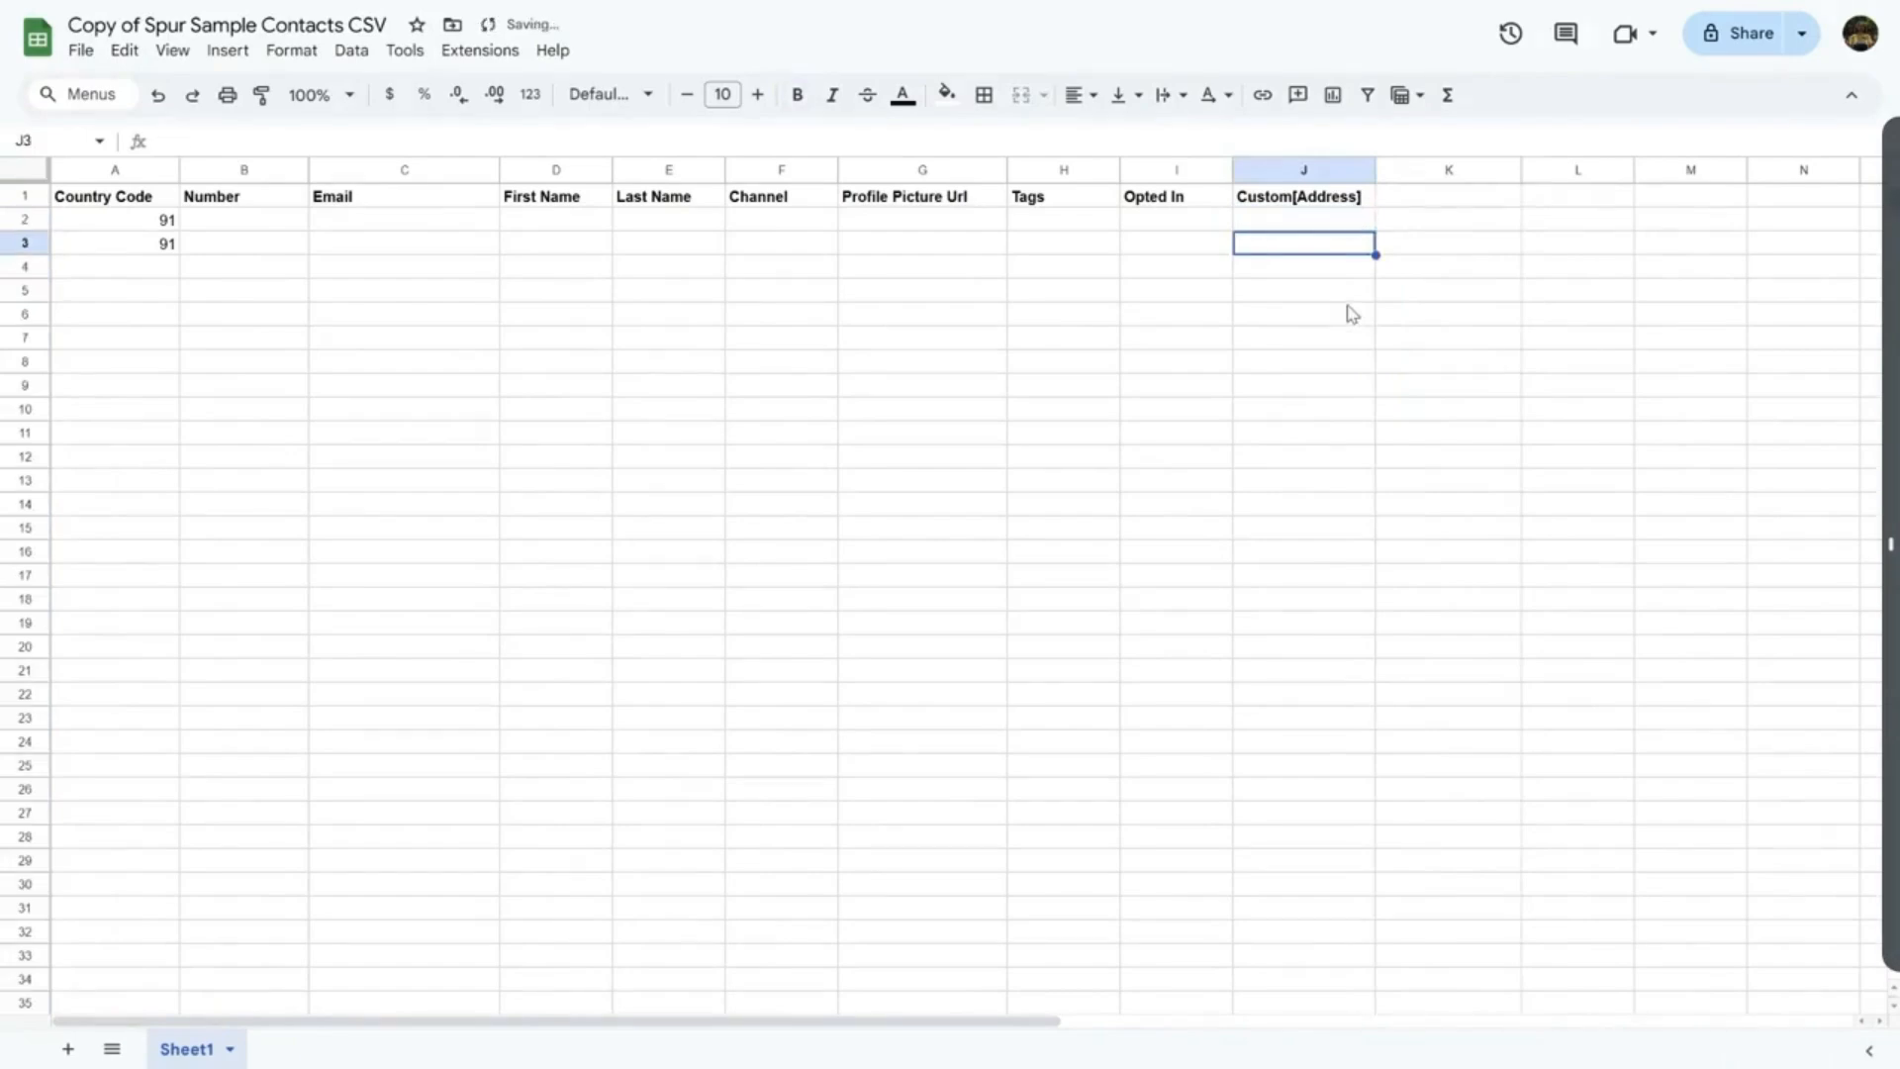
pyautogui.click(166, 245)
pyautogui.press('Delete')
# Fill row 2 with a sample phone number, an e-mail address and a first name
pyautogui.click(214, 212)
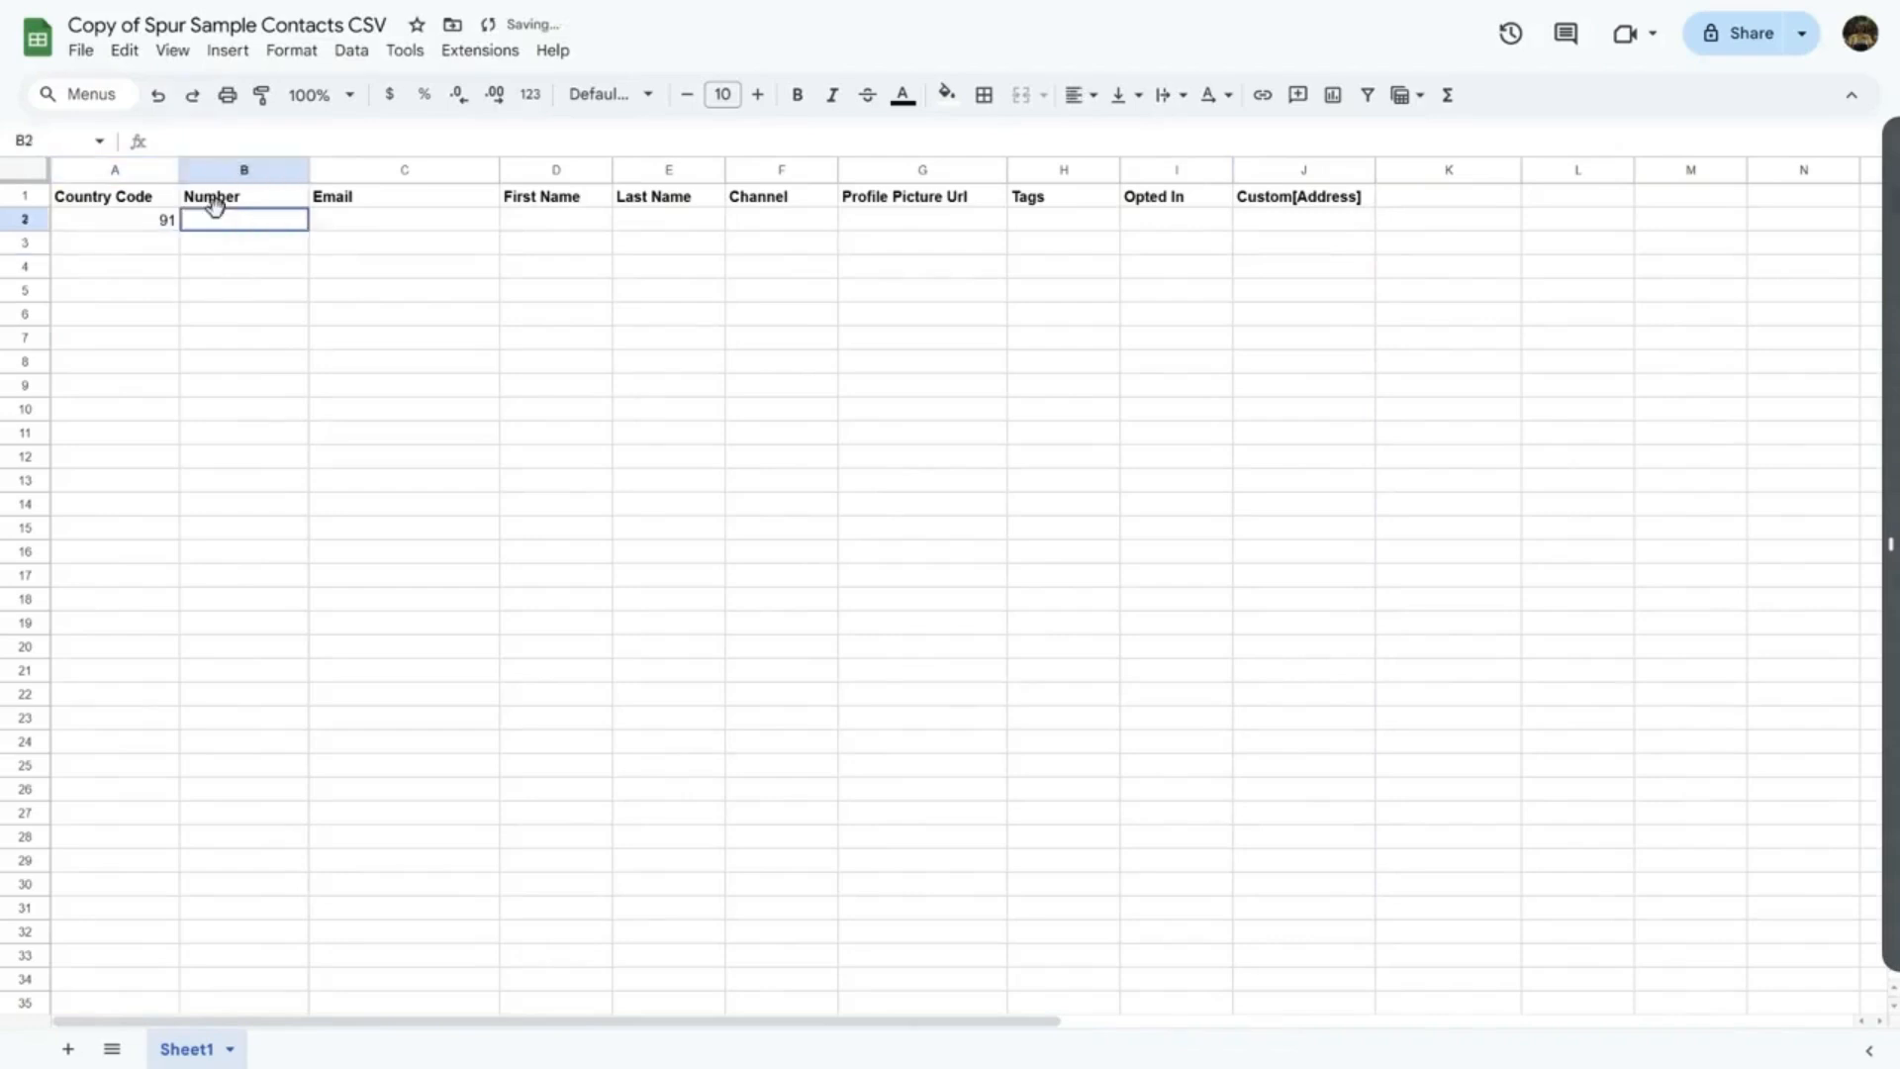
pyautogui.write('9999999')
pyautogui.press('Tab')
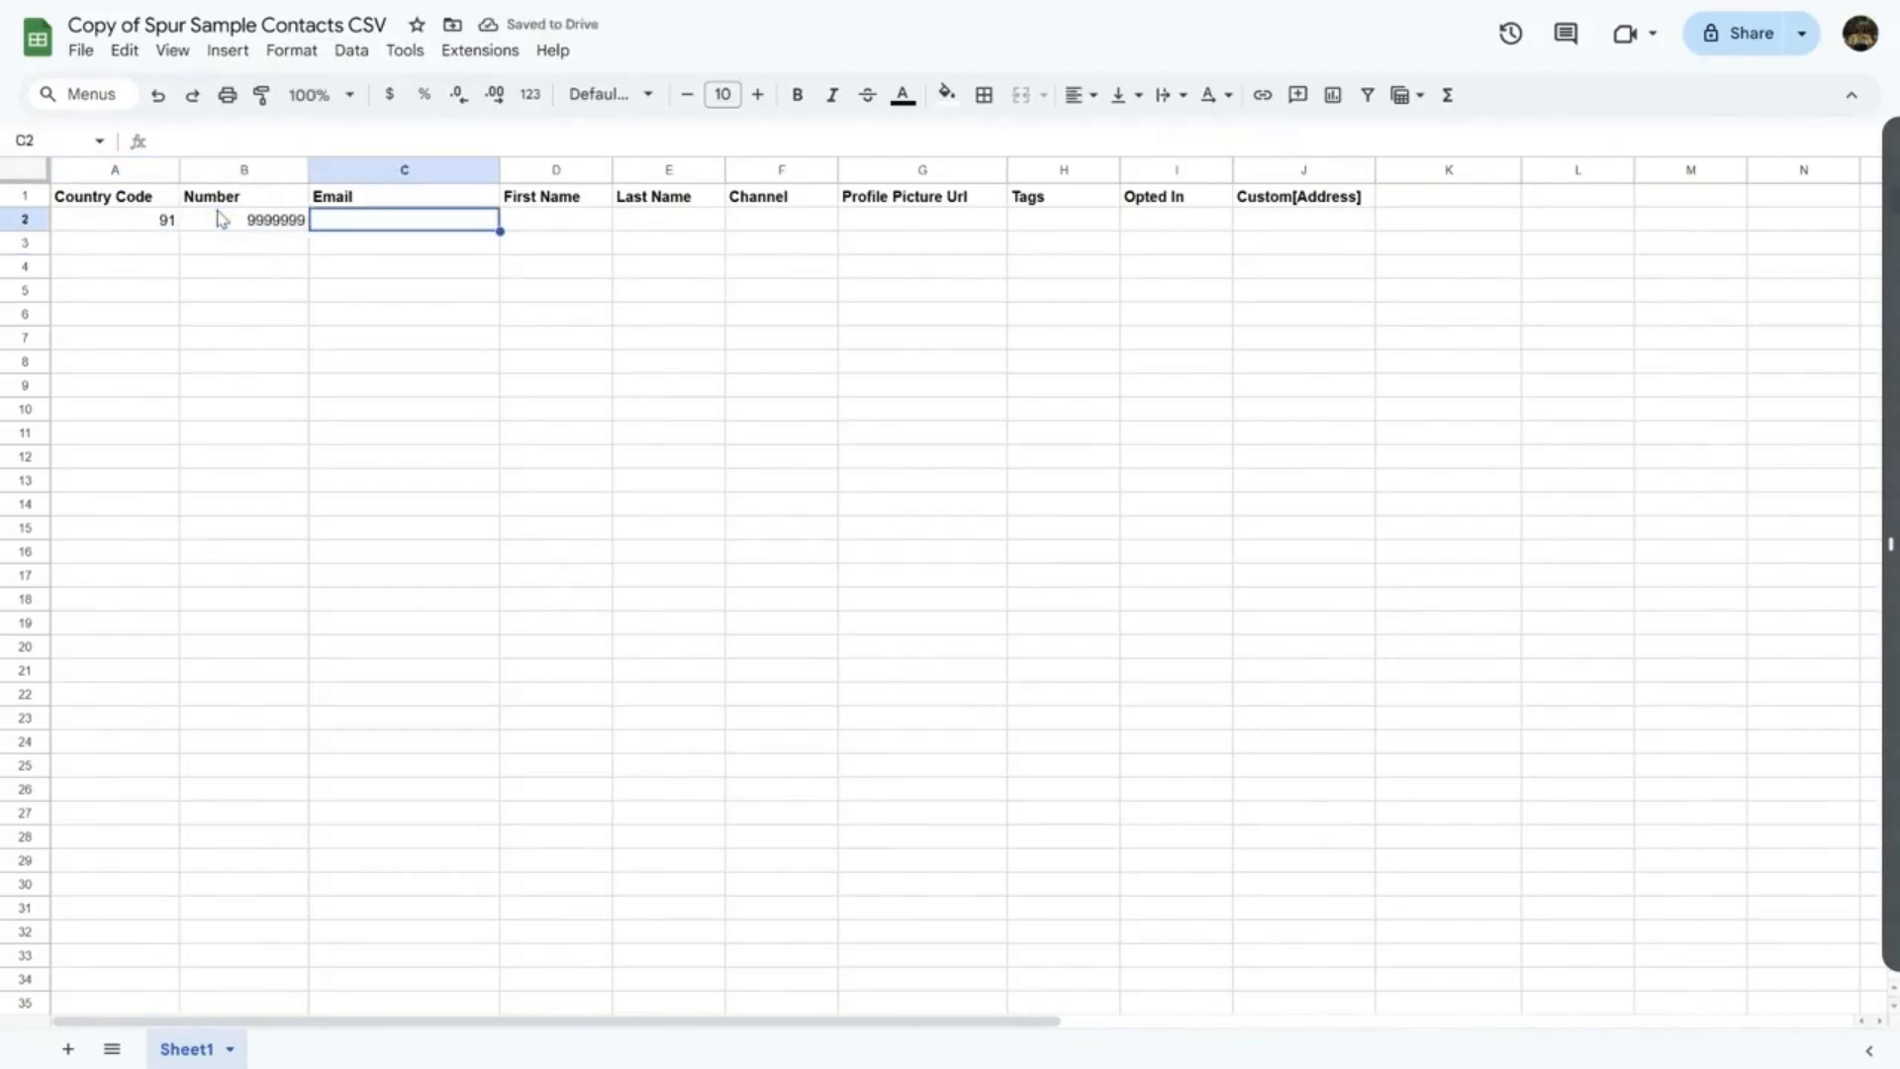
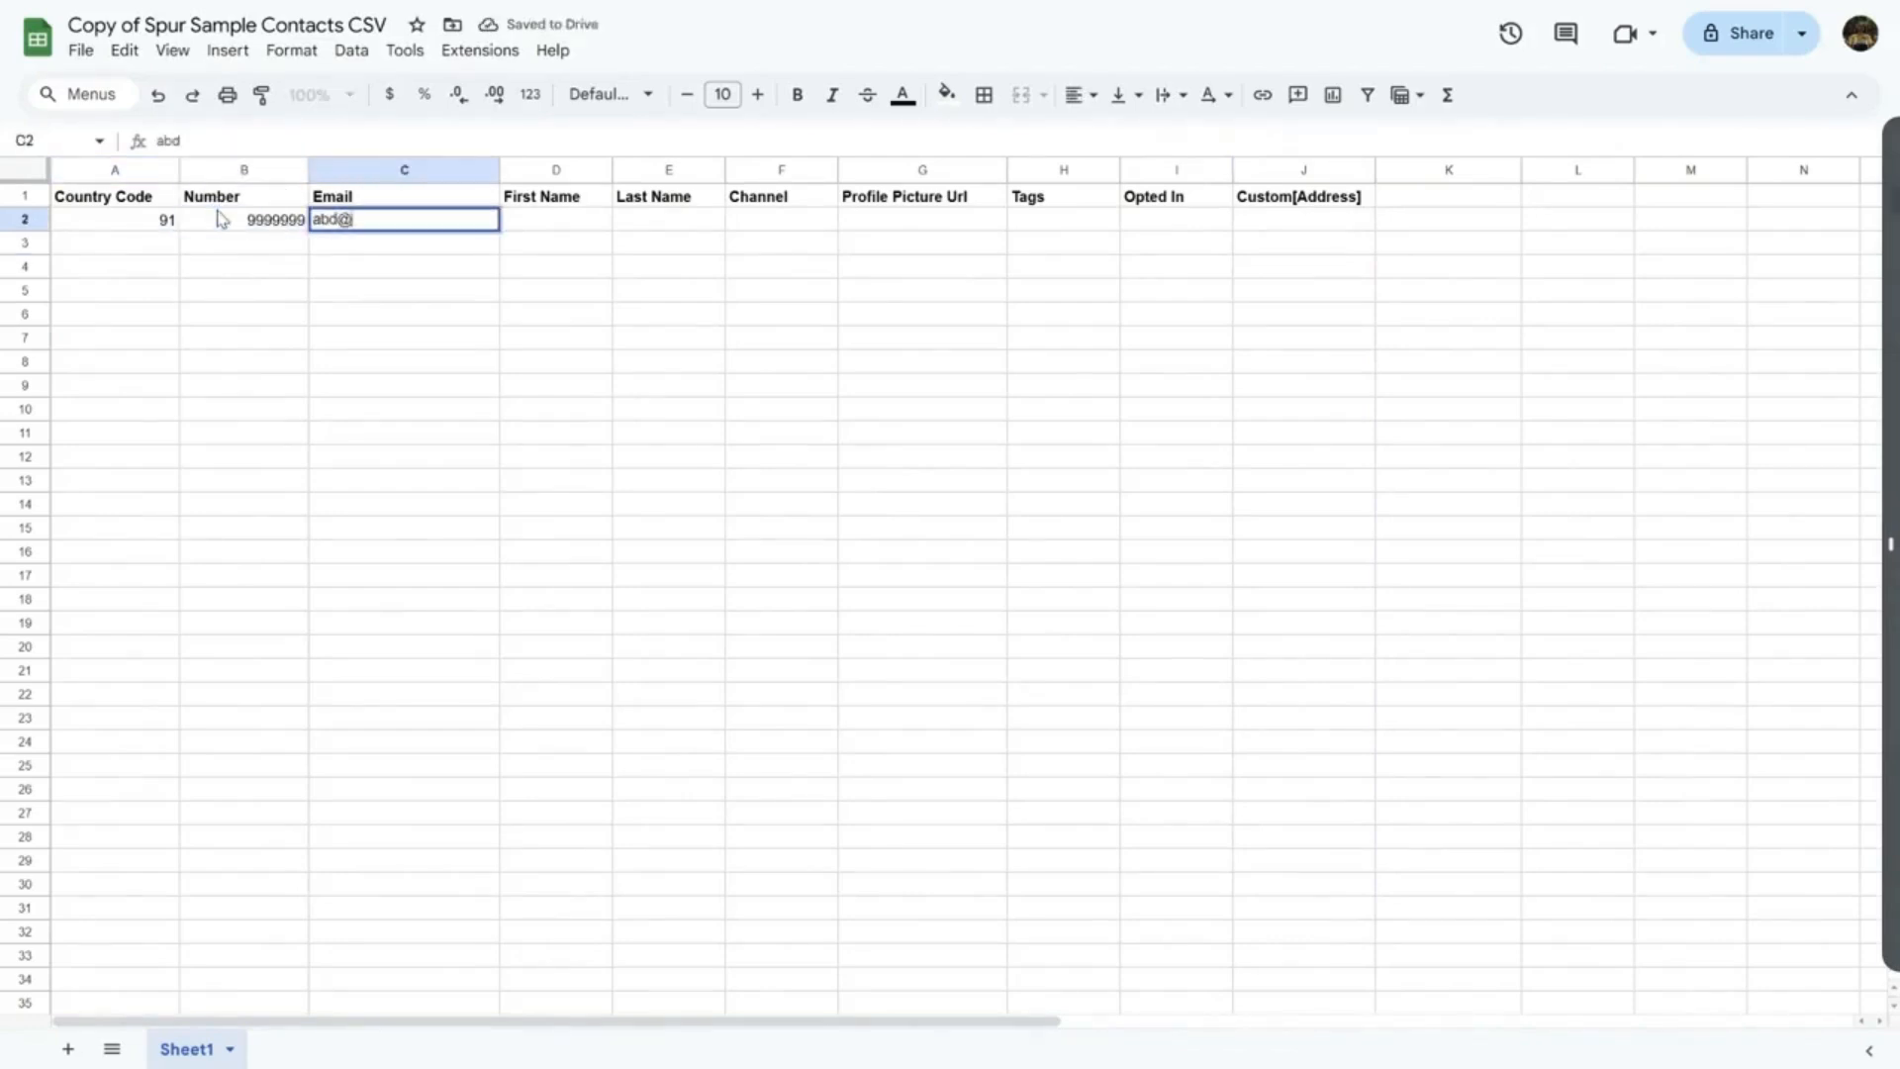
pyautogui.press('Tab')
pyautogui.write('Name')
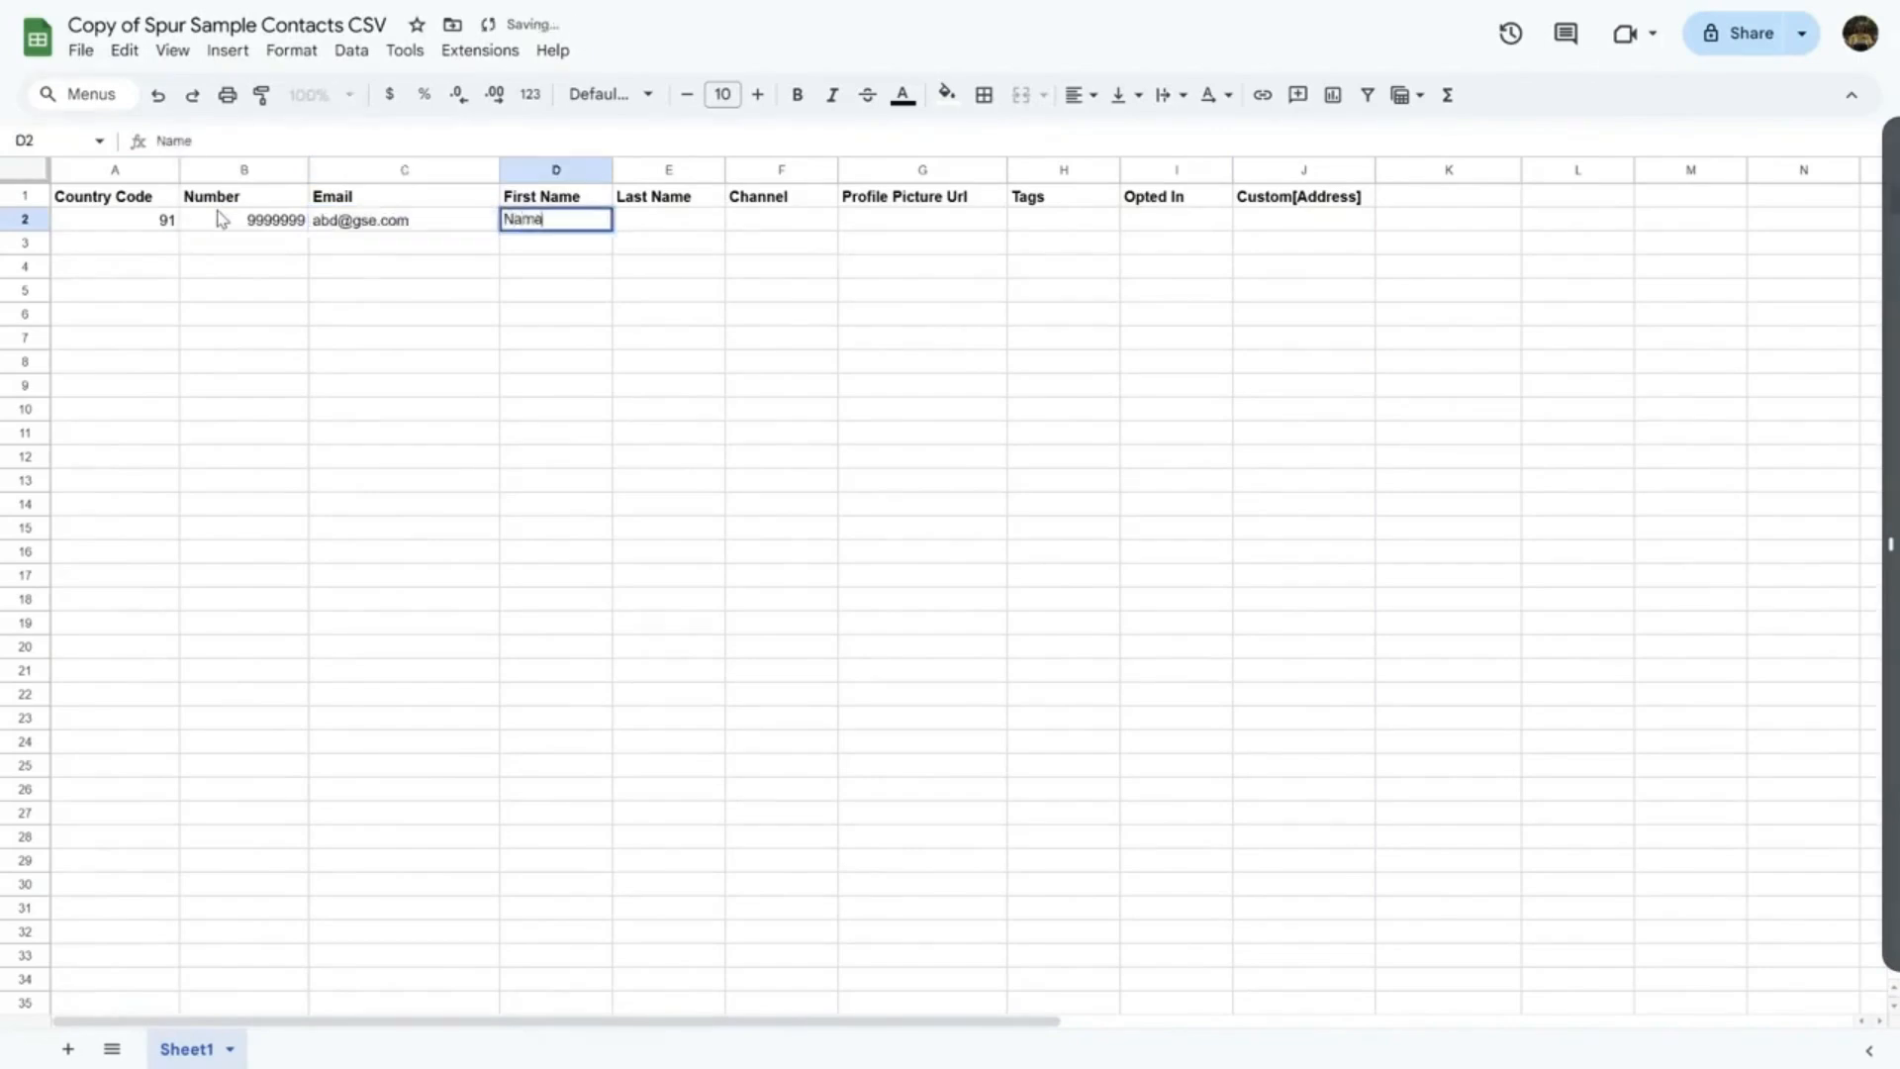
pyautogui.press('Tab')
pyautogui.press('Tab')
# Set the contact's channel to WhatsApp, Opted In to TRUE, and address to ABCD City
pyautogui.write('WhatsApp')
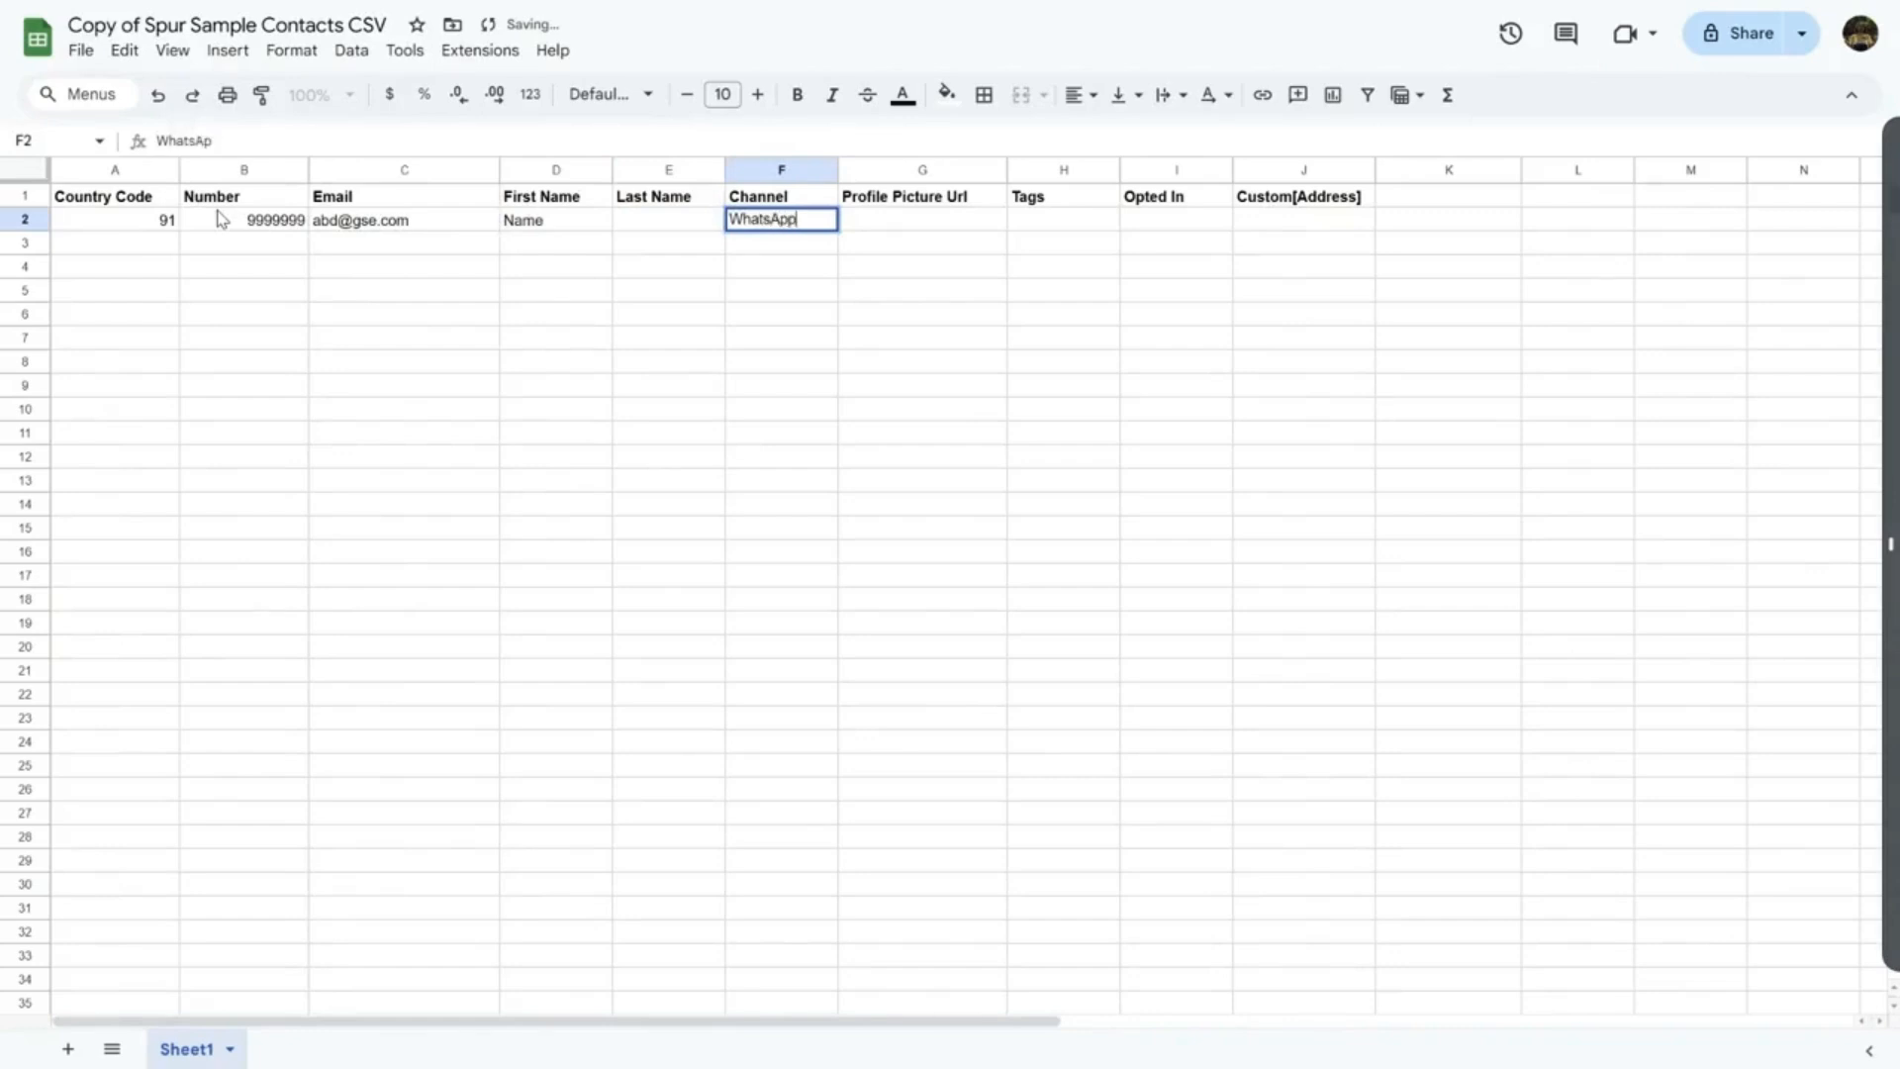
pyautogui.press('Tab')
pyautogui.press('Tab')
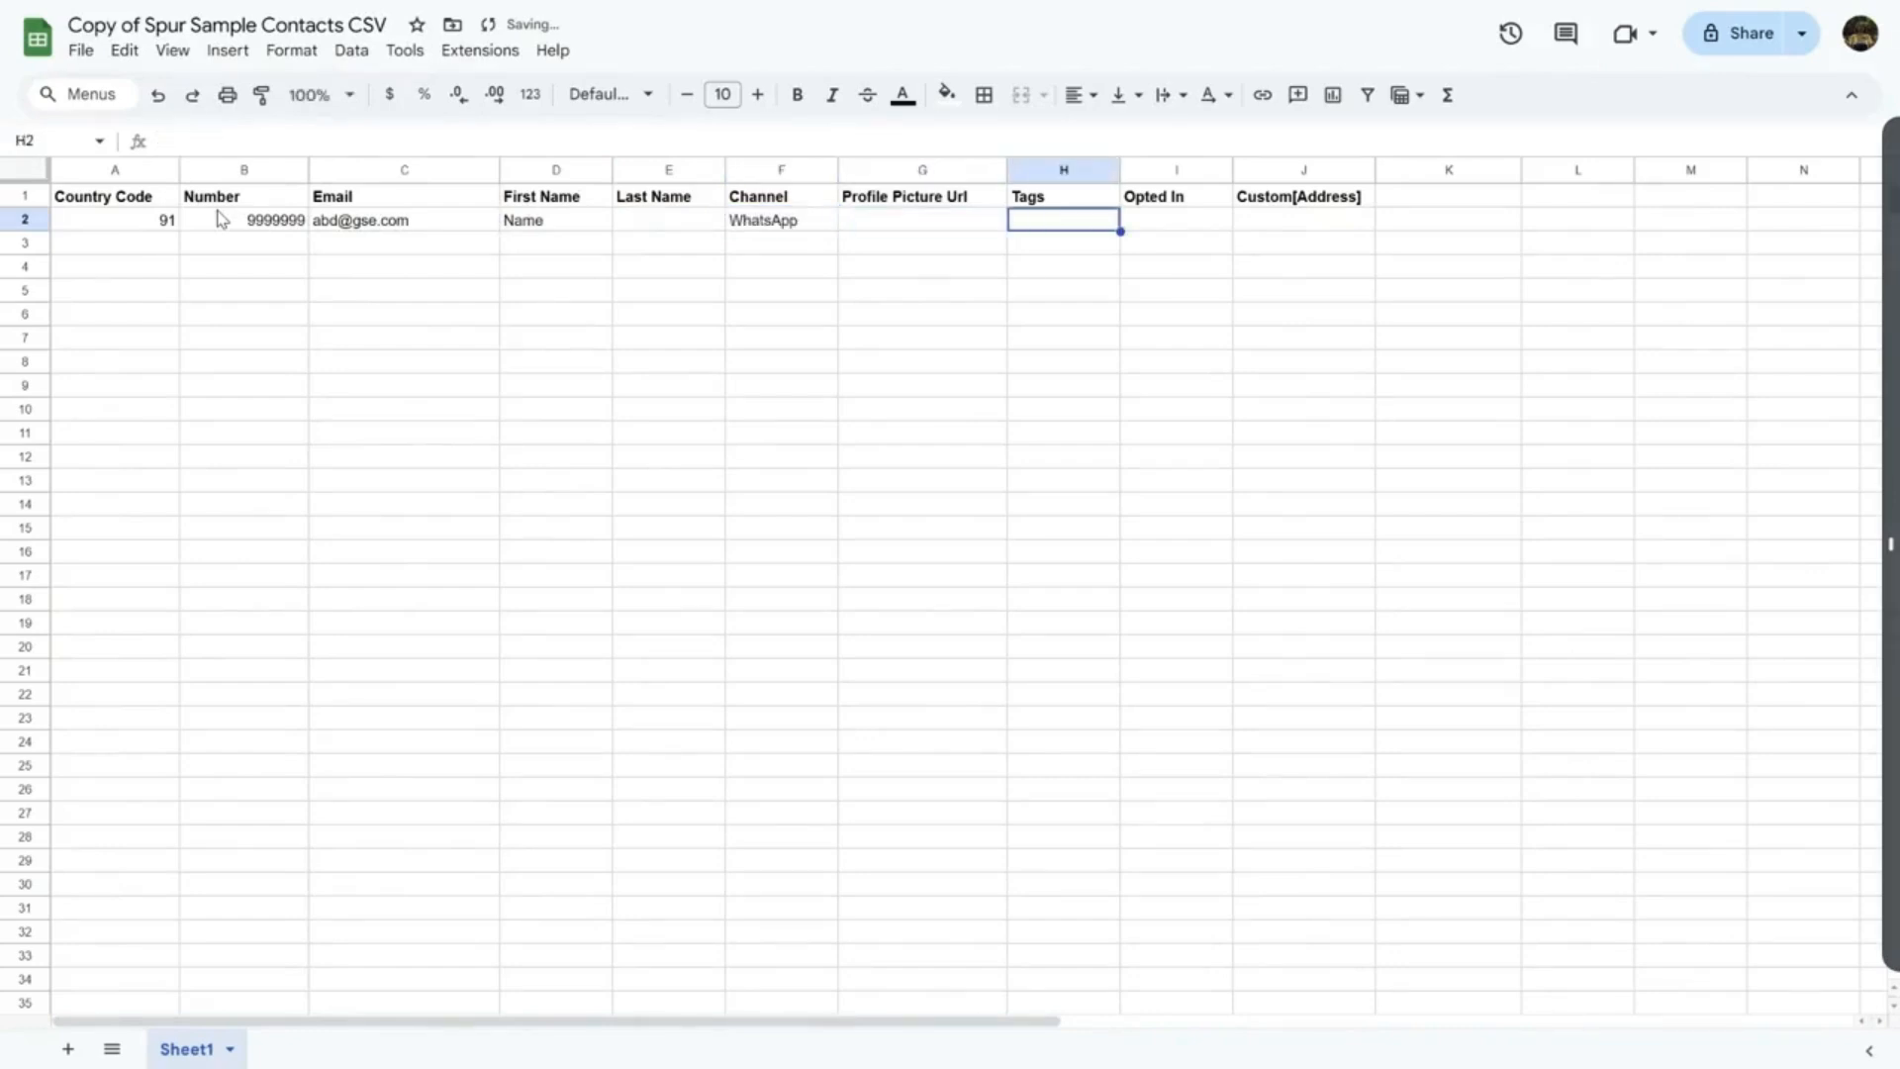
pyautogui.press('Tab')
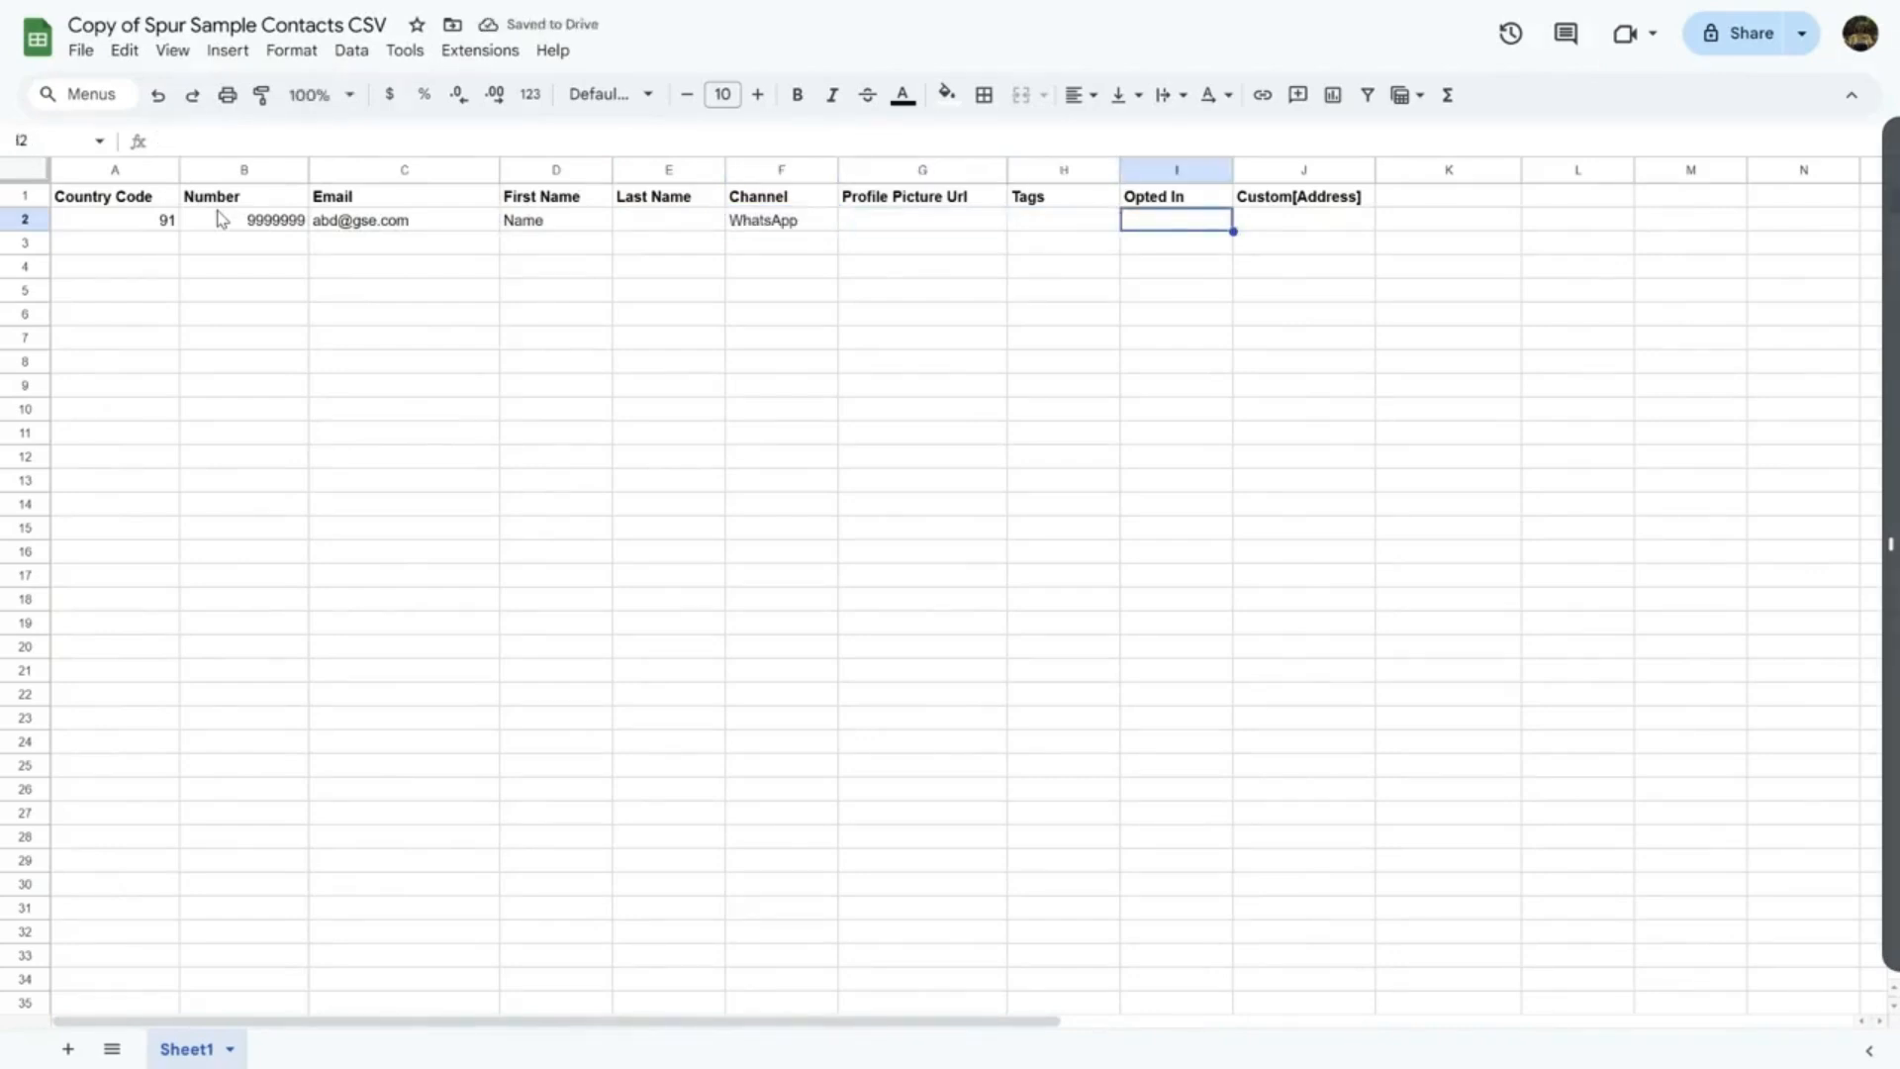
pyautogui.write('TRUE')
pyautogui.press('Tab')
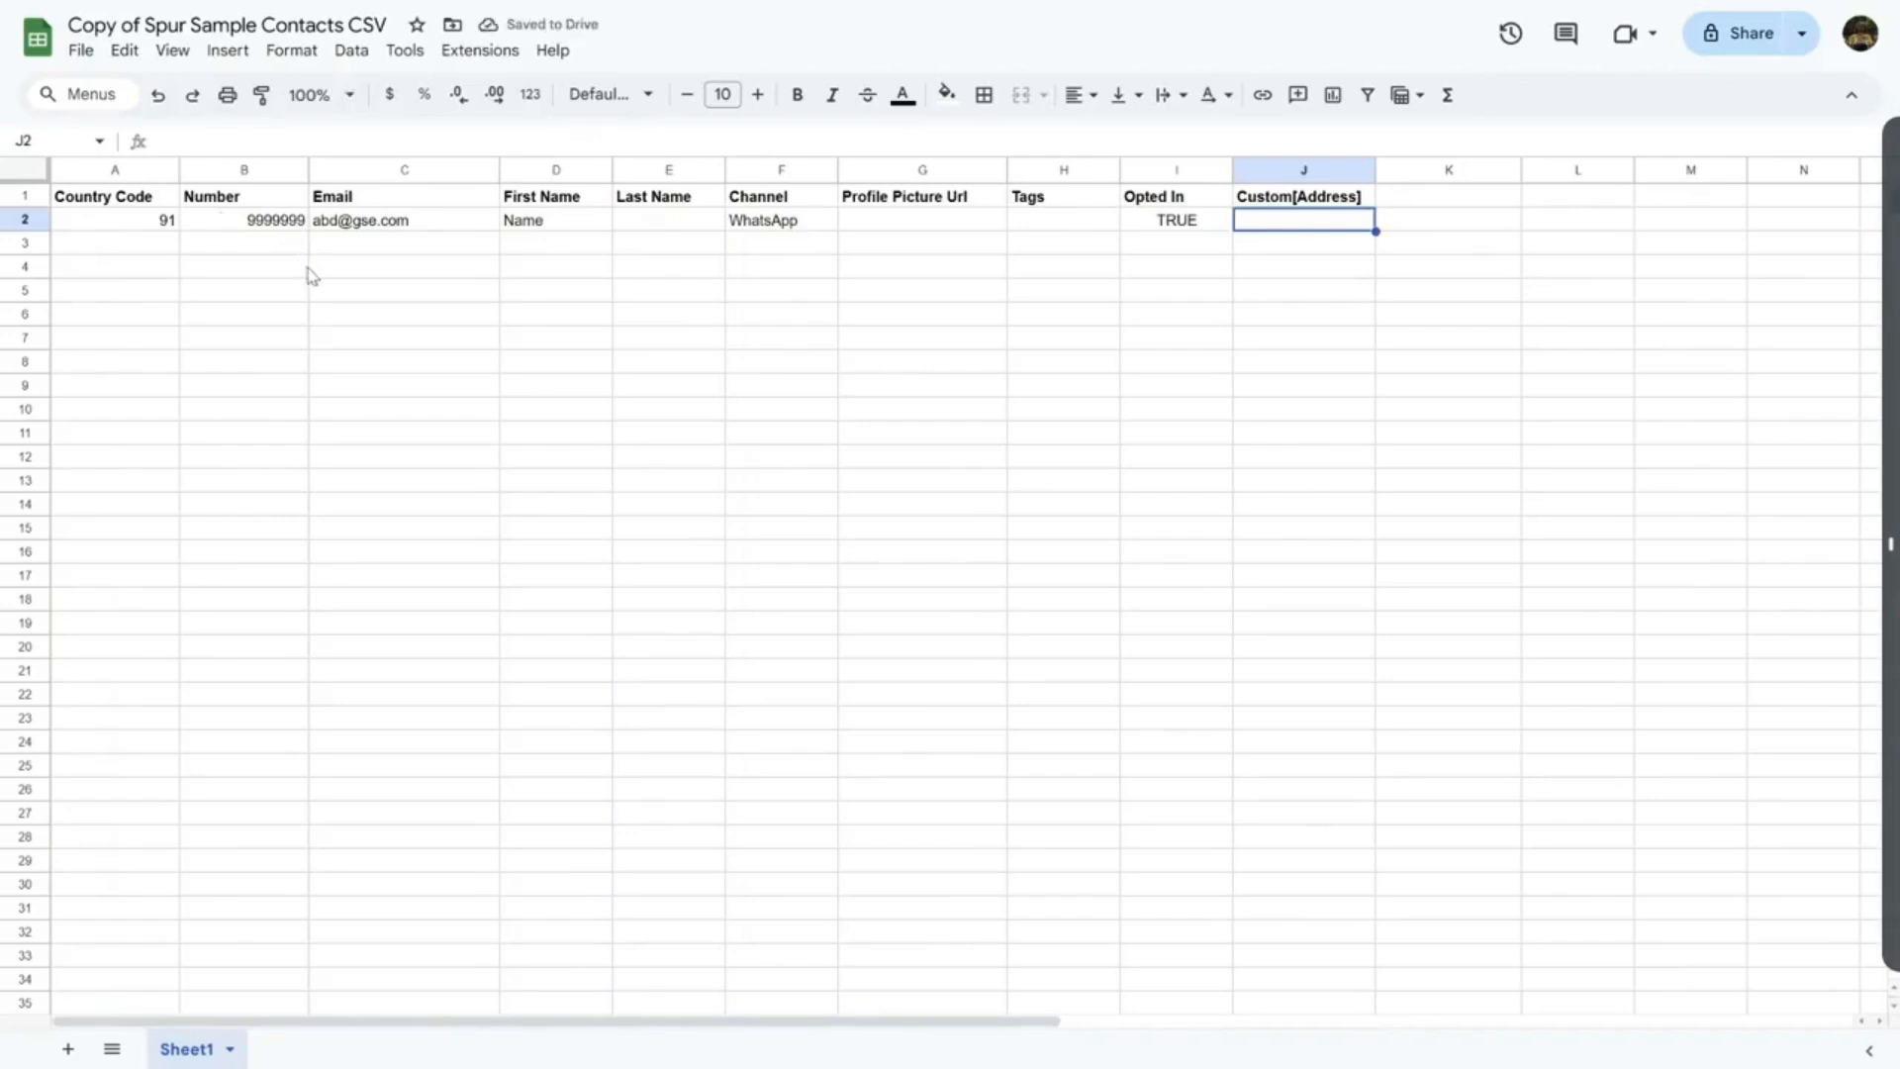
pyautogui.write('BCD City')
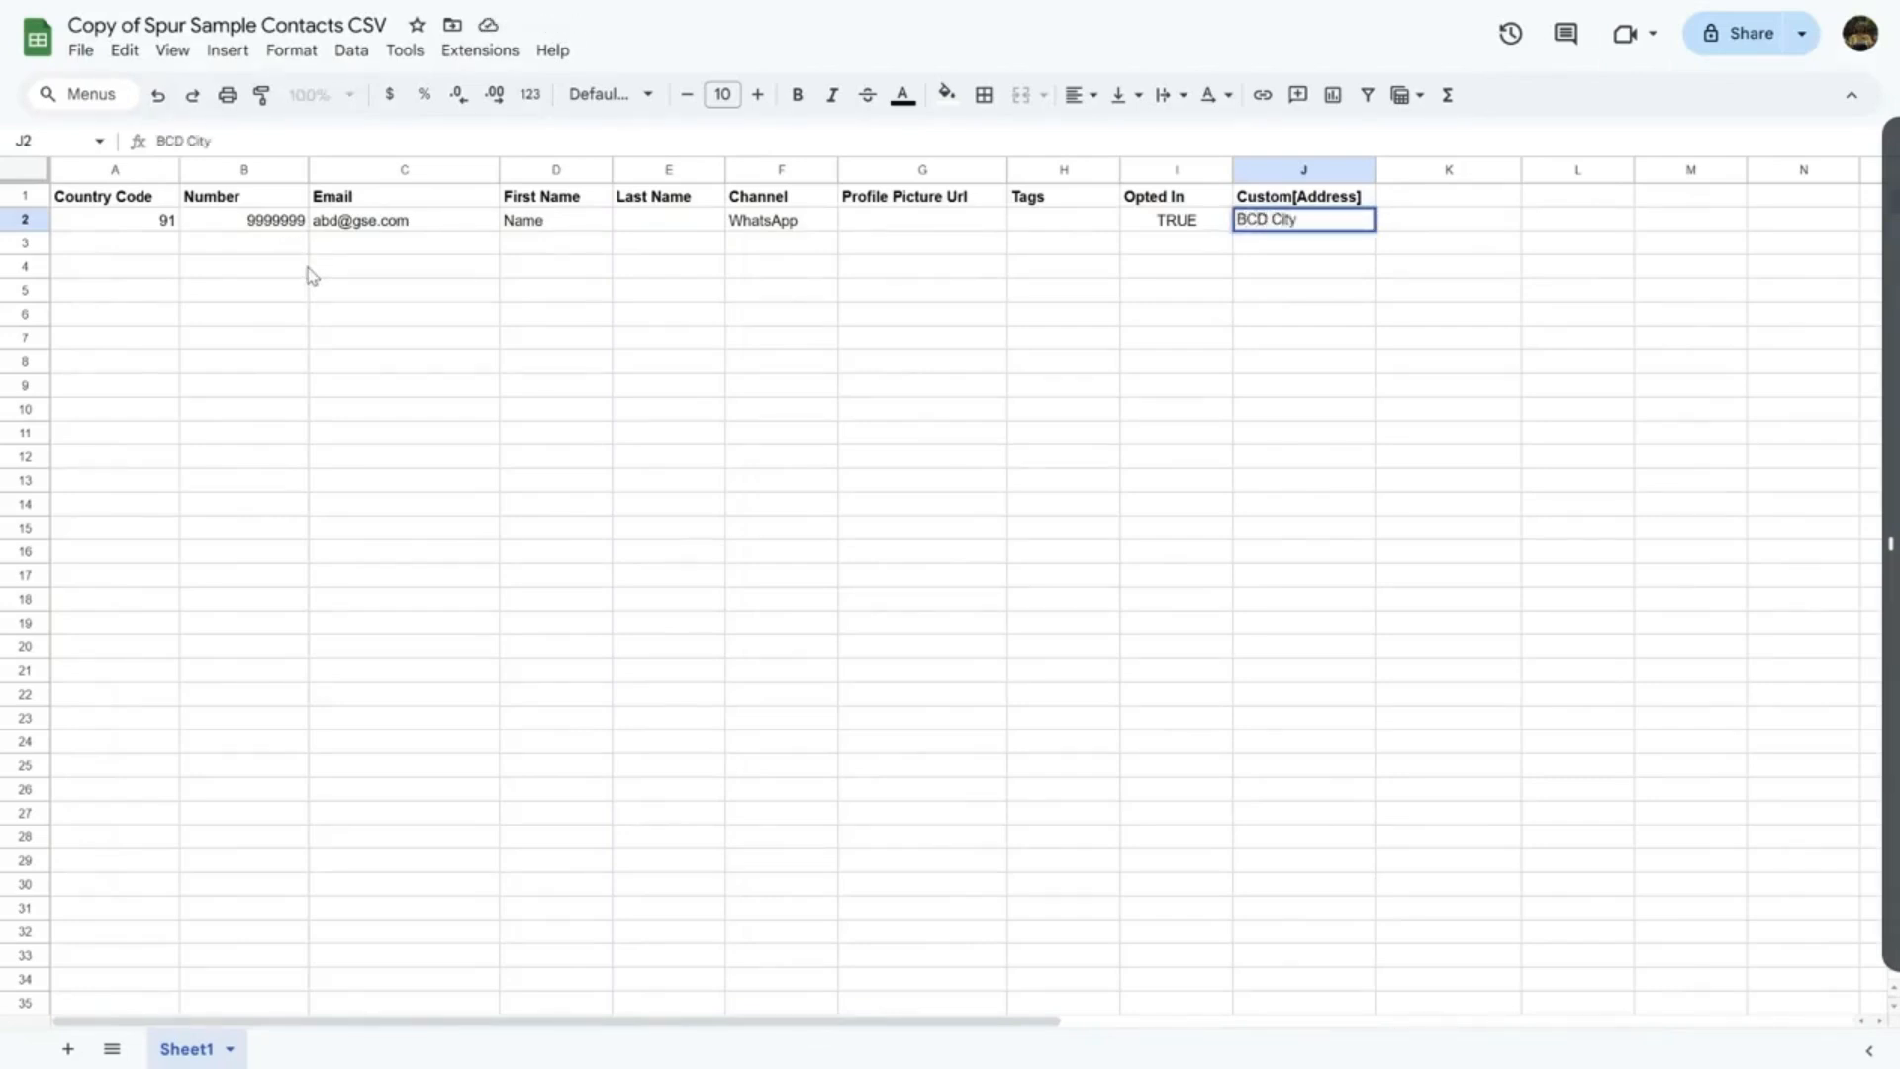
pyautogui.press('Home')
pyautogui.write('A')
pyautogui.press('Return')
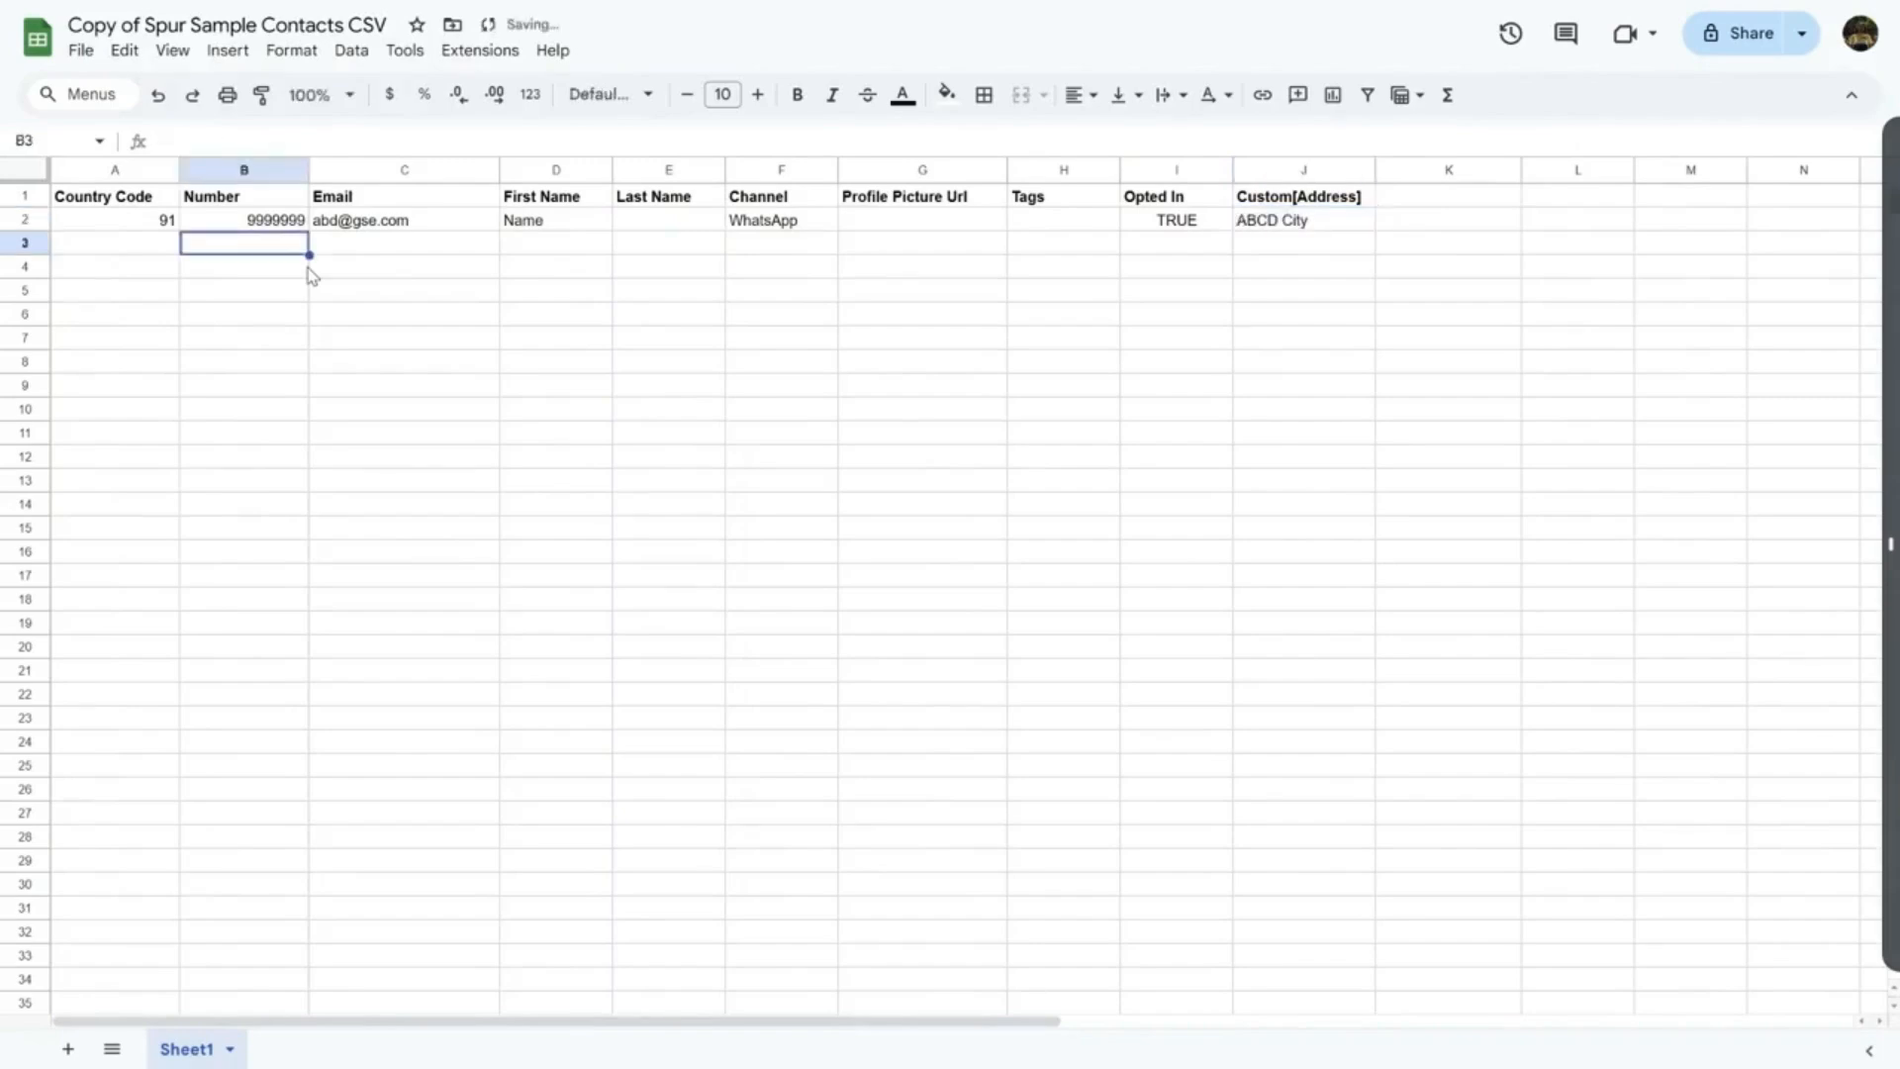
pyautogui.press('Tab')
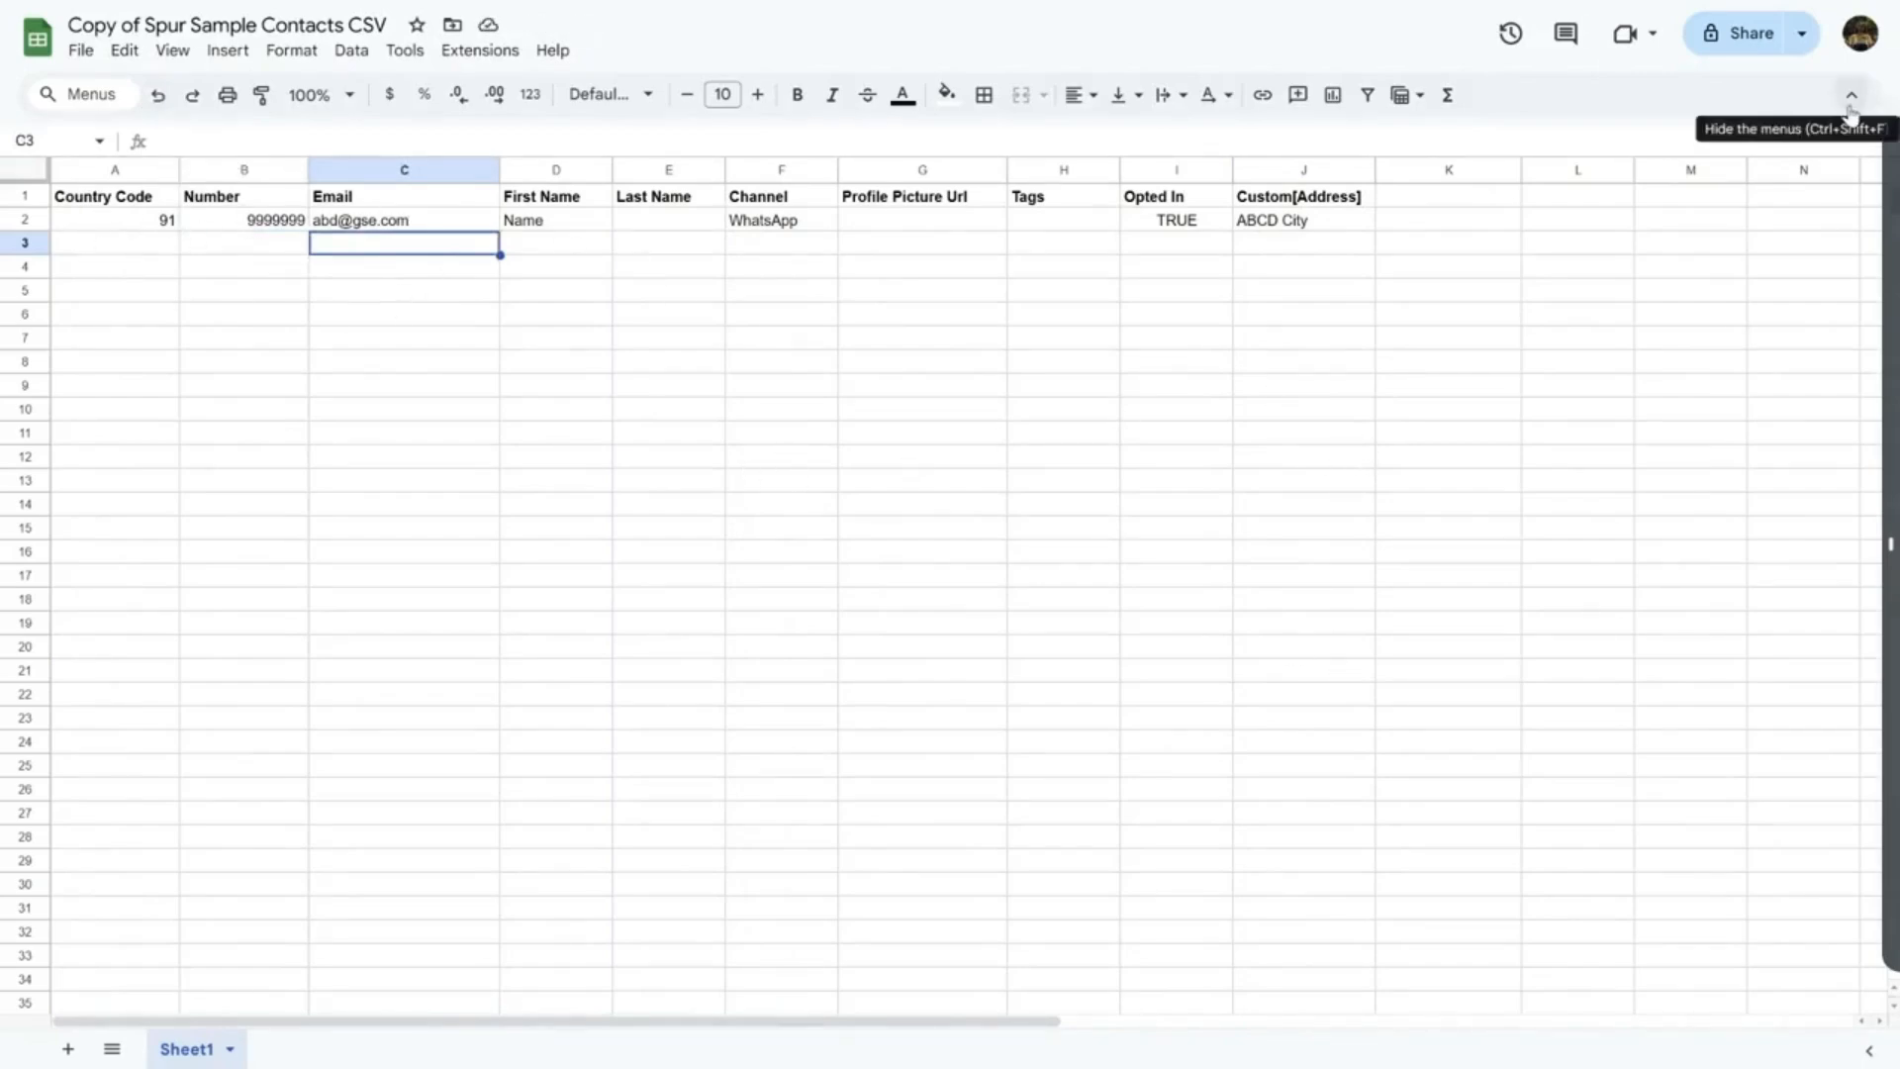
# Download the contacts sheet as a Comma Separated Values (.csv) file
pyautogui.click(1240, 293)
pyautogui.click(81, 49)
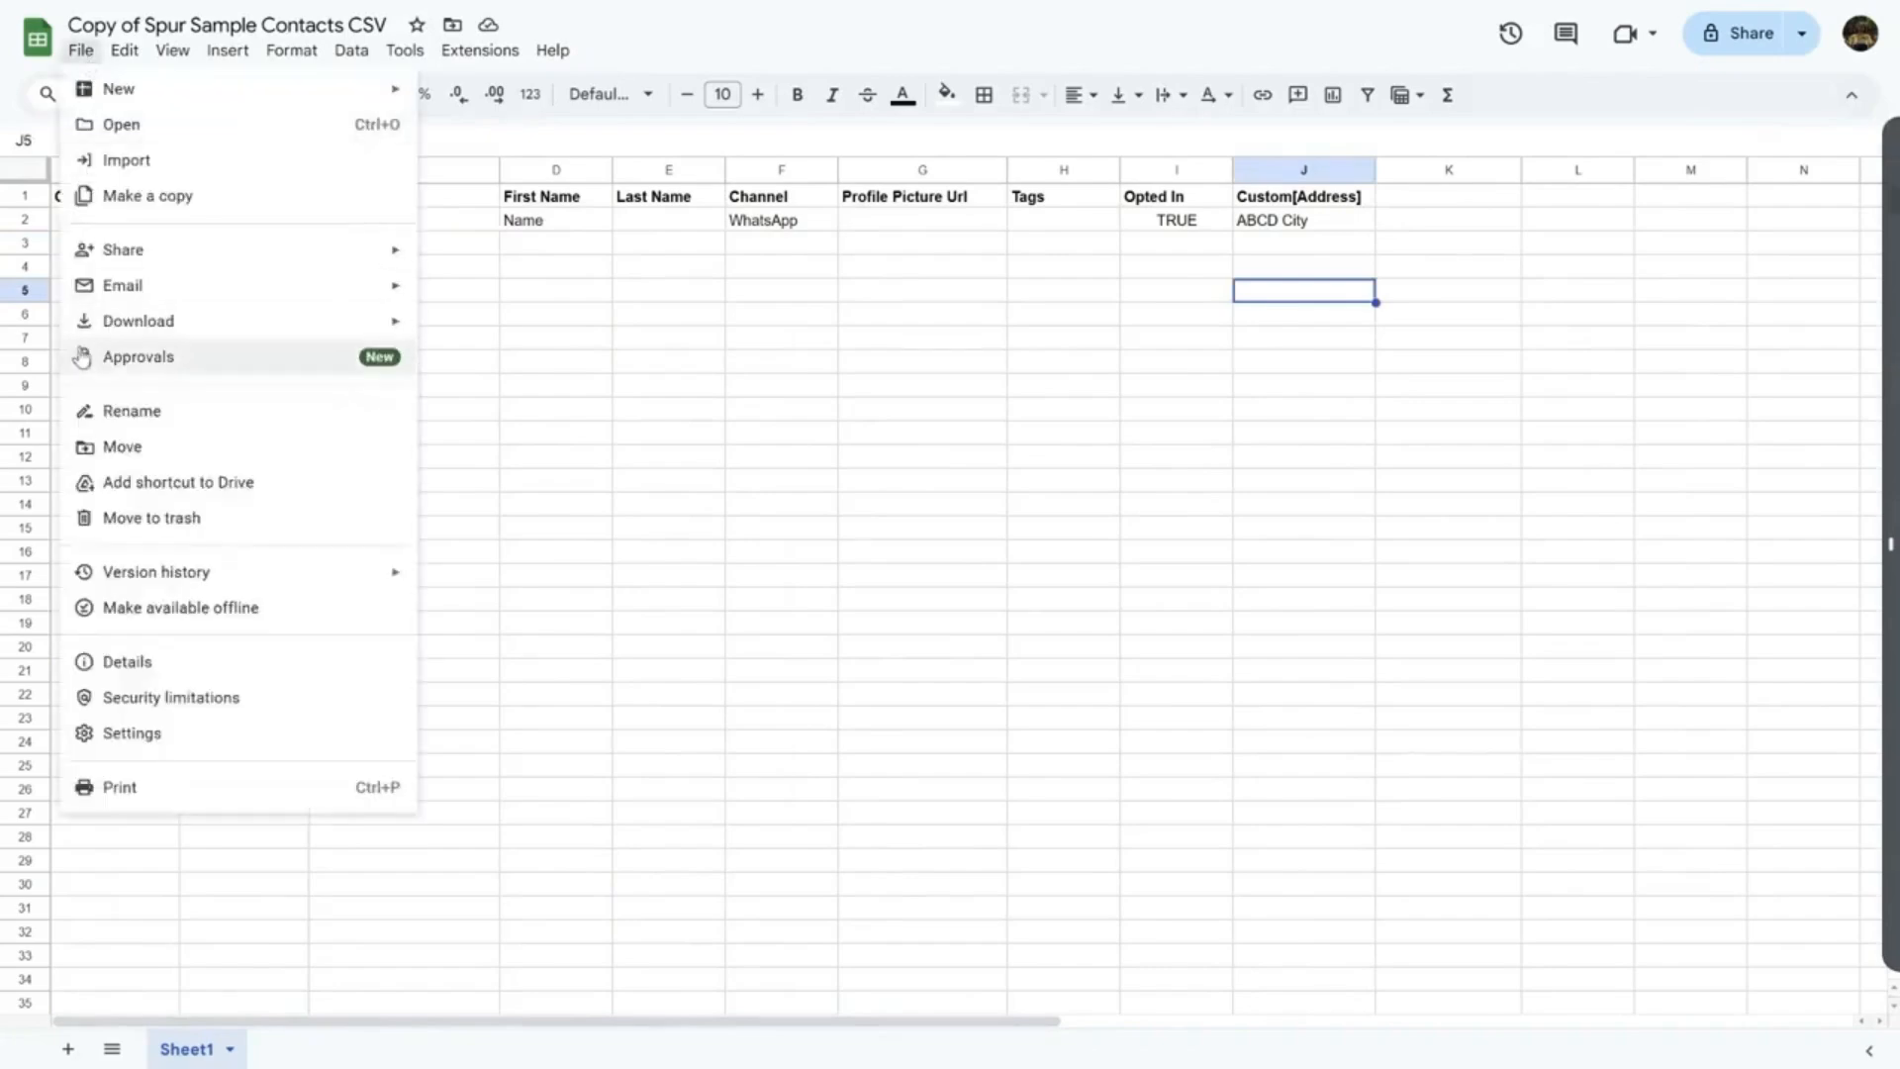
pyautogui.moveTo(134, 325)
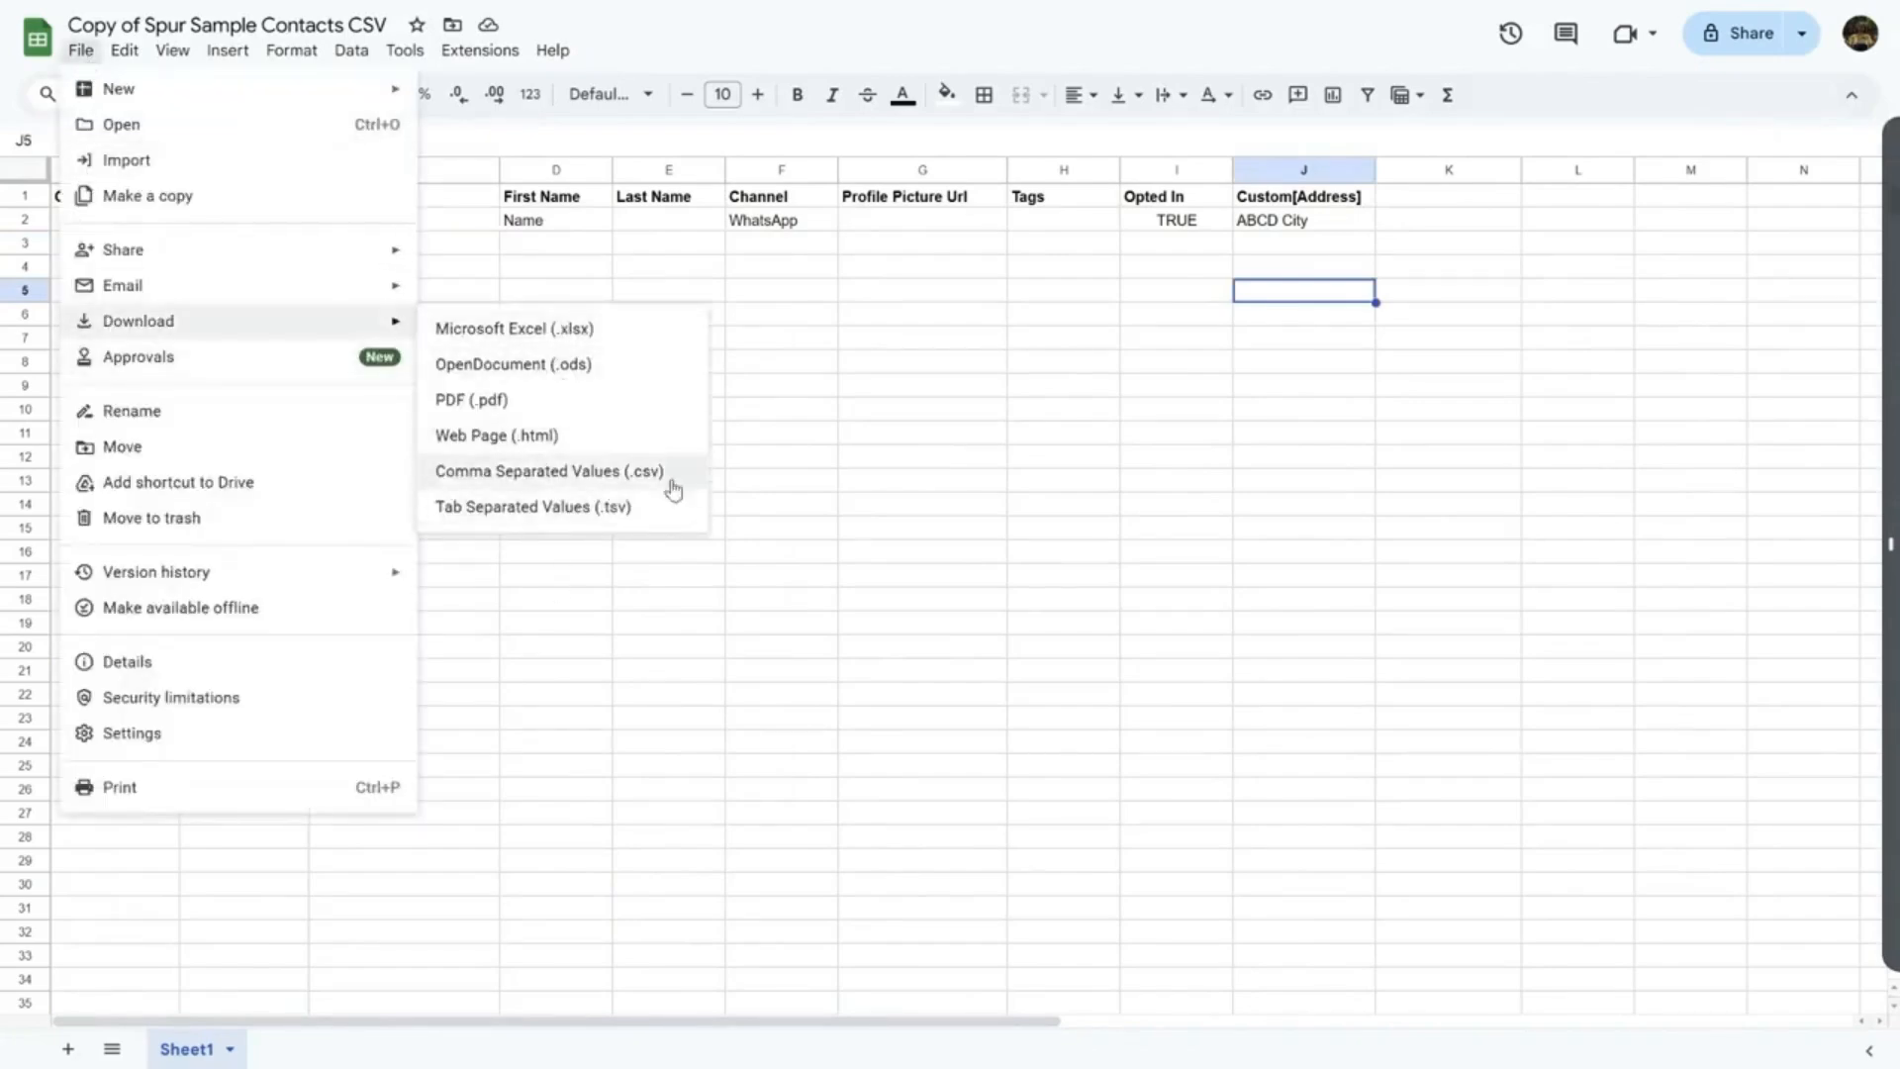
pyautogui.click(875, 465)
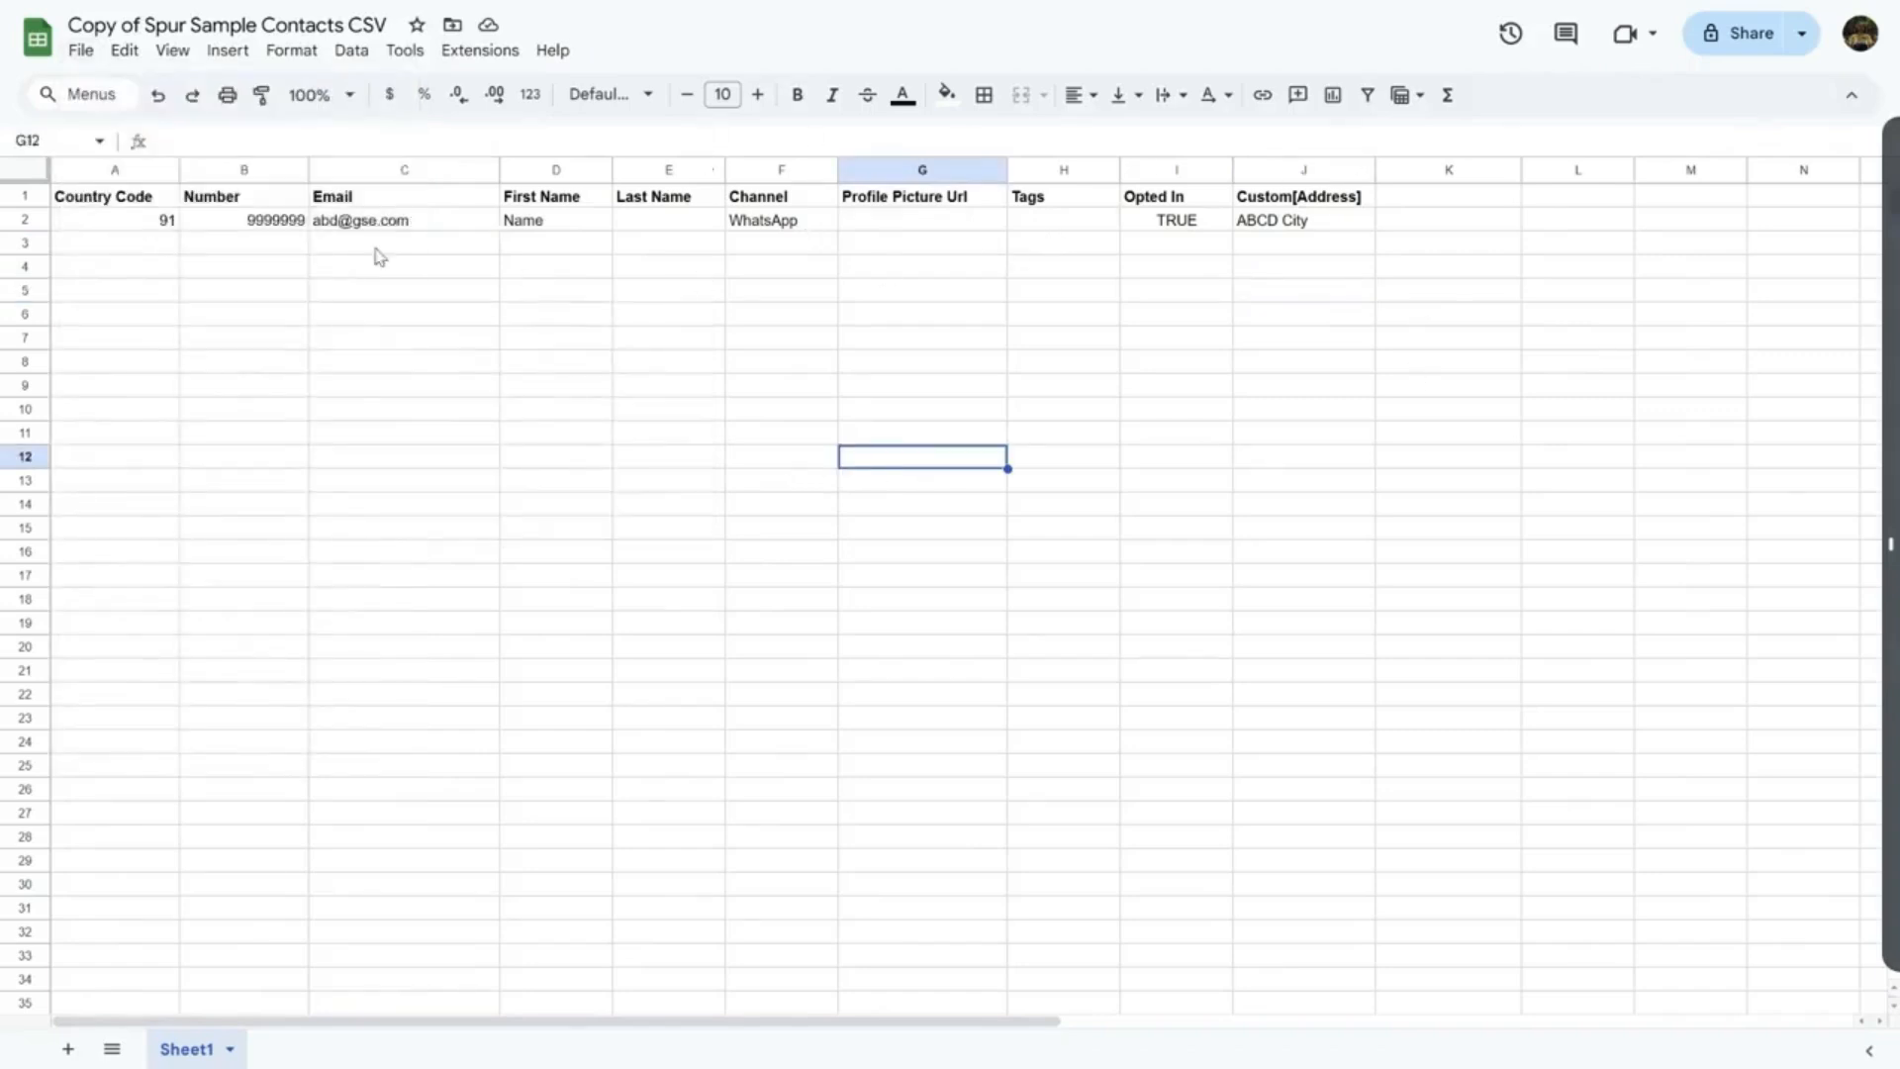
# Review the contact row's number, details and ABCD City address cells
pyautogui.moveTo(250, 223); pyautogui.dragTo(249, 613)
pyautogui.click(645, 435)
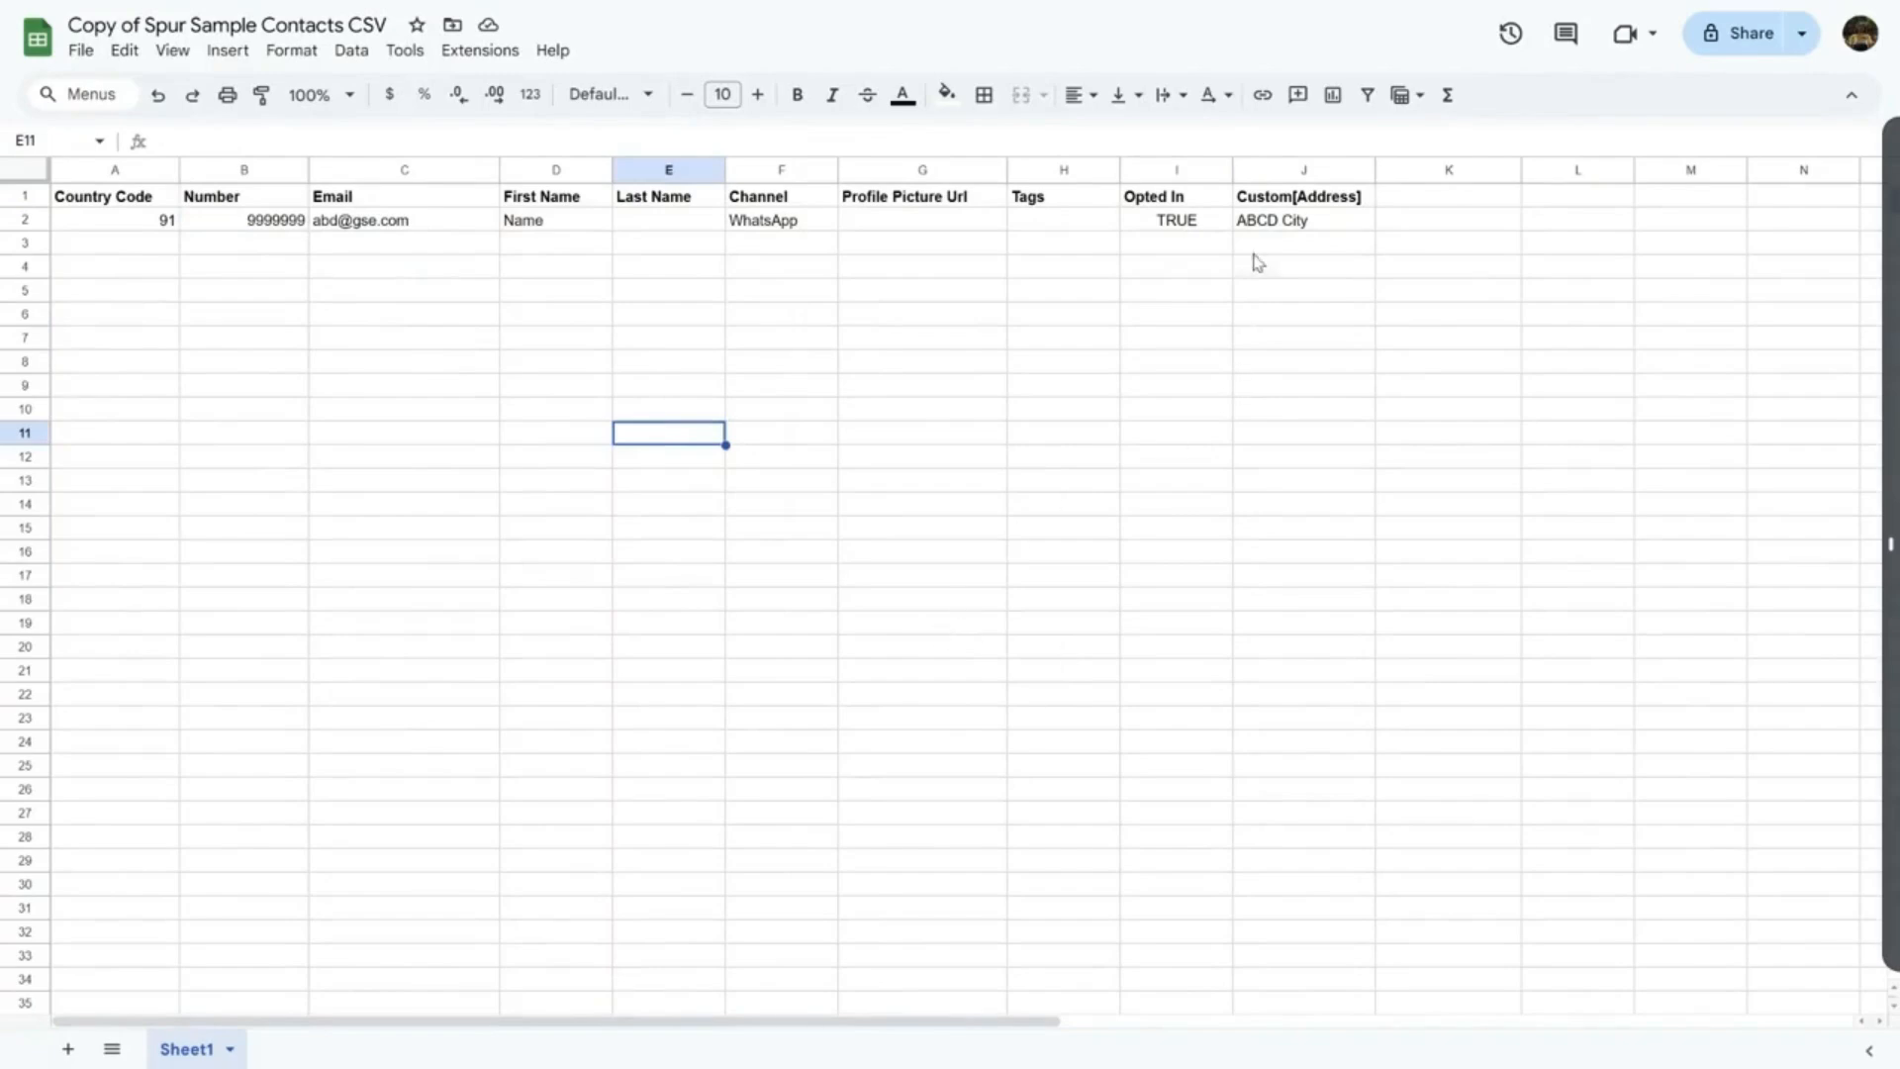
pyautogui.click(1283, 226)
pyautogui.click(253, 223)
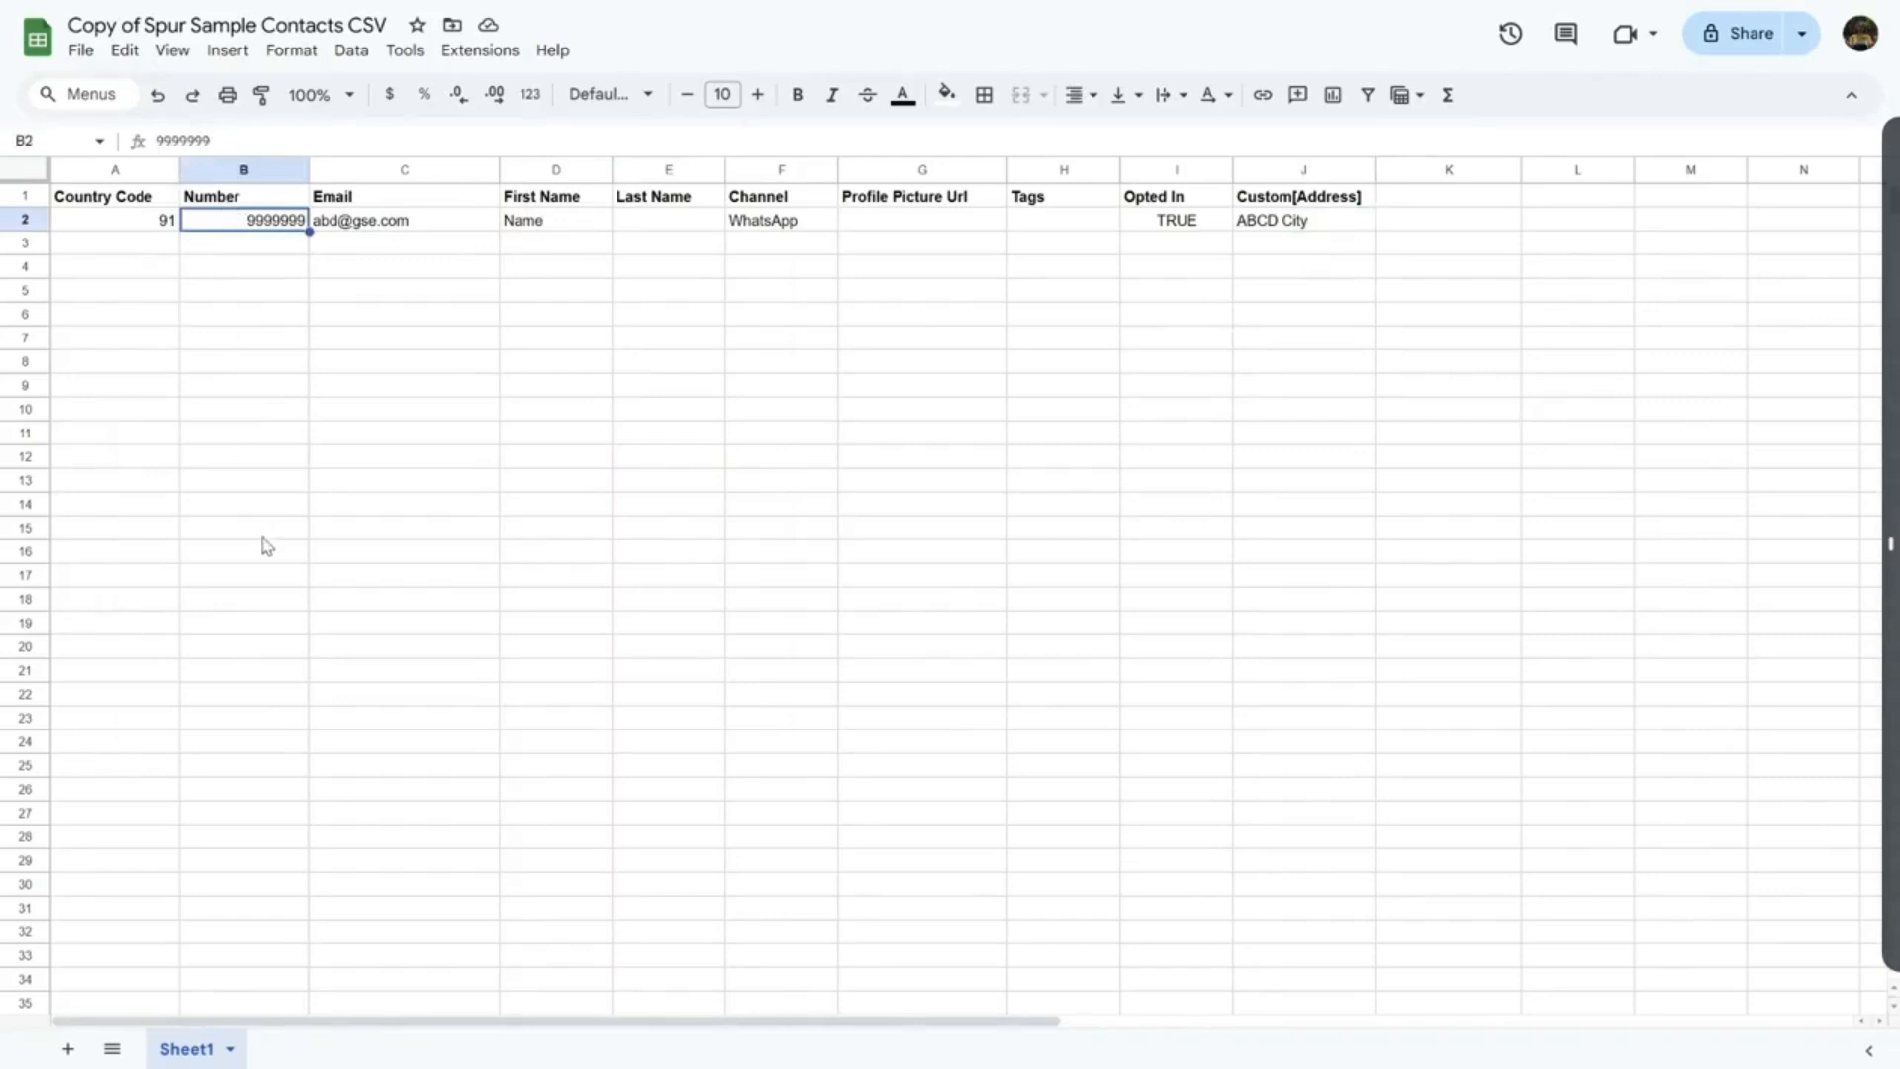
pyautogui.click(245, 249)
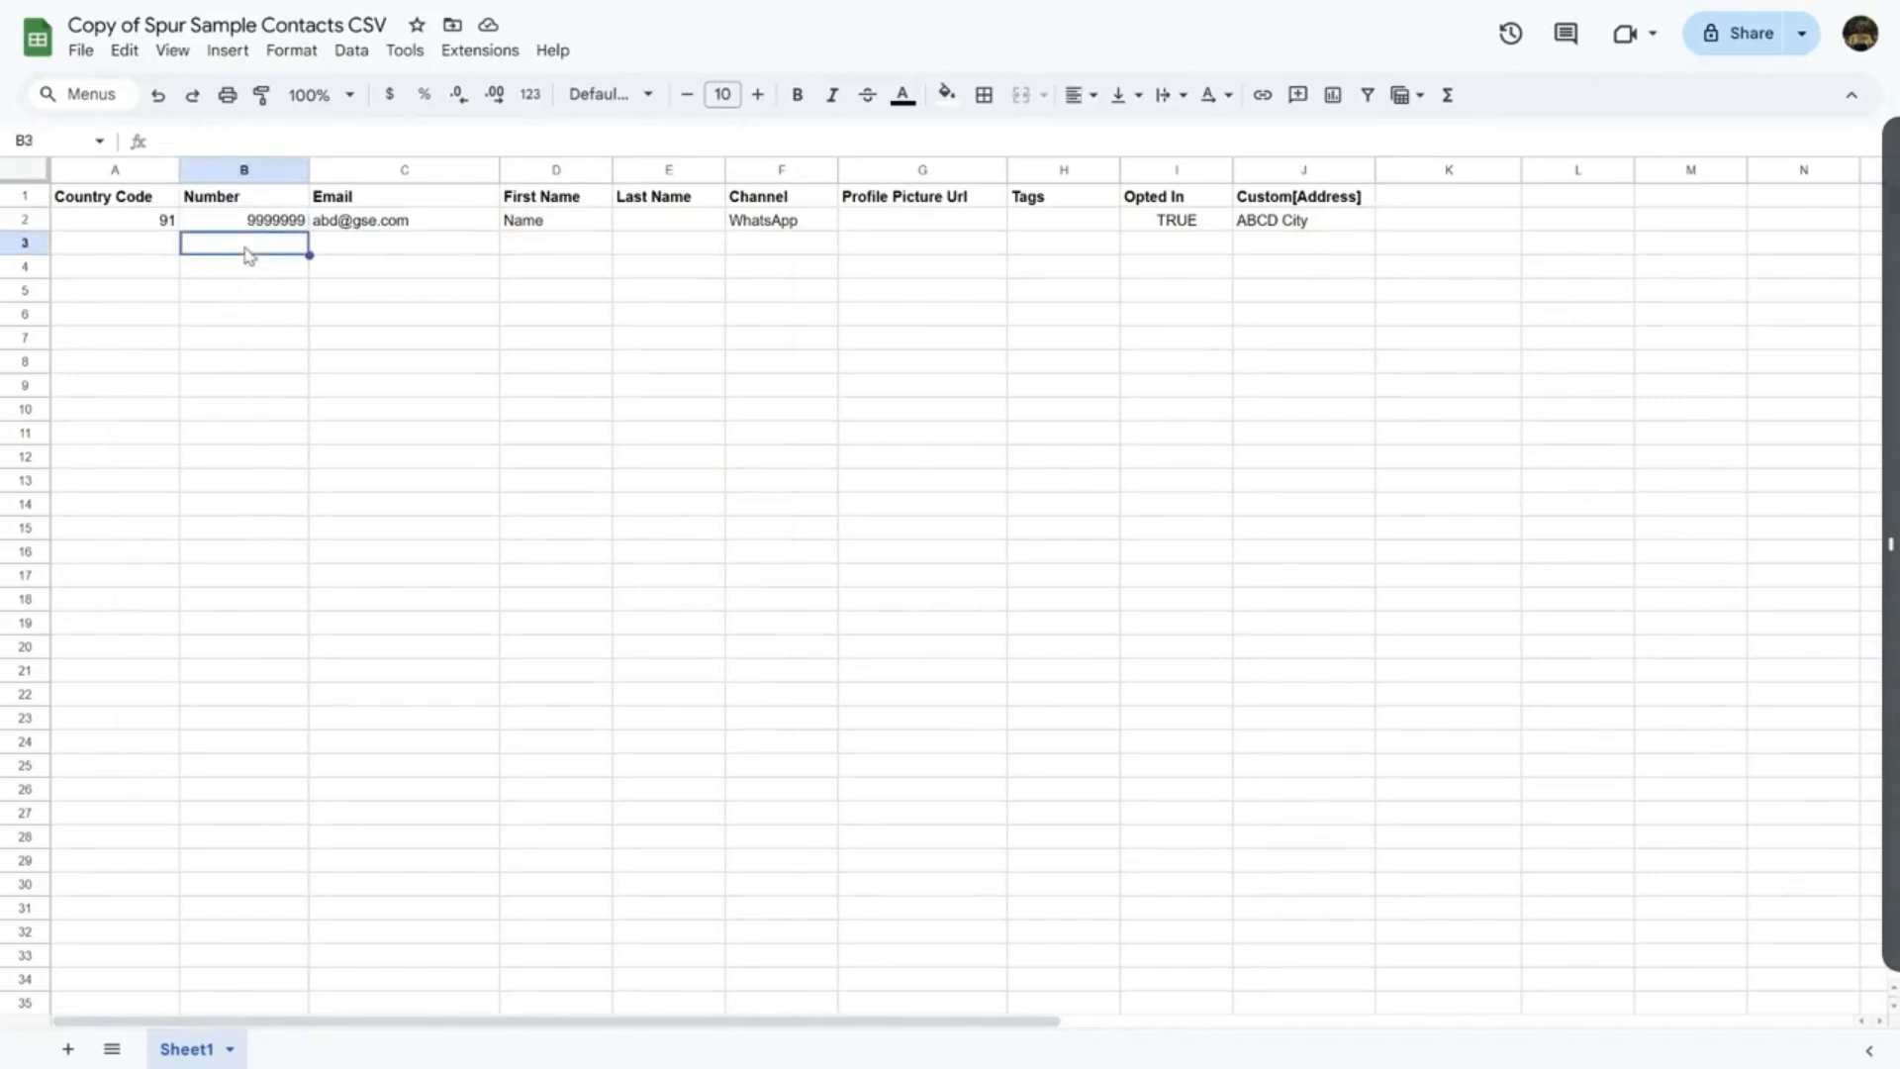
pyautogui.click(1285, 248)
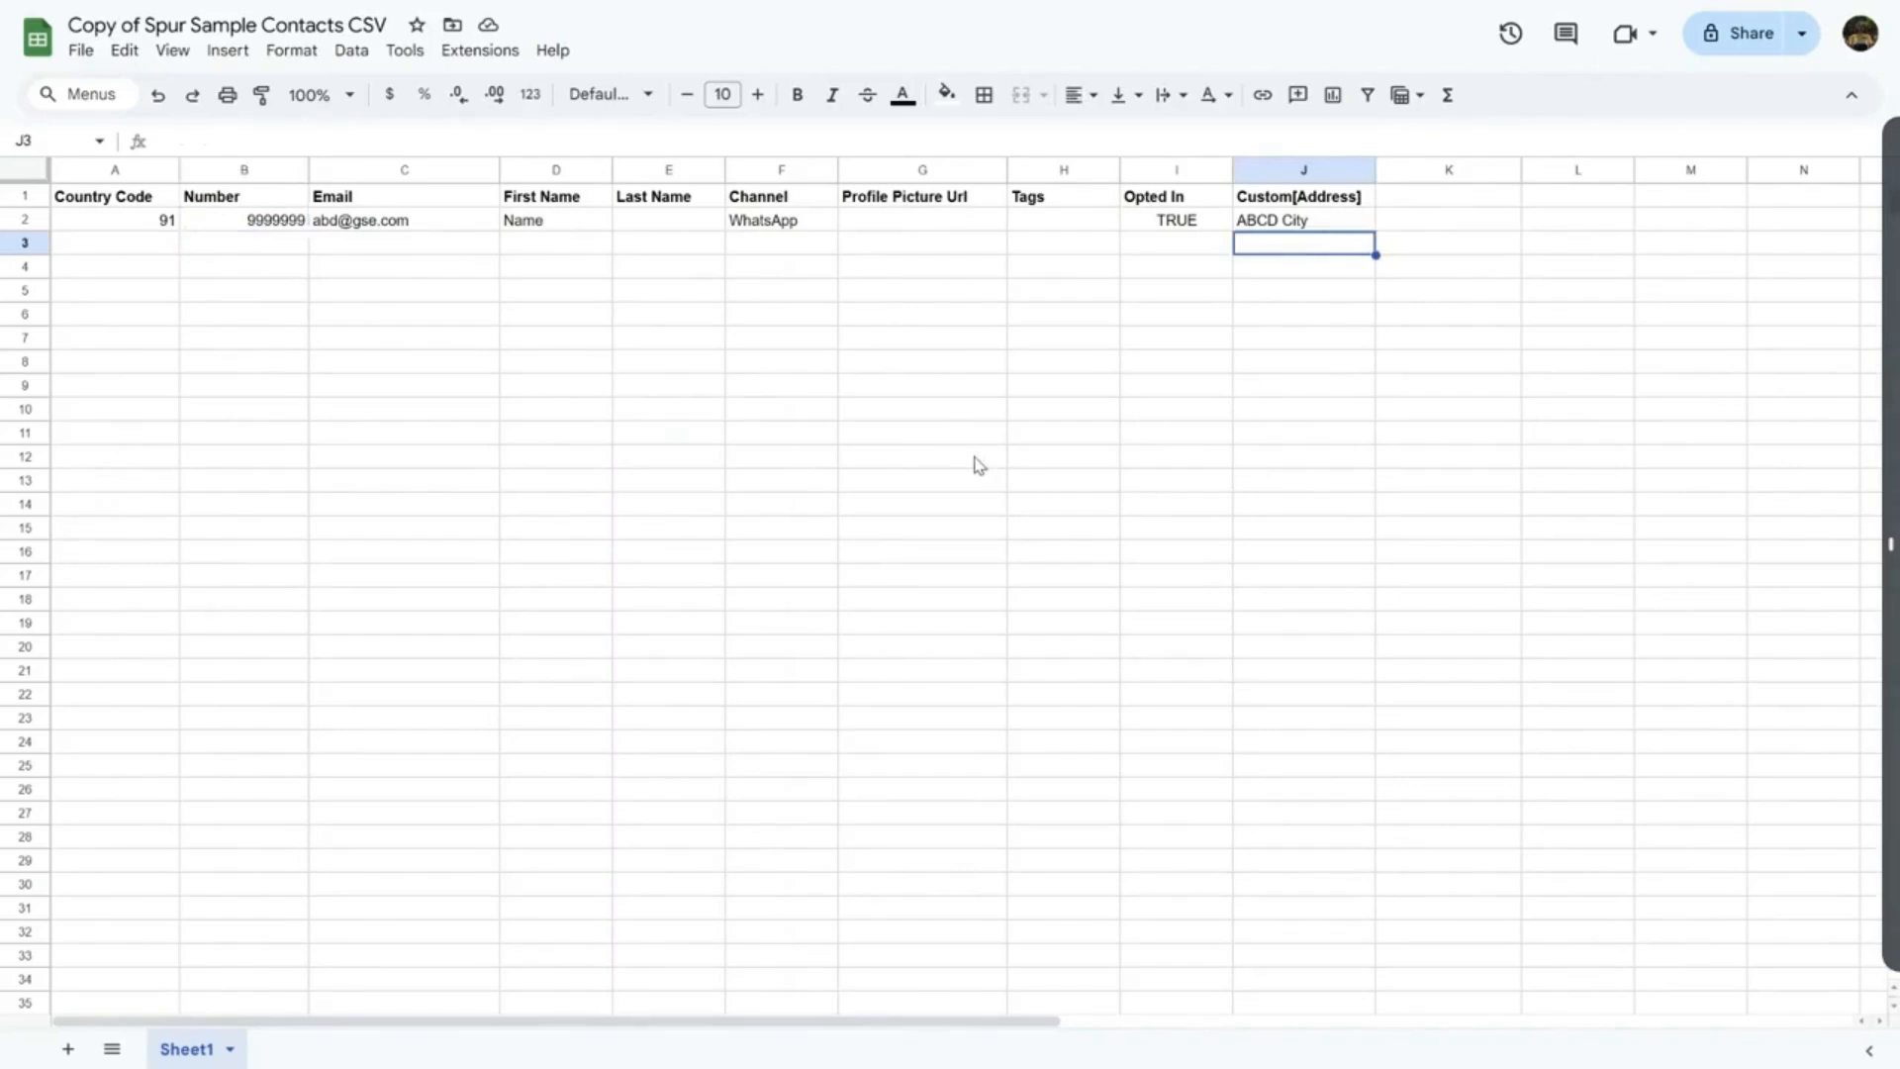
pyautogui.moveTo(419, 225); pyautogui.dragTo(1089, 245)
pyautogui.click(277, 202)
pyautogui.click(262, 228)
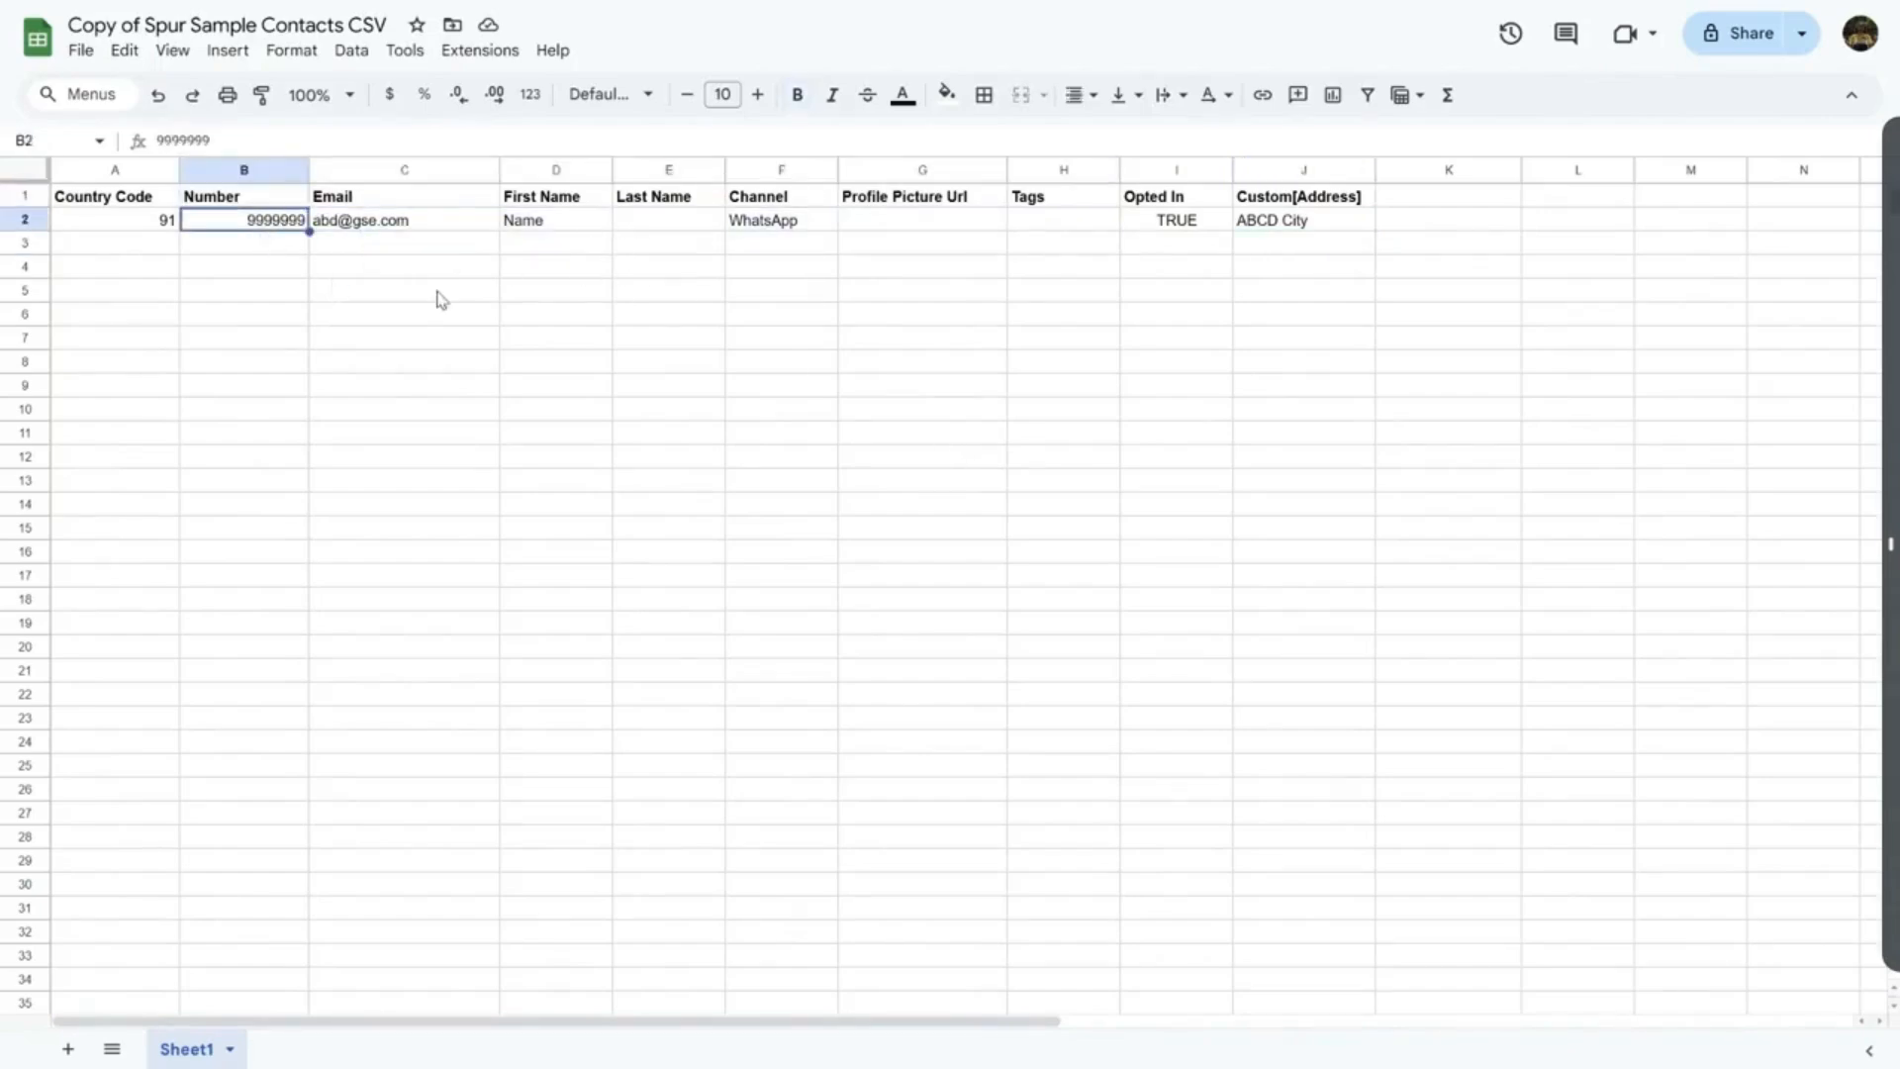
pyautogui.click(366, 270)
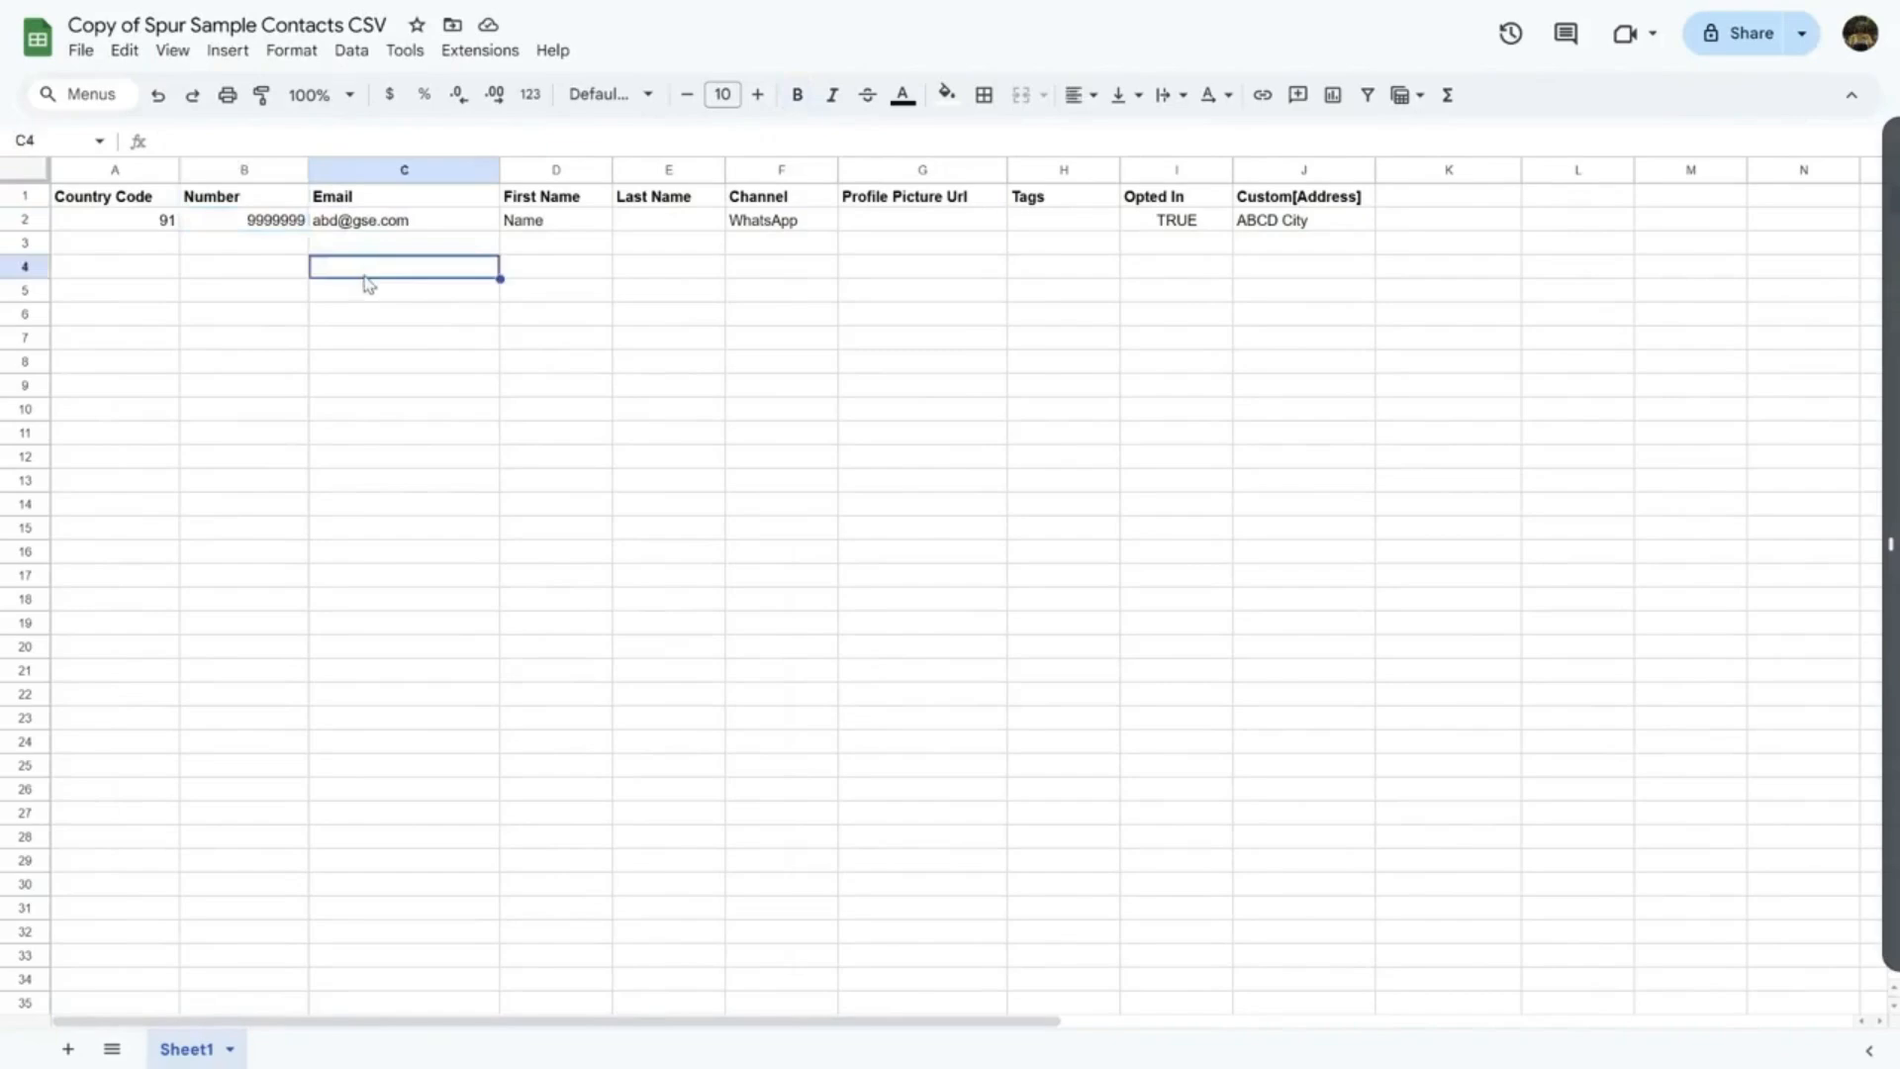
pyautogui.click(1257, 244)
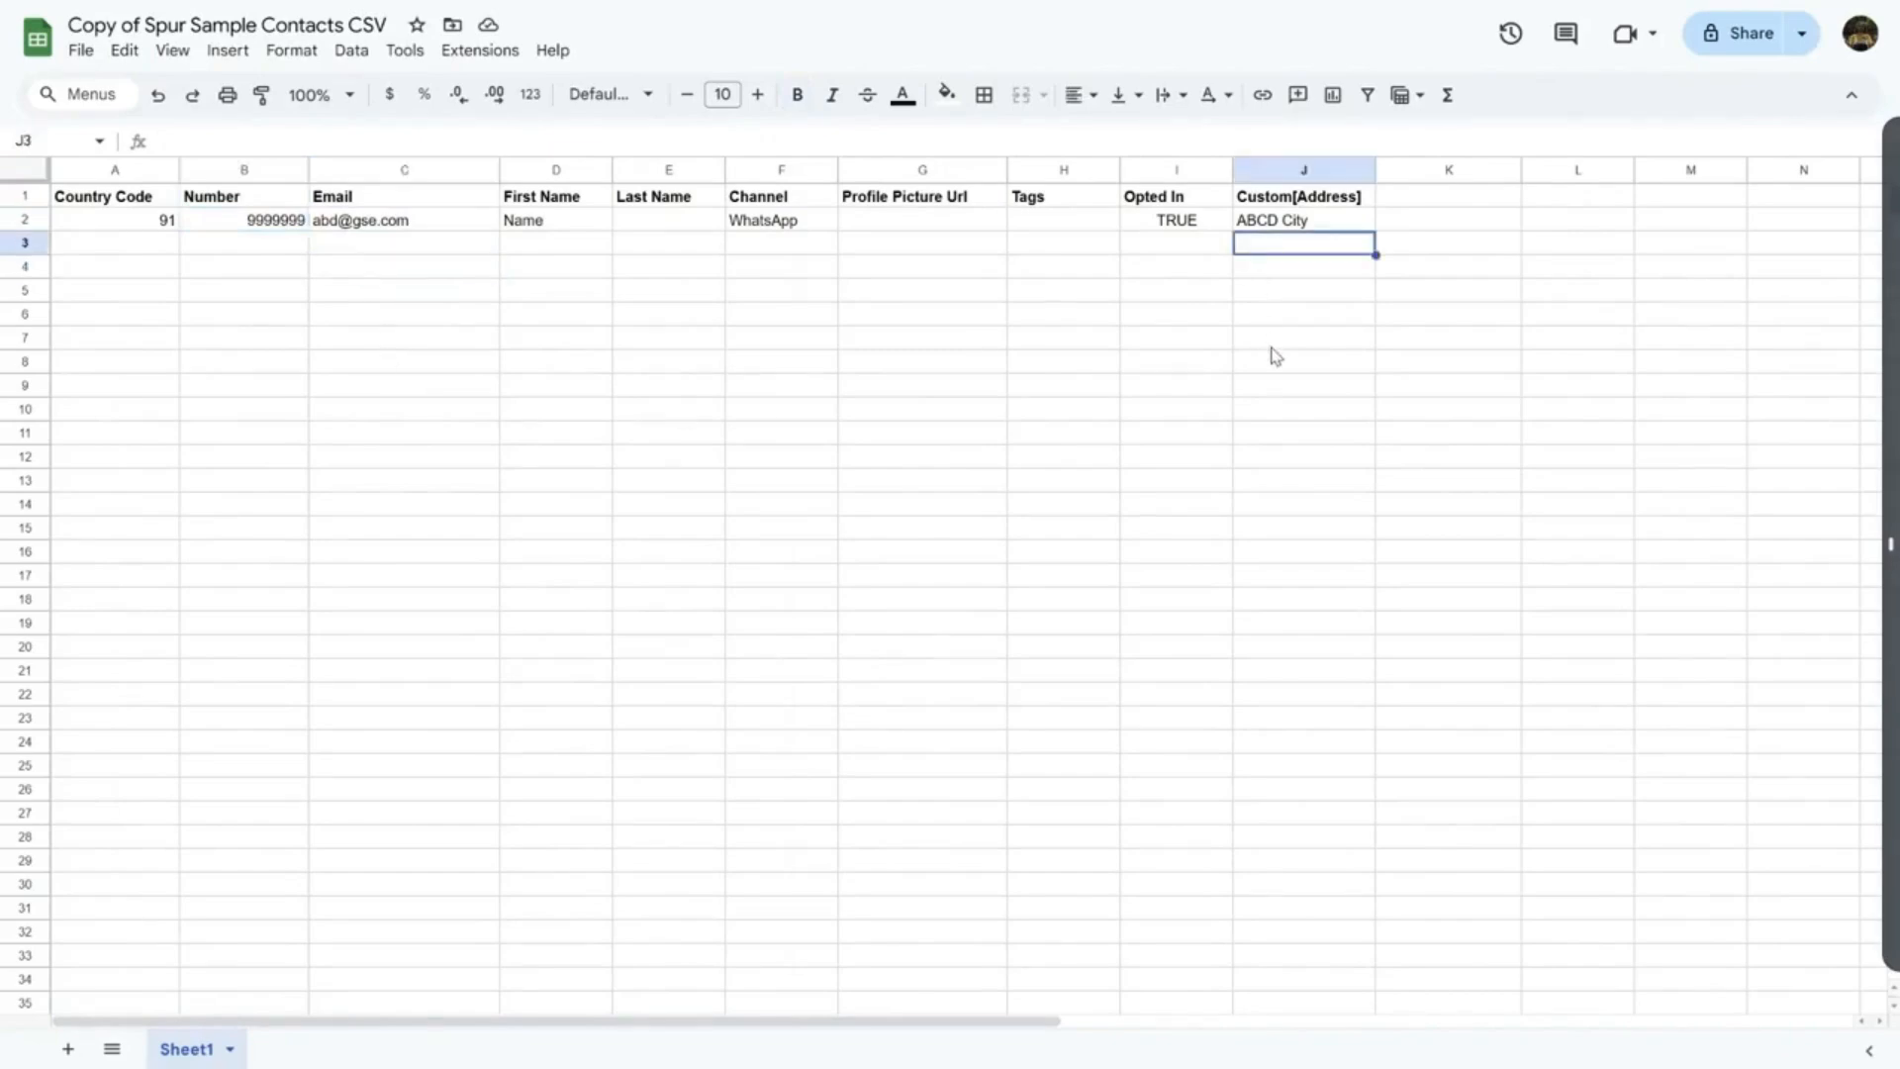